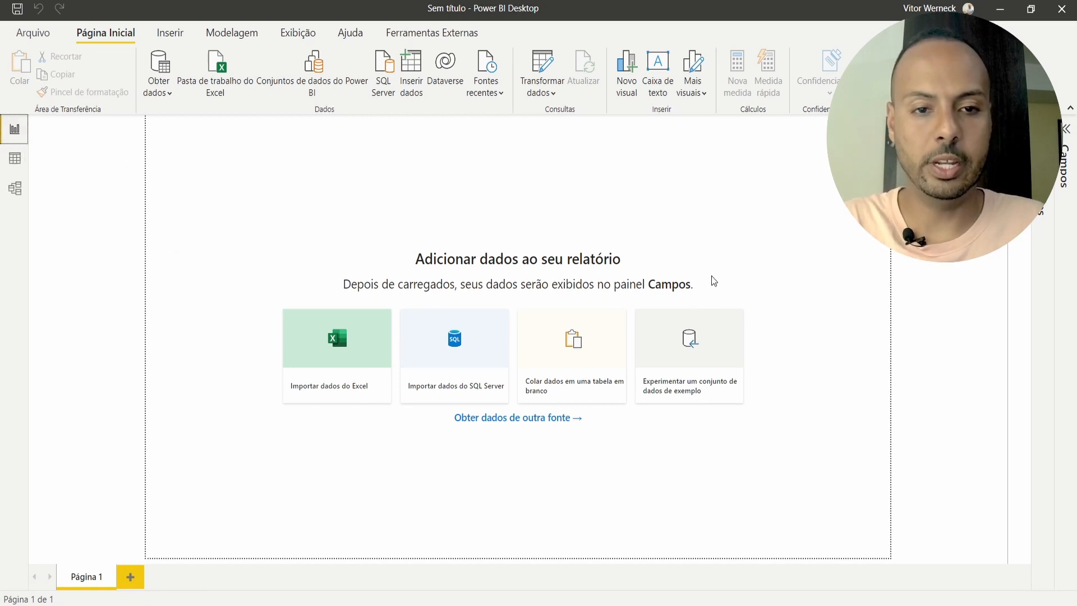
Step: Look at the empty Data view and Model view, and return to the Report view
{"action": "left_click", "coordinate": [7, 161]}
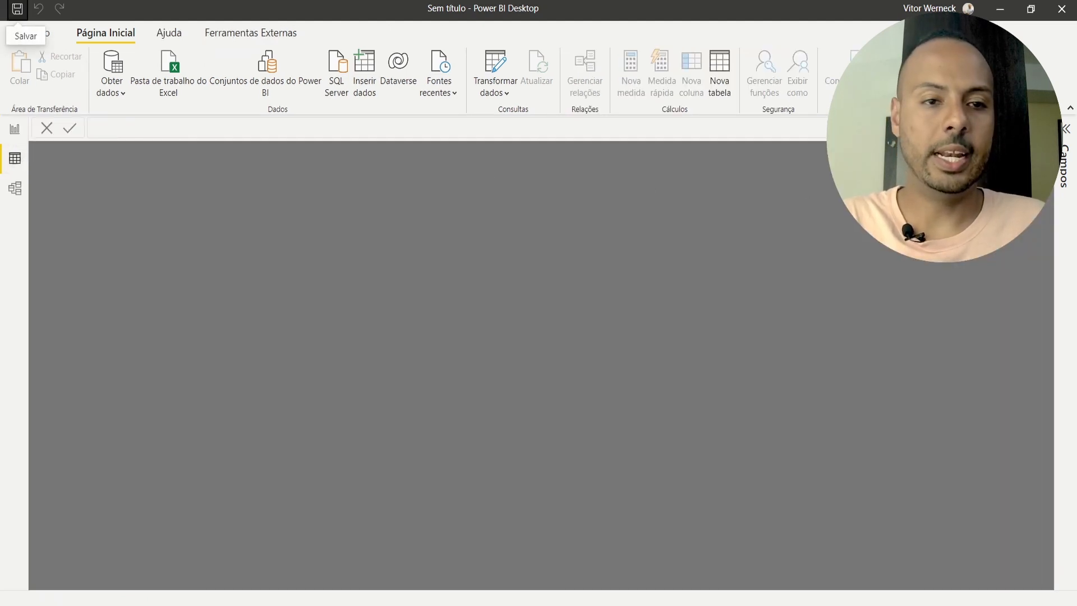
{"action": "left_click", "coordinate": [1072, 131]}
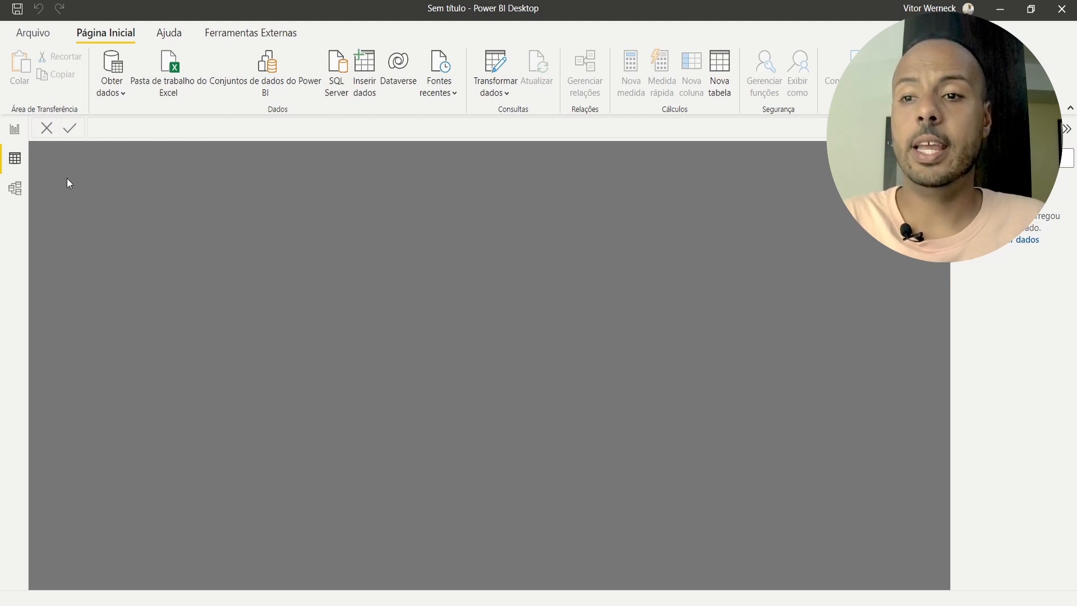
{"action": "left_click", "coordinate": [20, 190]}
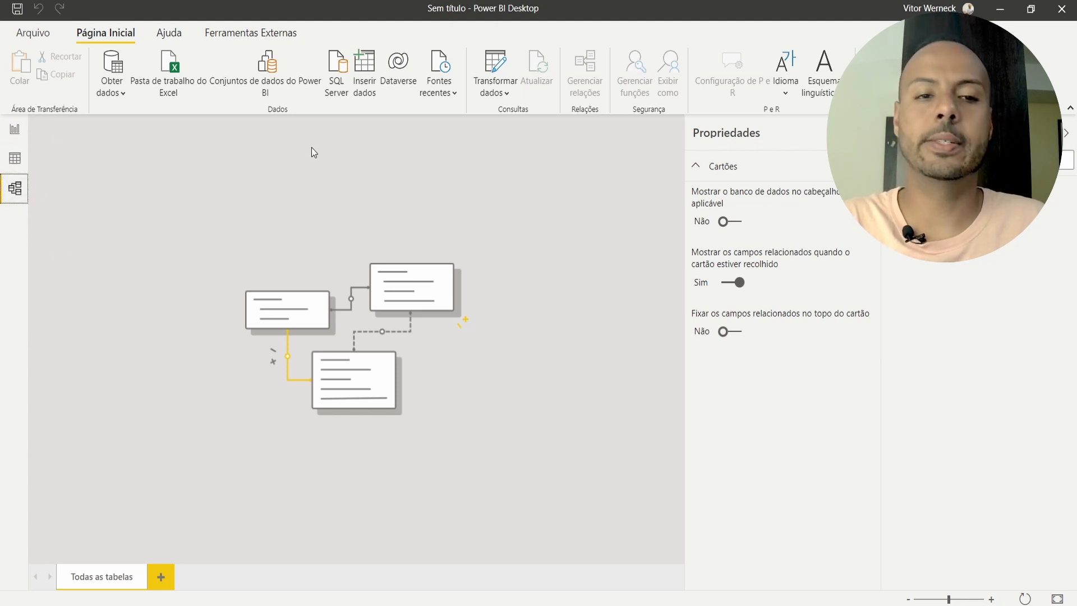
{"action": "left_click", "coordinate": [15, 127]}
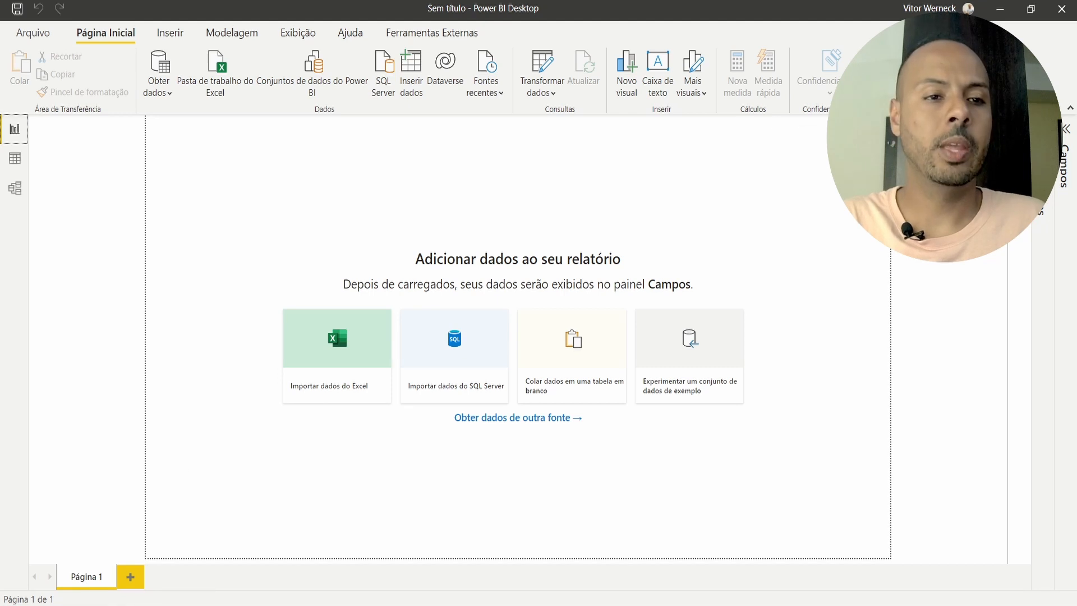
Step: Expand the Visualizations and Fields panes beside the report canvas and collapse the Filters pane
{"action": "left_click", "coordinate": [1019, 129]}
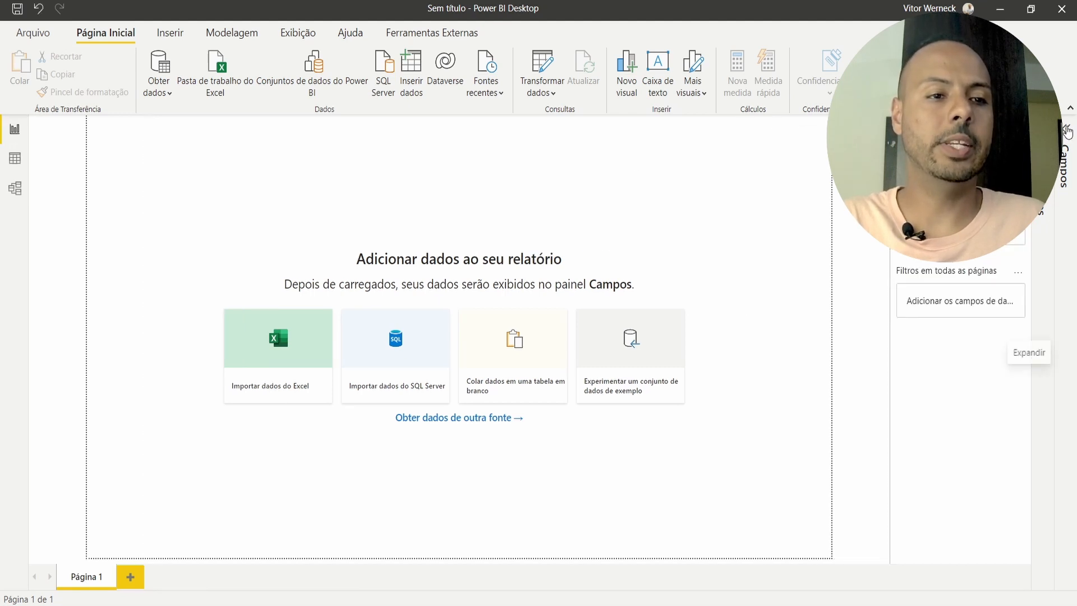
{"action": "left_click", "coordinate": [1066, 130]}
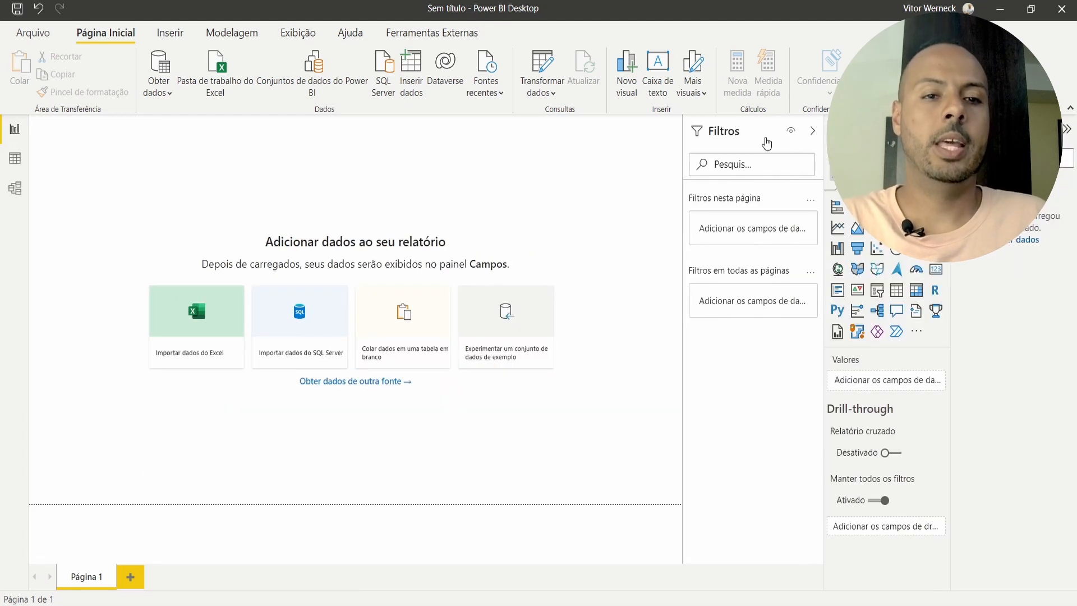
{"action": "left_click", "coordinate": [812, 130]}
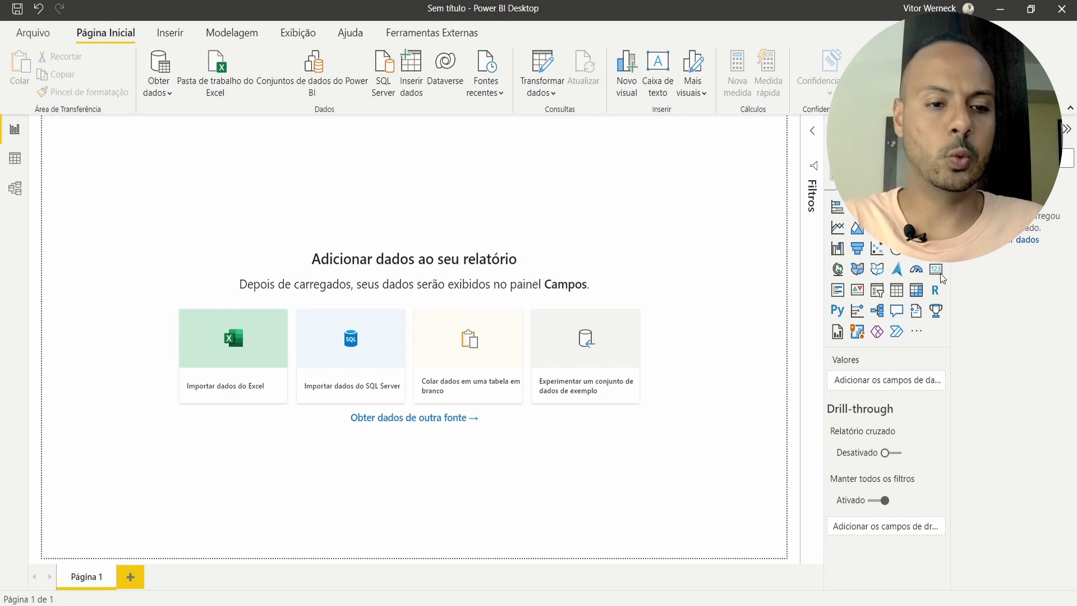
Step: Examine the report page's formatting options and return to the gallery of visuals
{"action": "left_click", "coordinate": [835, 181]}
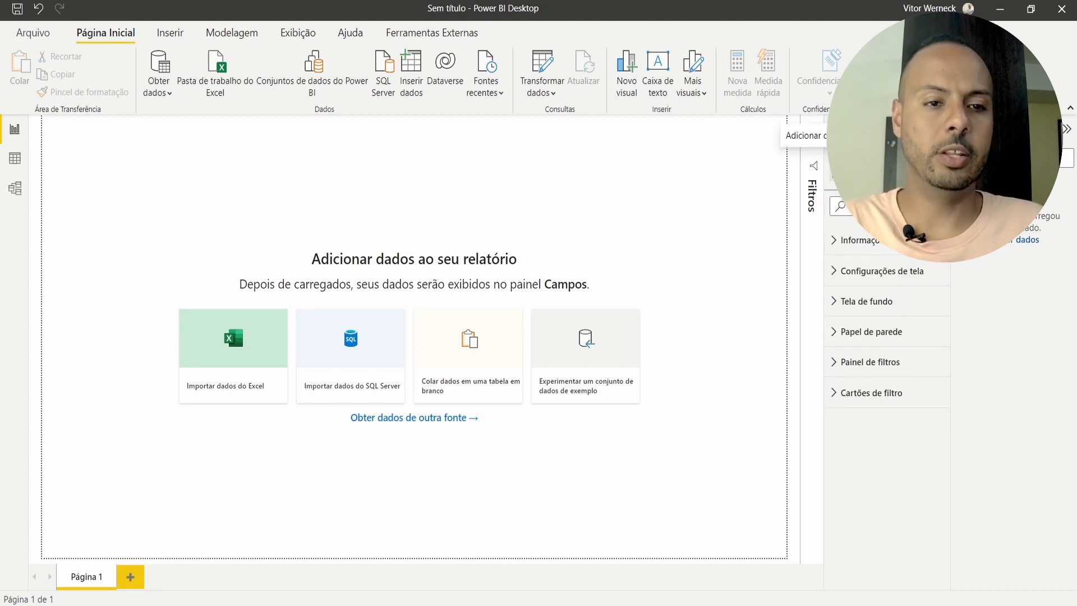
{"action": "left_click", "coordinate": [831, 170]}
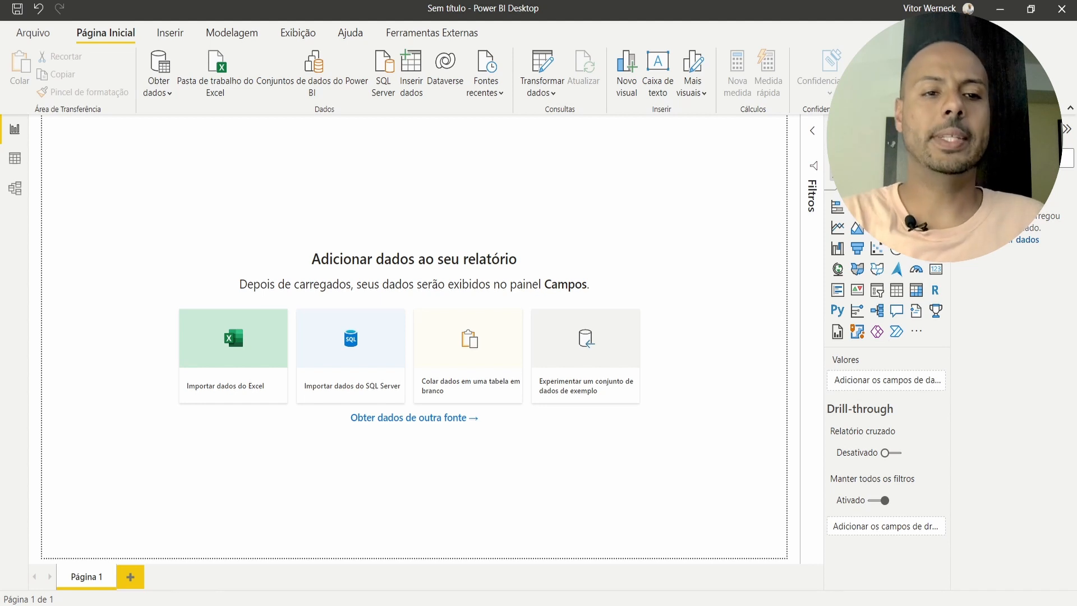
{"action": "left_click", "coordinate": [836, 181]}
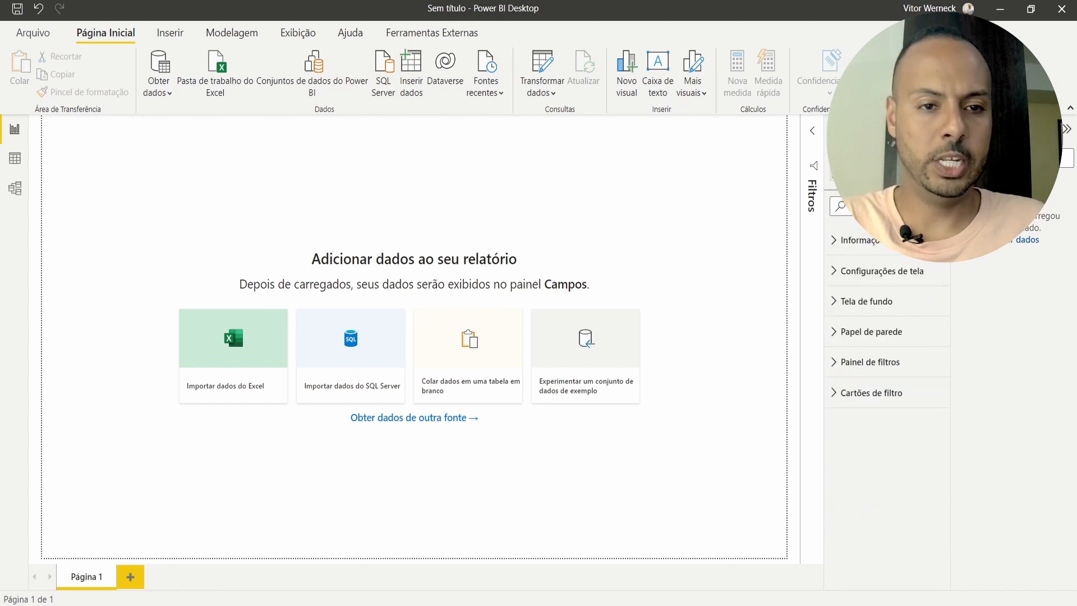
{"action": "left_click", "coordinate": [831, 169]}
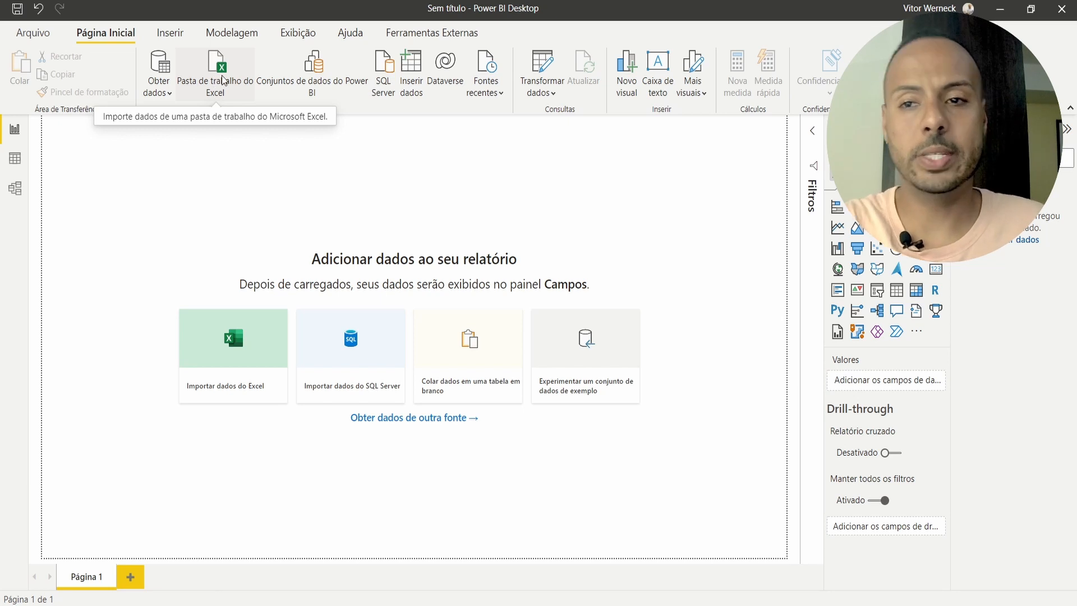
Step: Browse the common data sources and the full list of available data connectors without connecting to any
{"action": "left_click", "coordinate": [168, 93]}
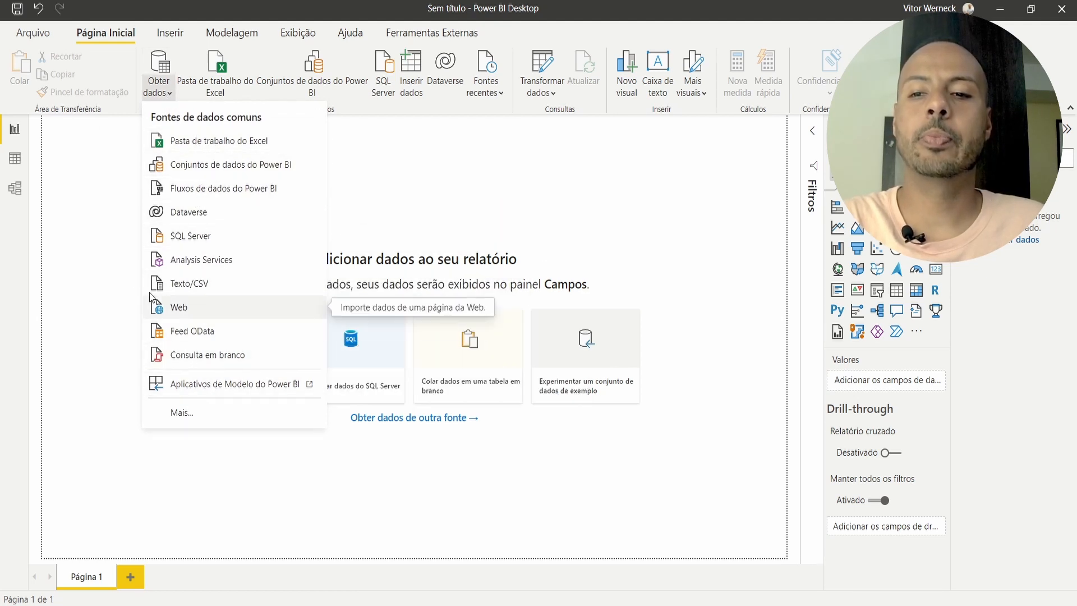
{"action": "left_click", "coordinate": [73, 155]}
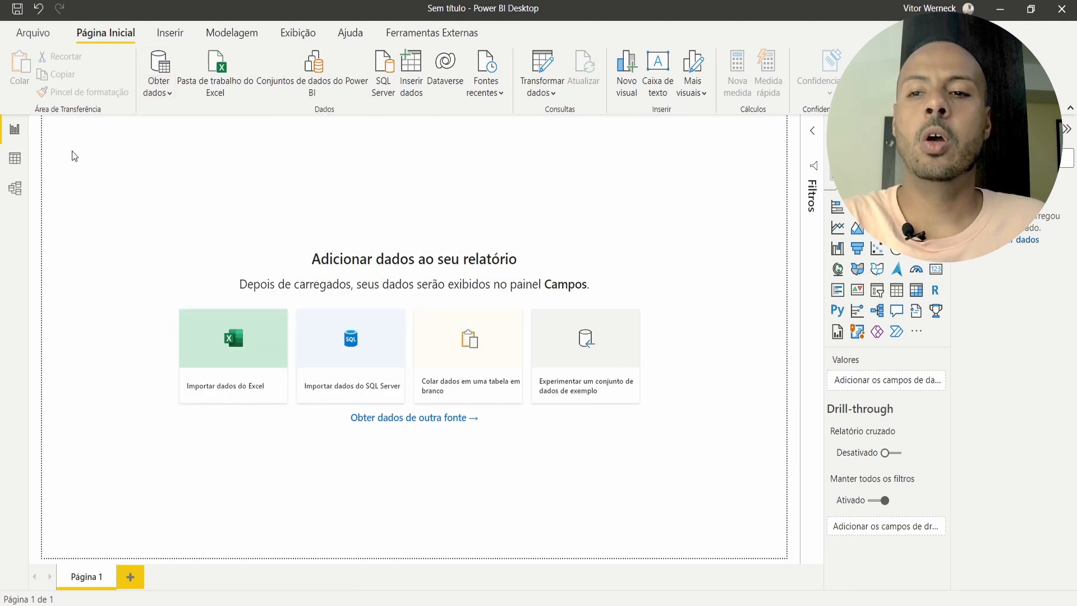
{"action": "left_click", "coordinate": [160, 65]}
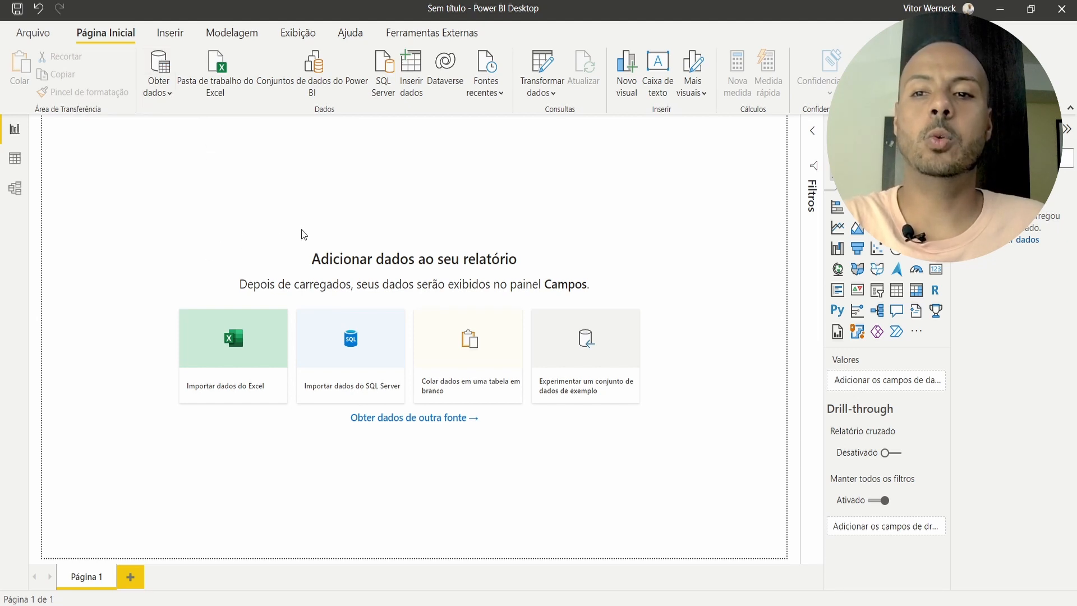
{"action": "scroll", "coordinate": [692, 185], "scroll_direction": "down", "scroll_amount": 15}
{"action": "scroll", "coordinate": [689, 264], "scroll_direction": "up", "scroll_amount": 15}
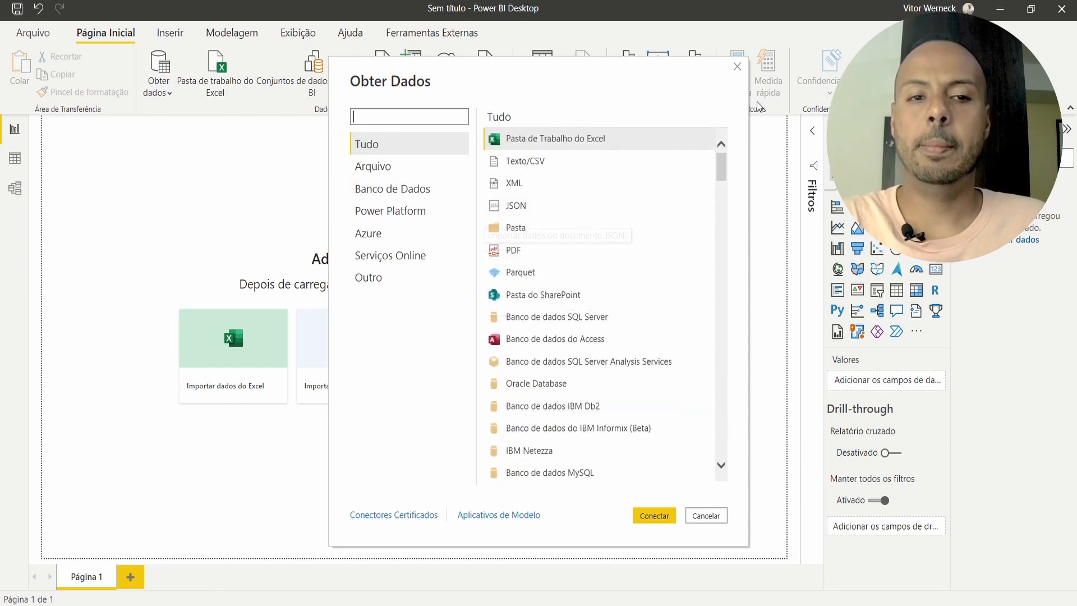
{"action": "left_click", "coordinate": [738, 67]}
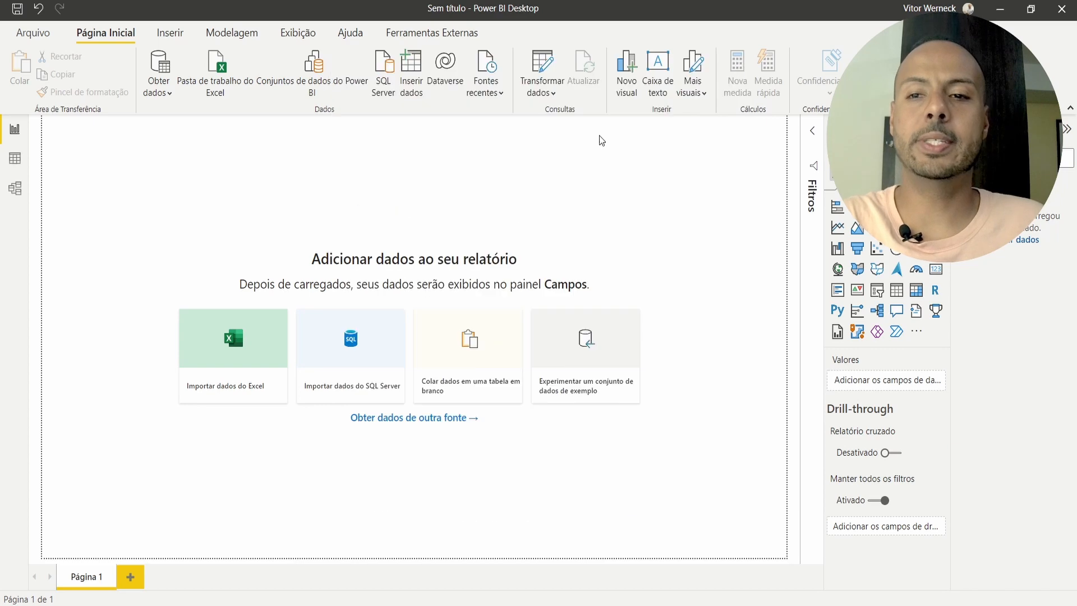
Step: Connect to the Excel workbook Base.xlsx and list the tables it contains
{"action": "left_click", "coordinate": [215, 74]}
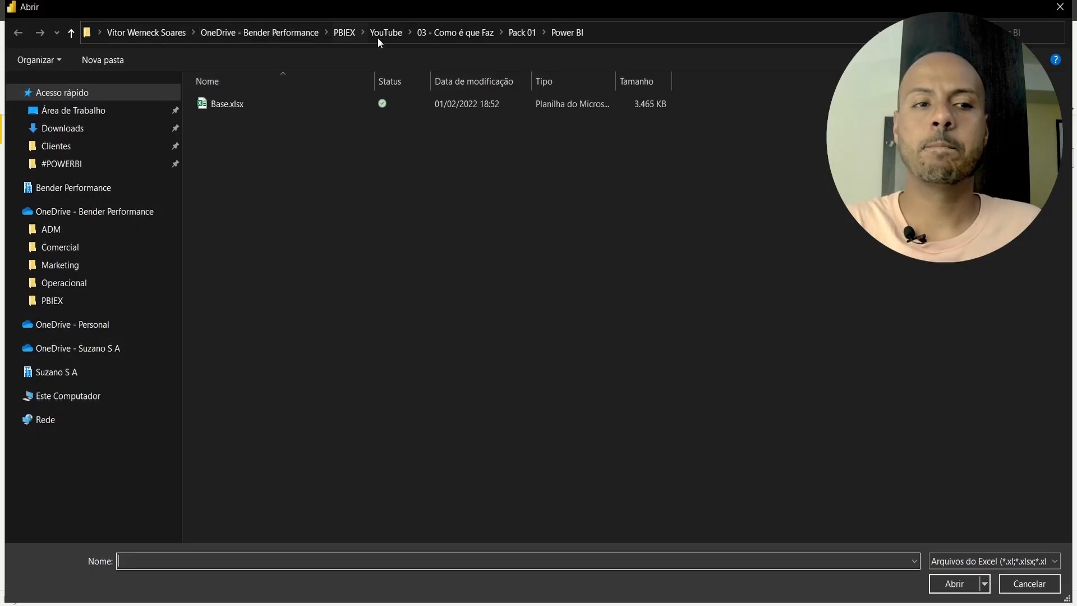
{"action": "double_click", "coordinate": [227, 105]}
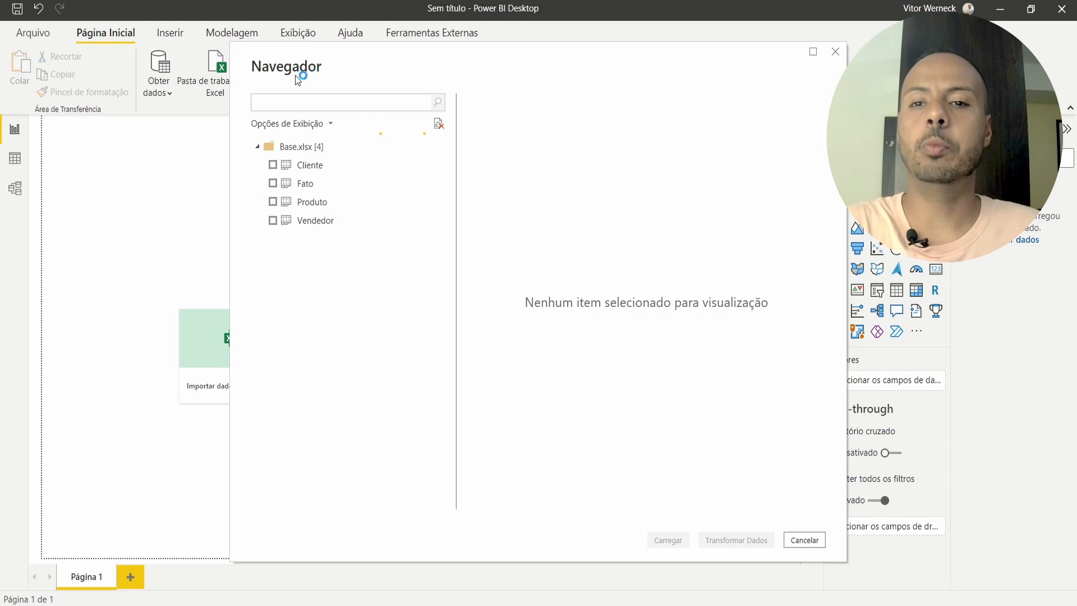
{"action": "left_click", "coordinate": [257, 146]}
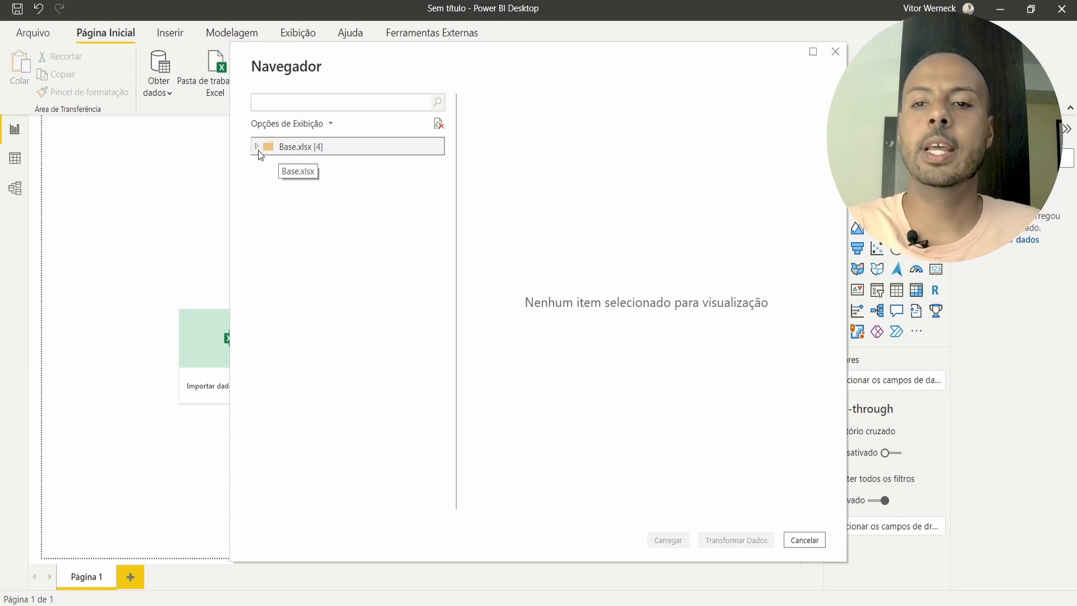
{"action": "left_click", "coordinate": [258, 150]}
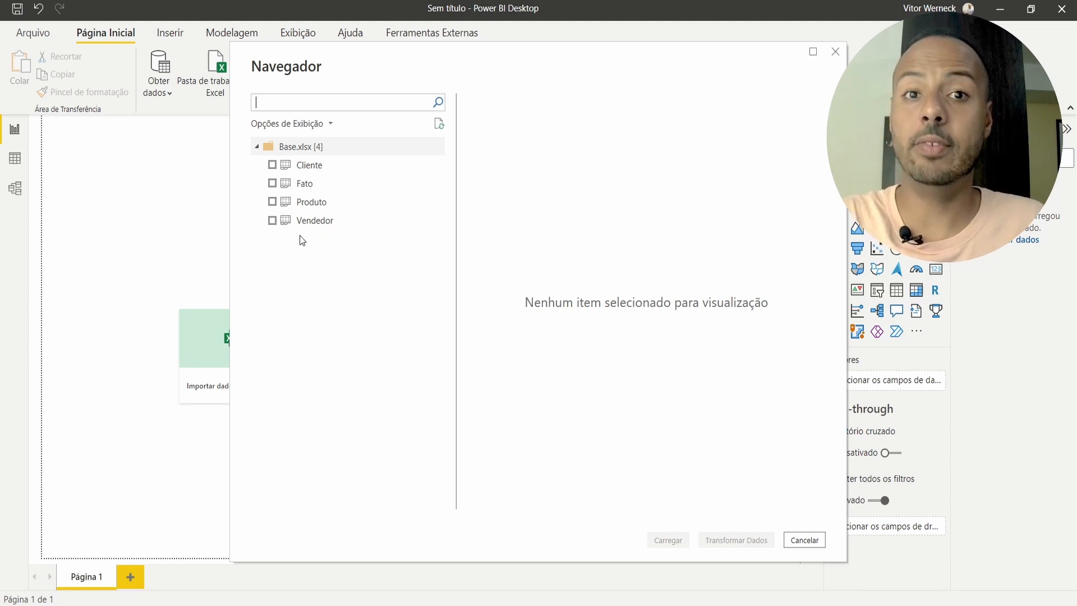
Step: Select the Fato table for import and preview the Cliente, Produto and Vendedor tables
{"action": "left_click", "coordinate": [272, 183]}
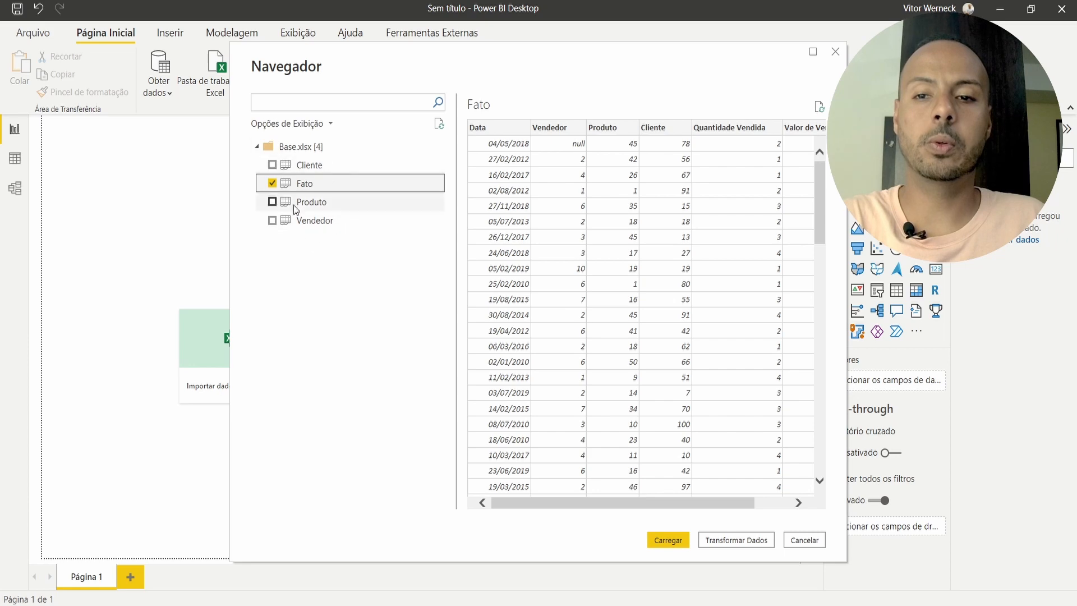
{"action": "left_click", "coordinate": [314, 166]}
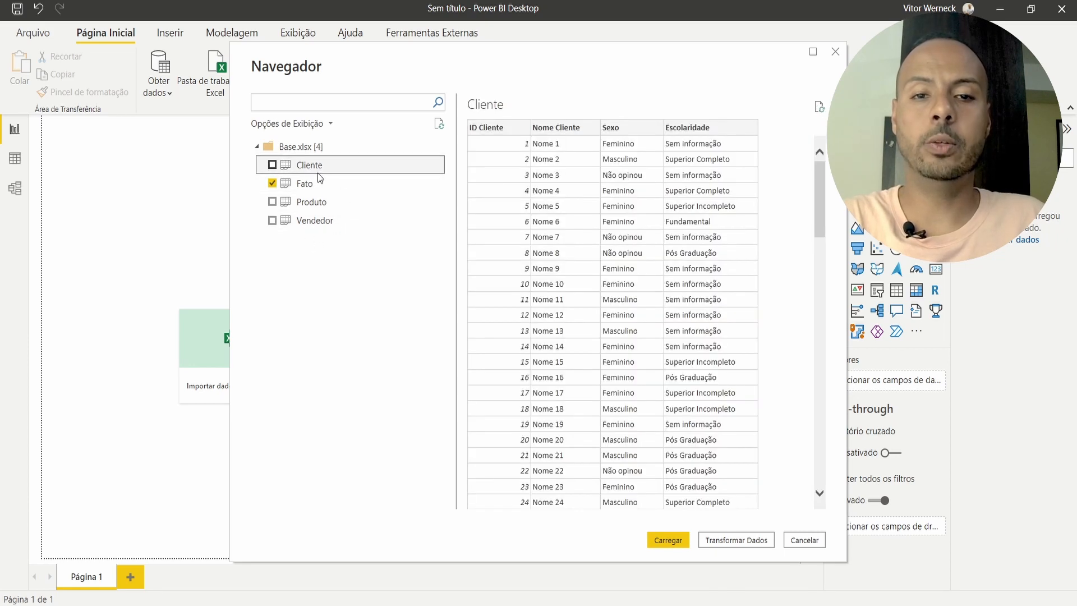
{"action": "scroll", "coordinate": [596, 241], "scroll_direction": "down", "scroll_amount": 10}
{"action": "scroll", "coordinate": [626, 260], "scroll_direction": "up", "scroll_amount": 10}
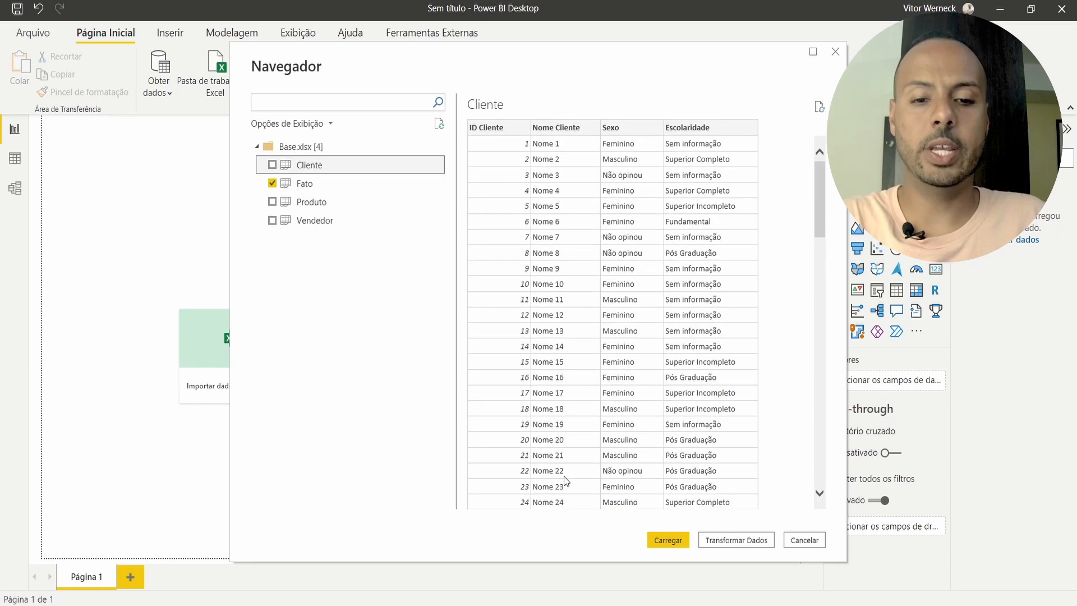
{"action": "left_click", "coordinate": [326, 204]}
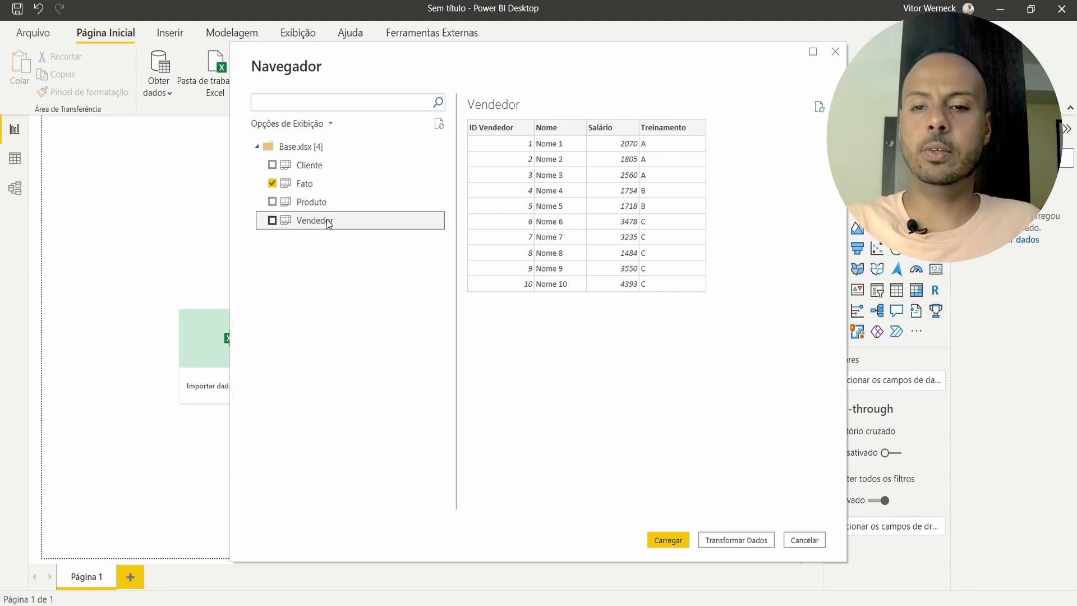
Step: Add the Produto table to the import selection and open Fato and Produto for transformation in Power Query
{"action": "left_click", "coordinate": [287, 200]}
{"action": "left_click", "coordinate": [272, 203]}
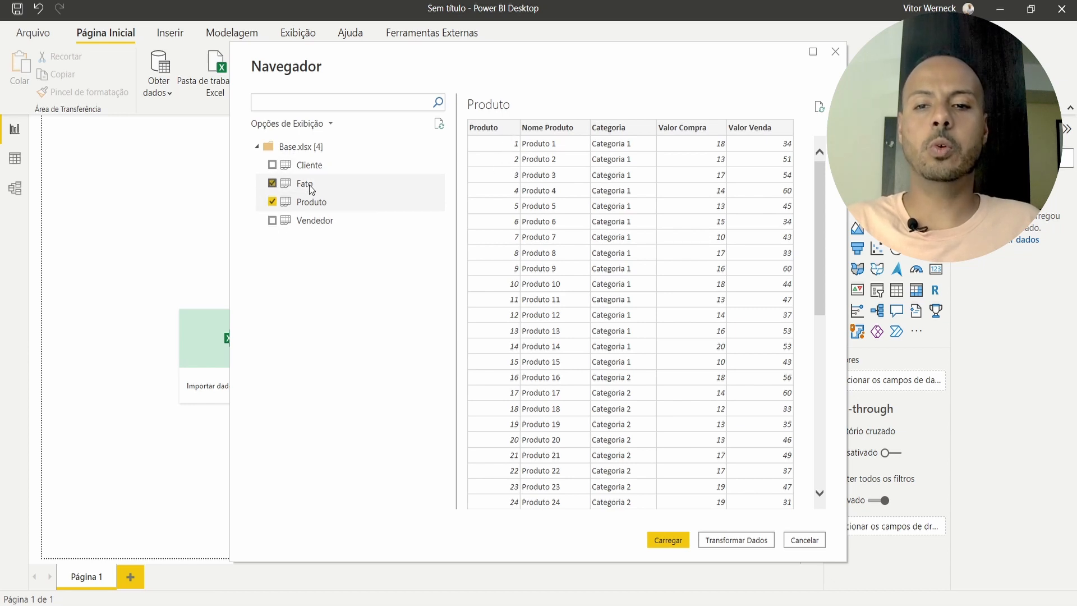
{"action": "left_click", "coordinate": [427, 185]}
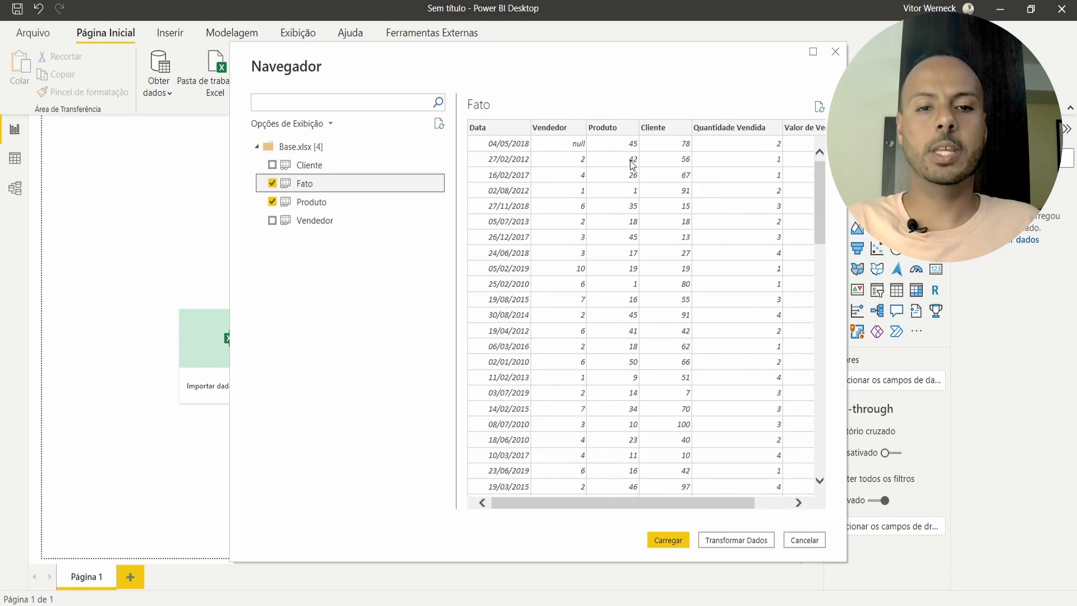
{"action": "left_click", "coordinate": [397, 201]}
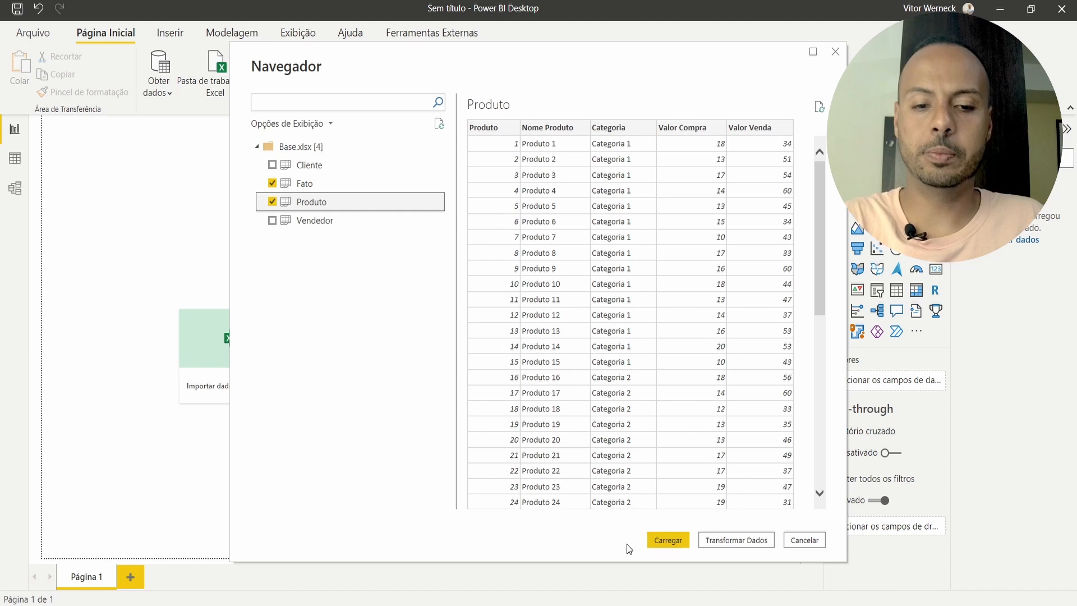
{"action": "left_click", "coordinate": [742, 540]}
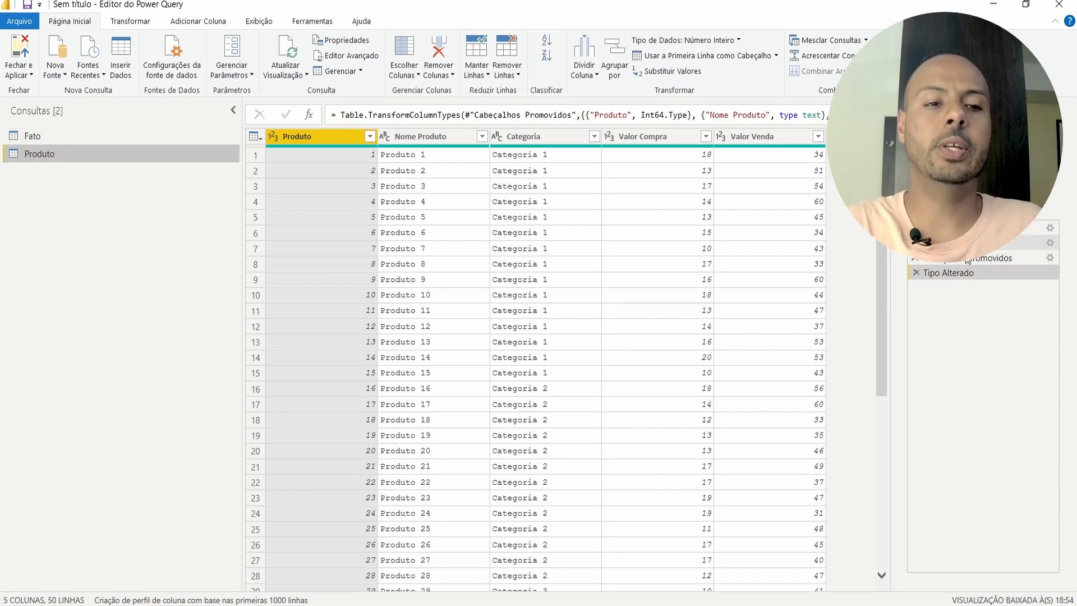
Step: Review the data at each applied step of the Produto query, from the source to the changed types
{"action": "left_click", "coordinate": [976, 243]}
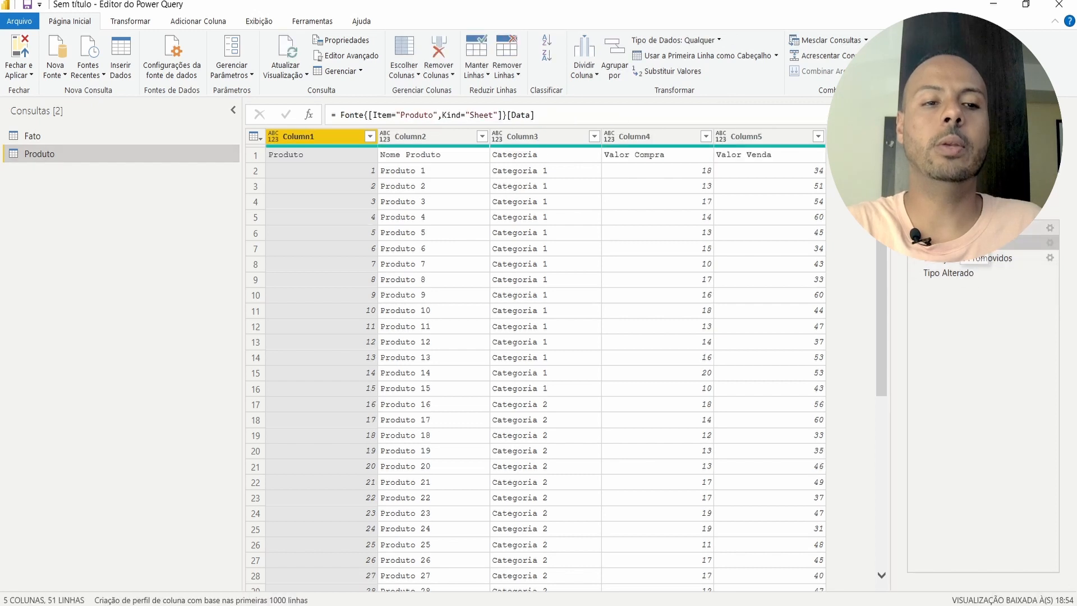
{"action": "left_click", "coordinate": [976, 227]}
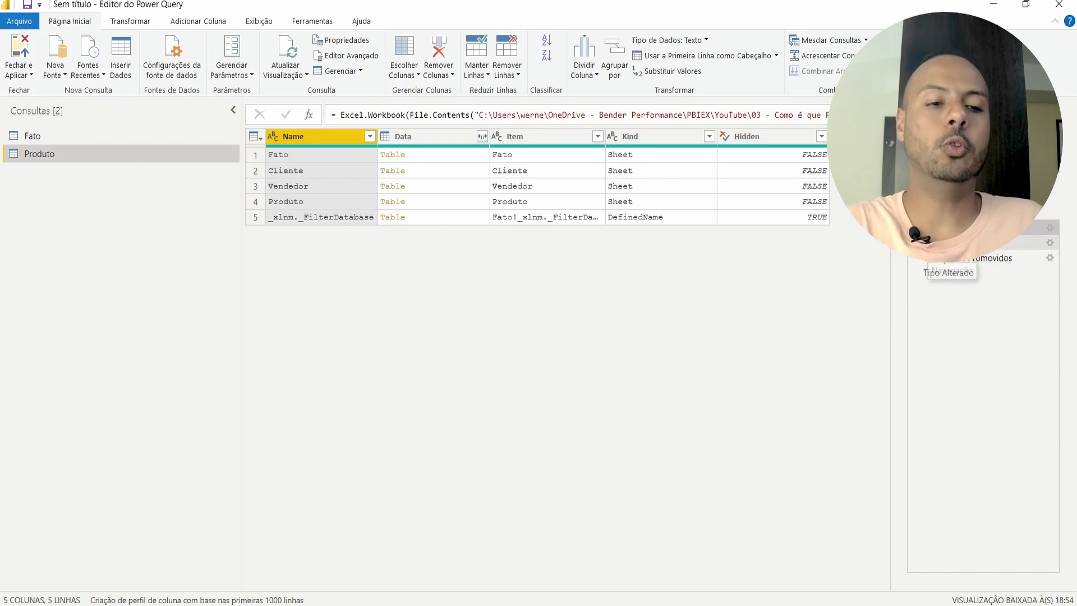
{"action": "left_click", "coordinate": [954, 242]}
{"action": "left_click", "coordinate": [954, 258]}
{"action": "left_click", "coordinate": [953, 272]}
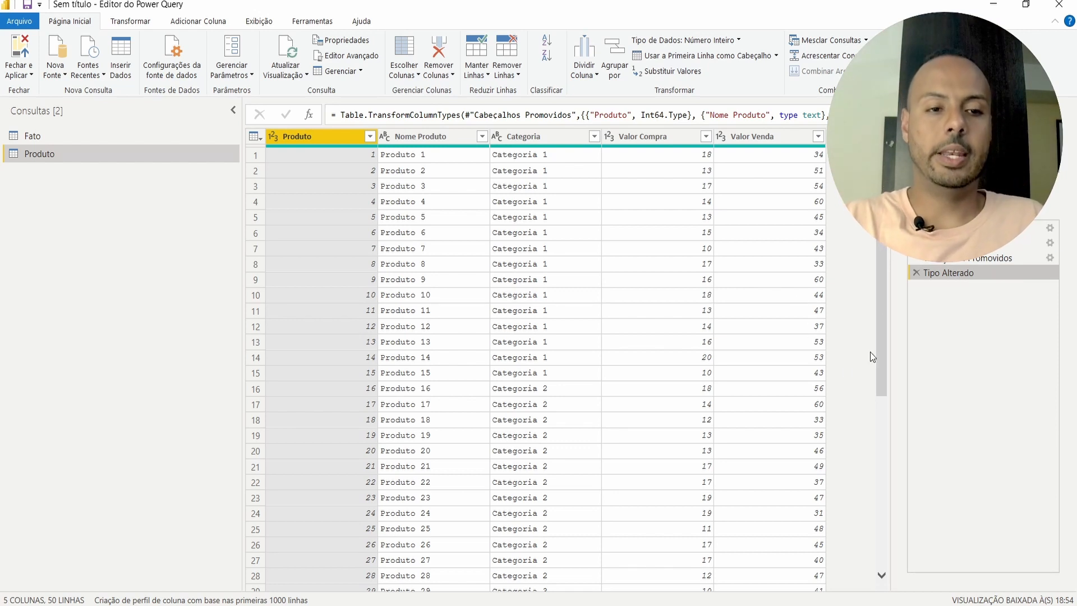
Step: Delete the Tipo Alterado step from the Produto query and check the data before and after header promotion
{"action": "left_click", "coordinate": [918, 273]}
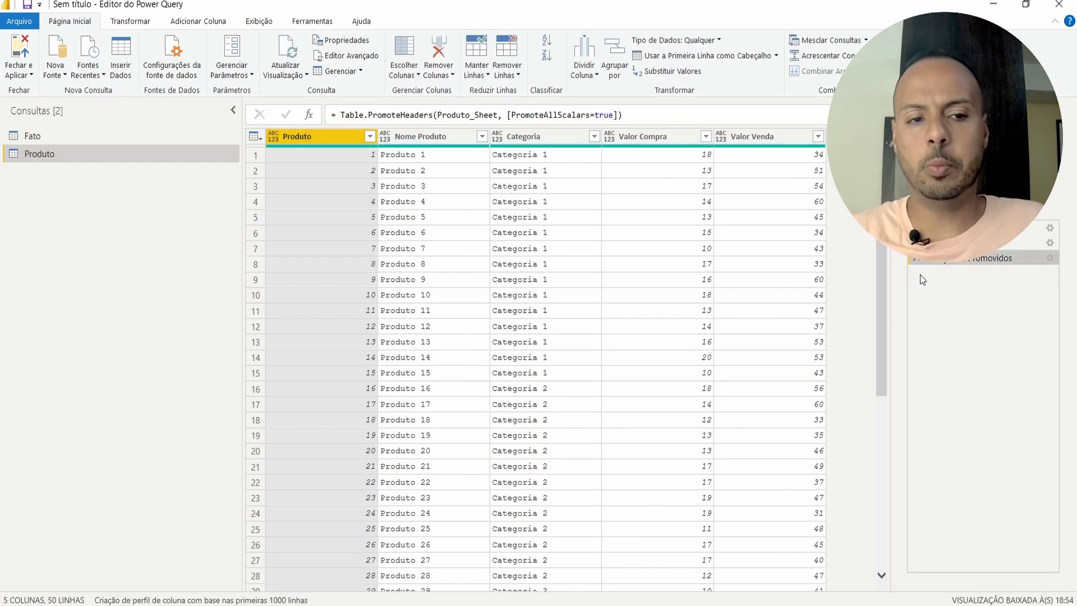
{"action": "left_click", "coordinate": [948, 242]}
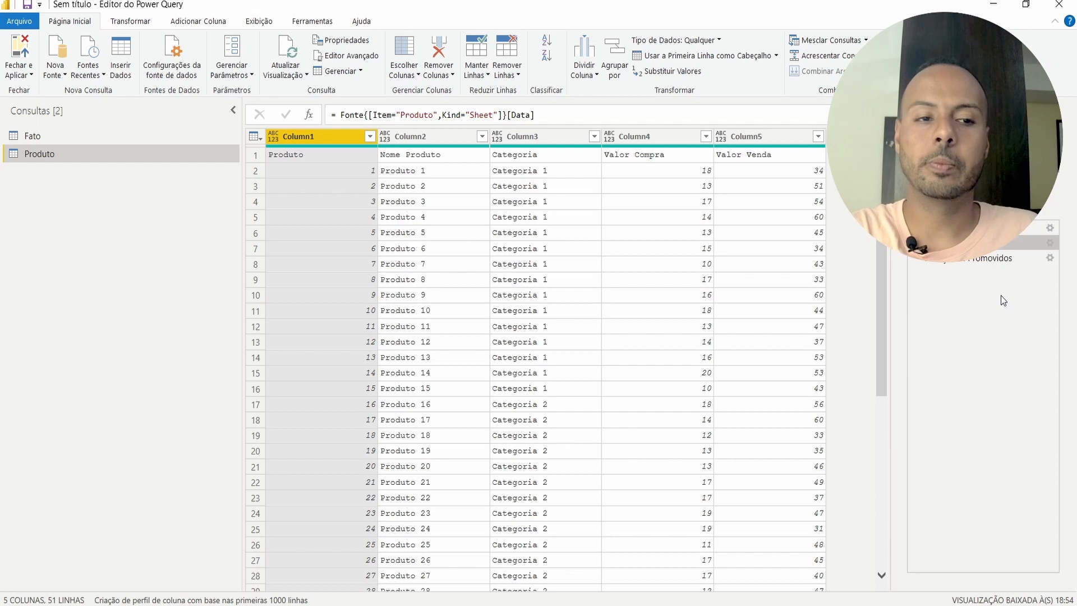
{"action": "left_click", "coordinate": [965, 260]}
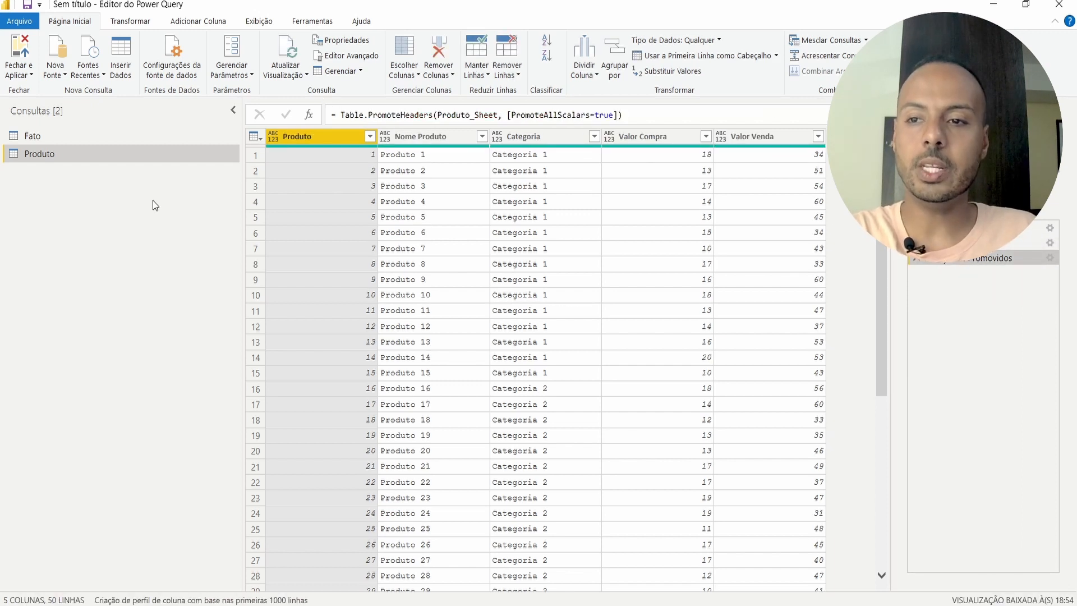
Step: Look over the rows of the Fato query and remove its blank rows
{"action": "left_click", "coordinate": [34, 139]}
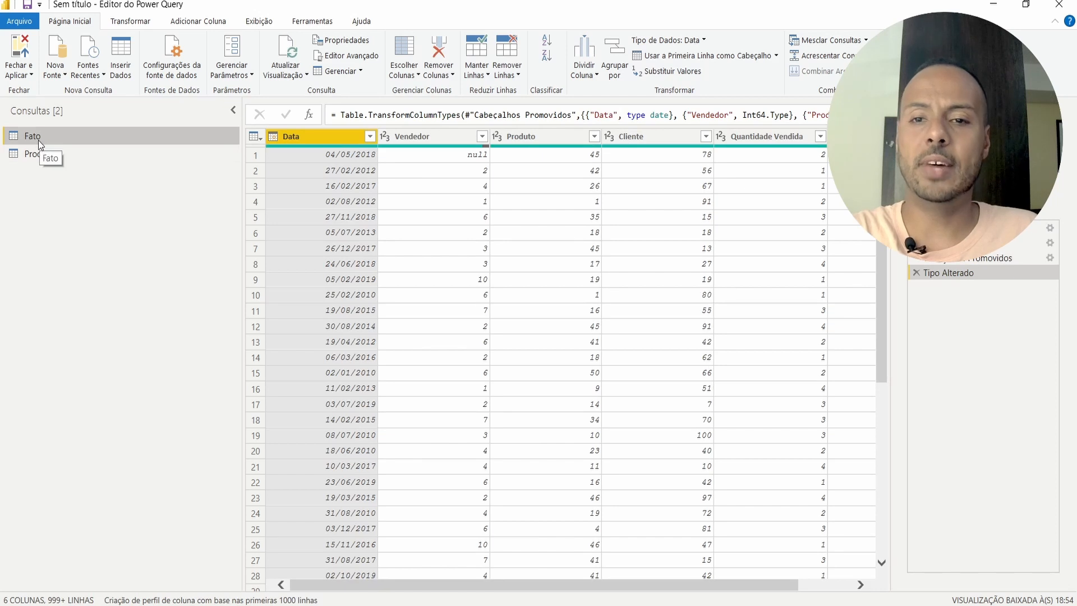
{"action": "left_click_drag", "start_coordinate": [413, 587], "coordinate": [534, 589]}
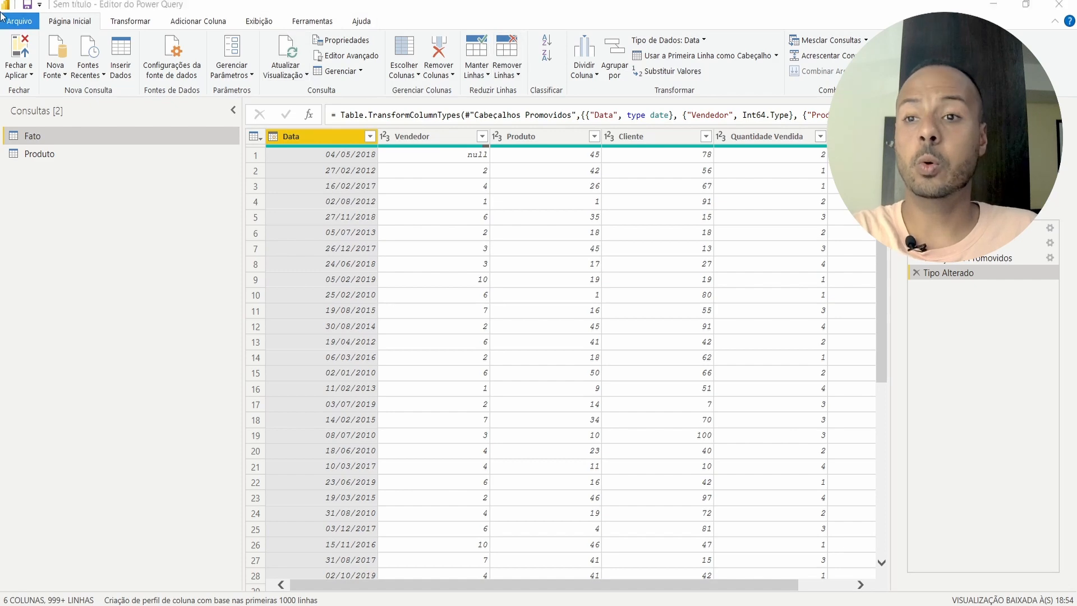
{"action": "scroll", "coordinate": [379, 452], "scroll_direction": "down", "scroll_amount": 1}
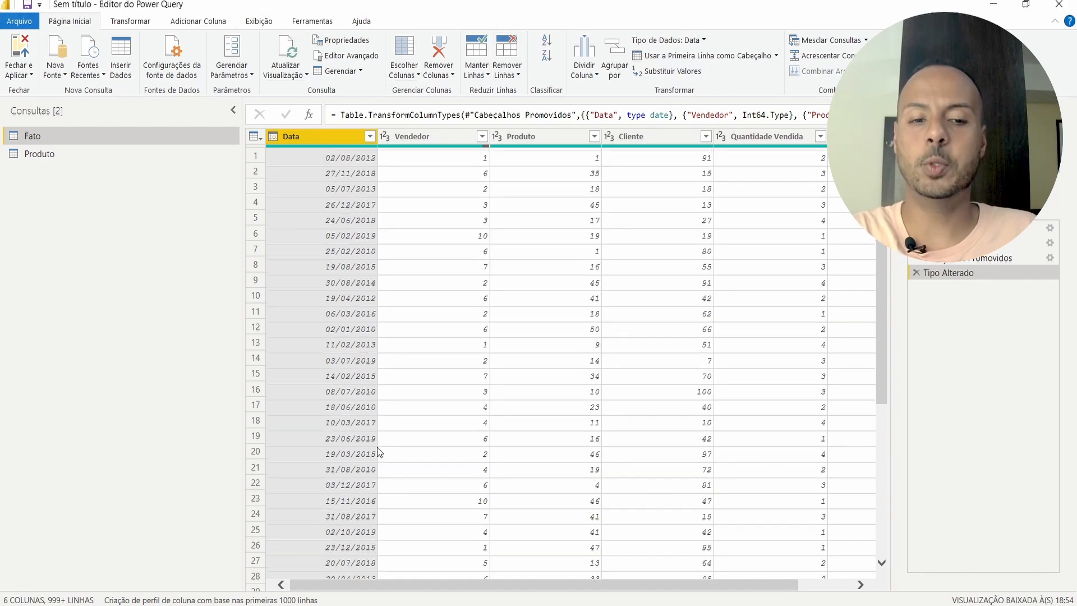
{"action": "scroll", "coordinate": [379, 452], "scroll_direction": "down", "scroll_amount": 20}
{"action": "scroll", "coordinate": [411, 437], "scroll_direction": "up", "scroll_amount": 20}
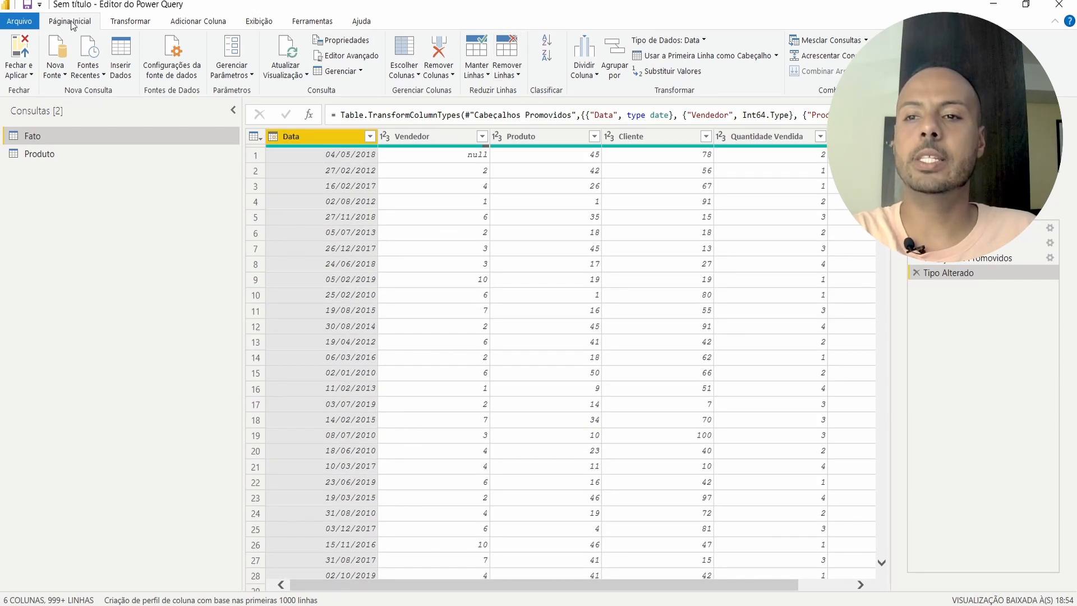
{"action": "left_click", "coordinate": [508, 71]}
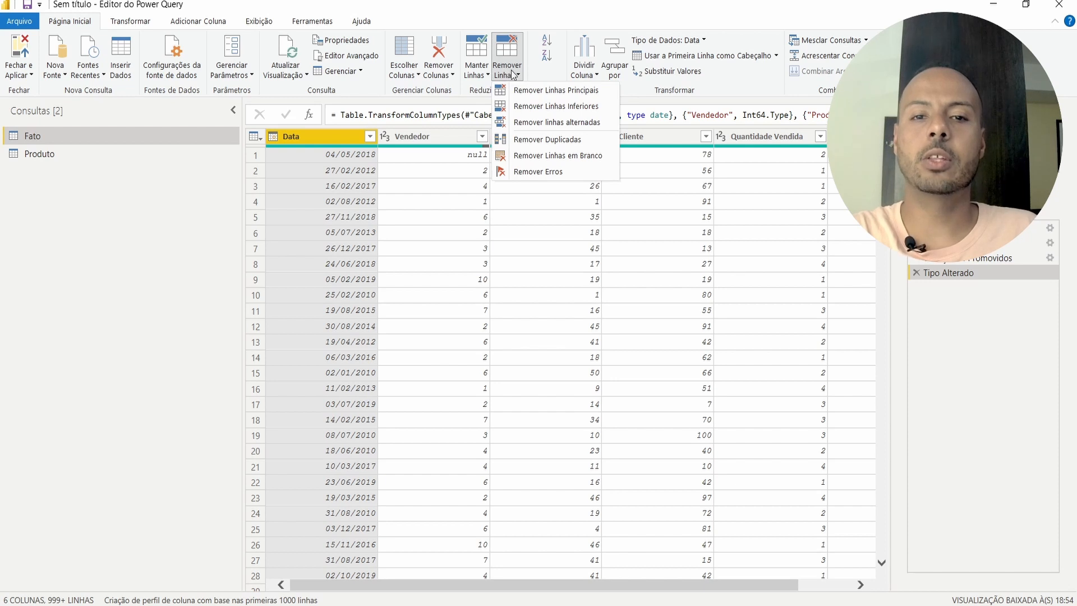
{"action": "left_click", "coordinate": [556, 157]}
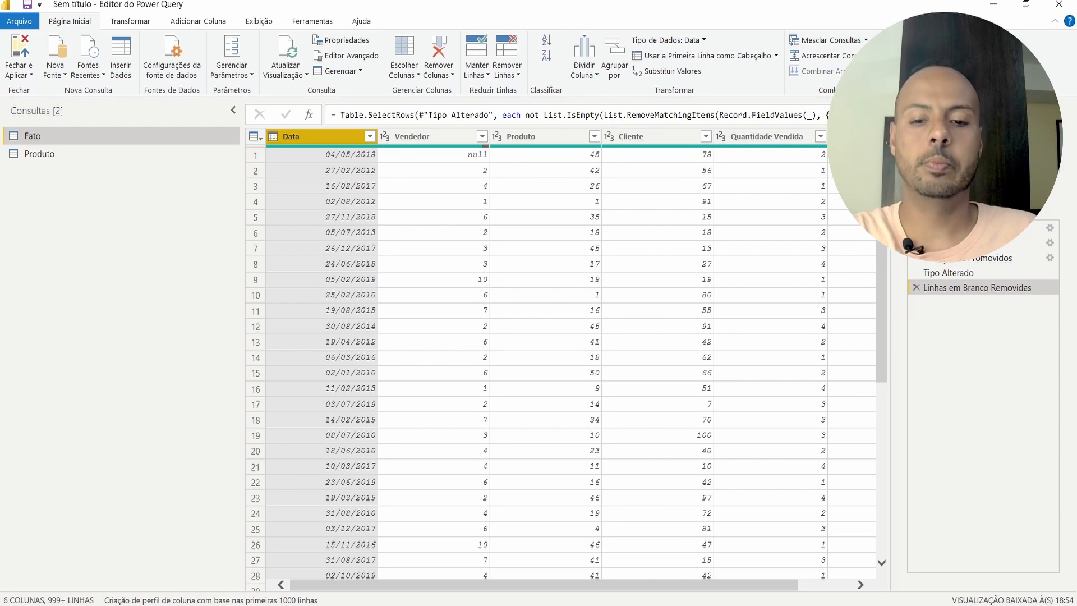
Step: Check the Vendedor and Data cells in Fato's first row and the remaining columns through Valor de Venda
{"action": "scroll", "coordinate": [483, 578], "scroll_direction": "right", "scroll_amount": 2}
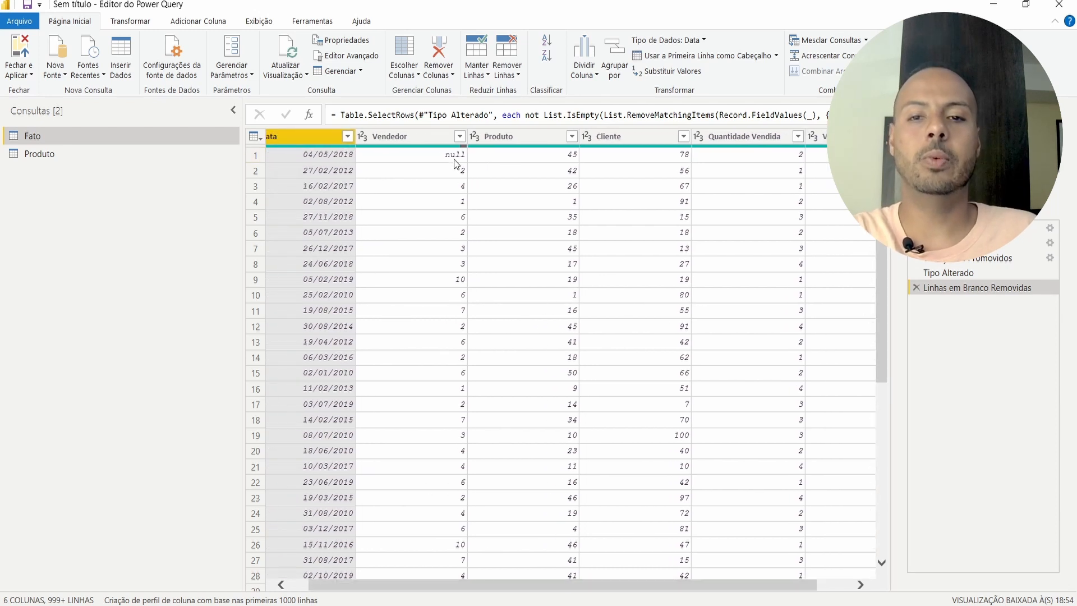
{"action": "left_click", "coordinate": [444, 161]}
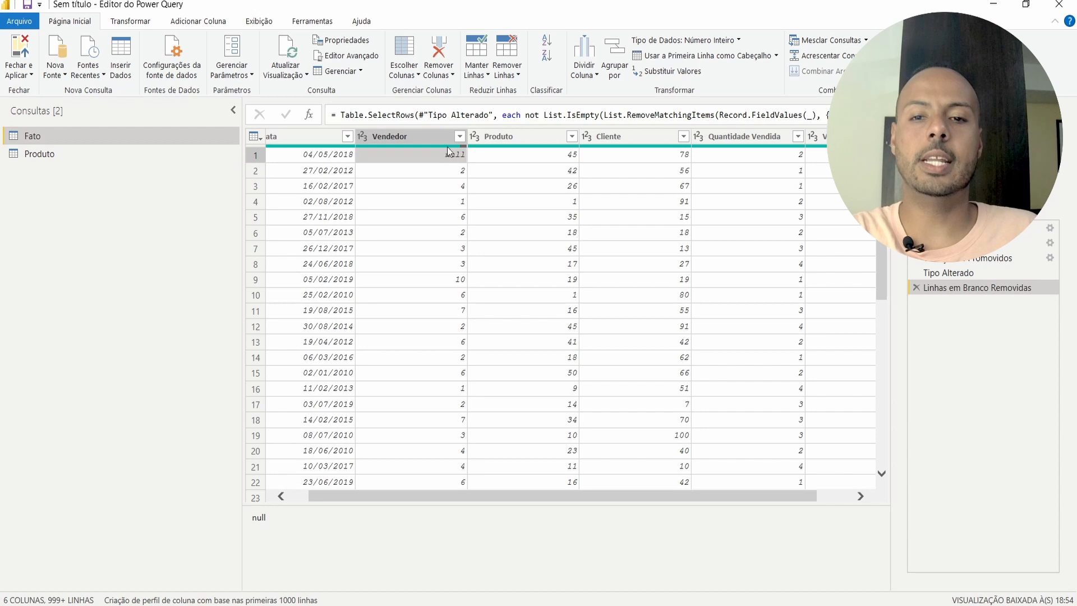
{"action": "left_click", "coordinate": [288, 161]}
{"action": "left_click_drag", "start_coordinate": [762, 491], "coordinate": [820, 492]}
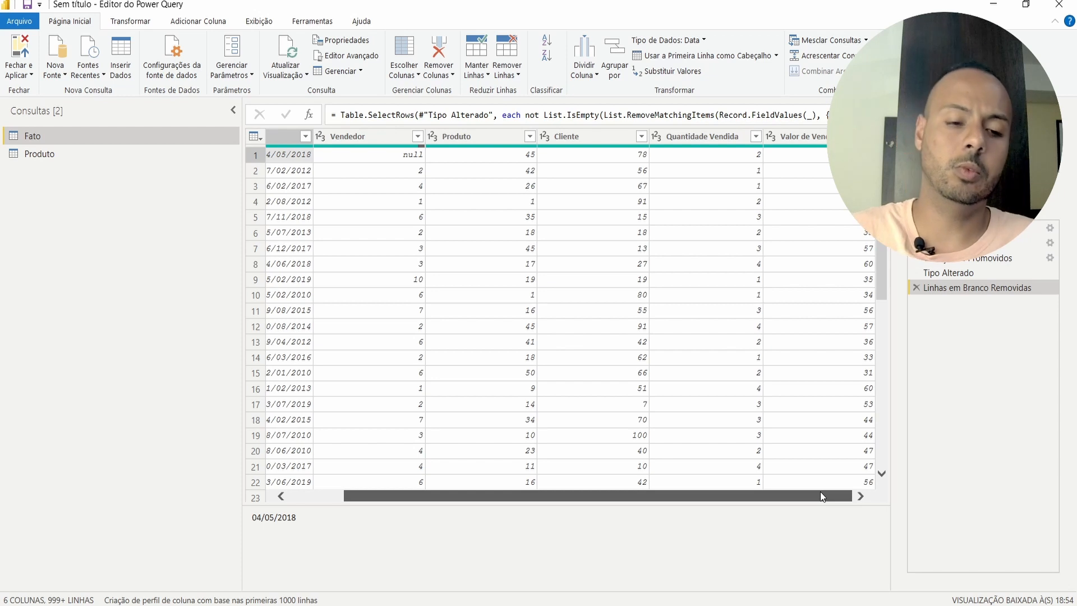
{"action": "left_click_drag", "start_coordinate": [820, 491], "coordinate": [820, 491]}
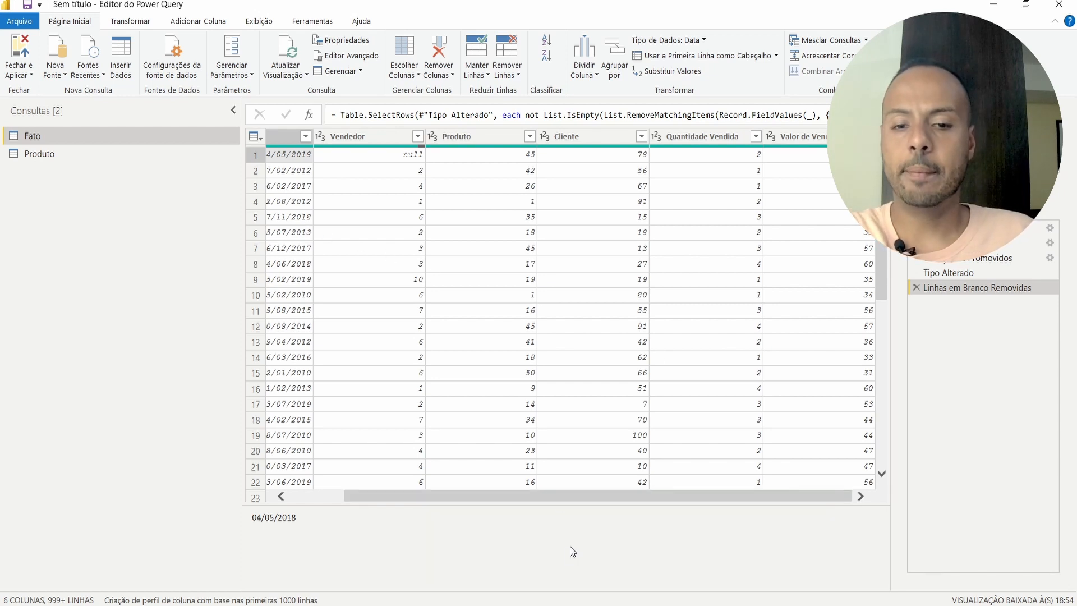
{"action": "left_click_drag", "start_coordinate": [557, 497], "coordinate": [493, 497]}
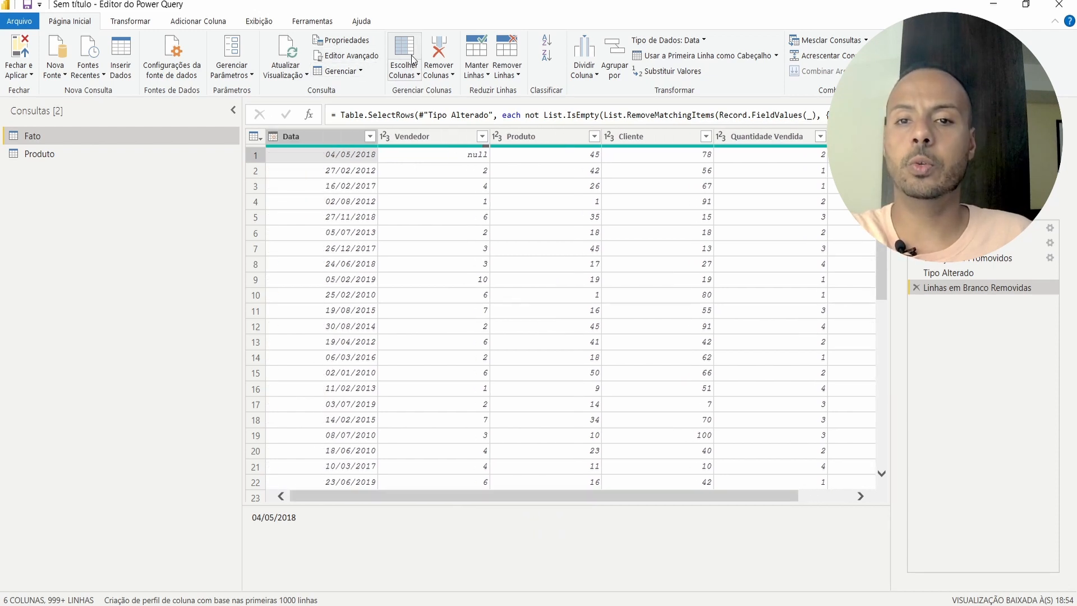
Step: Try keeping only the Data, Vendedor, Produto and Cliente columns in Fato and delete that column-selection step
{"action": "left_click", "coordinate": [416, 75]}
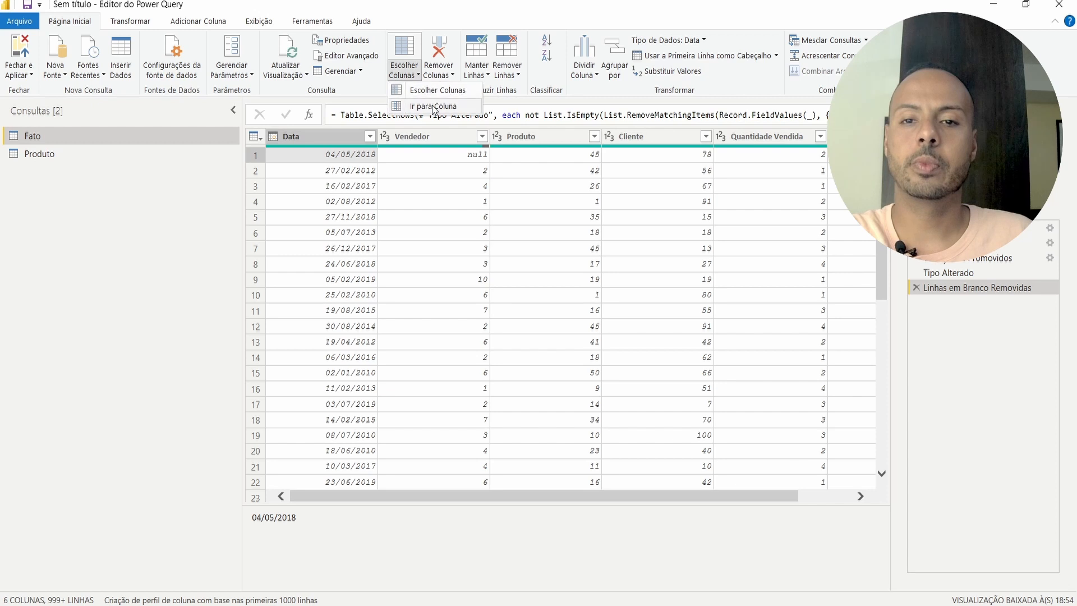
{"action": "left_click", "coordinate": [432, 92]}
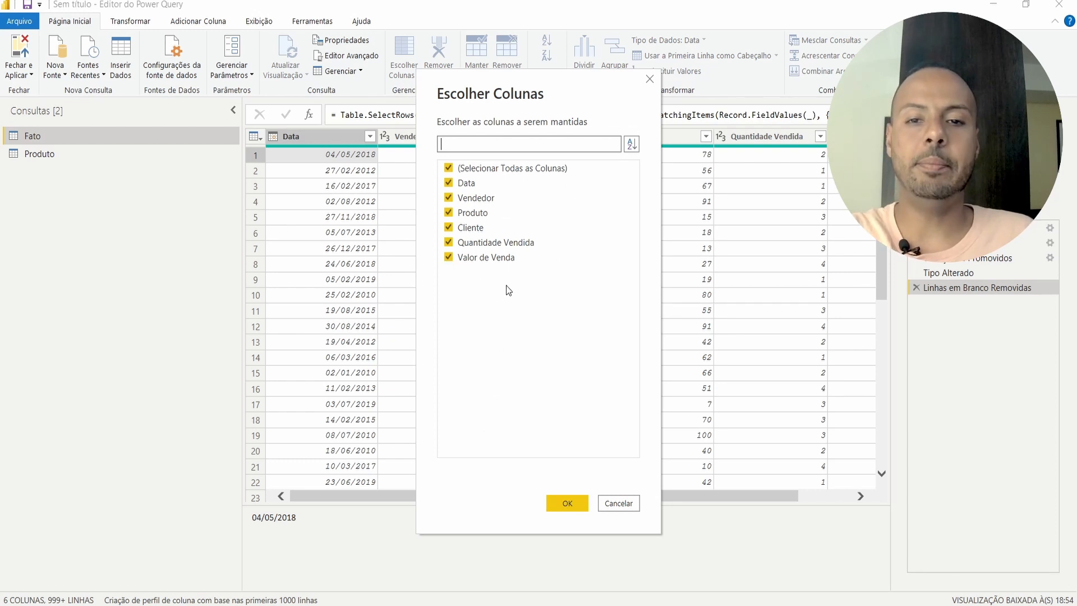
{"action": "left_click", "coordinate": [477, 258]}
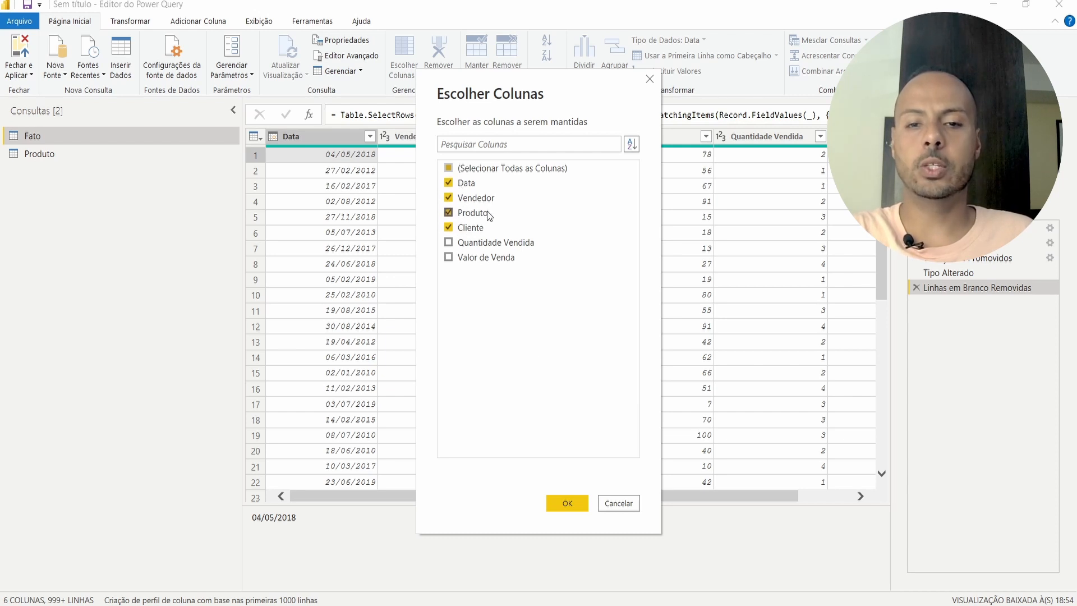
{"action": "left_click", "coordinate": [568, 498]}
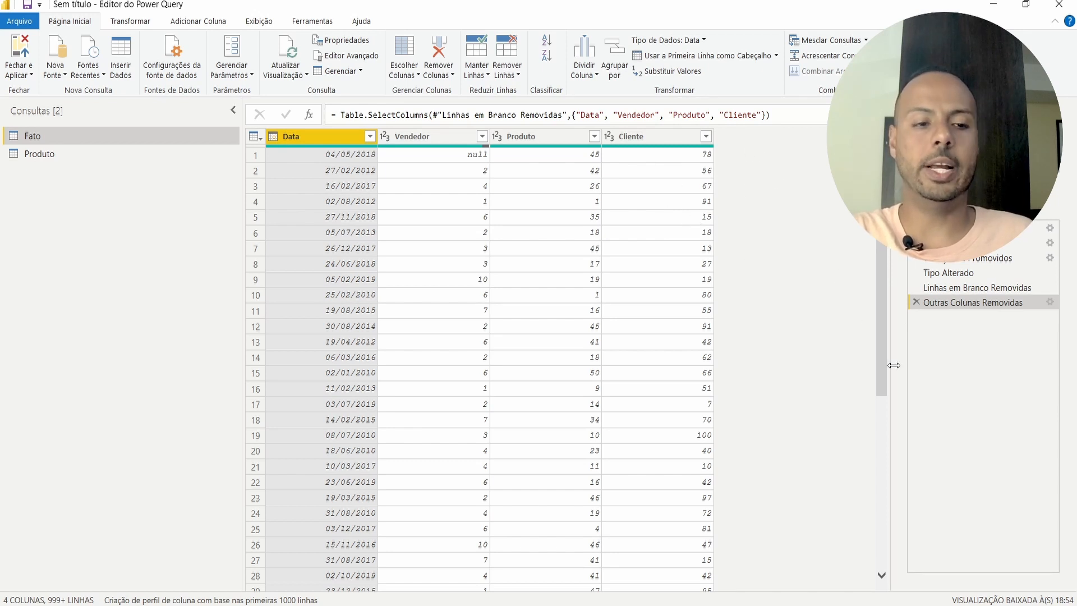
{"action": "left_click", "coordinate": [916, 302]}
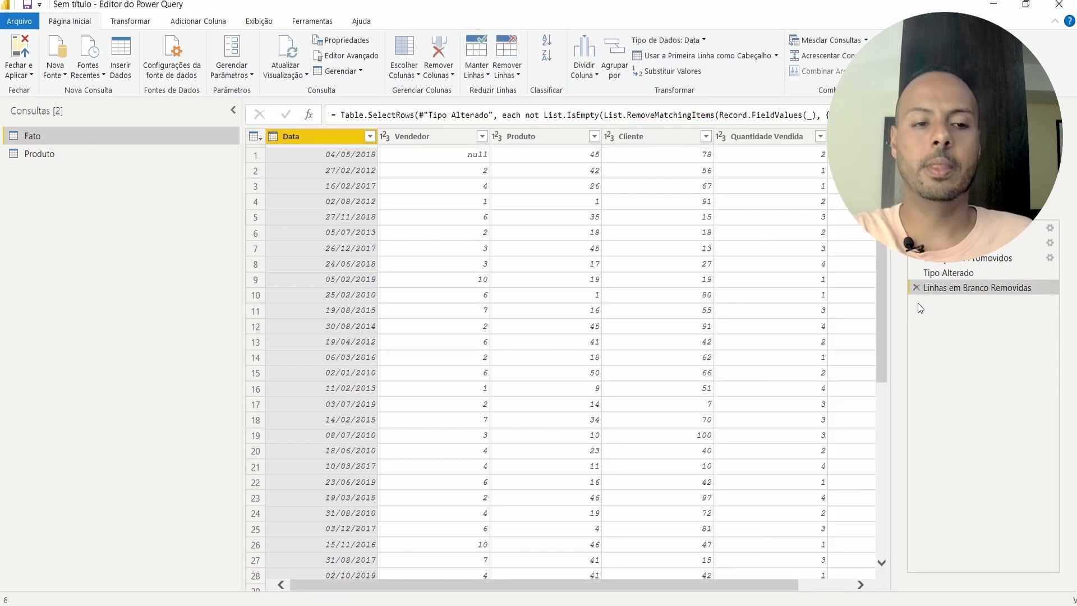
Step: Exclude Quantidade Vendida and Valor de Venda from Fato with Escolher Colunas, keeping Data, Vendedor, Produto and Cliente
{"action": "left_click", "coordinate": [404, 74]}
{"action": "left_click", "coordinate": [420, 95]}
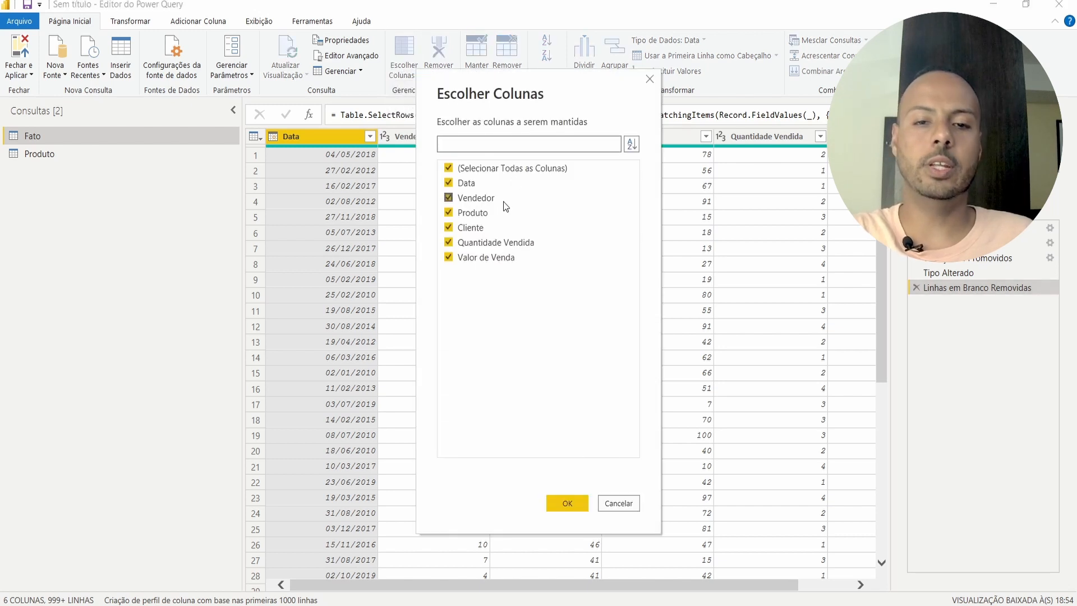
{"action": "left_click", "coordinate": [483, 258]}
{"action": "left_click", "coordinate": [477, 242]}
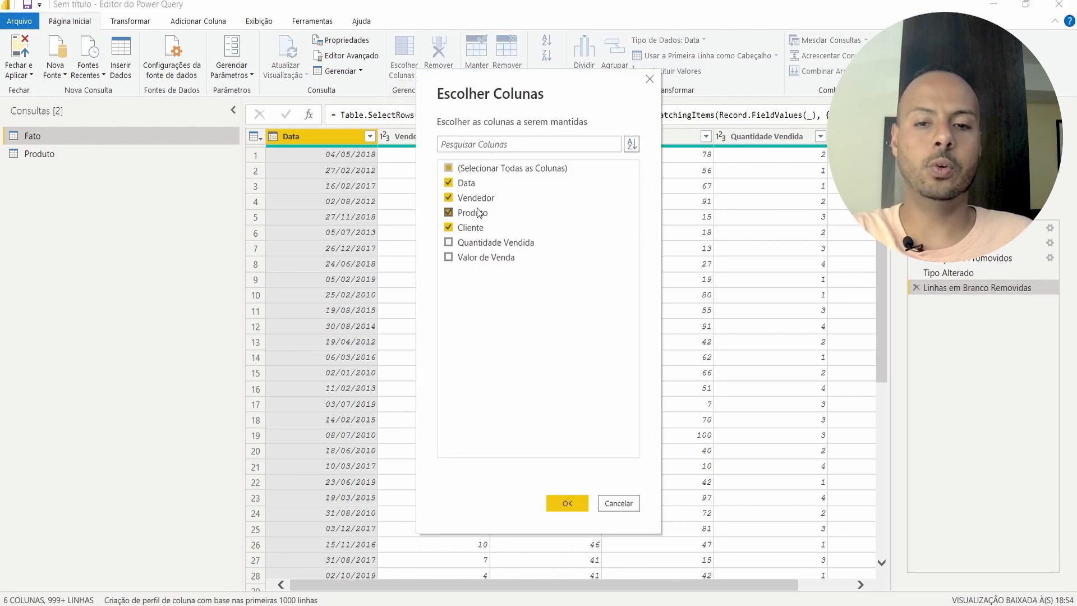
{"action": "left_click", "coordinate": [567, 503]}
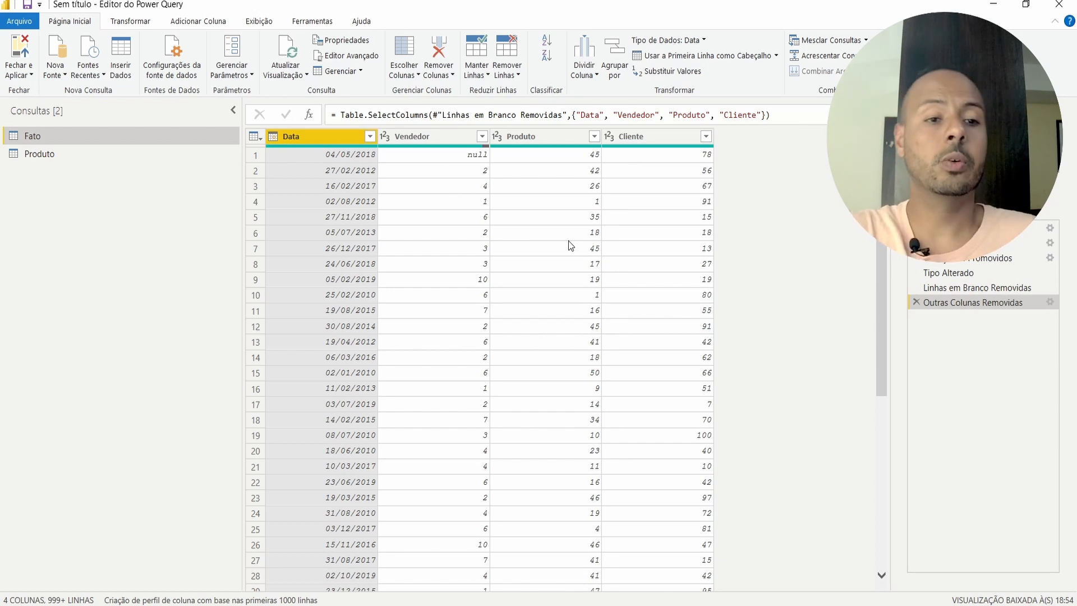
Step: Edit Fato's Outras Colunas Removidas step to include Quantidade Vendida and Valor de Venda again
{"action": "left_click", "coordinate": [1050, 302]}
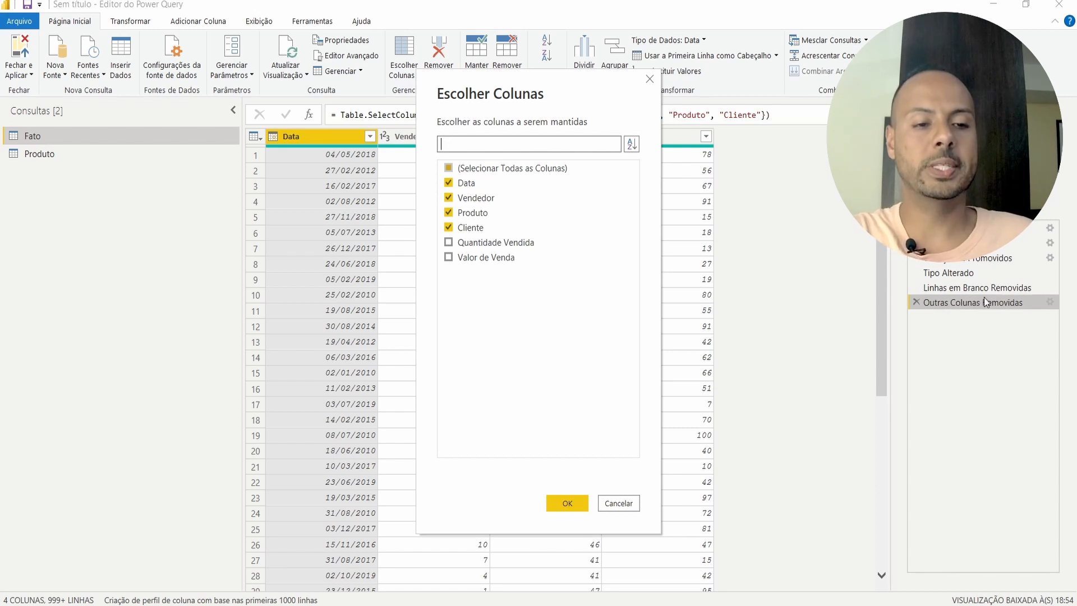
{"action": "left_click", "coordinate": [448, 242]}
{"action": "left_click", "coordinate": [449, 257]}
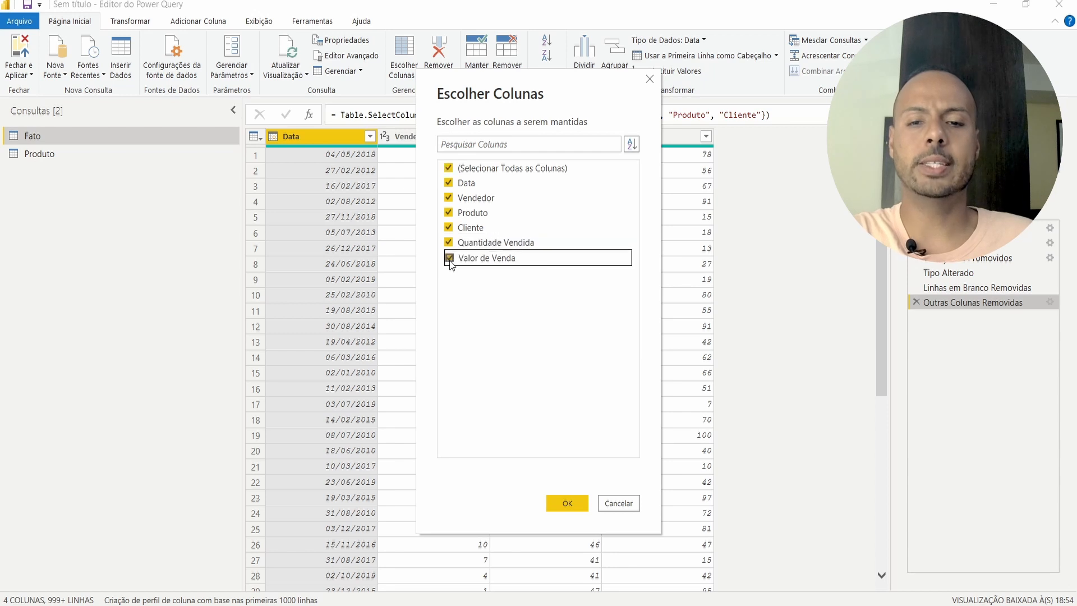
{"action": "left_click", "coordinate": [567, 503]}
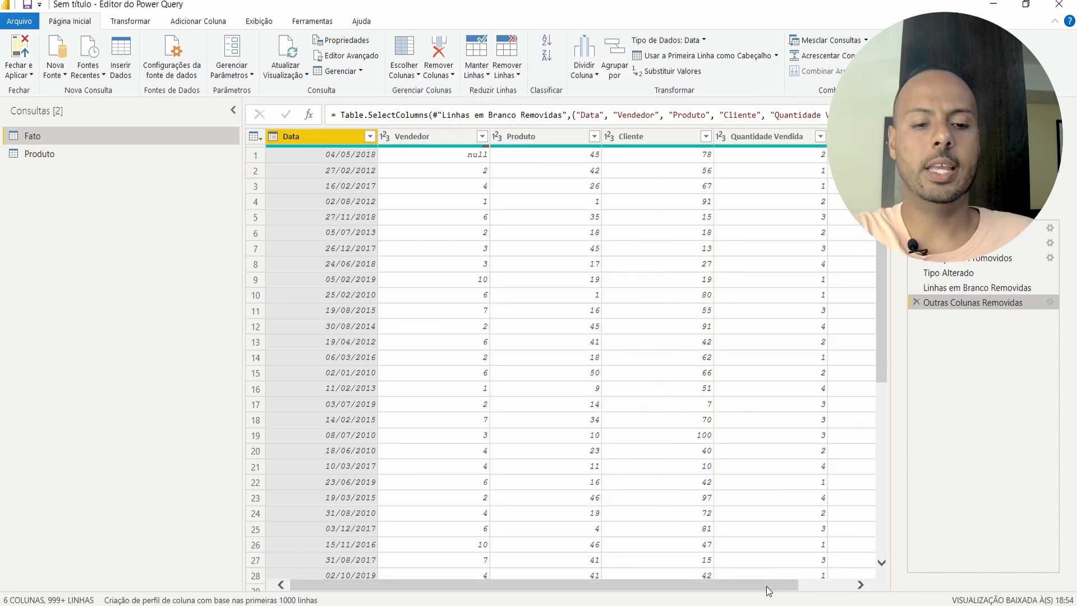
{"action": "left_click_drag", "start_coordinate": [765, 584], "coordinate": [850, 594]}
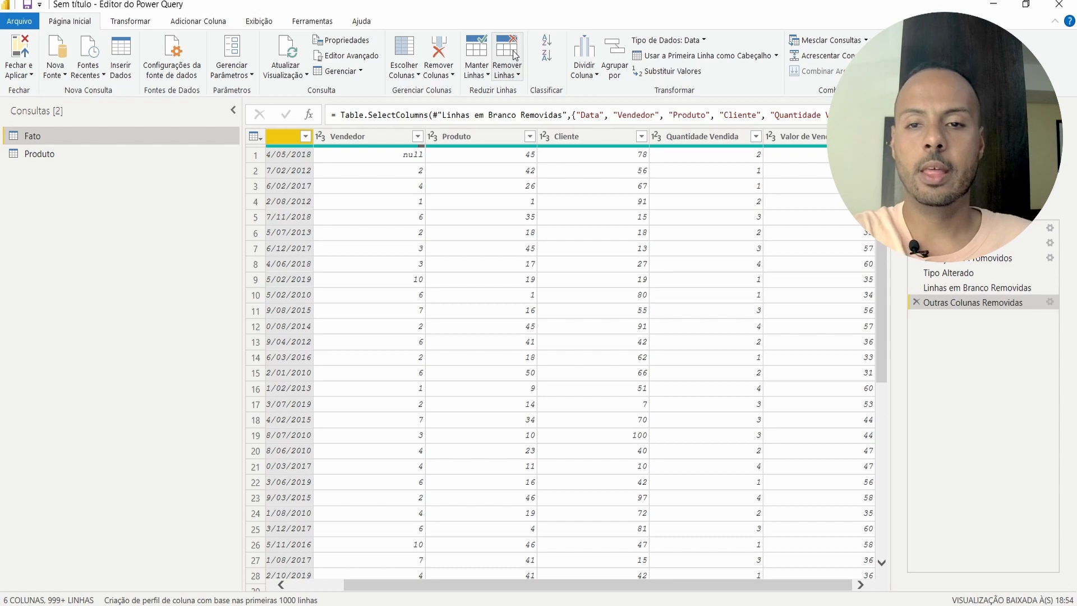
Step: Remove the blank rows from the Produto query
{"action": "left_click", "coordinate": [50, 156]}
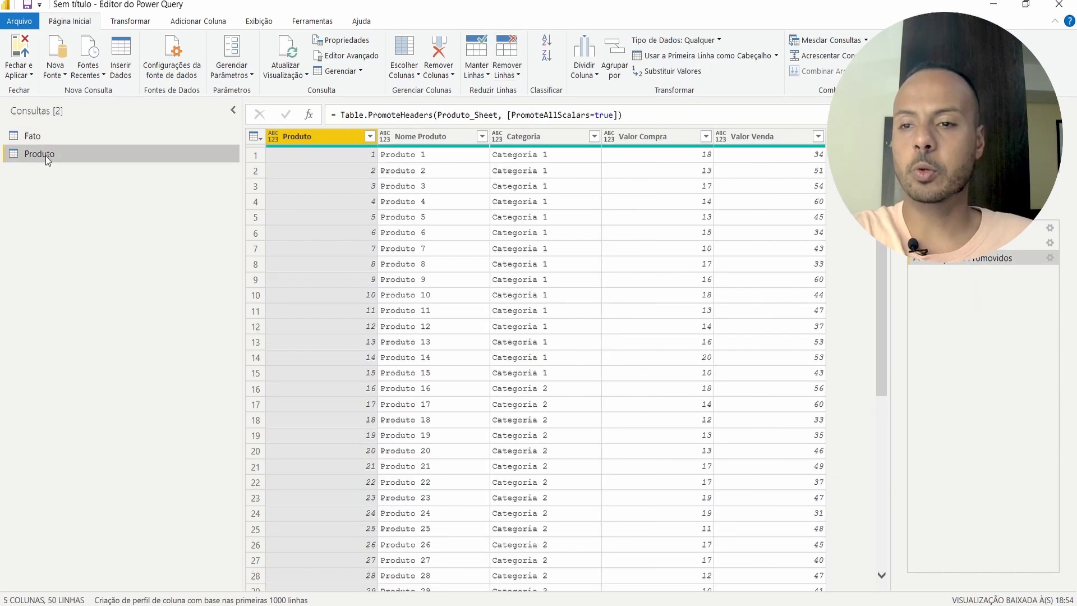
{"action": "left_click", "coordinate": [506, 66]}
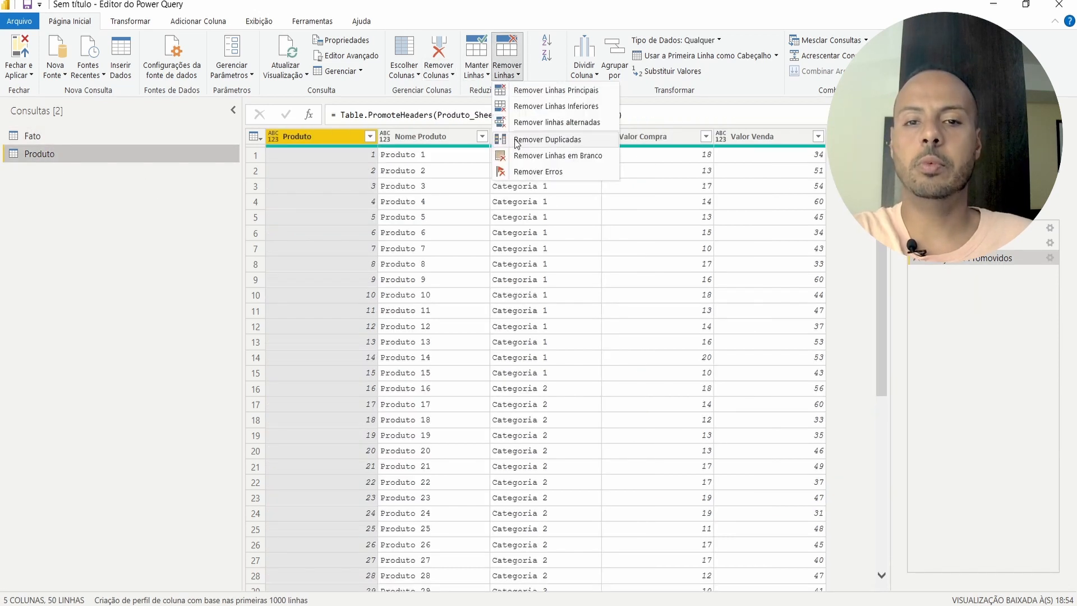
{"action": "left_click", "coordinate": [546, 157]}
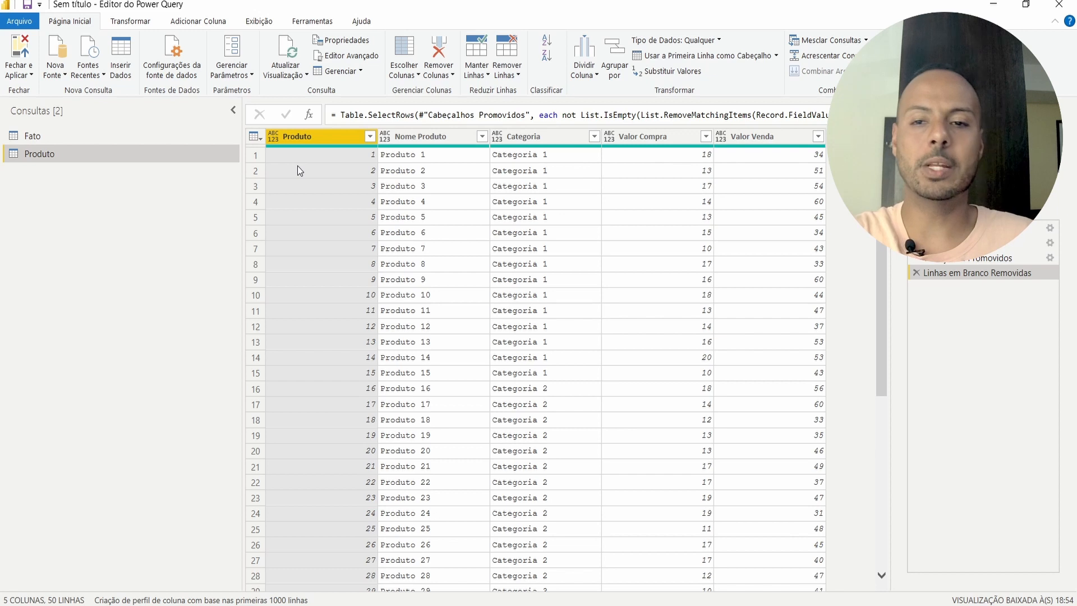
{"action": "left_click", "coordinate": [506, 70]}
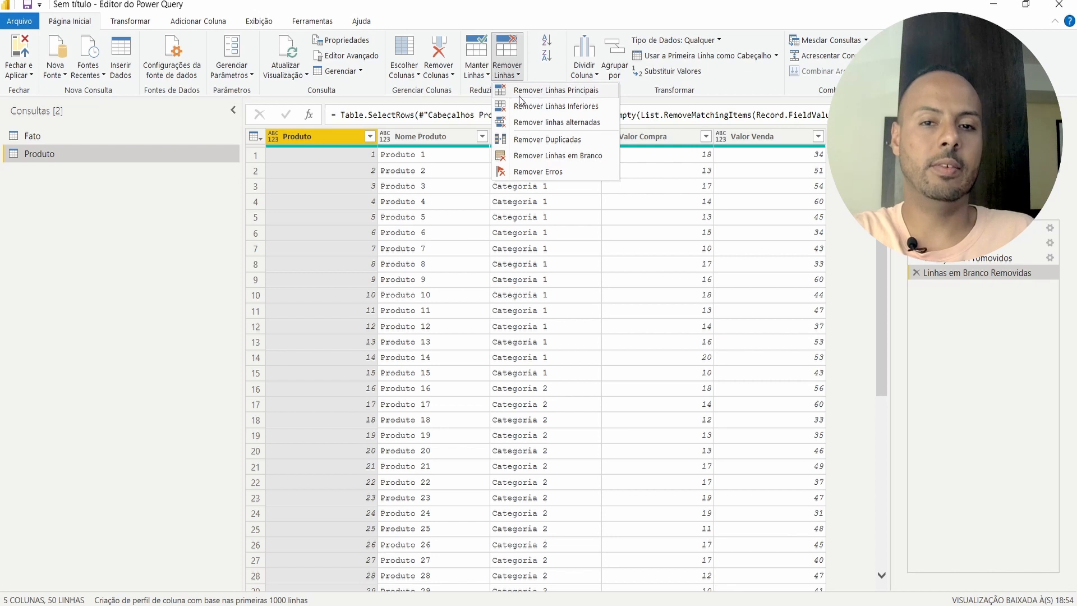
{"action": "left_click", "coordinate": [519, 96]}
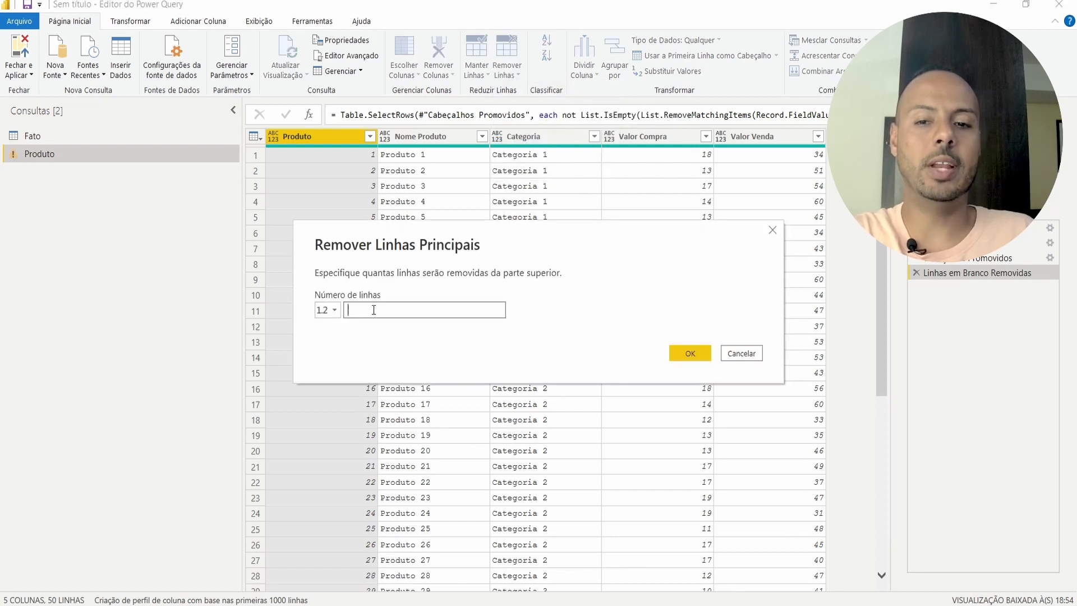
{"action": "type", "text": "2"}
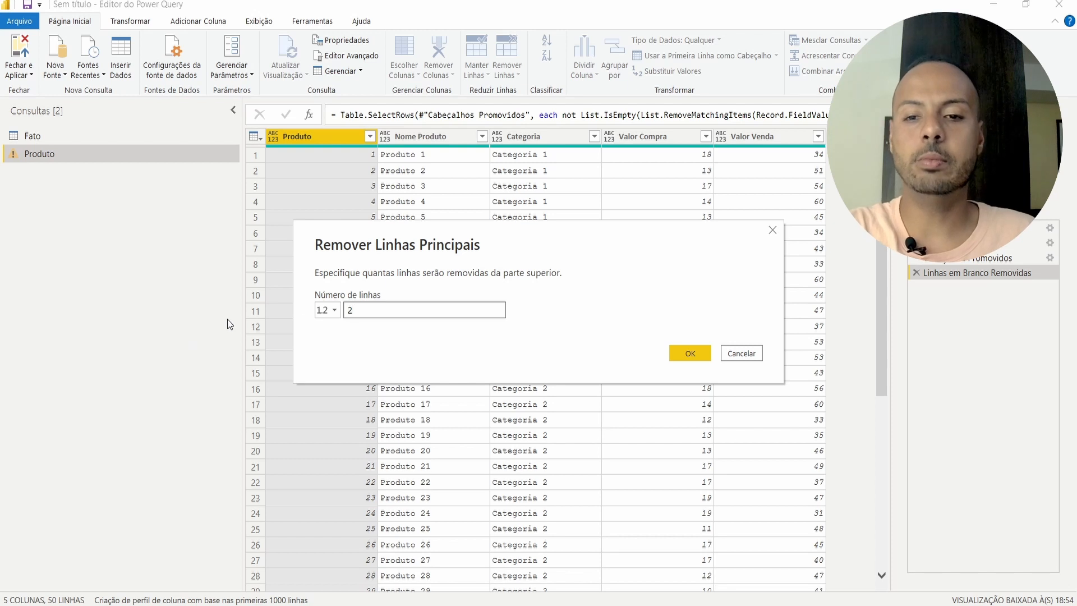
{"action": "key", "text": "BackSpace"}
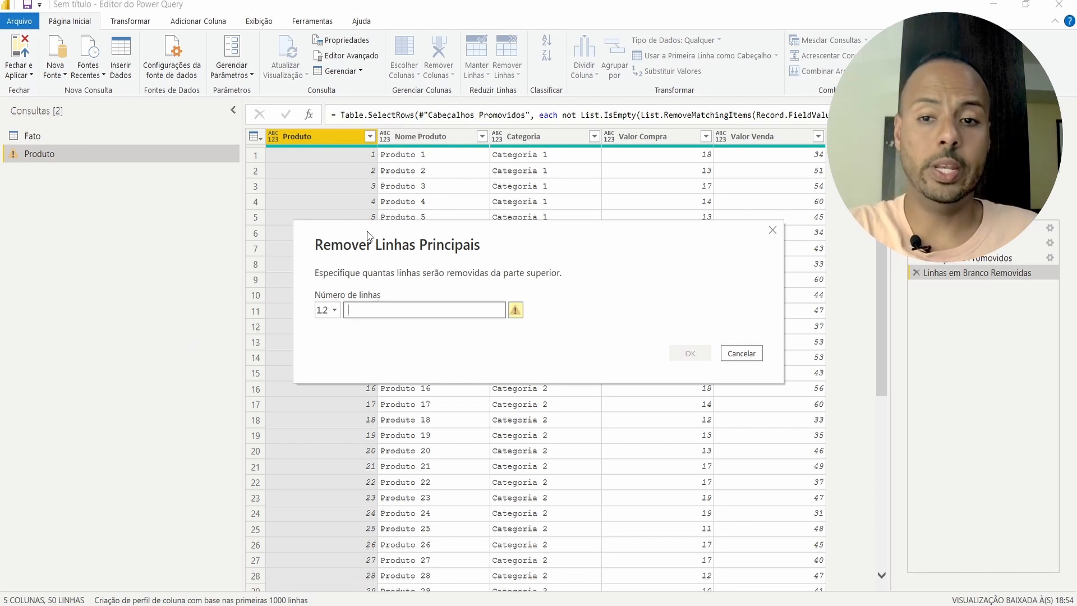
{"action": "left_click", "coordinate": [772, 231]}
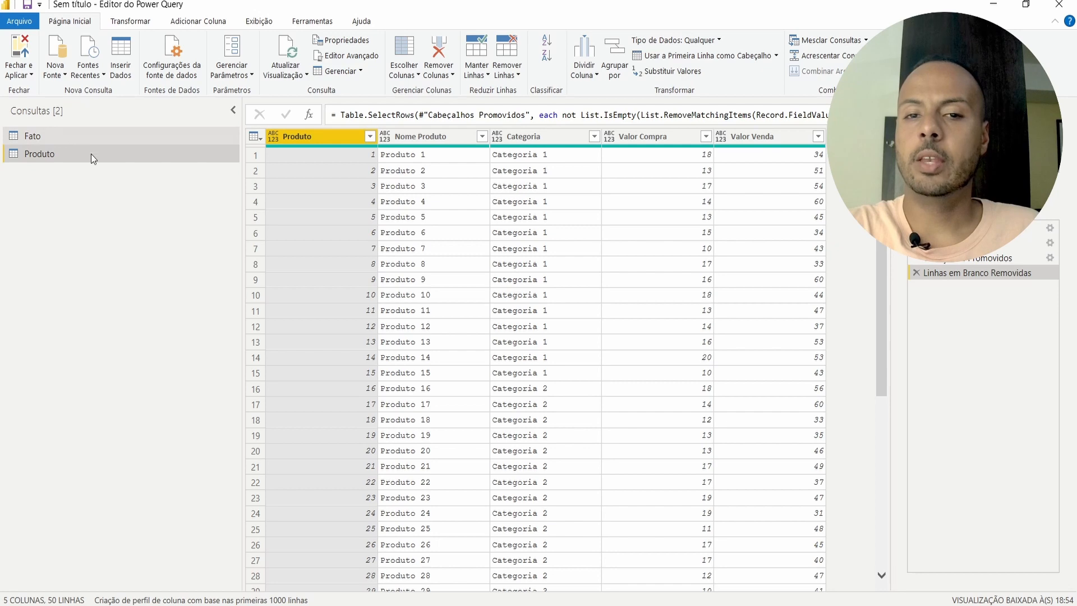
Step: Rename the Fato query as Fato Real and restore its name to Fato
{"action": "left_click", "coordinate": [39, 140]}
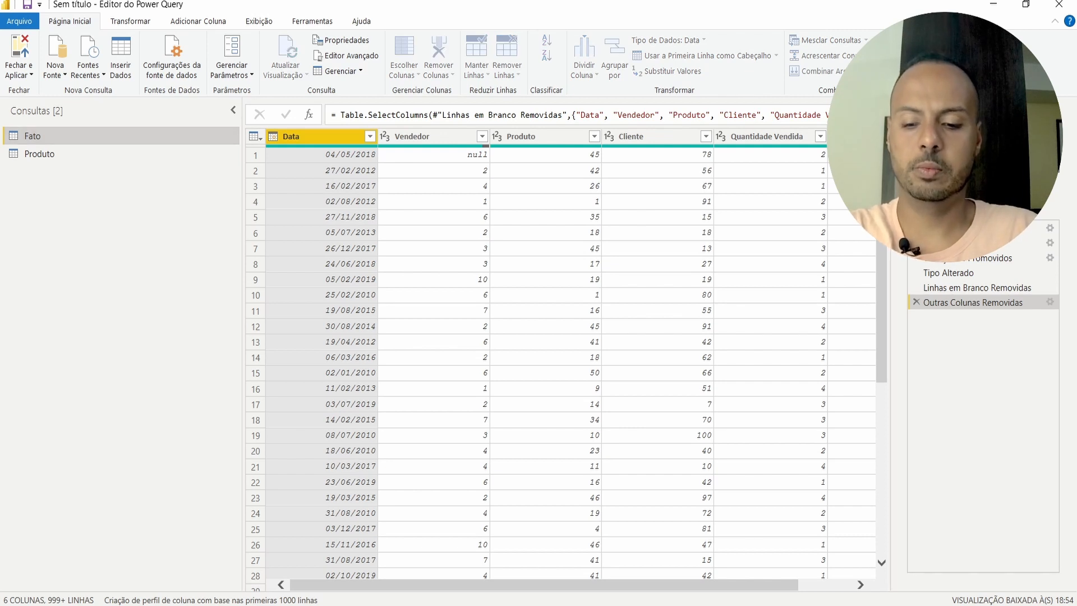
{"action": "key", "text": "Return"}
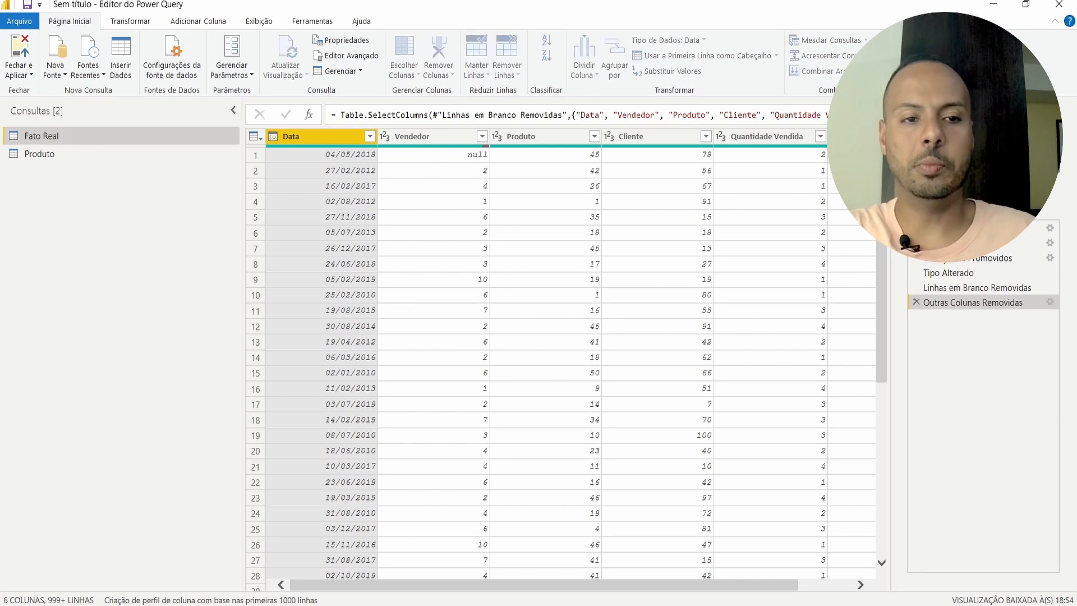
{"action": "left_click", "coordinate": [28, 388]}
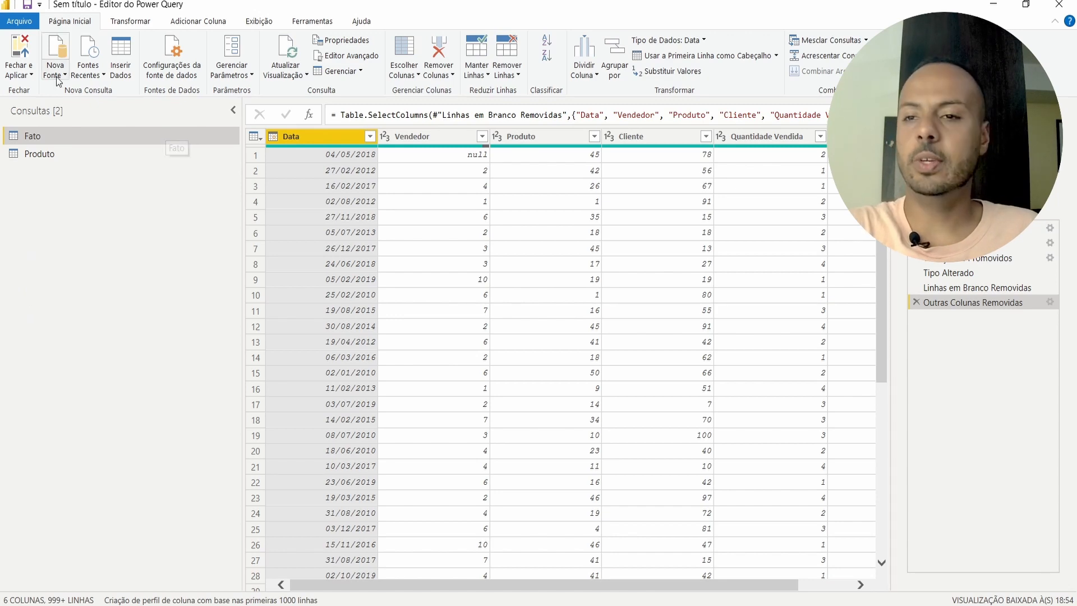
Step: Close Power Query and apply the Fato and Produto queries to the Power BI report
{"action": "left_click", "coordinate": [25, 48]}
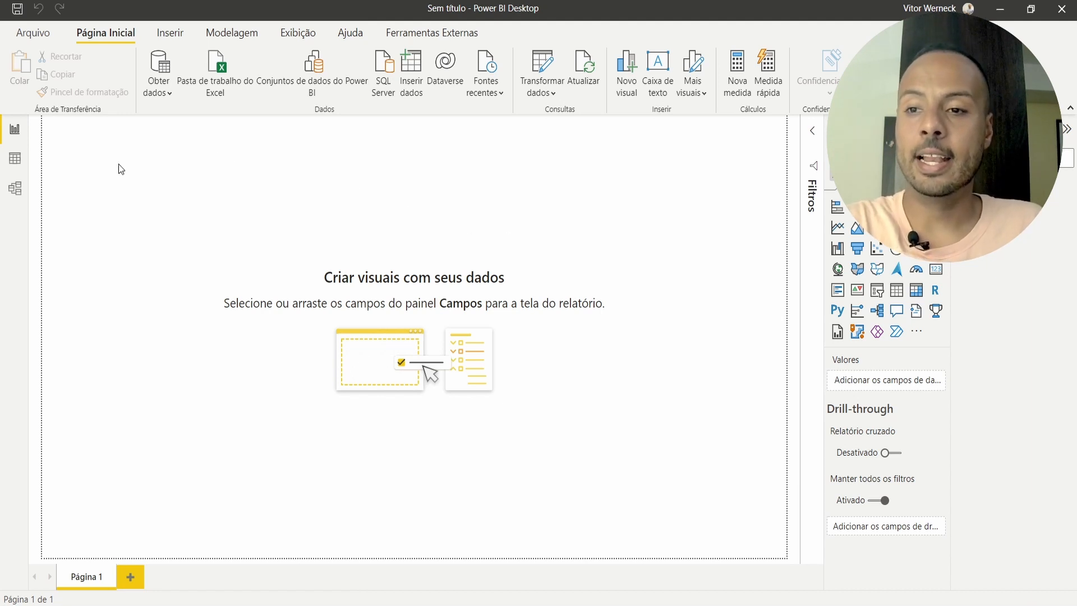
Step: Show the report's model view and collapse the Propriedades and Campos panes and the ribbon to enlarge the diagram area
{"action": "left_click", "coordinate": [18, 194]}
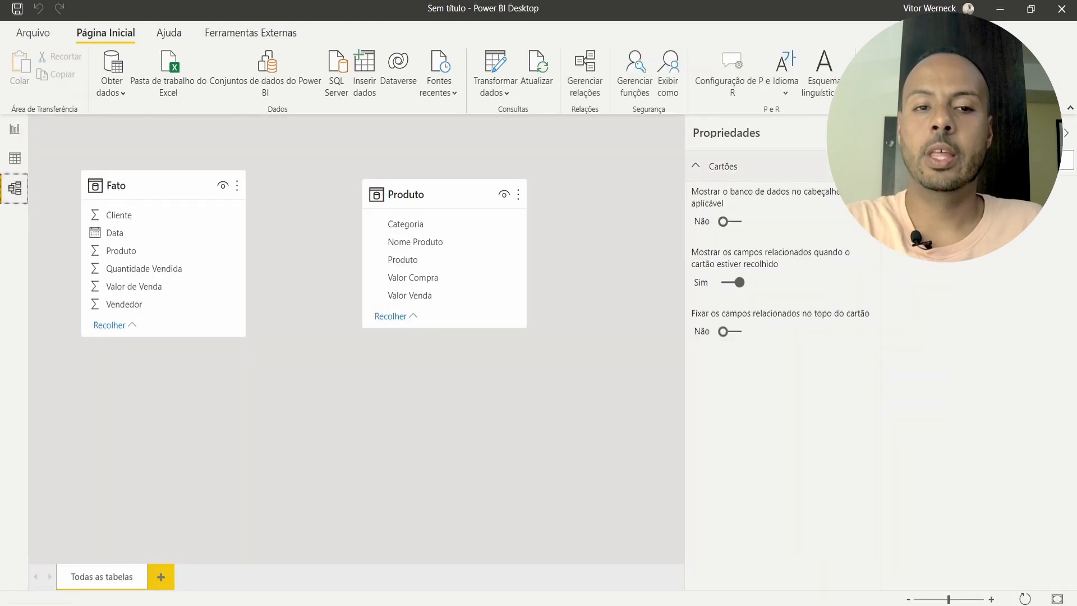
{"action": "left_click", "coordinate": [869, 133]}
{"action": "left_click", "coordinate": [1066, 133]}
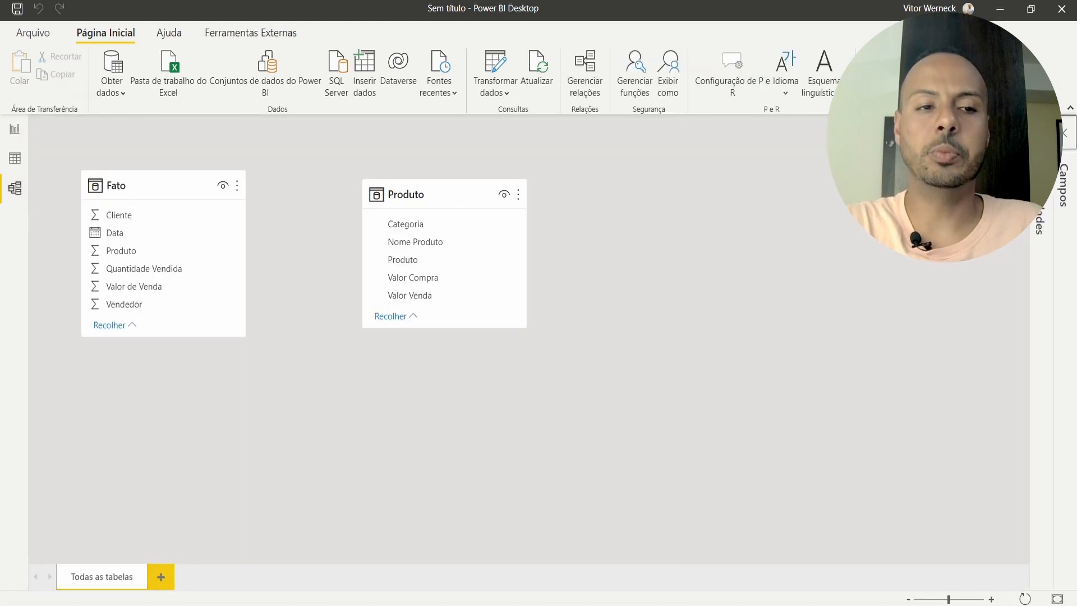
{"action": "left_click", "coordinate": [1069, 108]}
Step: Move the Fato and Produto tables to new positions in the model diagram, with a wider gap between them
{"action": "left_click", "coordinate": [148, 145]}
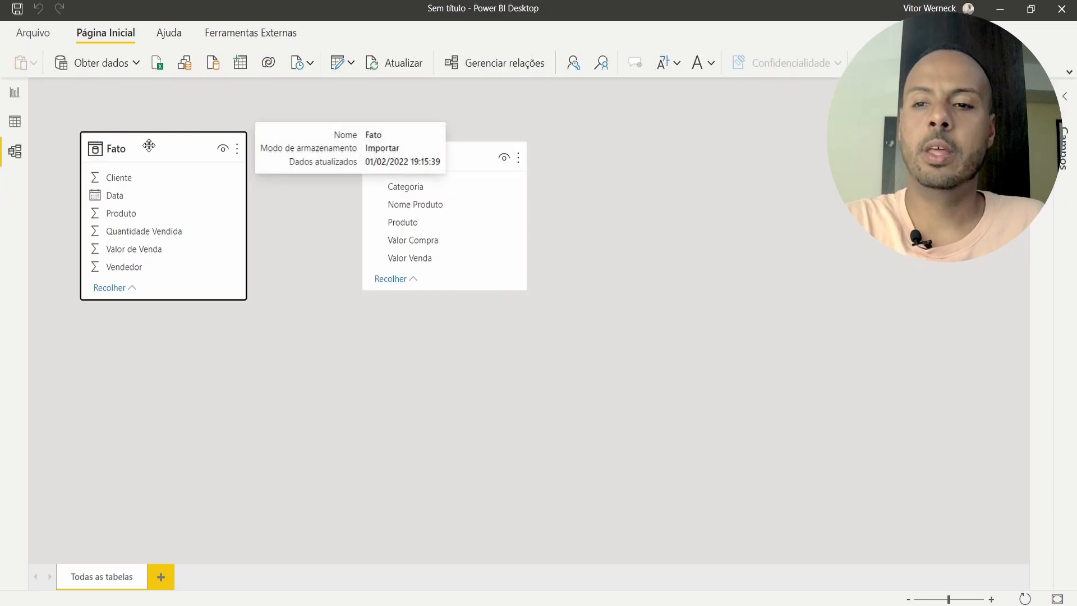
{"action": "left_click_drag", "start_coordinate": [148, 145], "coordinate": [184, 149]}
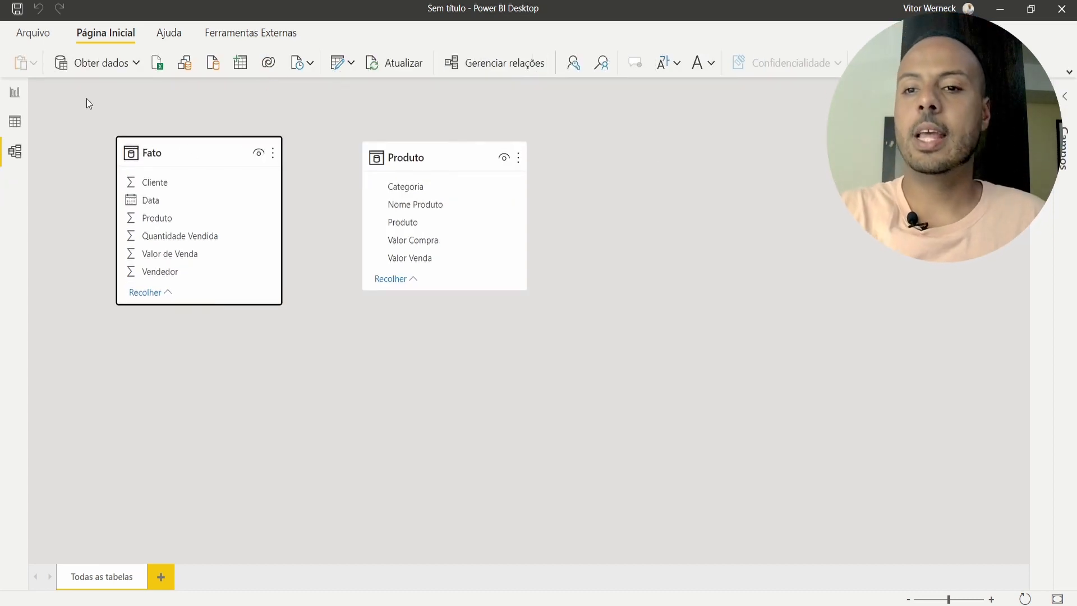
{"action": "left_click_drag", "start_coordinate": [455, 148], "coordinate": [508, 145]}
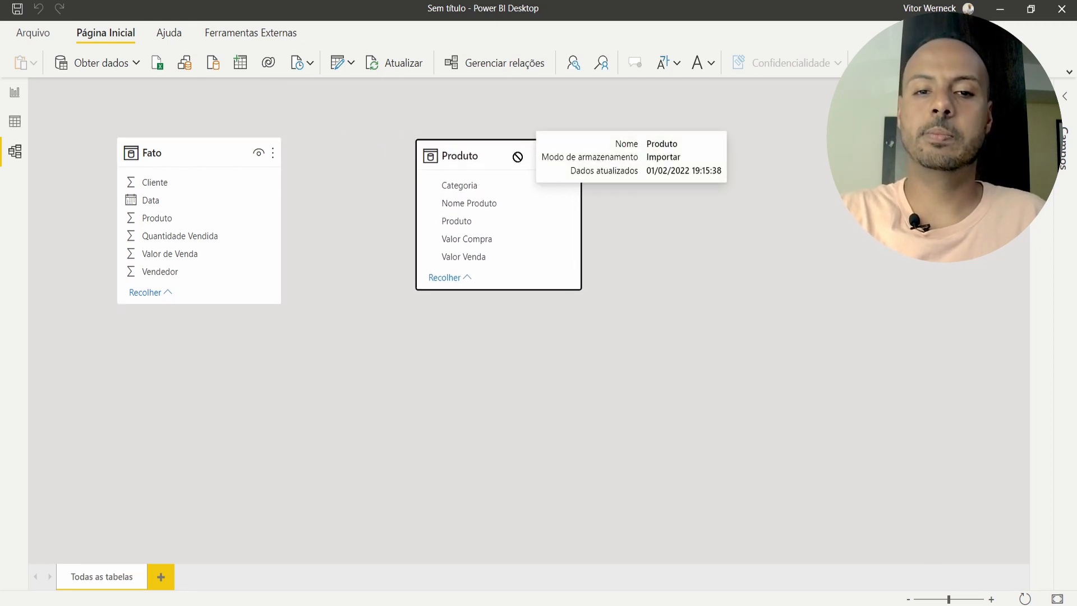
Step: Move the Produto table far away from Fato in the diagram and shift Fato slightly
{"action": "left_click", "coordinate": [908, 598]}
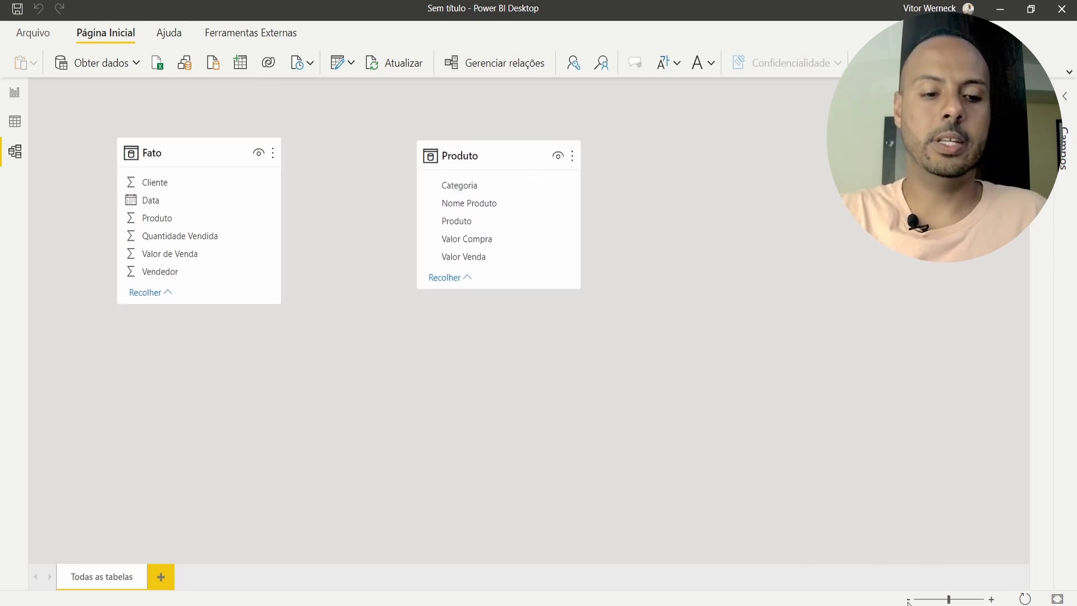
{"action": "left_click", "coordinate": [908, 599]}
{"action": "left_click_drag", "start_coordinate": [284, 118], "coordinate": [824, 176]}
{"action": "left_click", "coordinate": [991, 600]}
{"action": "left_click", "coordinate": [990, 600]}
{"action": "left_click", "coordinate": [991, 600]}
{"action": "left_click", "coordinate": [991, 600]}
{"action": "left_click", "coordinate": [991, 599]}
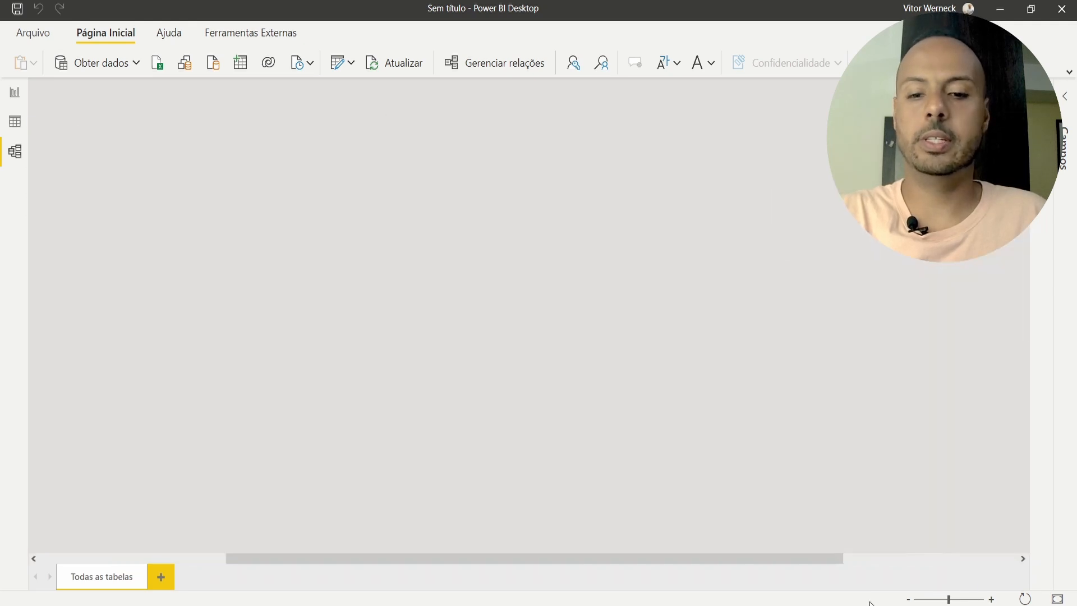
{"action": "left_click_drag", "start_coordinate": [803, 561], "coordinate": [442, 548]}
{"action": "mouse_move", "coordinate": [240, 156]}
{"action": "left_mouse_down"}
{"action": "mouse_move", "coordinate": [262, 139]}
{"action": "mouse_move", "coordinate": [245, 140]}
{"action": "left_mouse_up"}
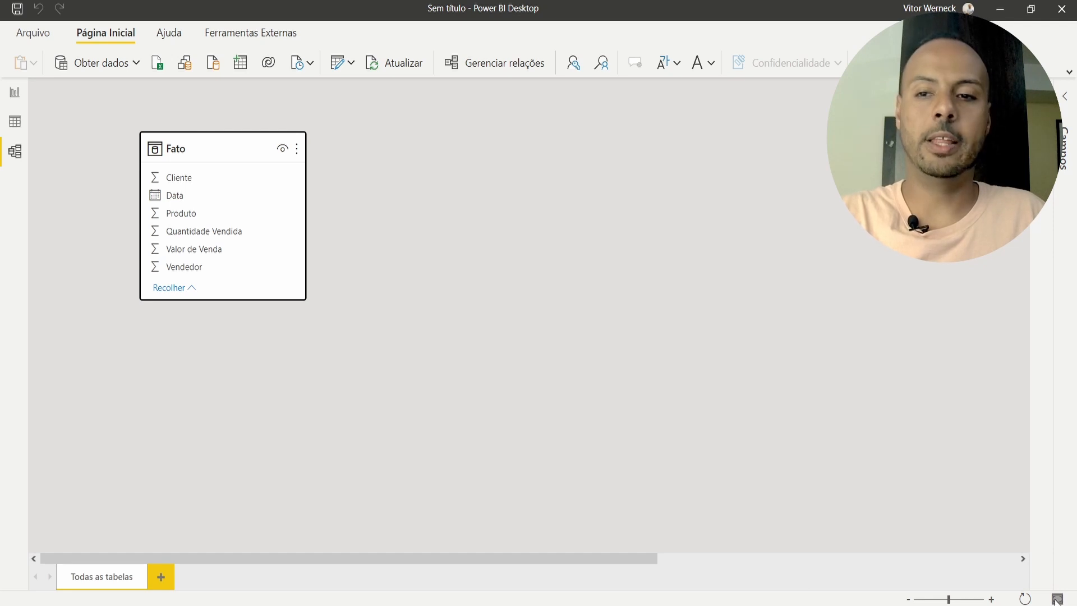
Step: Fit the whole diagram in view and bring the Produto table back beside Fato
{"action": "left_click", "coordinate": [1057, 599]}
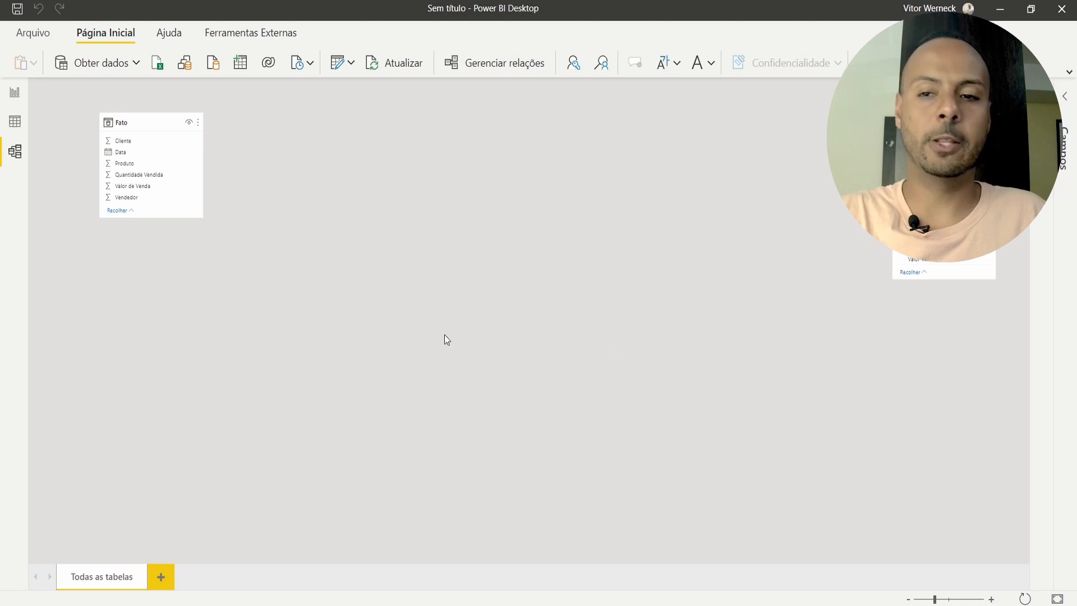
{"action": "left_click_drag", "start_coordinate": [950, 194], "coordinate": [315, 133]}
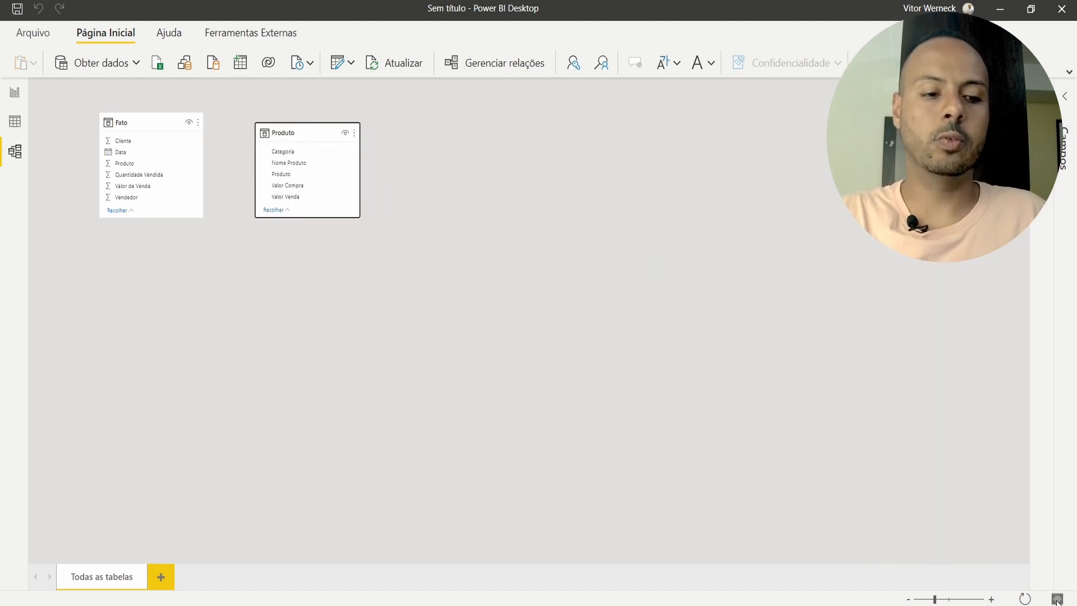
{"action": "left_click", "coordinate": [1056, 599]}
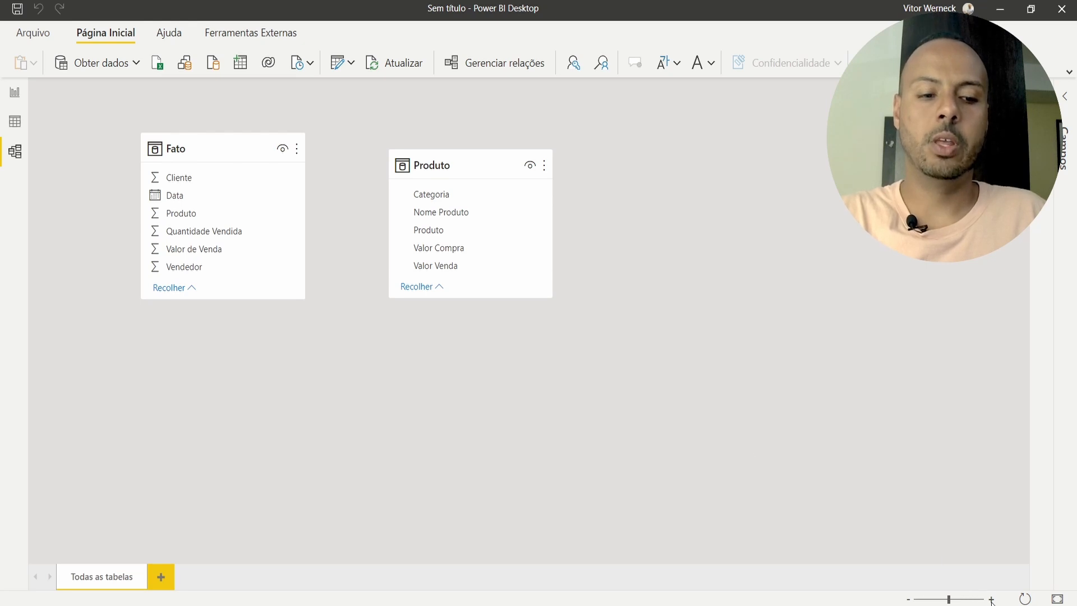
Step: Align the Produto table level with Fato in the enlarged diagram, leaving a clear gap between the two
{"action": "left_click", "coordinate": [992, 598]}
{"action": "left_click", "coordinate": [992, 598]}
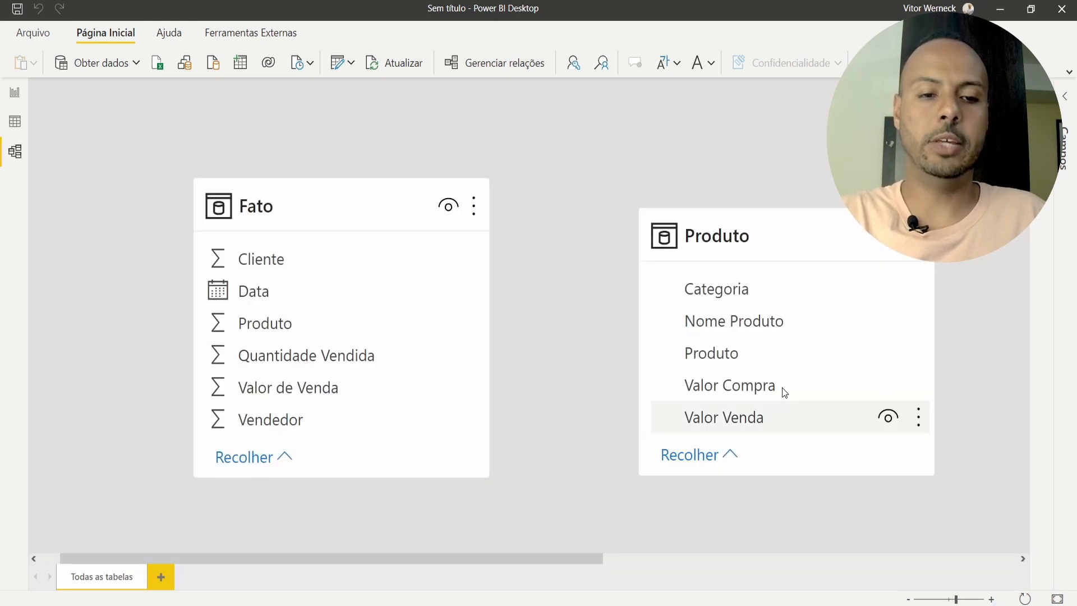
{"action": "left_click_drag", "start_coordinate": [765, 236], "coordinate": [749, 215]}
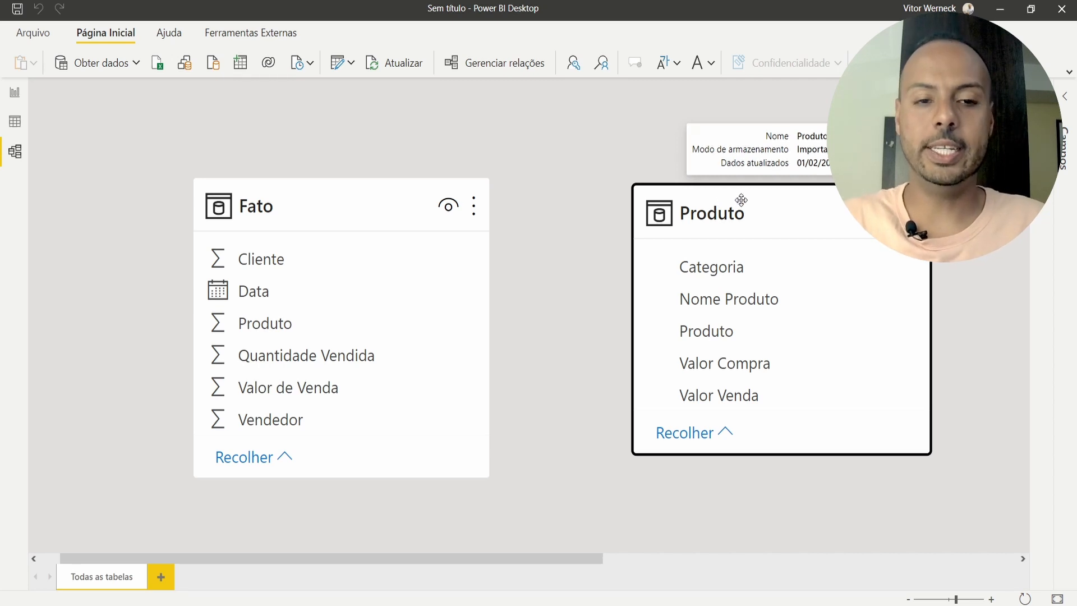
{"action": "left_click_drag", "start_coordinate": [752, 212], "coordinate": [768, 206]}
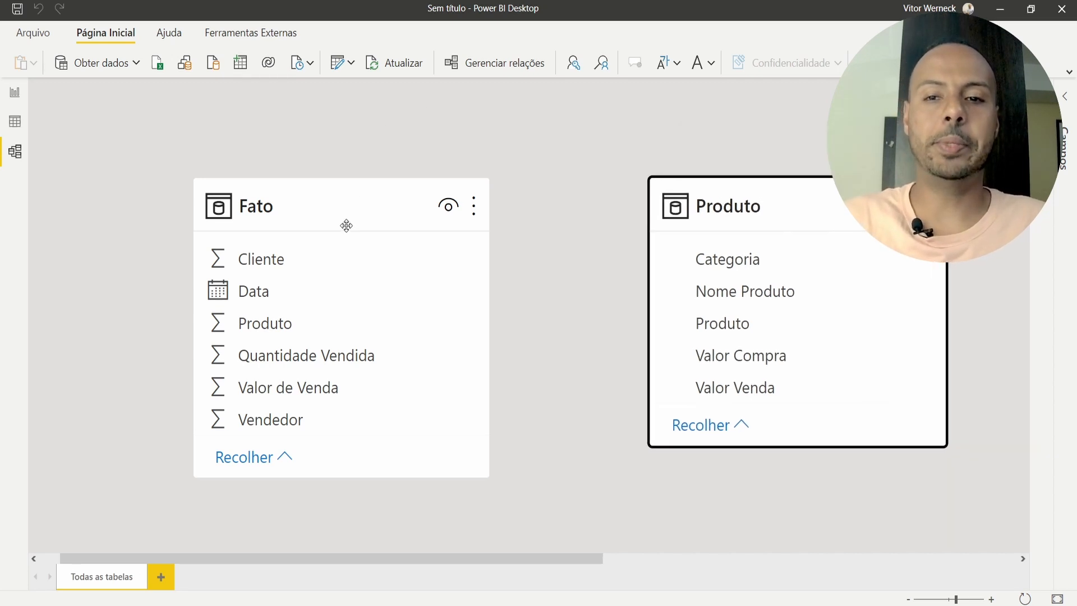
{"action": "left_click_drag", "start_coordinate": [329, 212], "coordinate": [314, 188]}
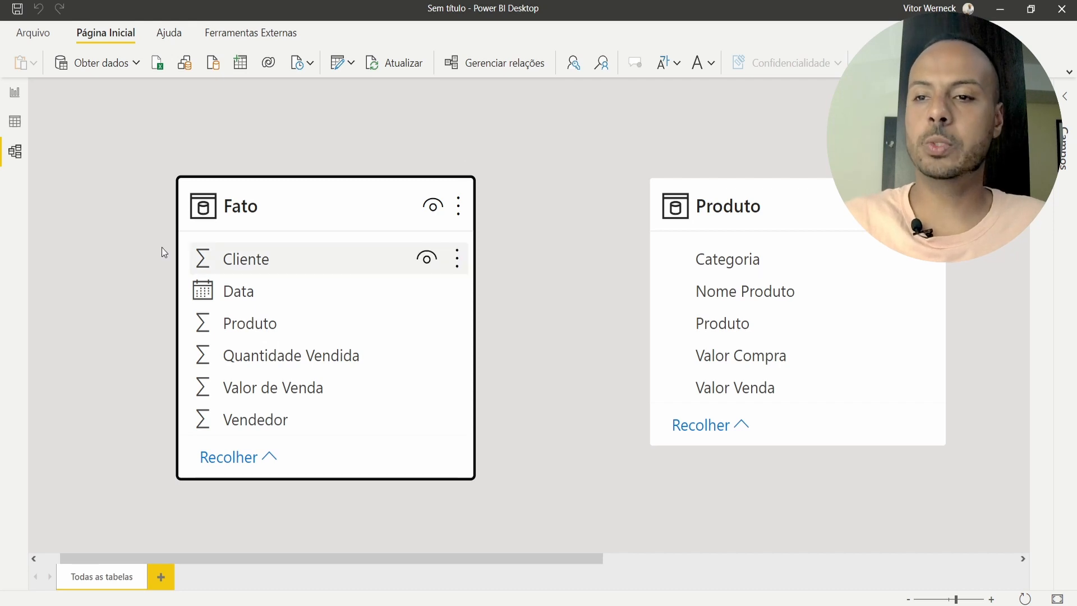
Step: Examine Fato's Data, Vendedor and Produto columns and the Produto table's Produto column in the data view
{"action": "left_click", "coordinate": [14, 122]}
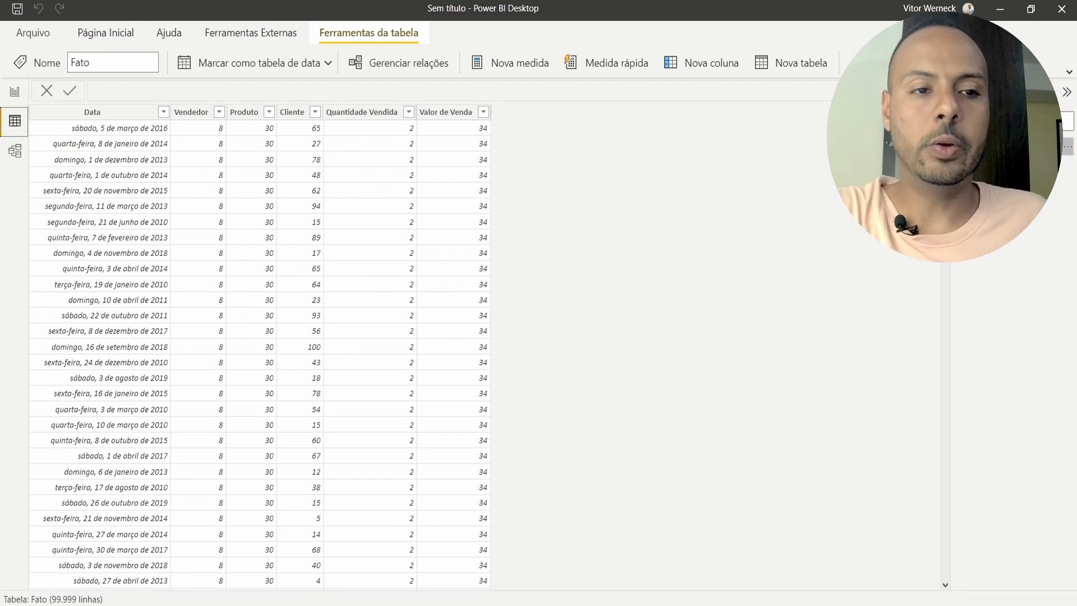
{"action": "left_click", "coordinate": [77, 114]}
{"action": "left_click", "coordinate": [199, 113]}
{"action": "left_click", "coordinate": [246, 115]}
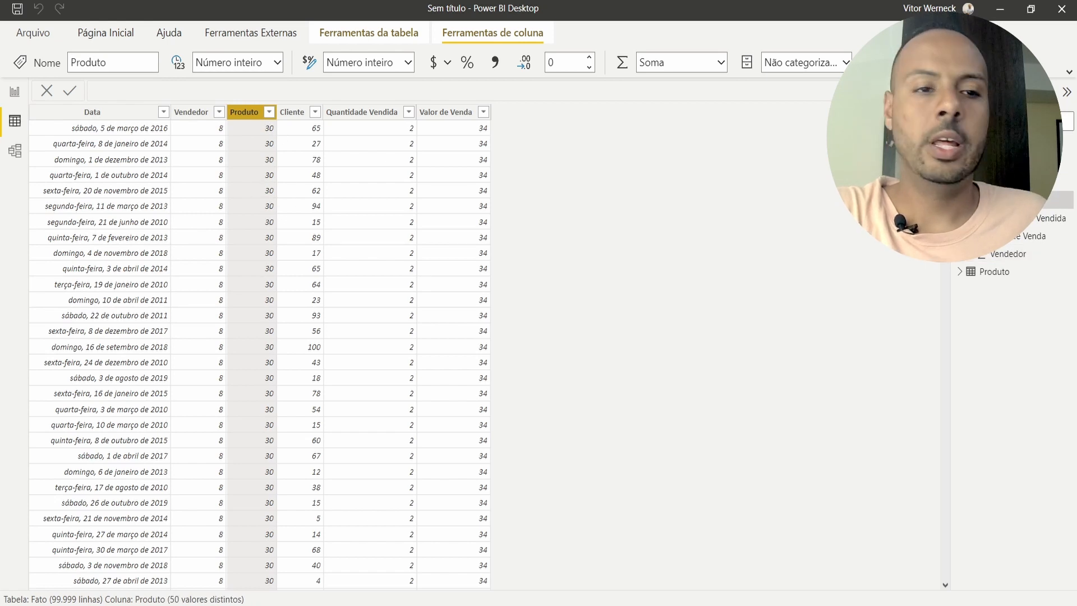
{"action": "left_click", "coordinate": [960, 146]}
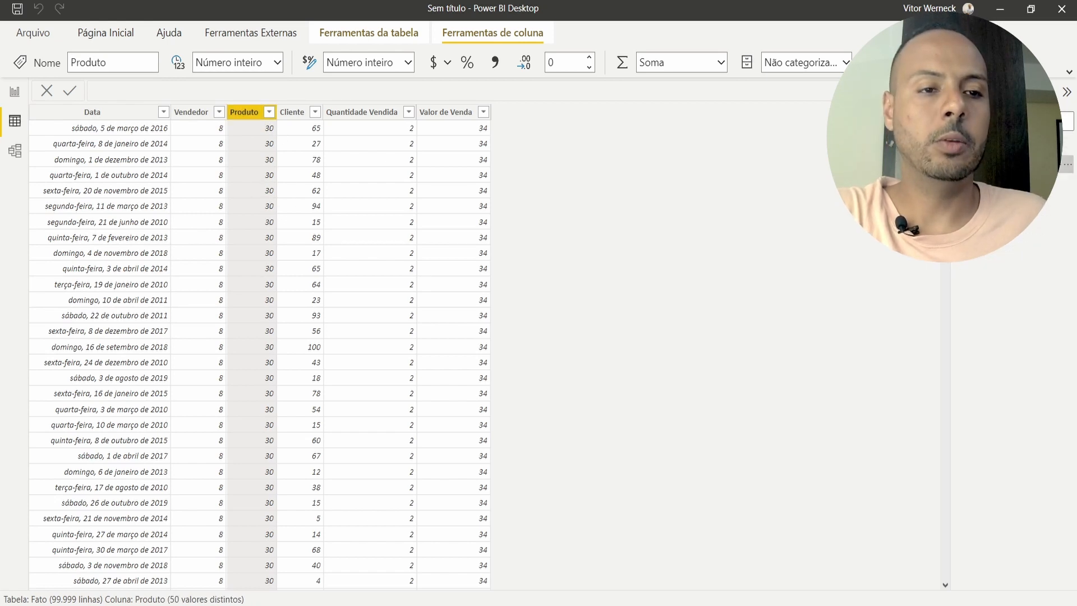
{"action": "left_click", "coordinate": [987, 165]}
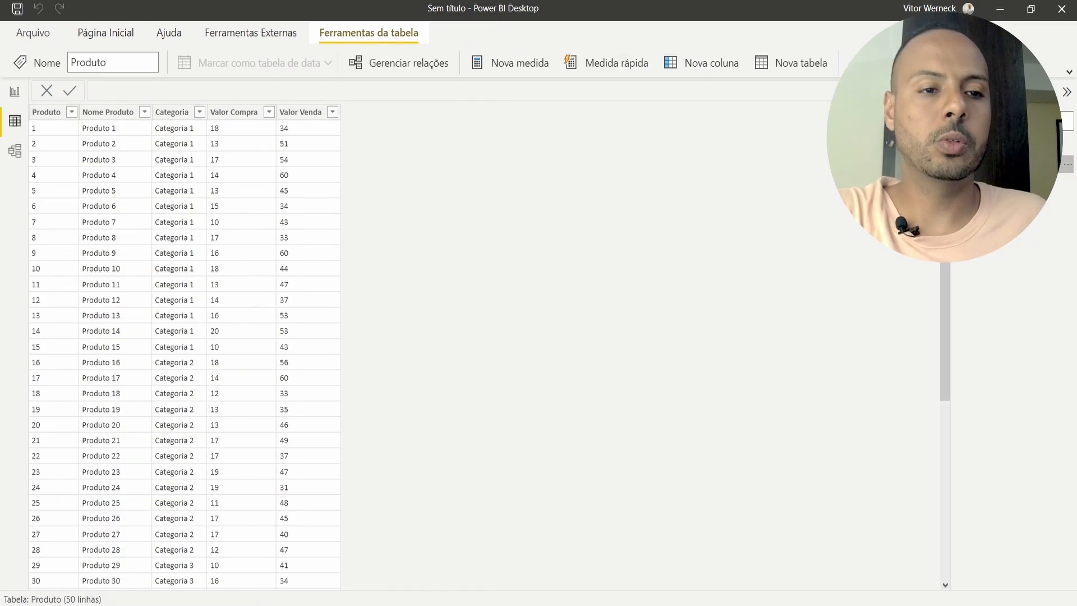
{"action": "left_click", "coordinate": [39, 123]}
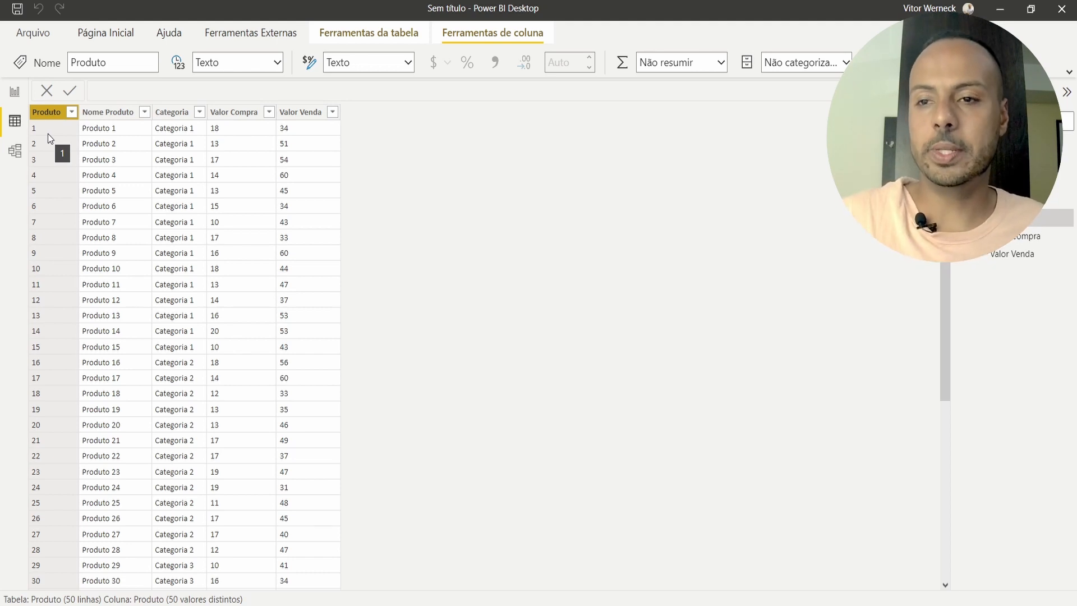
Step: Return to the model view, make the Produto table's card taller and move Fato slightly farther from it
{"action": "left_click", "coordinate": [15, 151]}
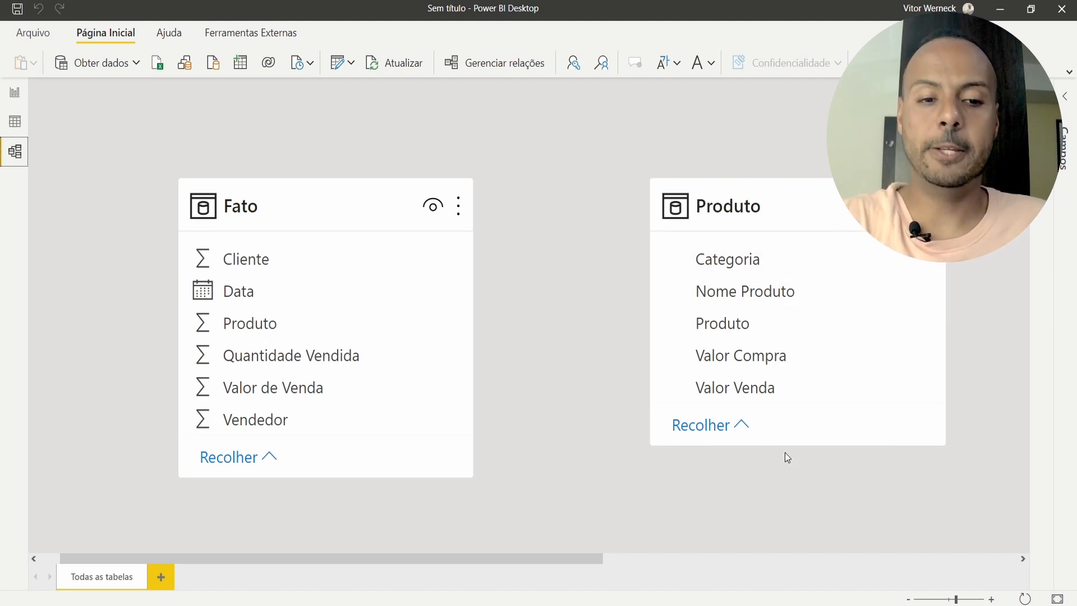
{"action": "left_click_drag", "start_coordinate": [785, 444], "coordinate": [784, 486]}
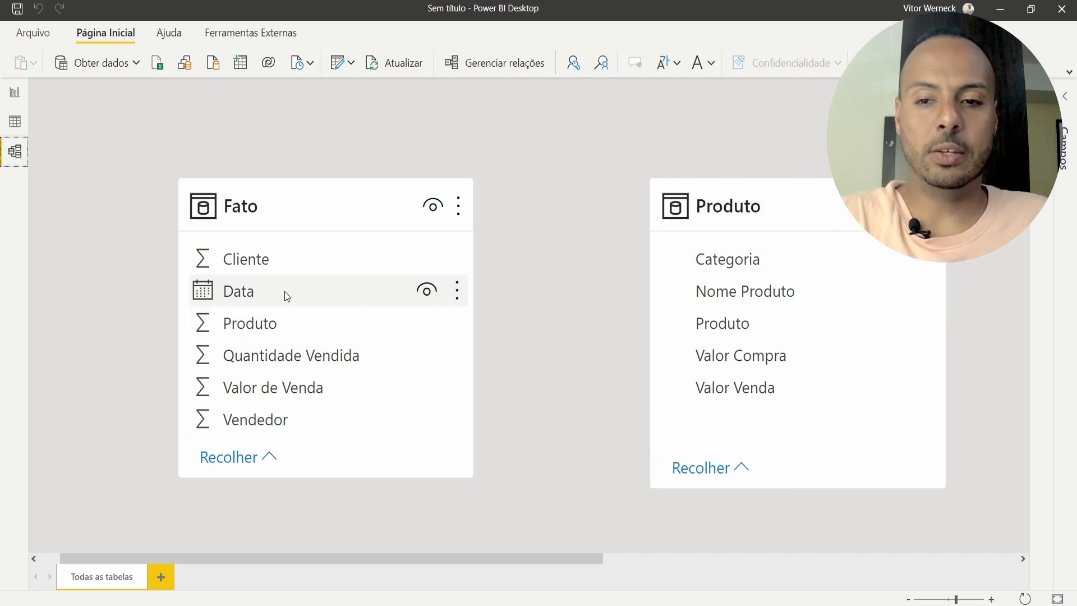
{"action": "left_click_drag", "start_coordinate": [305, 204], "coordinate": [288, 204]}
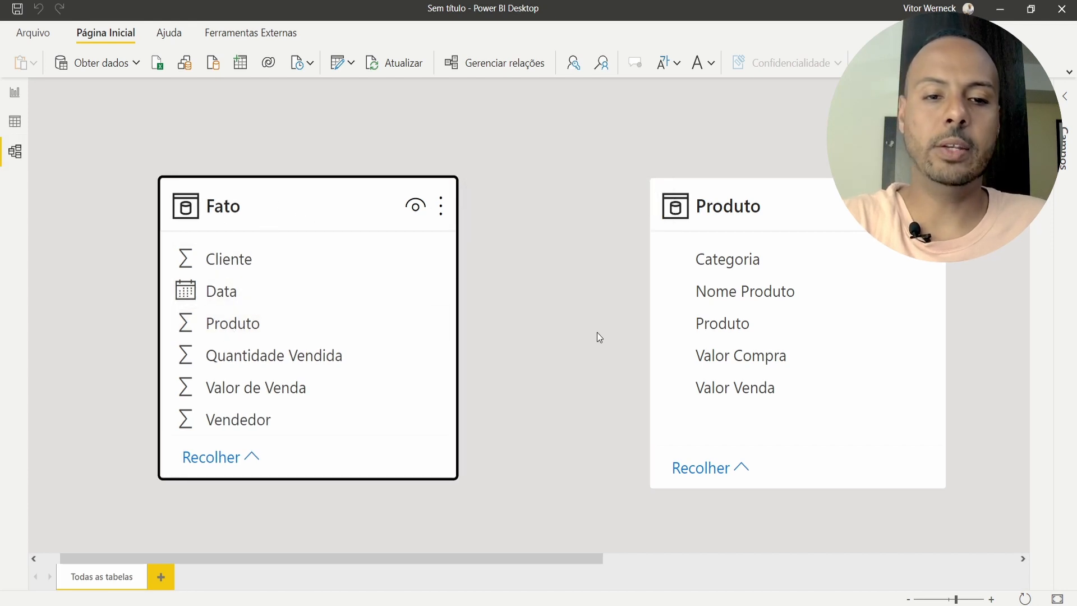
Step: Create a relationship between the Produto column of the Produto table and the Produto column of Fato
{"action": "mouse_move", "coordinate": [253, 323]}
{"action": "left_mouse_down"}
{"action": "mouse_move", "coordinate": [237, 323]}
{"action": "mouse_move", "coordinate": [256, 331]}
{"action": "mouse_move", "coordinate": [274, 316]}
{"action": "mouse_move", "coordinate": [235, 332]}
{"action": "left_mouse_up"}
{"action": "left_click_drag", "start_coordinate": [662, 330], "coordinate": [282, 329]}
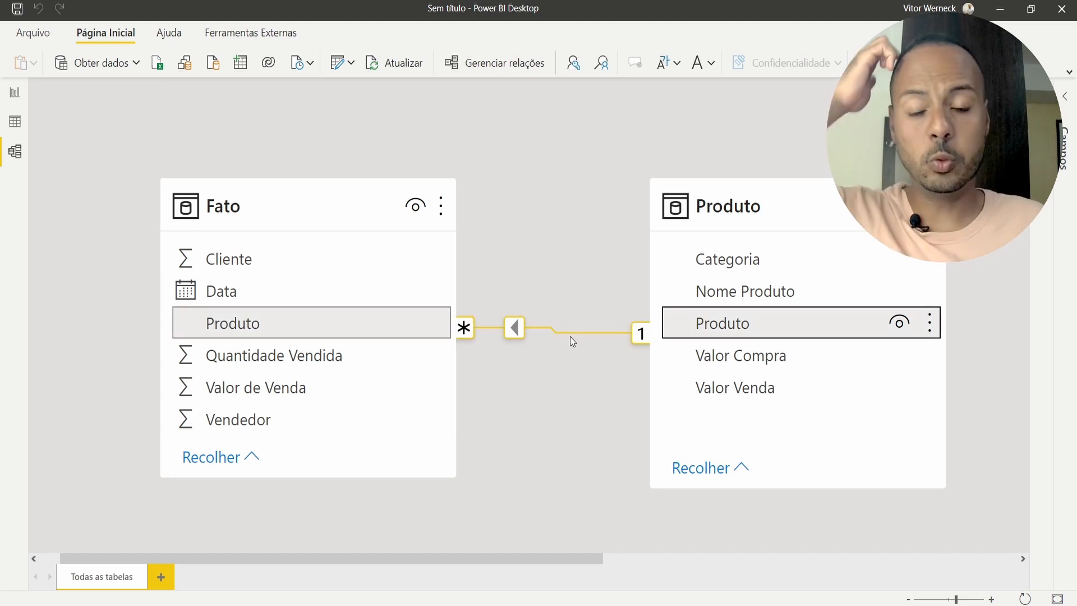
{"action": "left_click_drag", "start_coordinate": [788, 316], "coordinate": [330, 343]}
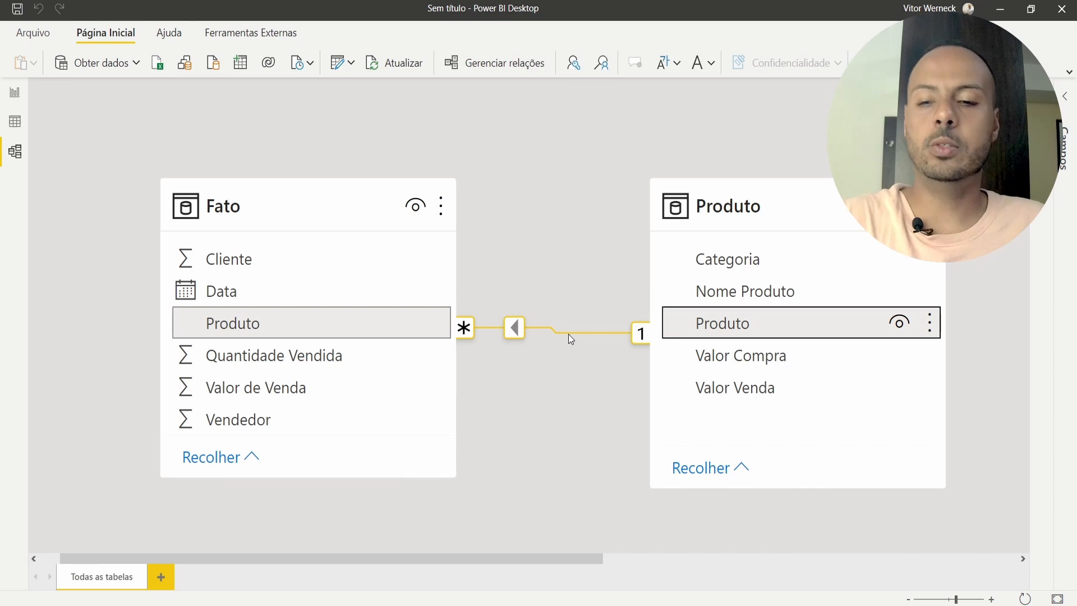
Step: Reposition the Fato and Produto tables while examining the relationship line, leaving Produto closer to Fato
{"action": "left_click_drag", "start_coordinate": [751, 197], "coordinate": [764, 197]}
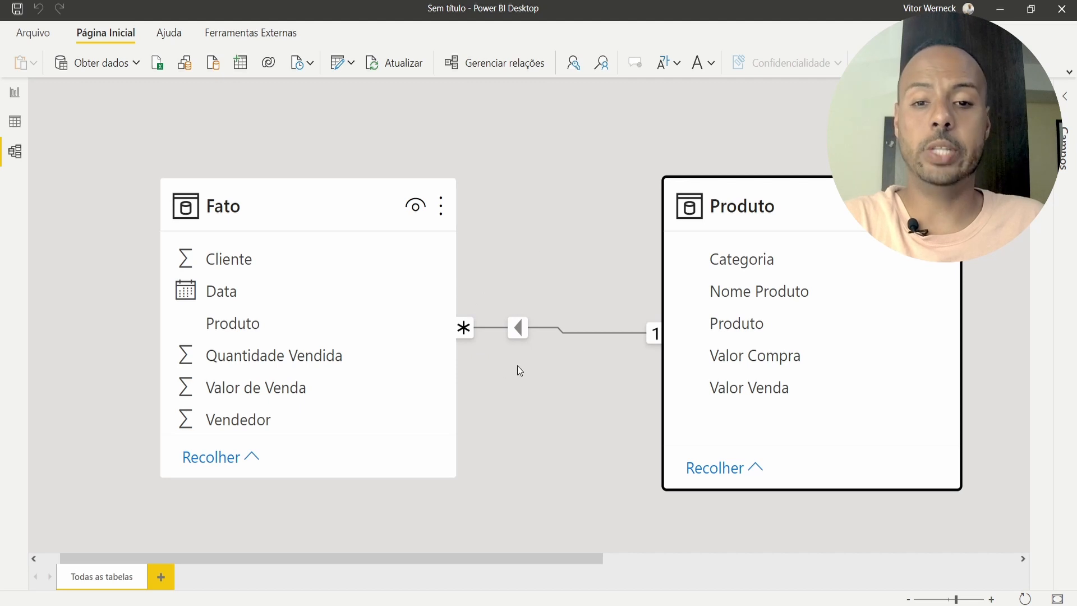
{"action": "left_click_drag", "start_coordinate": [707, 204], "coordinate": [649, 203]}
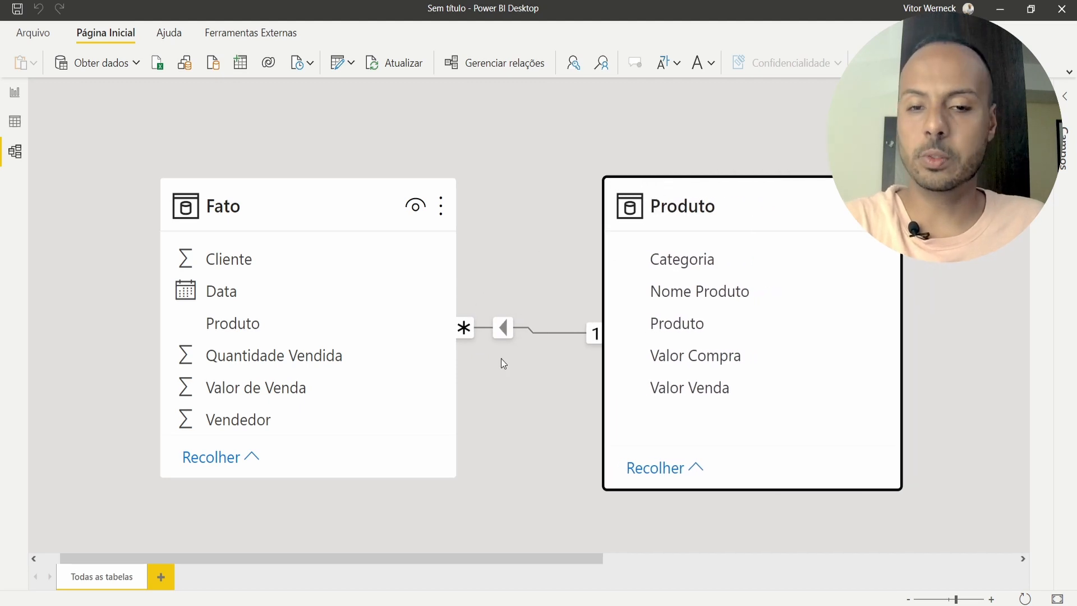
{"action": "left_click_drag", "start_coordinate": [298, 190], "coordinate": [291, 190]}
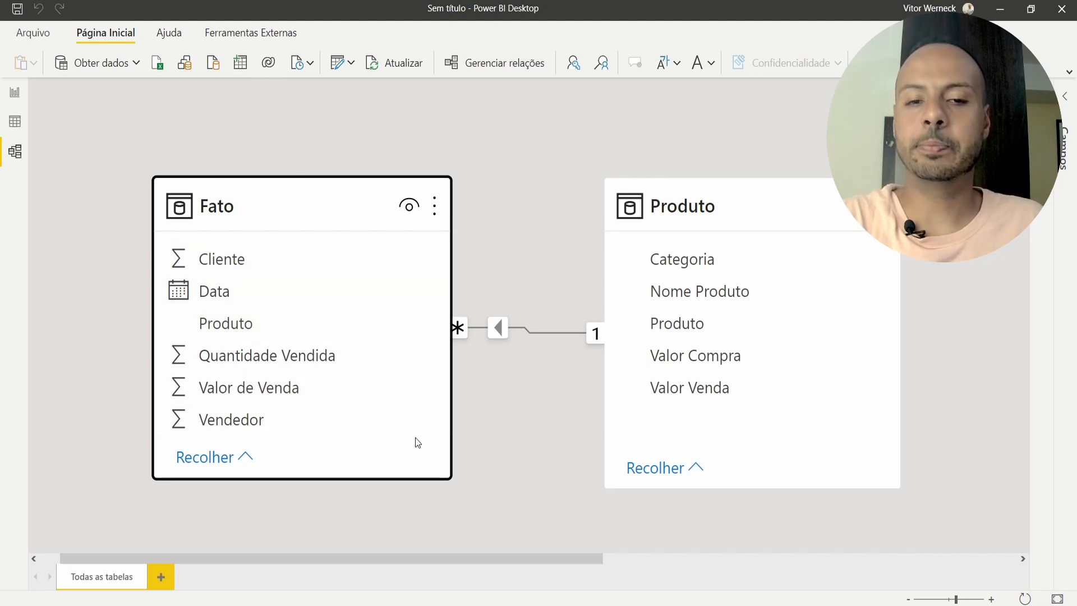
{"action": "mouse_move", "coordinate": [665, 199]}
{"action": "left_mouse_down"}
{"action": "mouse_move", "coordinate": [695, 200]}
{"action": "mouse_move", "coordinate": [675, 201]}
{"action": "left_mouse_up"}
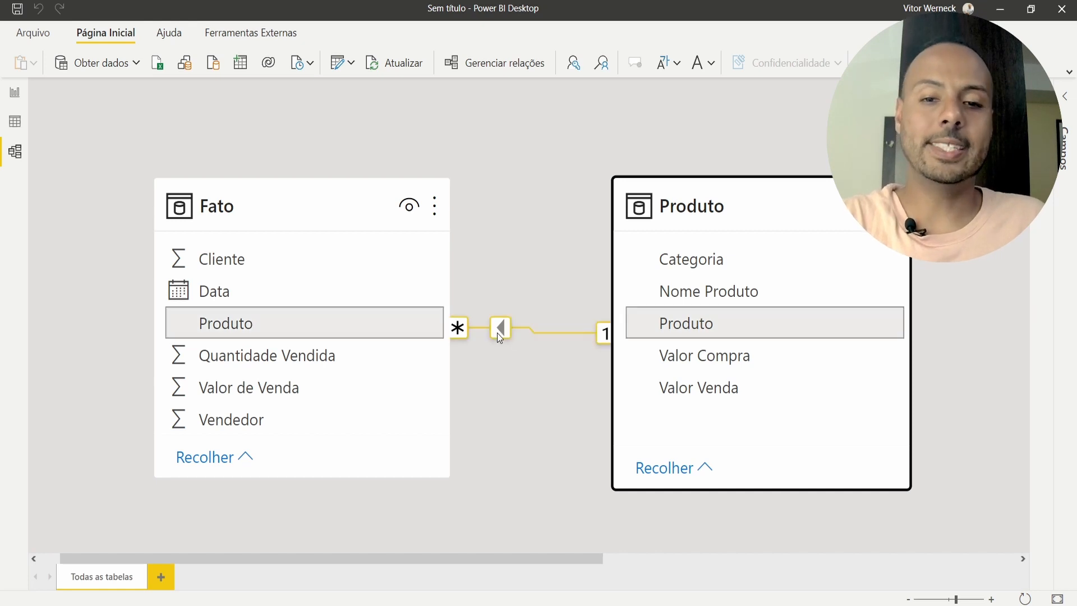
{"action": "left_click_drag", "start_coordinate": [703, 210], "coordinate": [761, 210]}
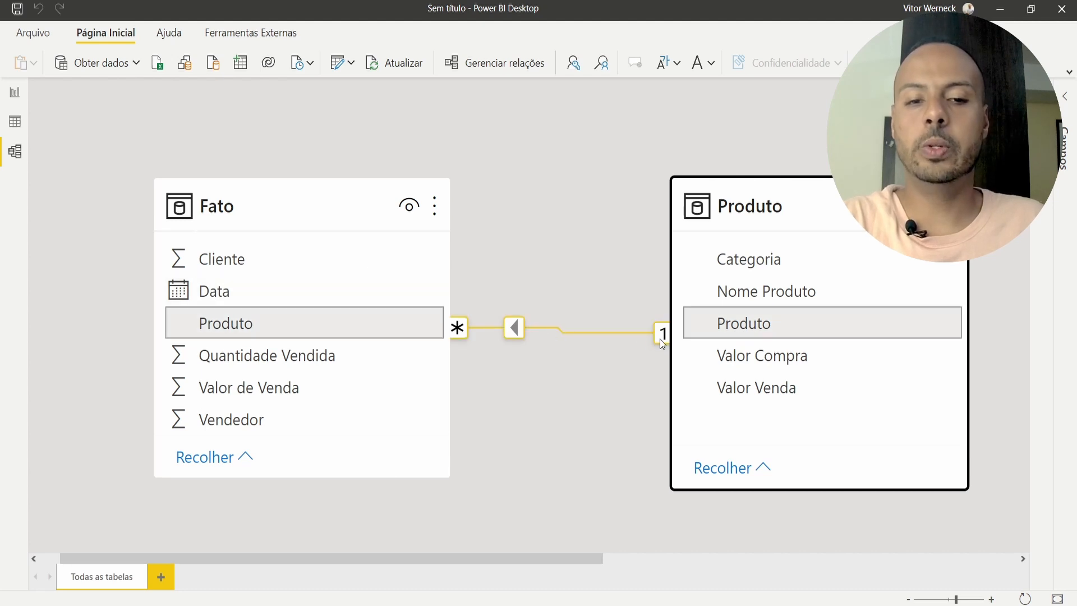
{"action": "left_click_drag", "start_coordinate": [791, 200], "coordinate": [696, 197]}
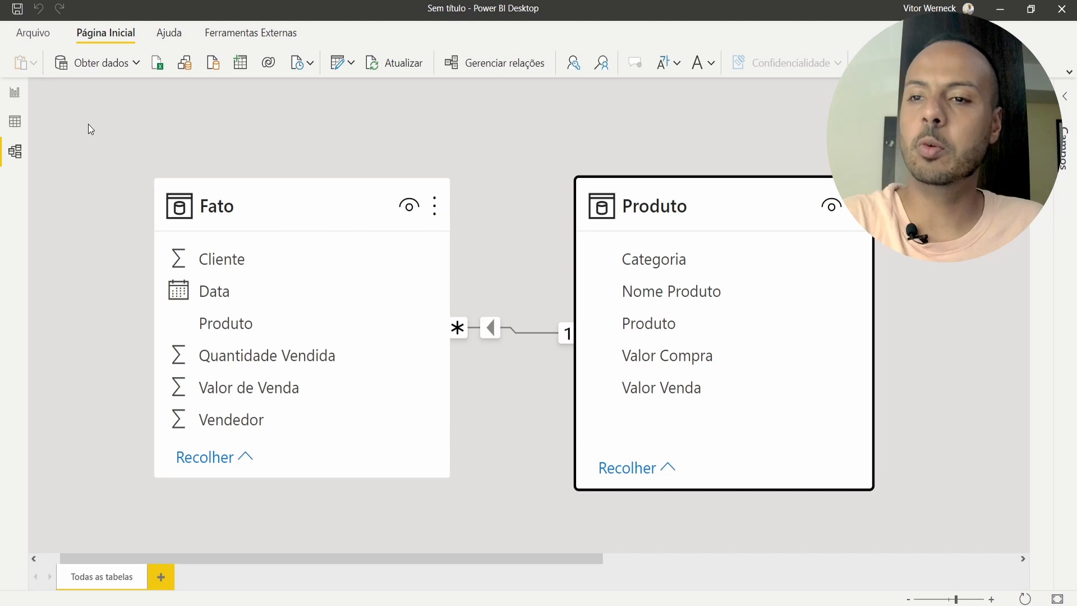
Step: Examine the Produto table's data and Fato's Vendedor, Produto and Cliente columns in the data view
{"action": "left_click", "coordinate": [20, 95]}
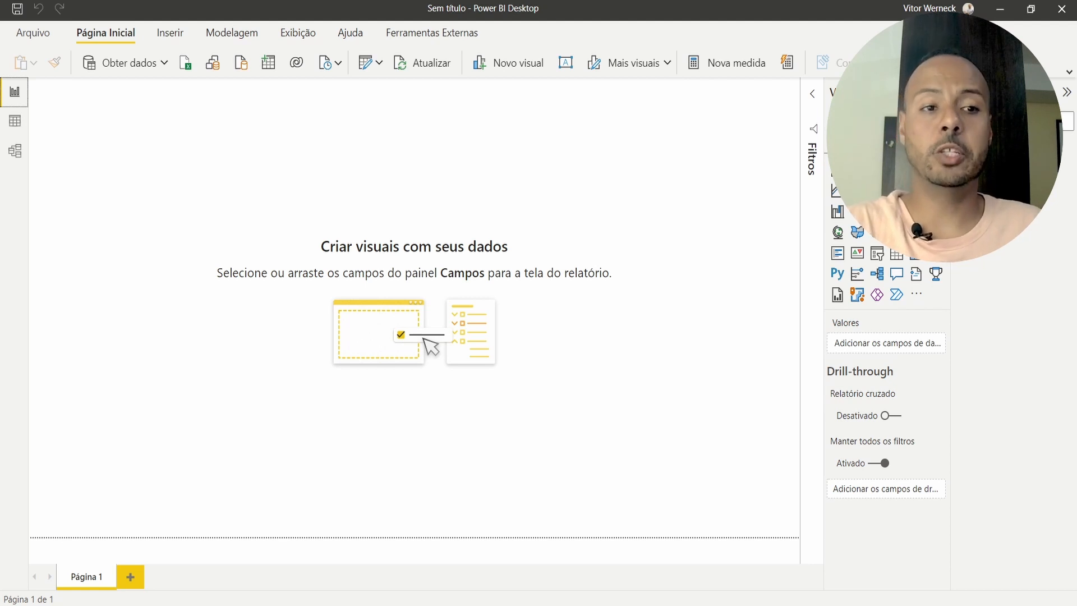
{"action": "left_click", "coordinate": [10, 121]}
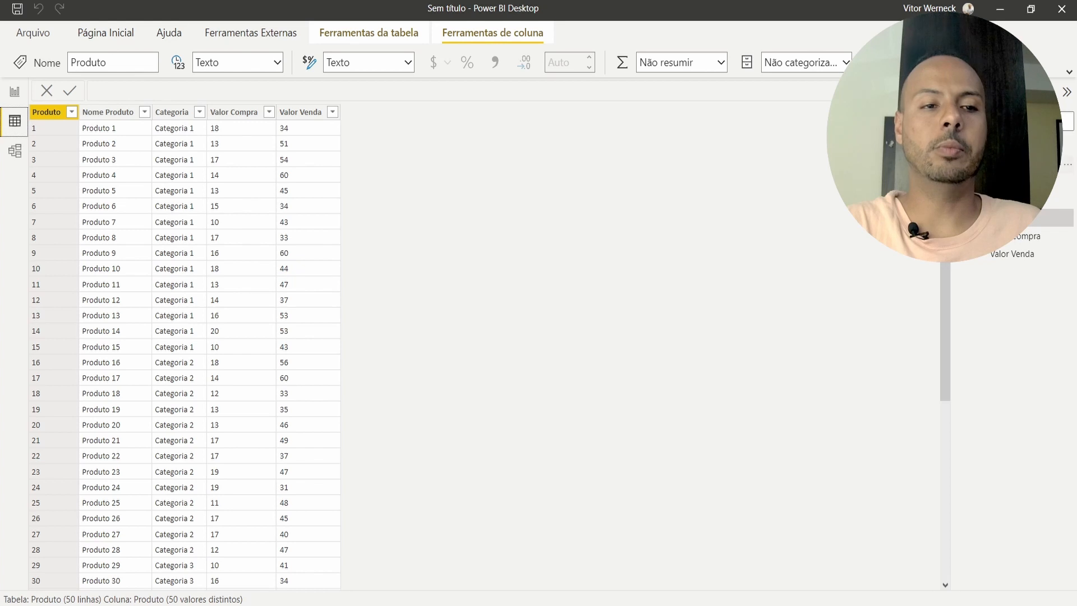
{"action": "left_click", "coordinate": [999, 146]}
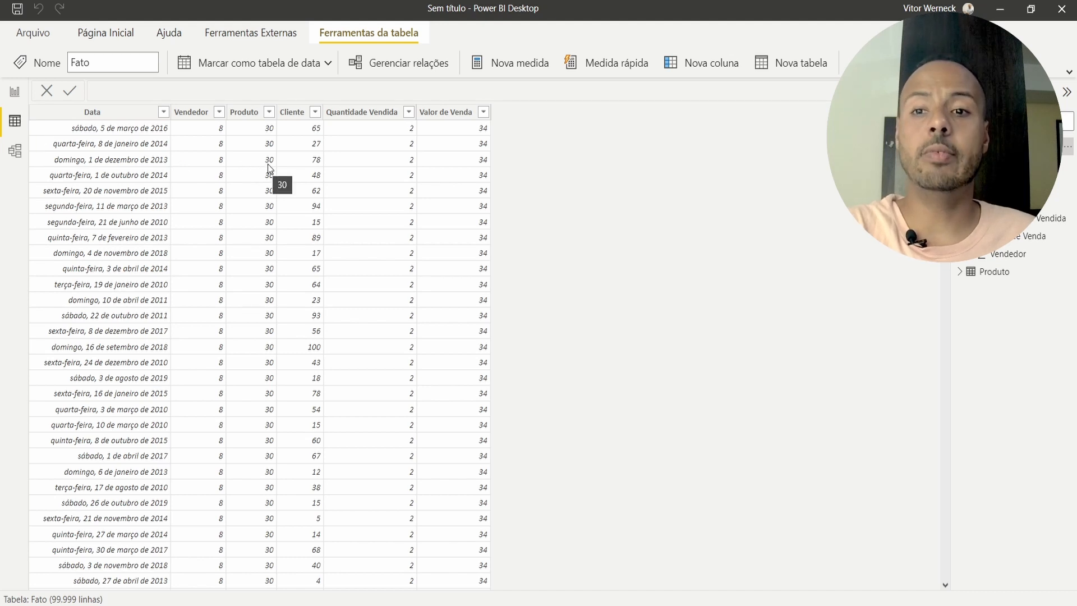
{"action": "left_click", "coordinate": [192, 112]}
{"action": "left_click", "coordinate": [246, 112]}
{"action": "left_click", "coordinate": [292, 112]}
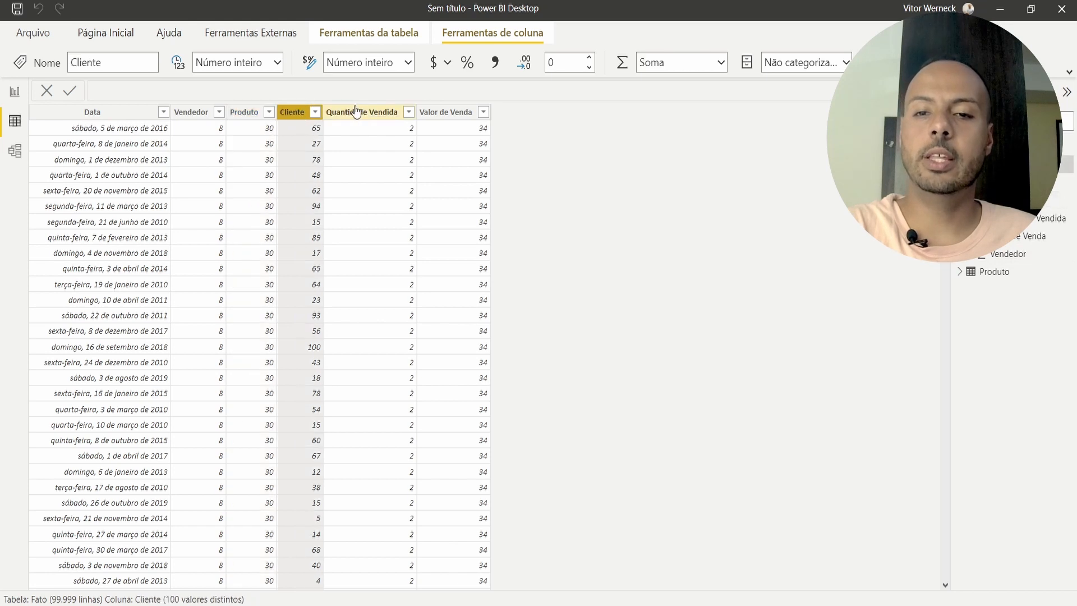
Step: Examine the Fato table's columns one by one in the data view, from Data through Quantidade Vendida and Valor de Venda
{"action": "left_click", "coordinate": [362, 112]}
{"action": "left_click", "coordinate": [446, 112]}
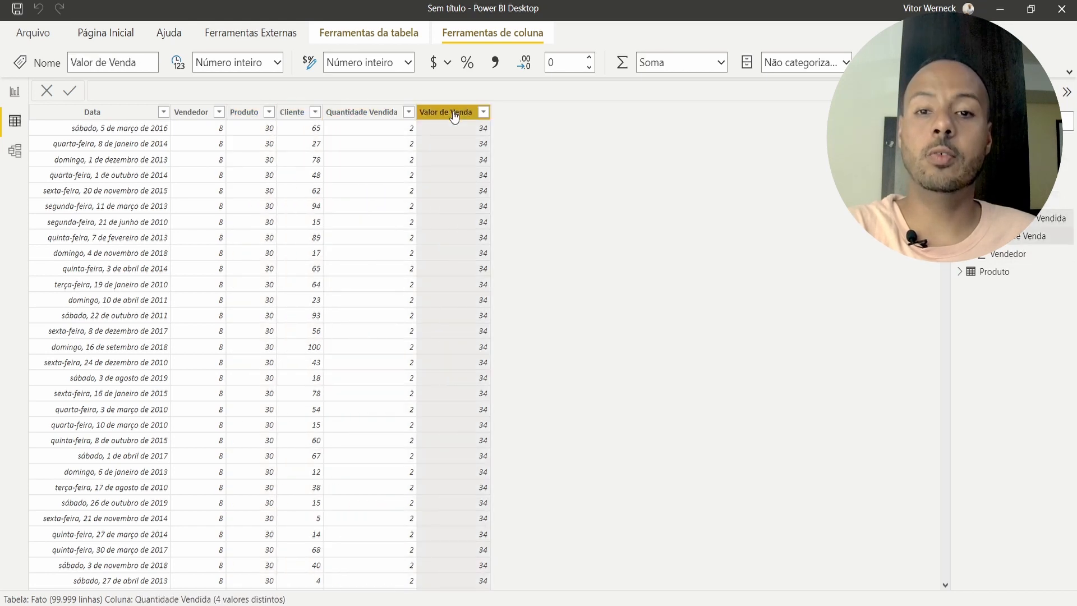
{"action": "left_click", "coordinate": [412, 133]}
{"action": "left_click", "coordinate": [487, 133]}
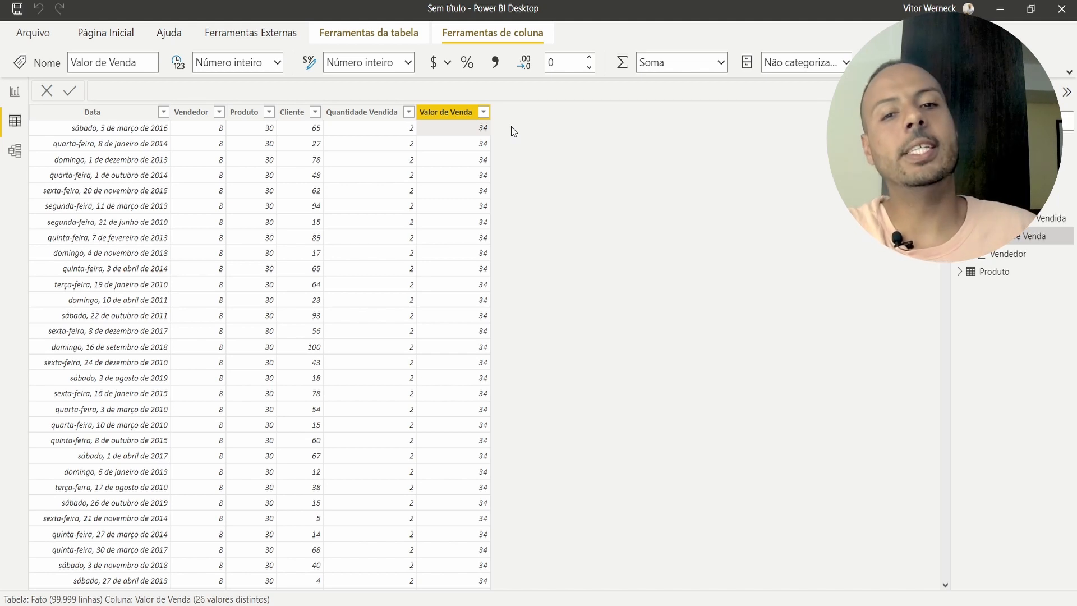
{"action": "left_click", "coordinate": [441, 116]}
{"action": "left_click", "coordinate": [391, 116]}
{"action": "left_click", "coordinate": [294, 116]}
{"action": "left_click", "coordinate": [245, 116]}
{"action": "left_click", "coordinate": [190, 116]}
{"action": "left_click", "coordinate": [106, 112]}
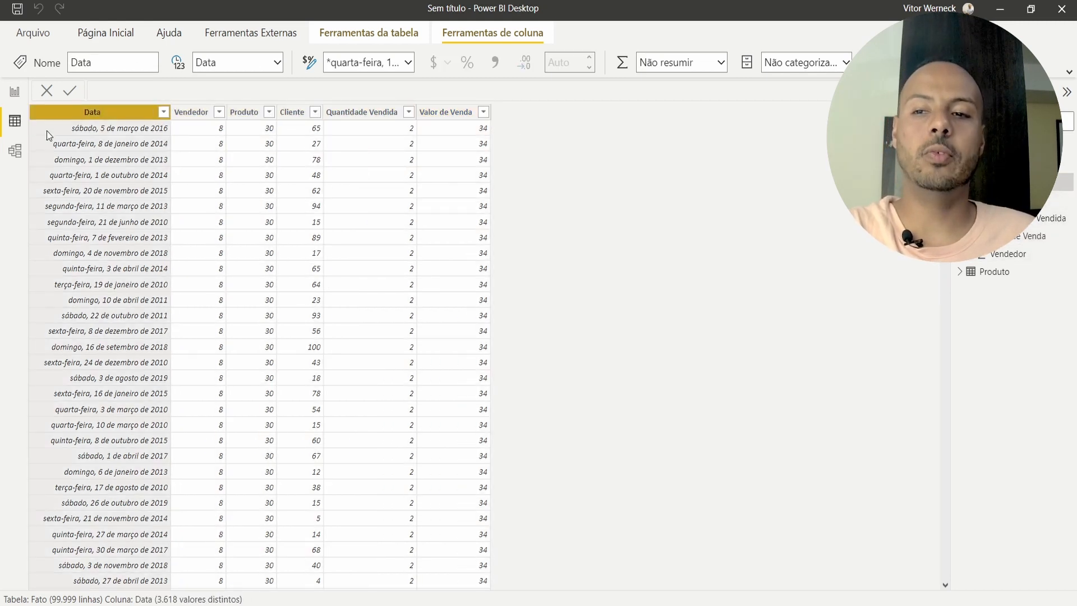
{"action": "left_click", "coordinate": [46, 130]}
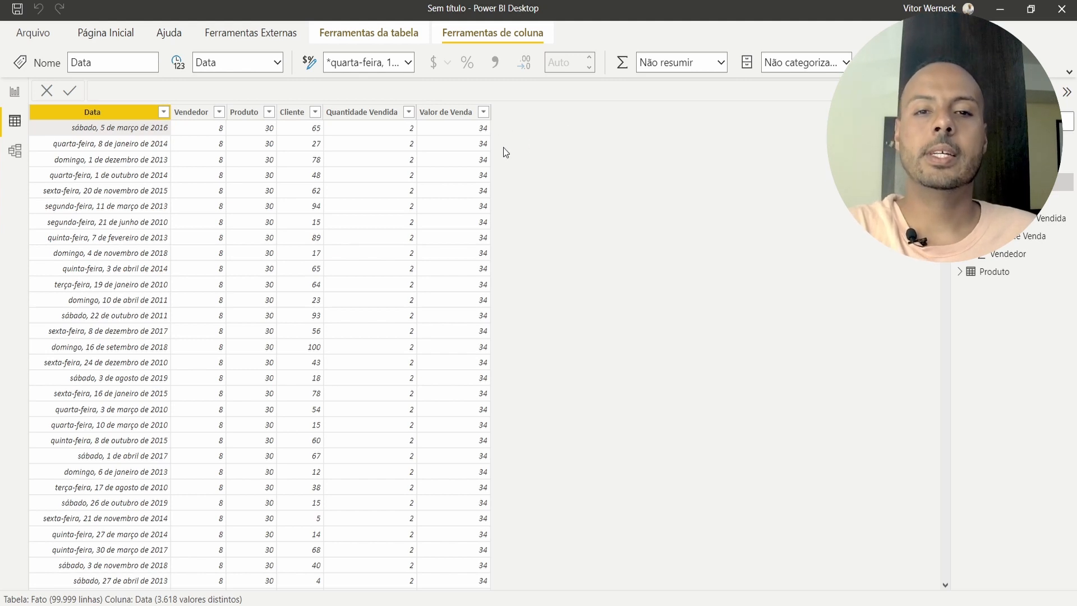
{"action": "left_click", "coordinate": [112, 115]}
{"action": "left_click", "coordinate": [207, 115]}
{"action": "left_click", "coordinate": [242, 112]}
{"action": "left_click", "coordinate": [292, 113]}
{"action": "left_click", "coordinate": [364, 115]}
{"action": "left_click", "coordinate": [445, 115]}
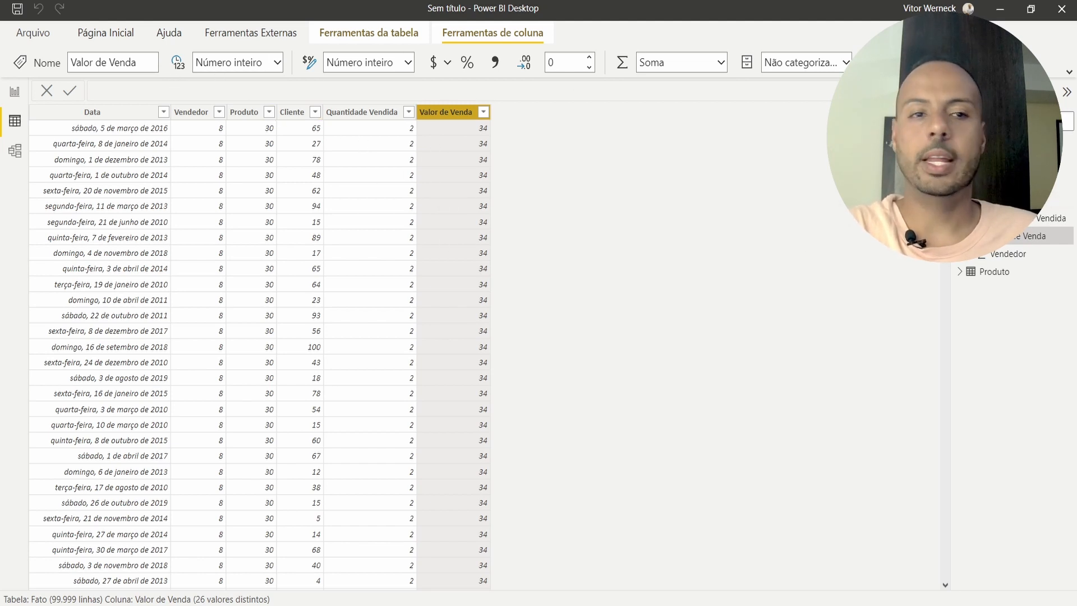
Step: Add a calculated column named Receita to the Fato table with the constant value 50
{"action": "left_click", "coordinate": [1069, 71]}
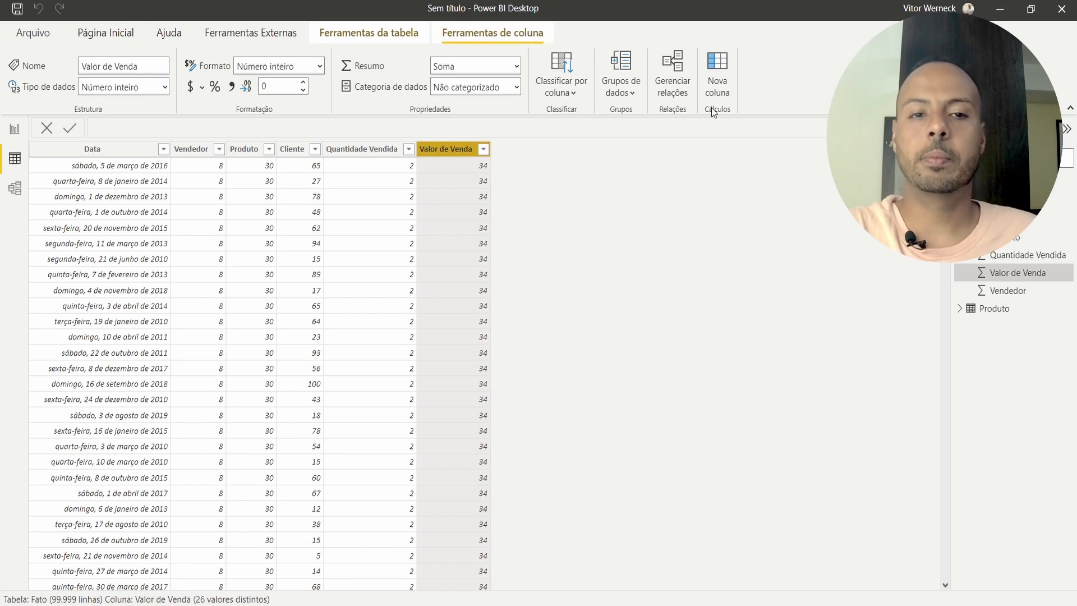
{"action": "left_click", "coordinate": [718, 63]}
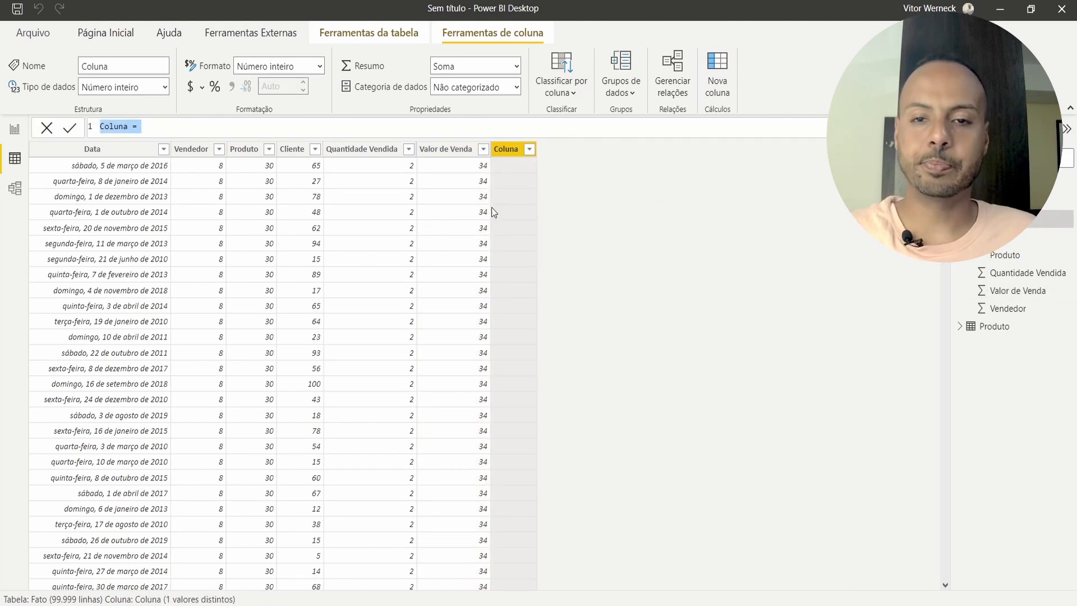
{"action": "left_click", "coordinate": [107, 126]}
{"action": "key", "text": "ctrl+a"}
{"action": "left_click", "coordinate": [150, 125]}
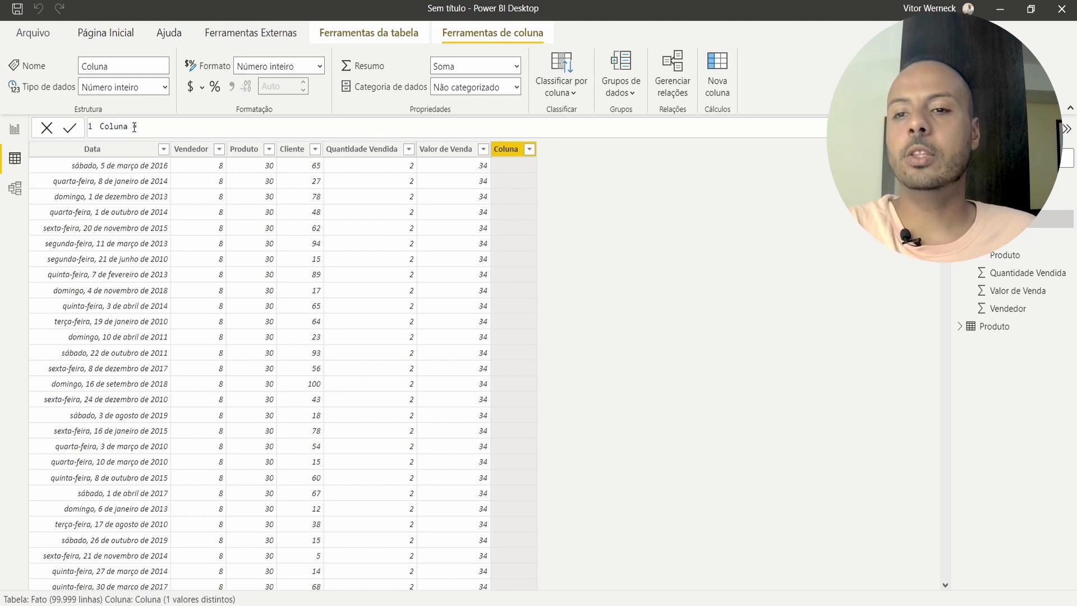
{"action": "double_click", "coordinate": [115, 127]}
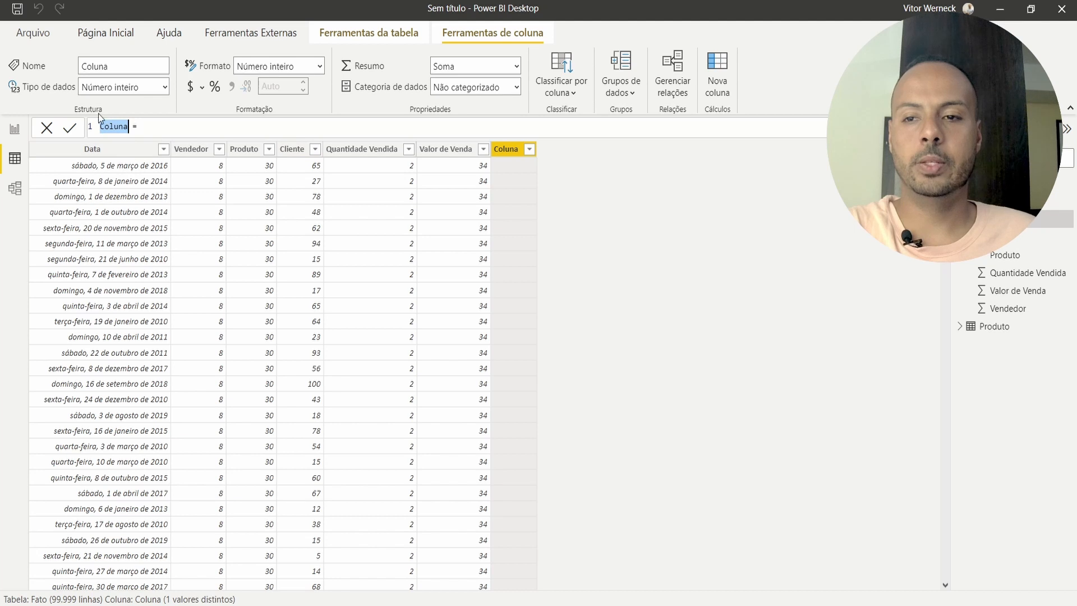
{"action": "left_click", "coordinate": [125, 126]}
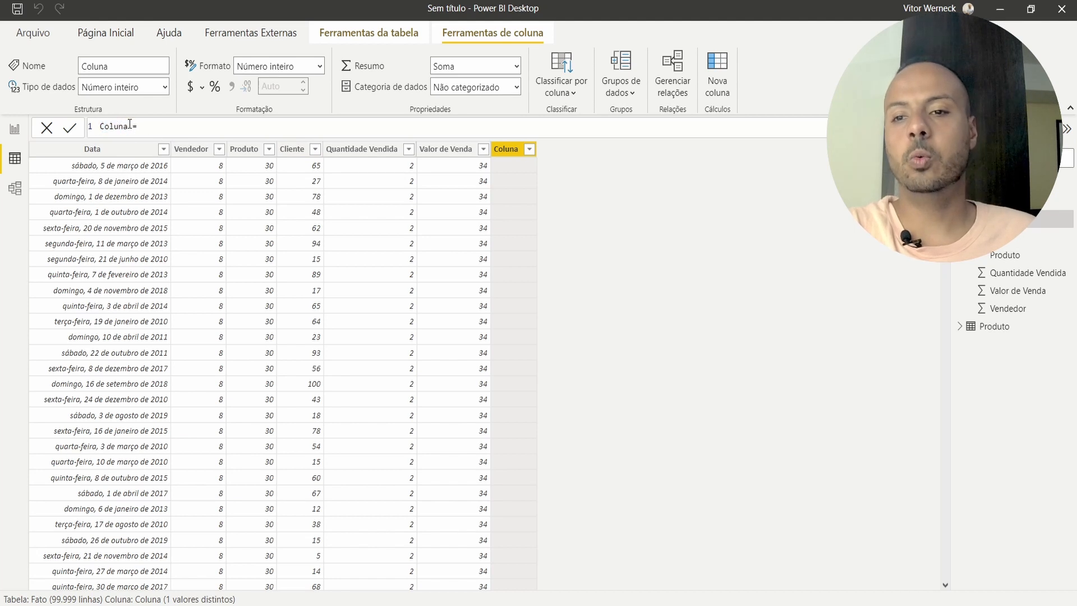
{"action": "double_click", "coordinate": [120, 126]}
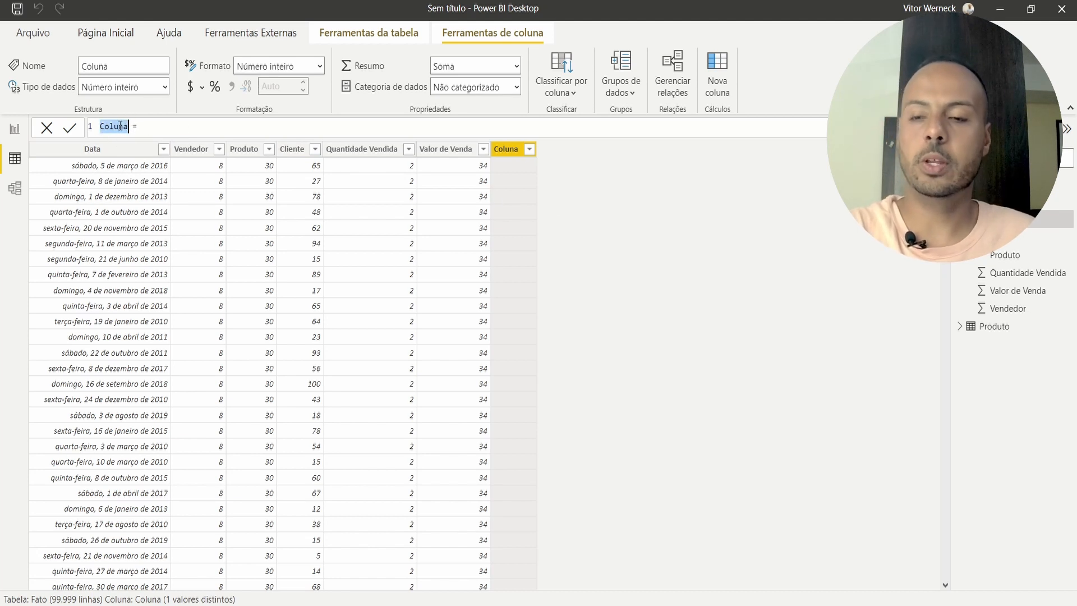
{"action": "type", "text": "Receita"}
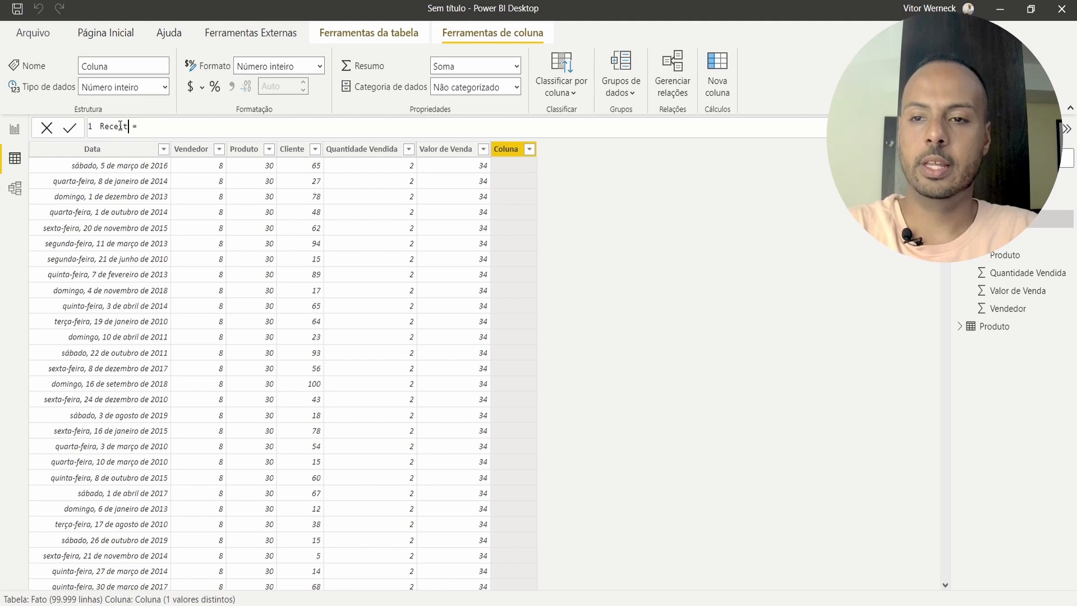
{"action": "left_click", "coordinate": [154, 126]}
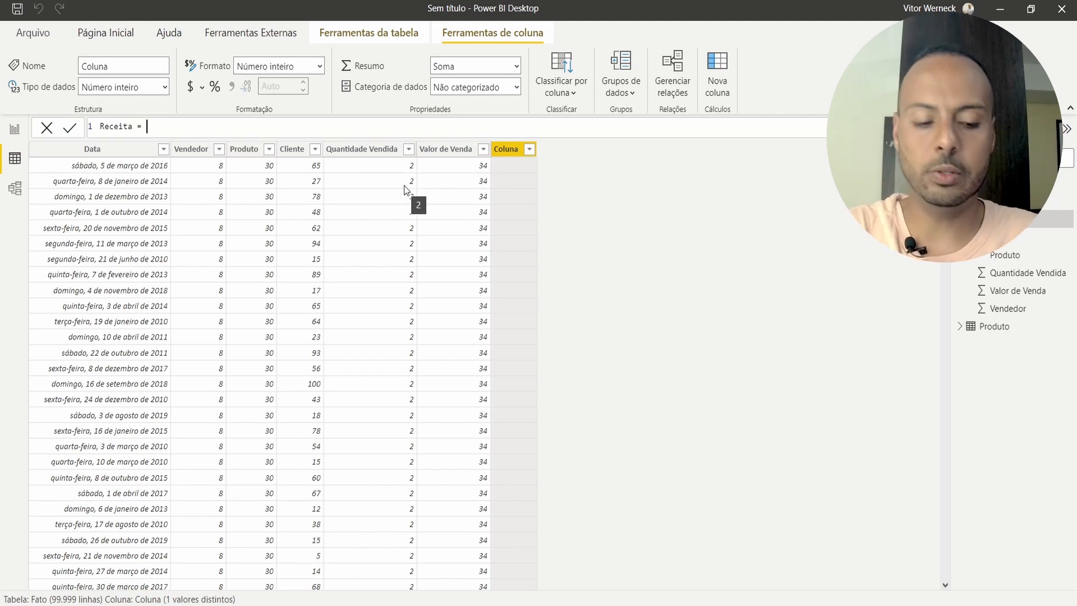
{"action": "type", "text": "50"}
{"action": "key", "text": "Return"}
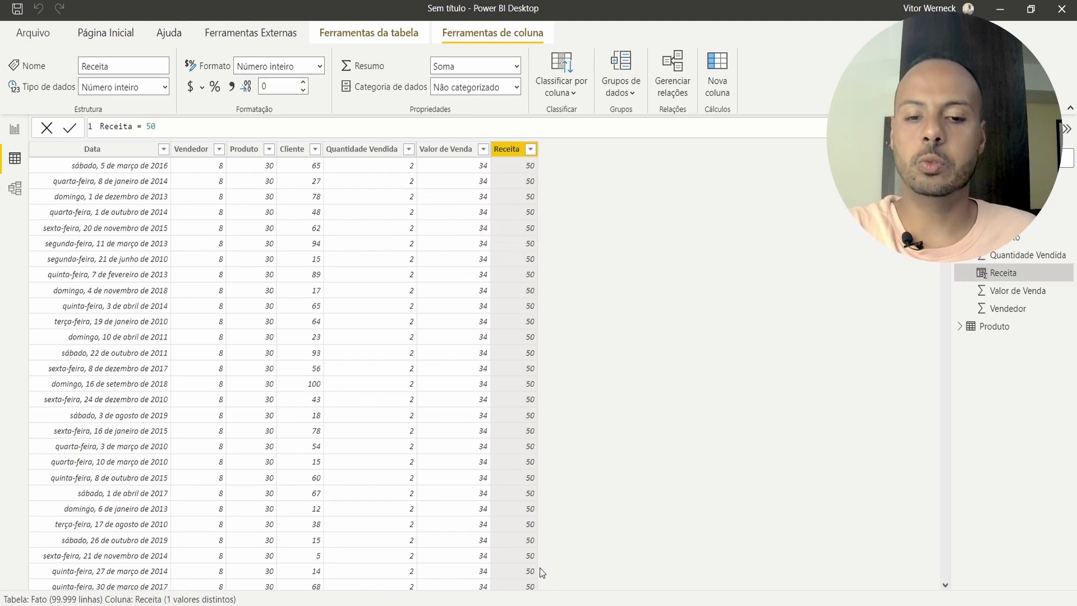
Step: Replace the Receita column's constant with the formula Fato[Valor de Venda] * Fato[Quantidade Vendida]
{"action": "left_click_drag", "start_coordinate": [147, 128], "coordinate": [174, 131]}
{"action": "key", "text": "BackSpace"}
{"action": "type", "text": "valor"}
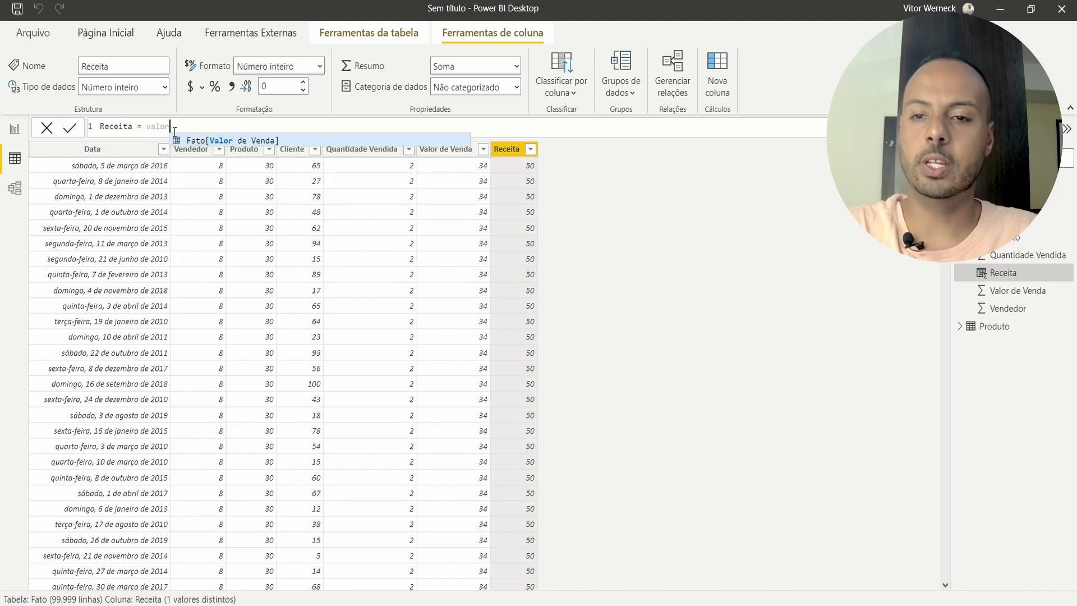
{"action": "left_click", "coordinate": [231, 141]}
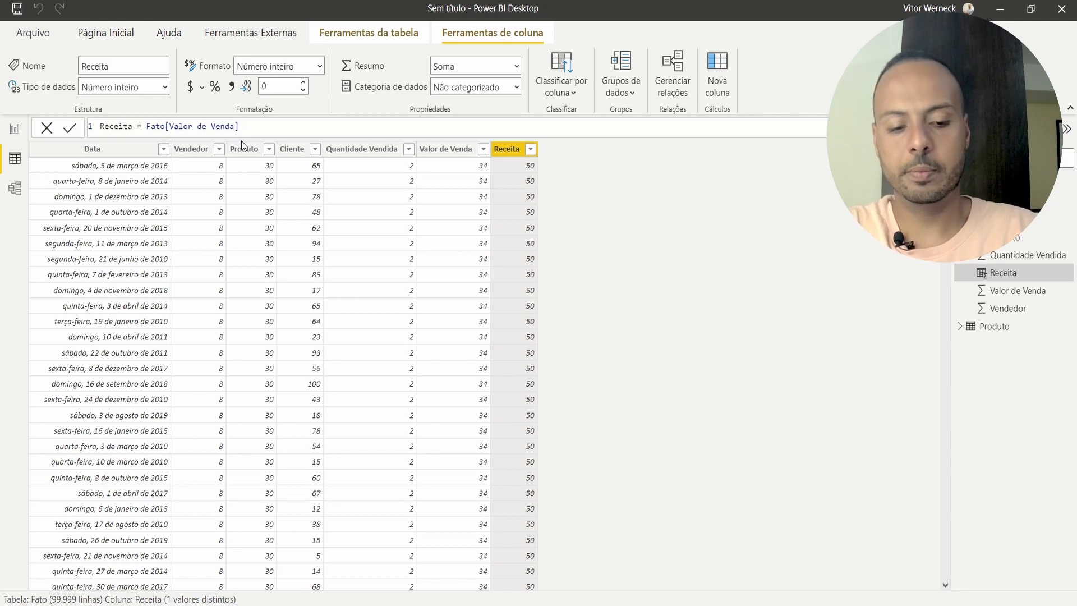
{"action": "type", "text": "*"}
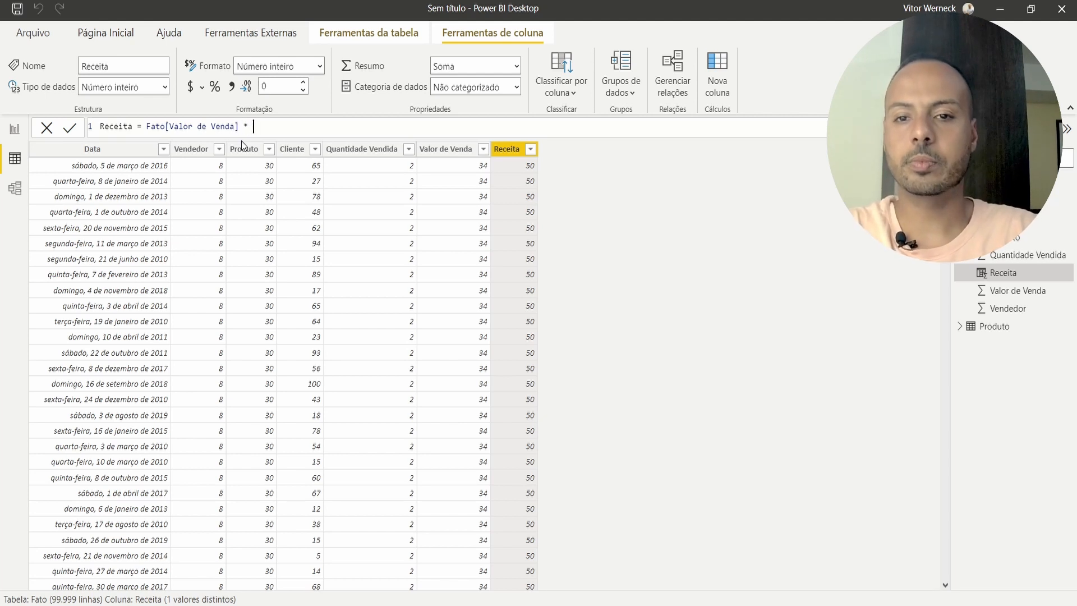
{"action": "type", "text": " quanti"}
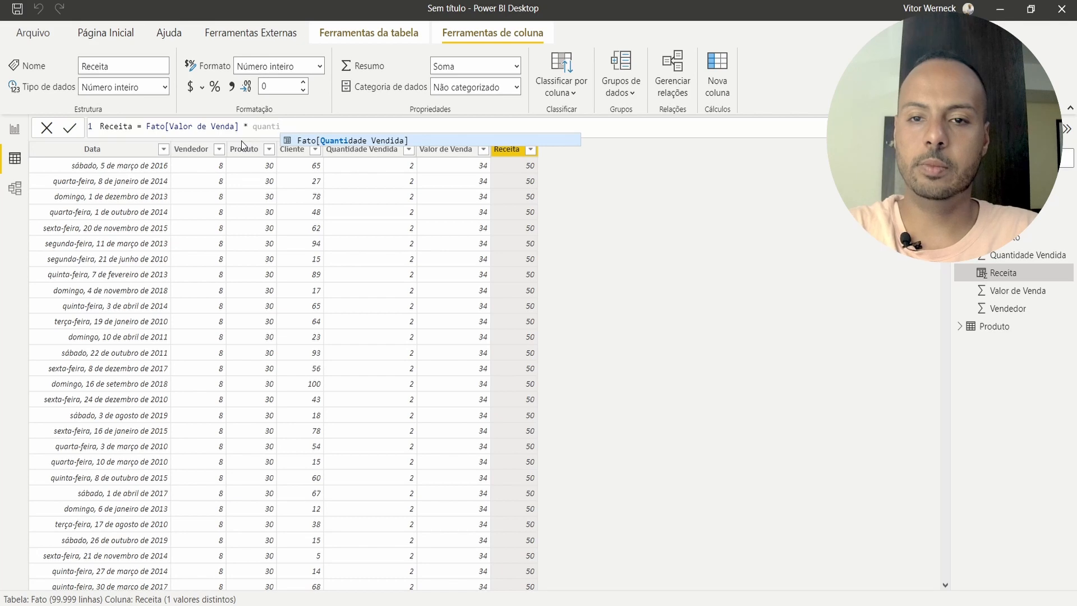
{"action": "key", "text": "Tab"}
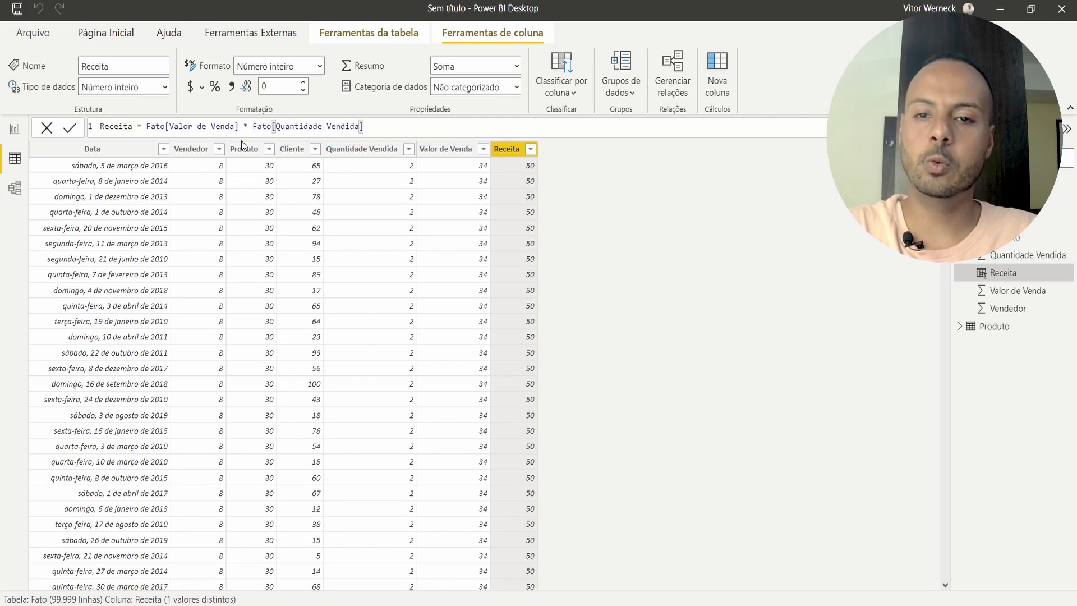
{"action": "key", "text": "Return"}
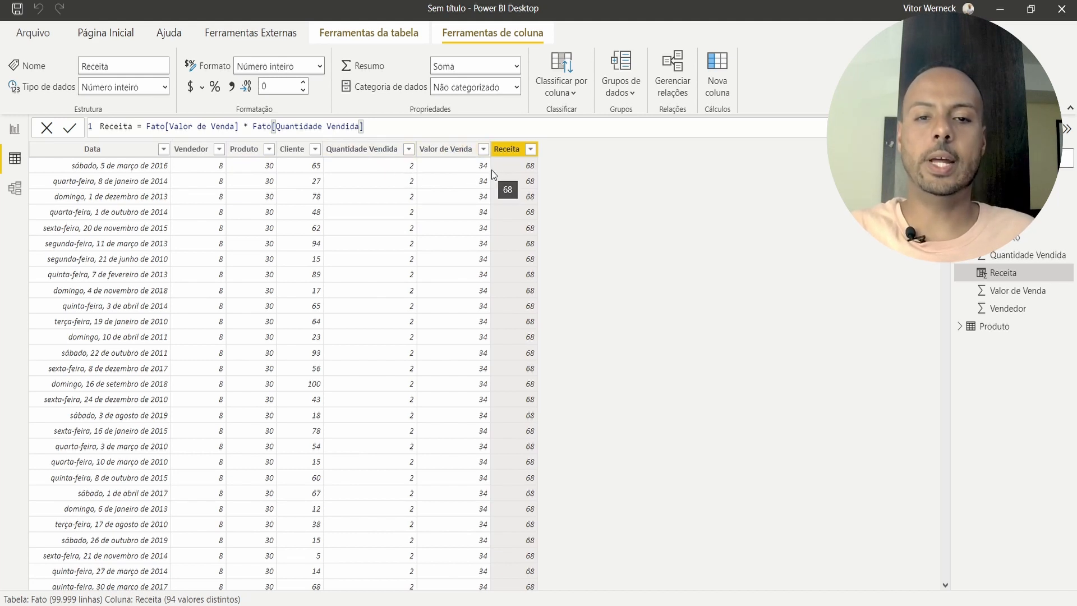
Step: Examine the Receita values down the Fato table and the column's formula in the report view
{"action": "scroll", "coordinate": [540, 312], "scroll_direction": "down", "scroll_amount": 10}
{"action": "scroll", "coordinate": [537, 325], "scroll_direction": "down", "scroll_amount": 15}
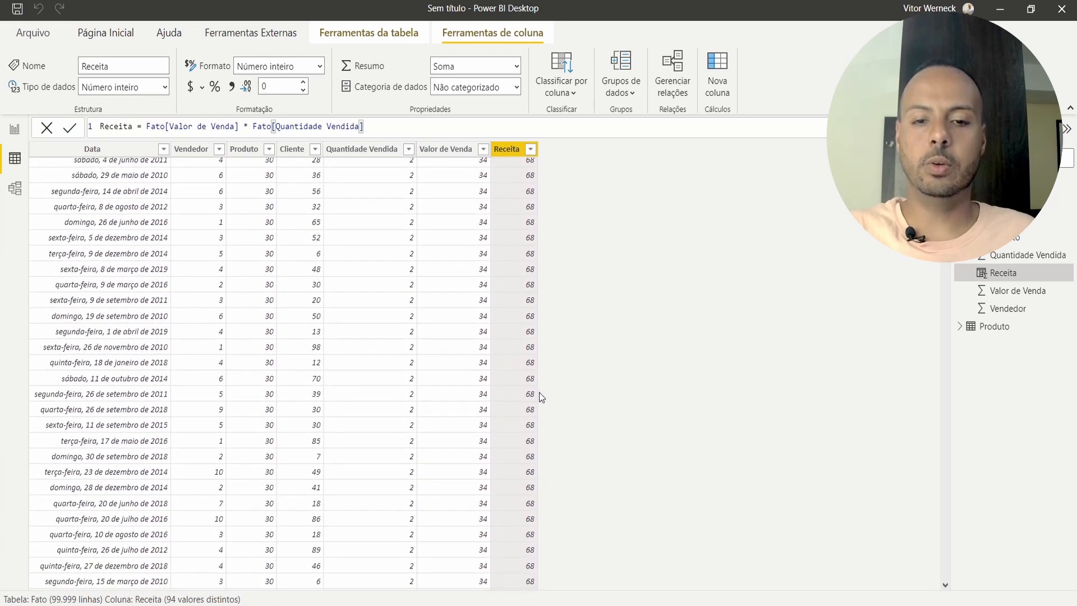
{"action": "left_click_drag", "start_coordinate": [945, 166], "coordinate": [934, 270]}
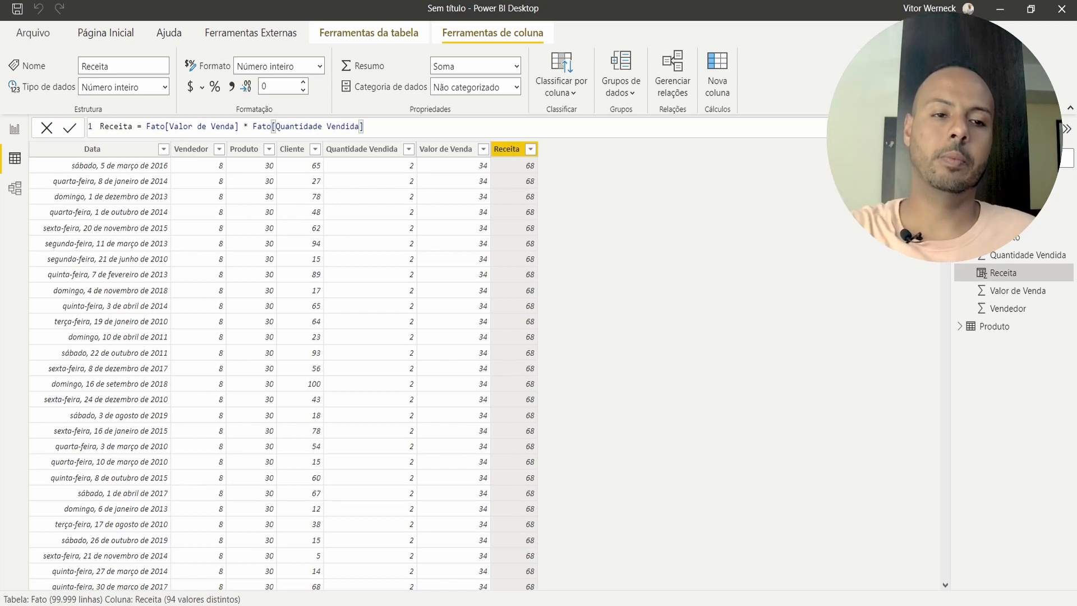
{"action": "left_click_drag", "start_coordinate": [945, 162], "coordinate": [947, 480]}
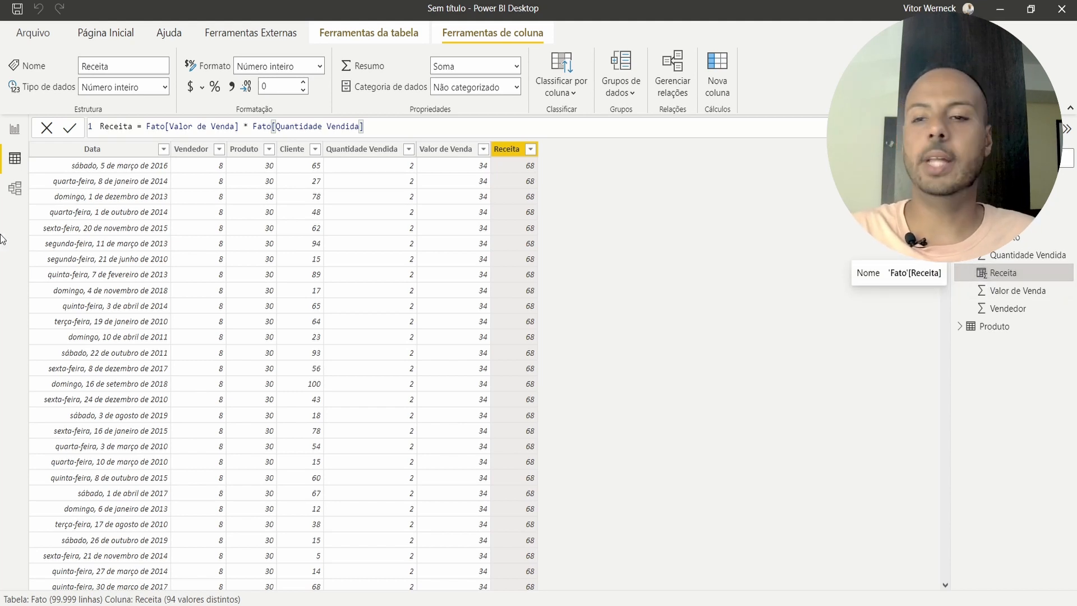
{"action": "left_click", "coordinate": [25, 131]}
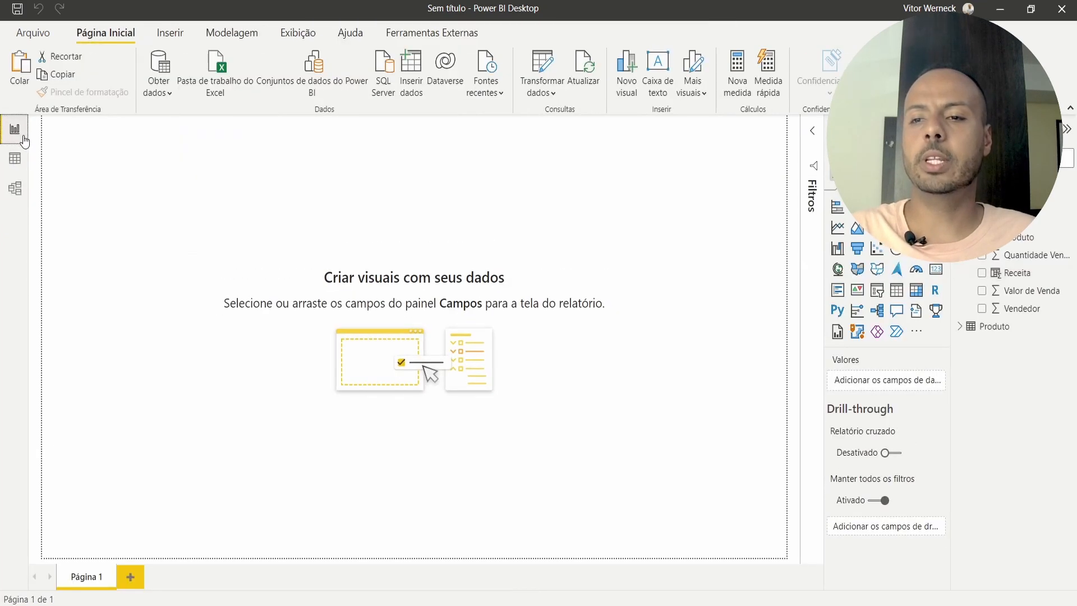
{"action": "left_click", "coordinate": [1016, 273]}
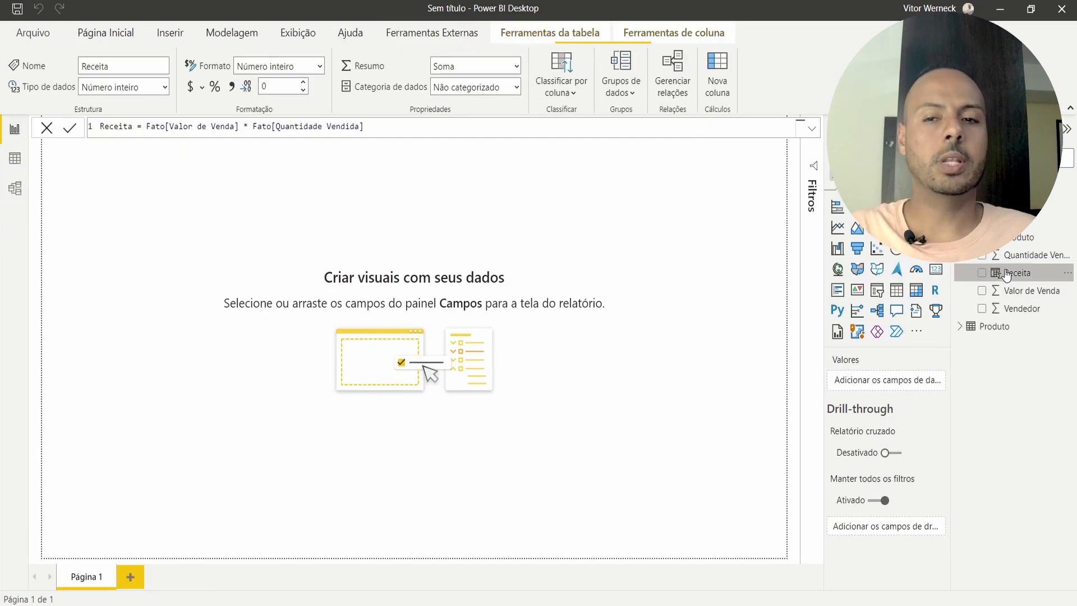
{"action": "left_click", "coordinate": [365, 126]}
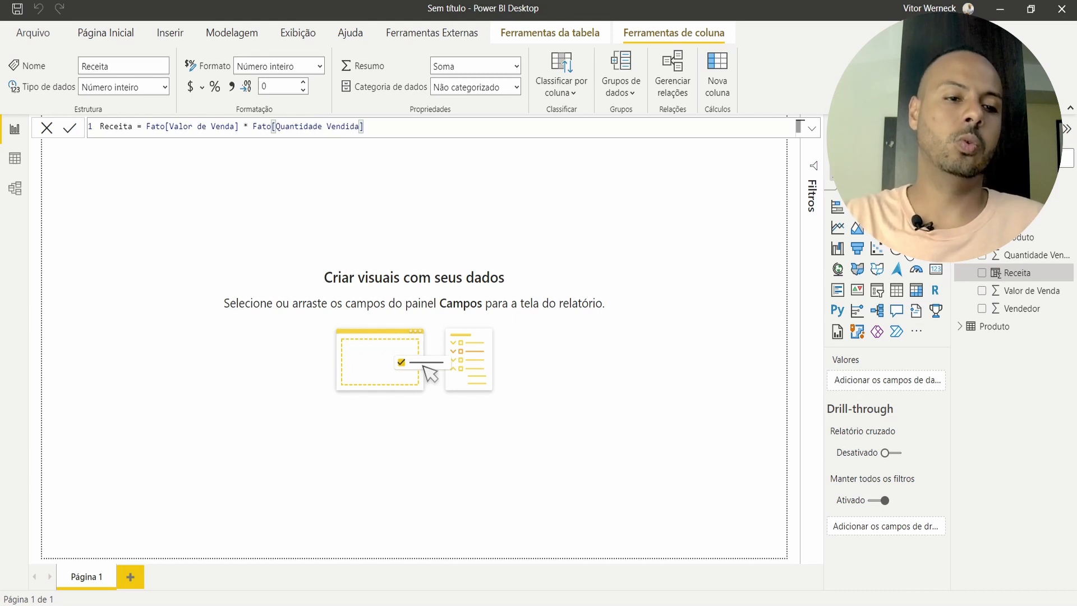
{"action": "left_click", "coordinate": [15, 160]}
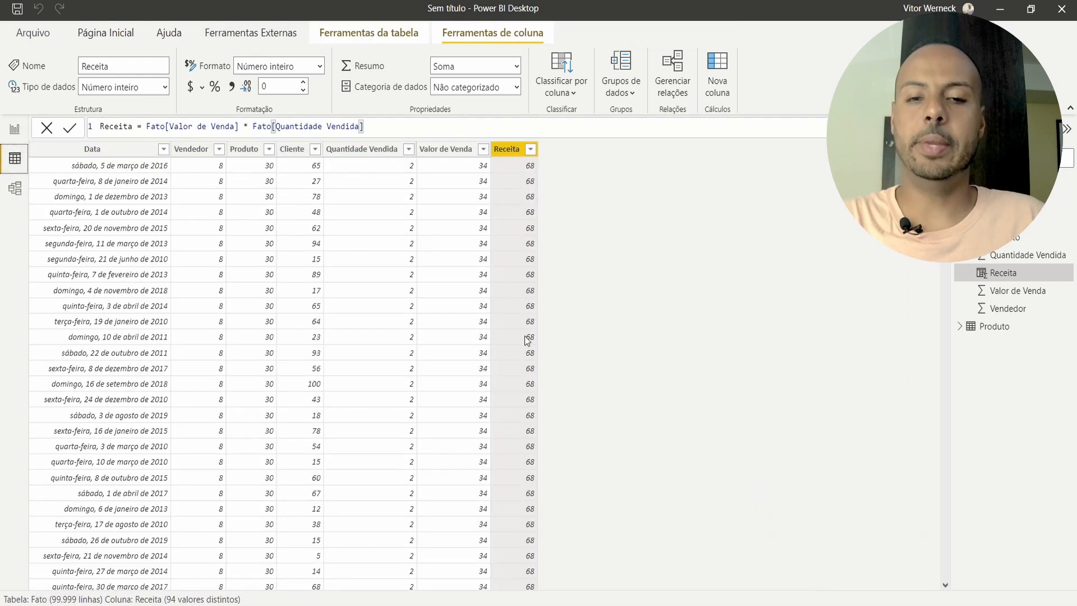
Step: Create a new measure in the Fato table from the report view and name it Total de Vendas
{"action": "left_click", "coordinate": [11, 129]}
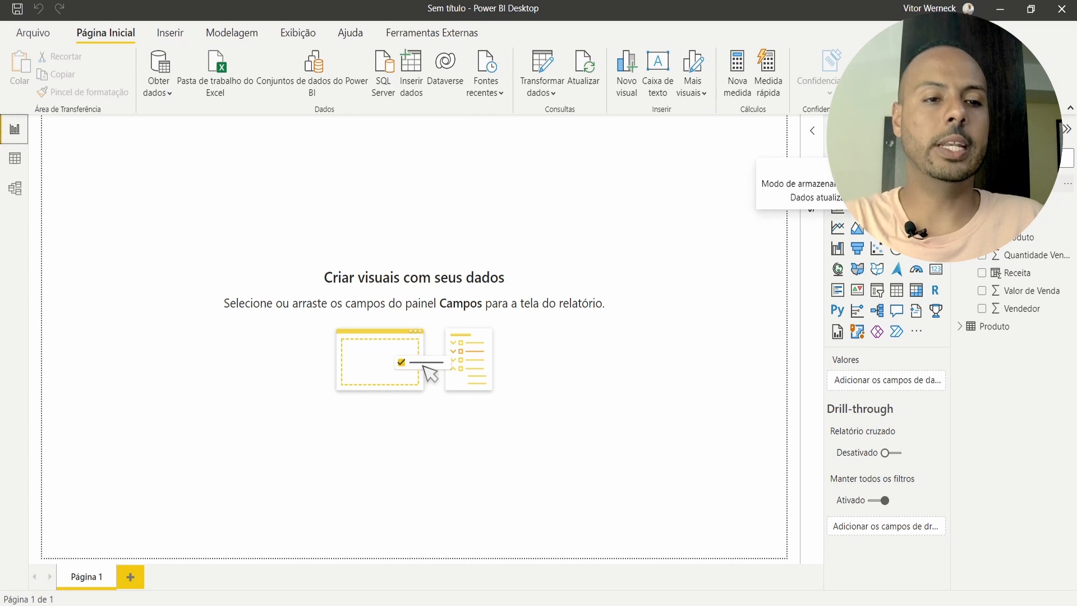
{"action": "right_click", "coordinate": [995, 238]}
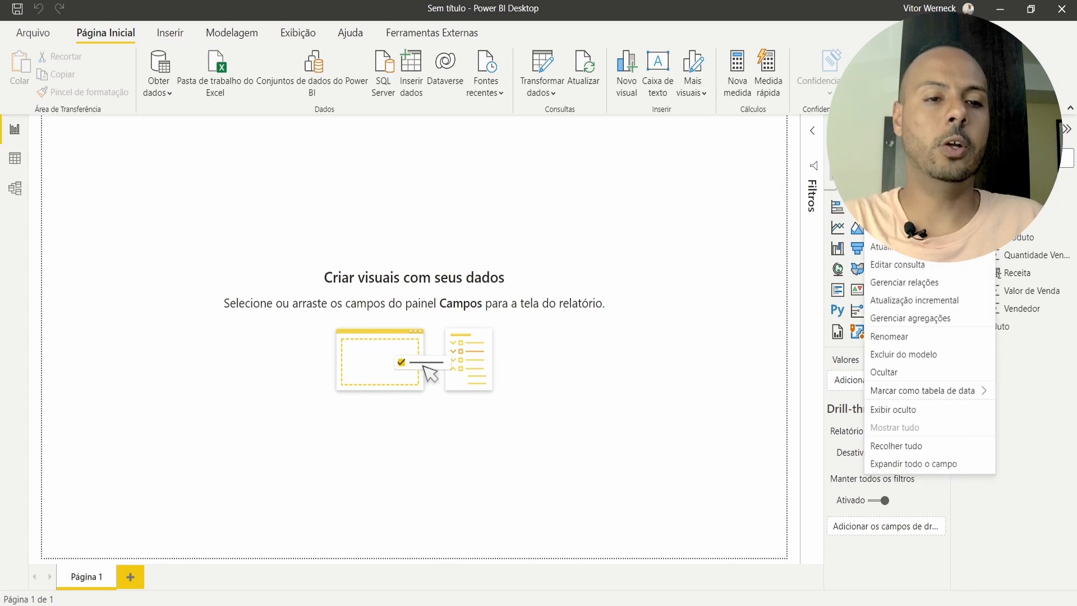
{"action": "left_click", "coordinate": [897, 193]}
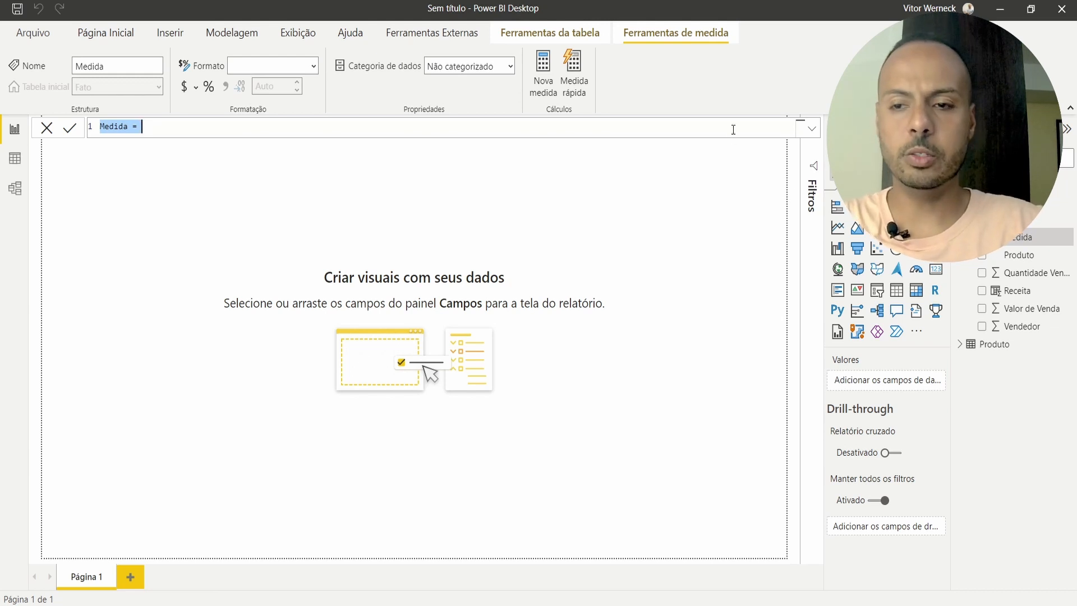
{"action": "type", "text": "Tota"}
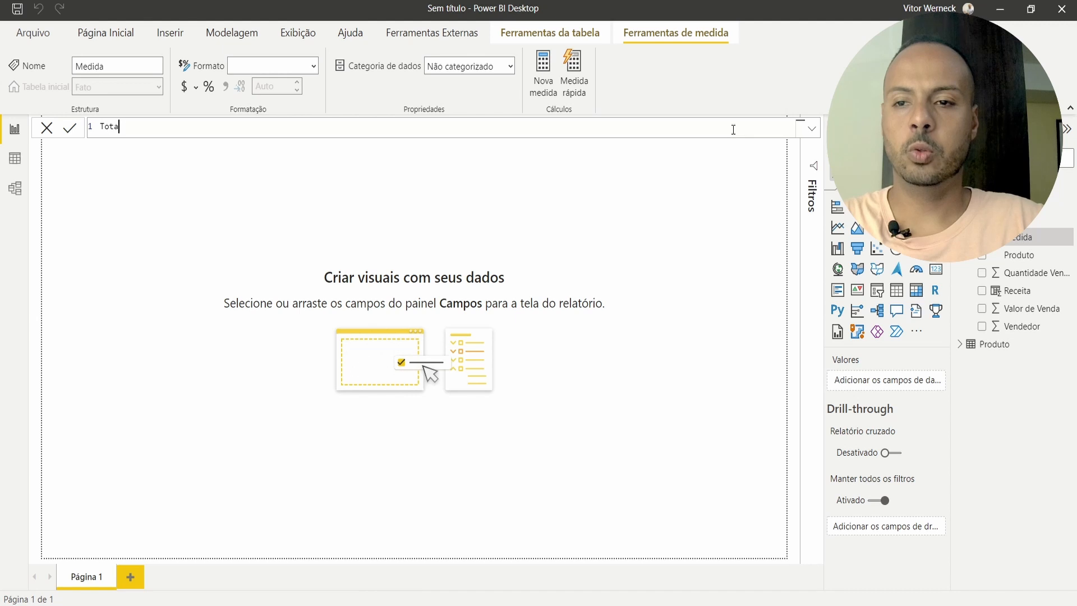
{"action": "type", "text": "l de Vendas ="}
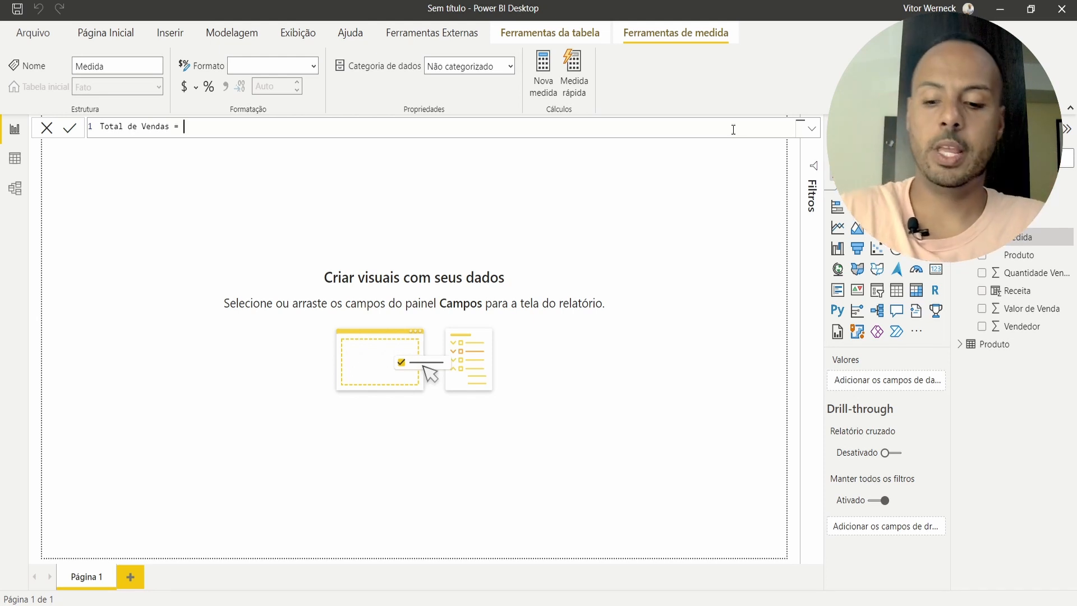
Step: Define the Total de Vendas measure with the formula COUNTROWS(Fato)
{"action": "type", "text": "cou"}
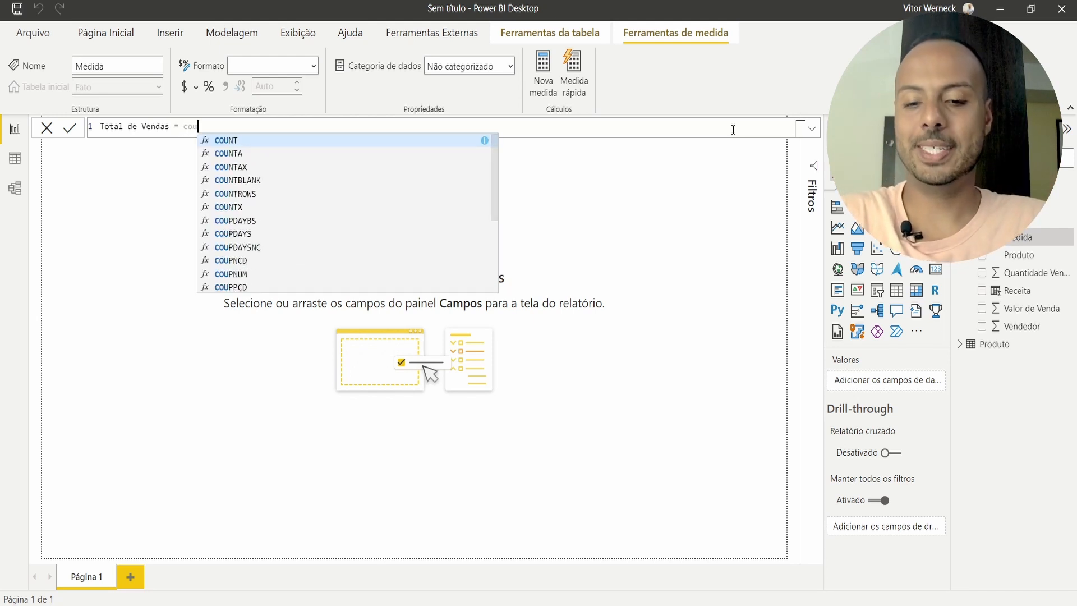
{"action": "type", "text": "n"}
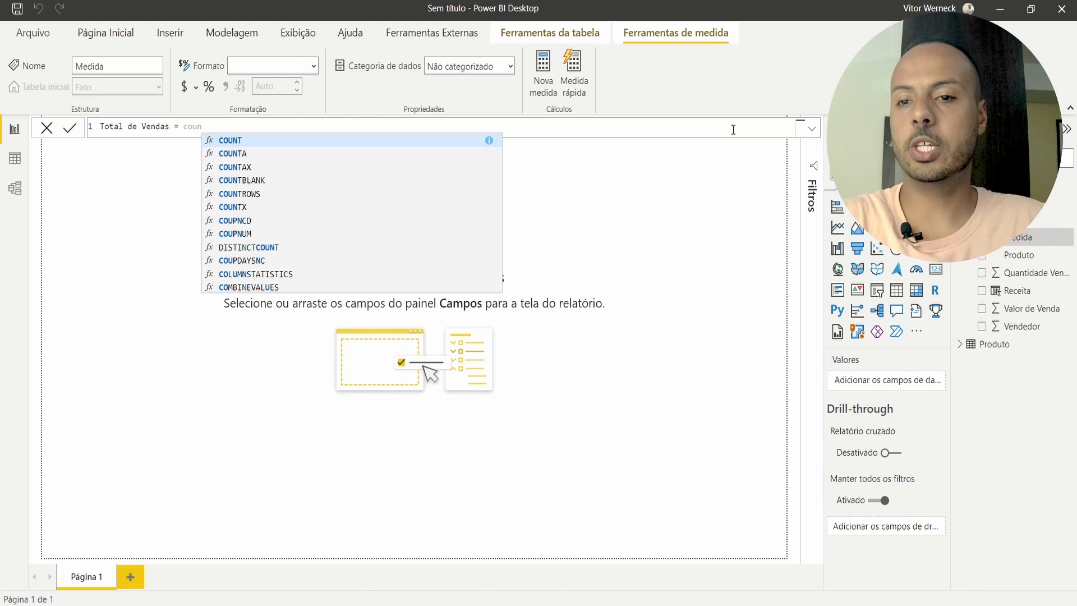
{"action": "type", "text": "t"}
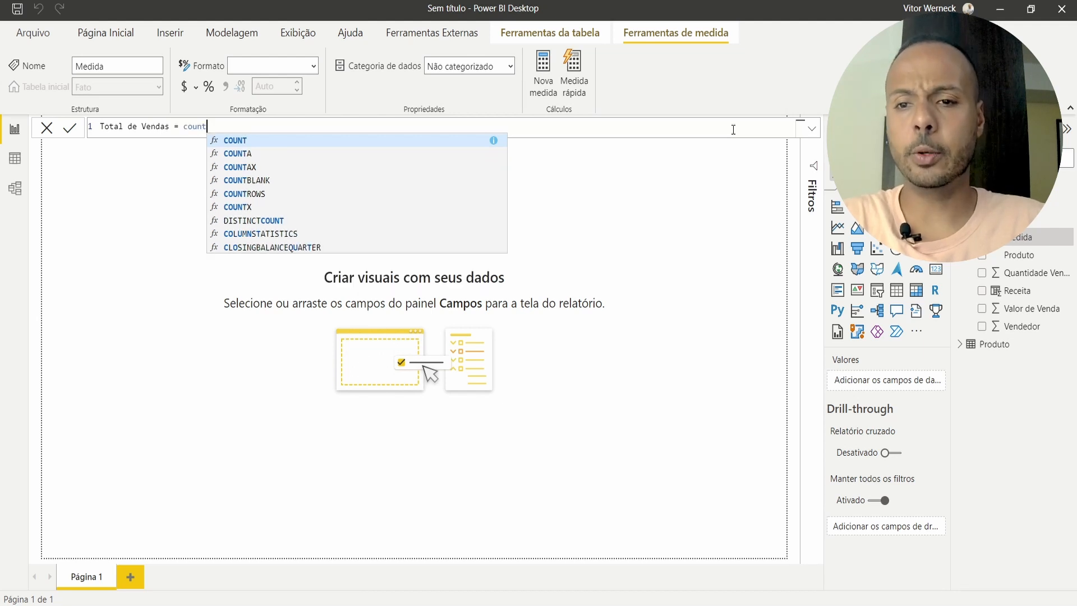
{"action": "key", "text": "Down"}
{"action": "key", "text": "Down"}
{"action": "key", "text": "Down"}
{"action": "key", "text": "Down"}
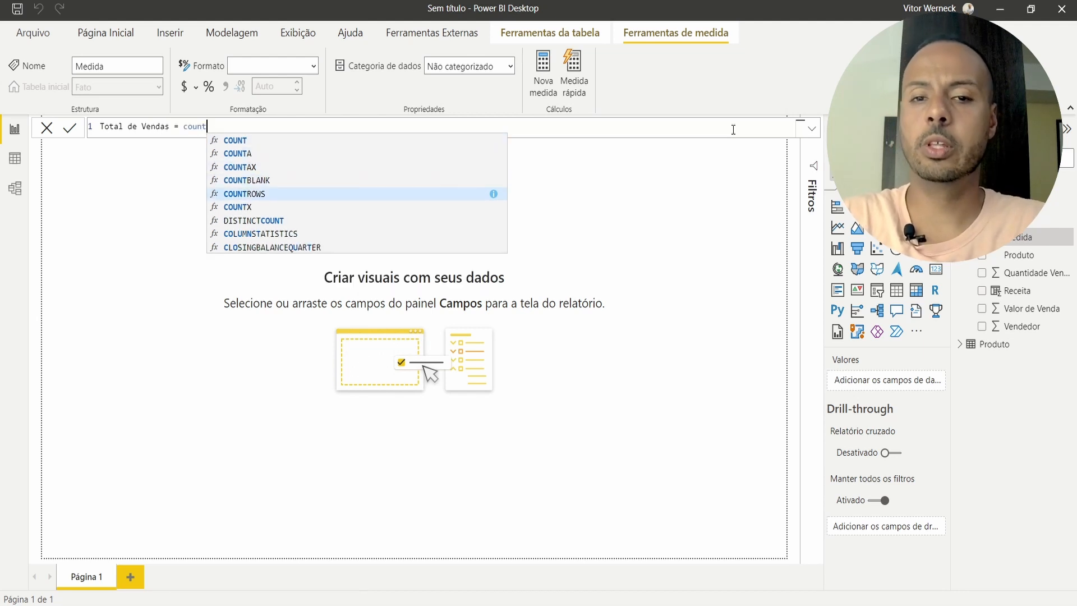
{"action": "key", "text": "Tab"}
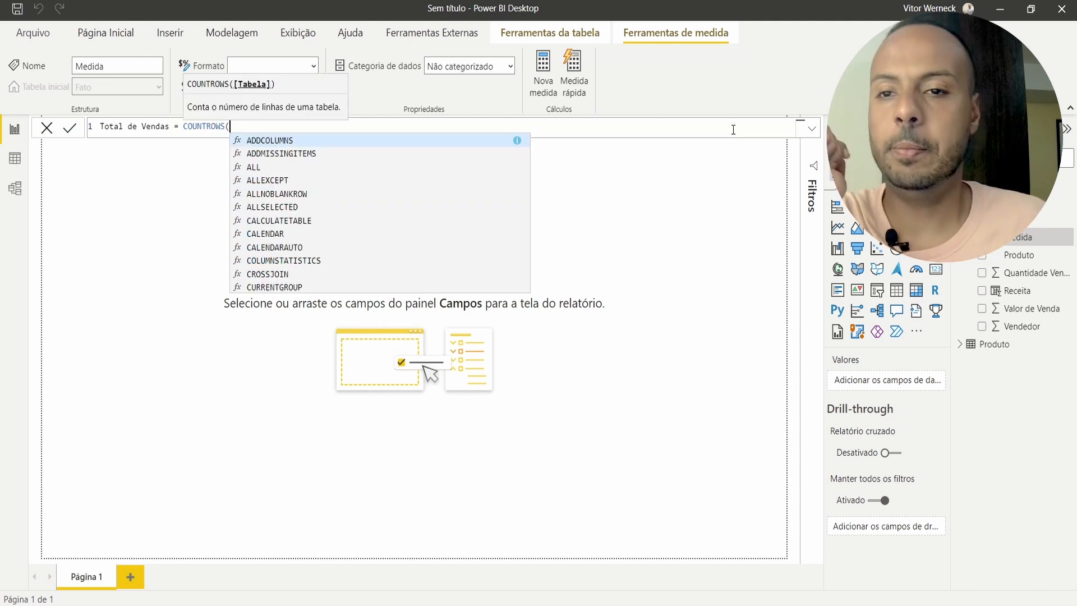
{"action": "key", "text": "Escape"}
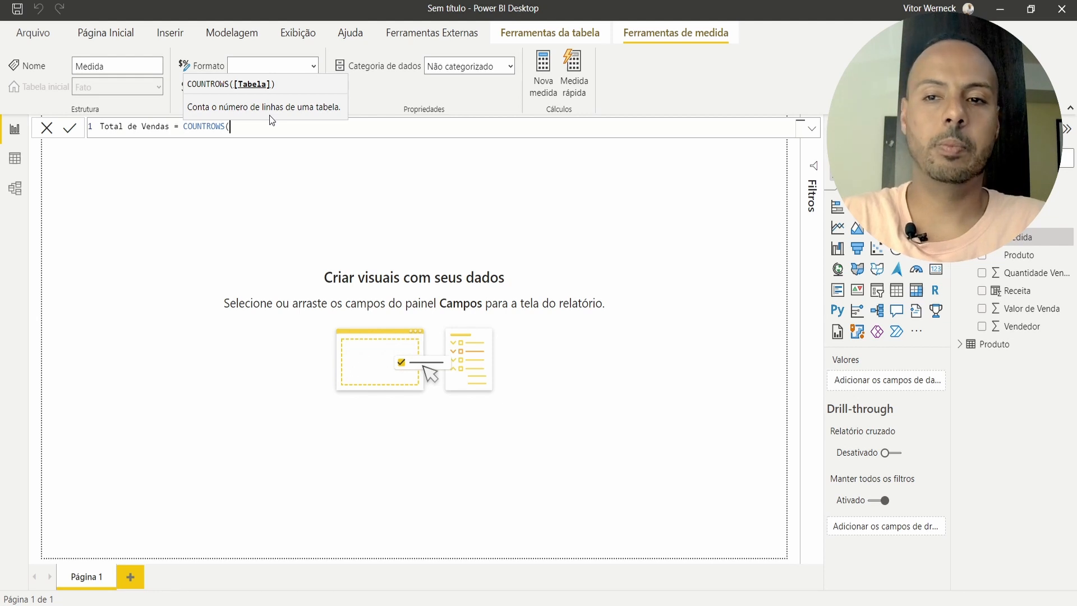
{"action": "type", "text": "fato"}
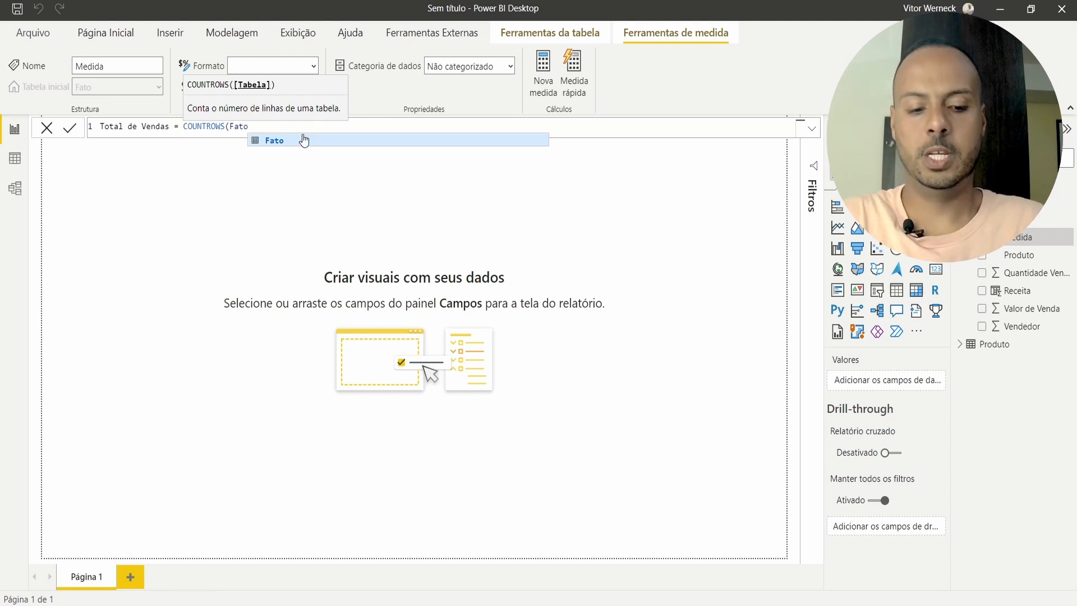
{"action": "type", "text": ")"}
{"action": "key", "text": "BackSpace"}
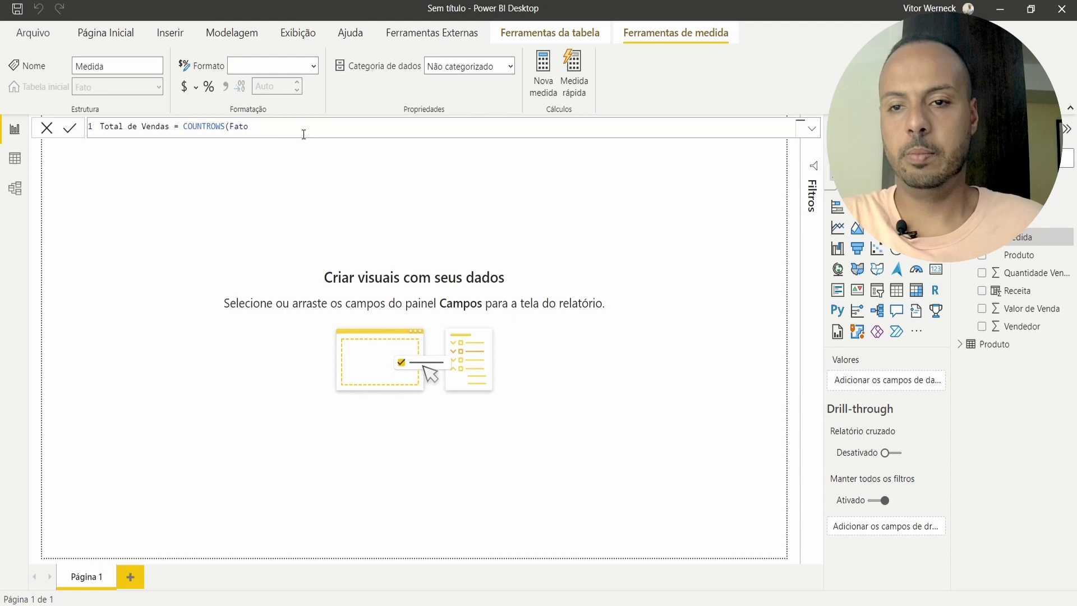
{"action": "type", "text": ")"}
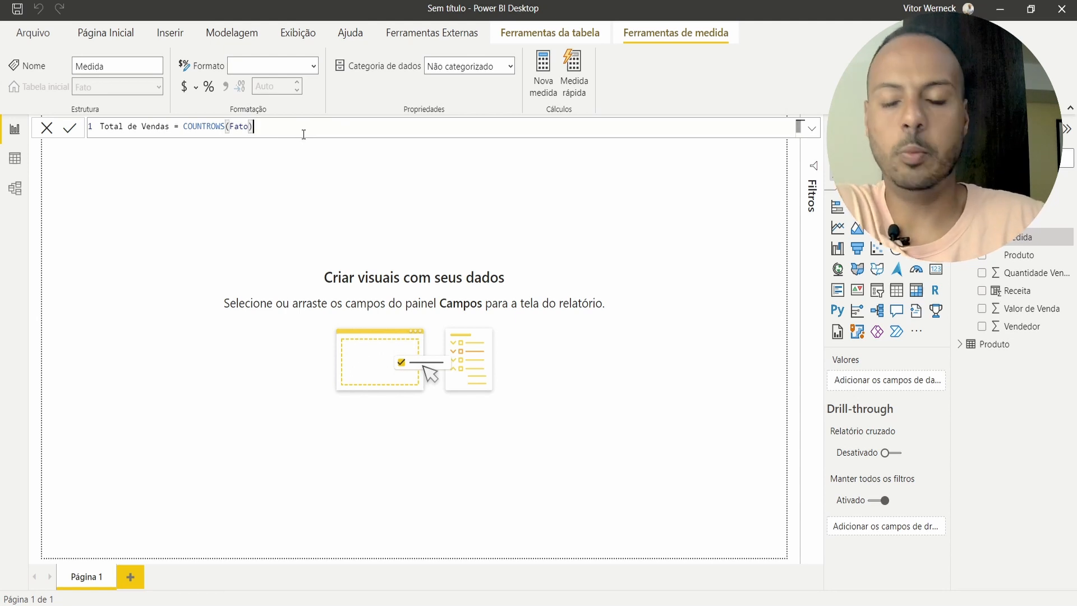
{"action": "key", "text": "Return"}
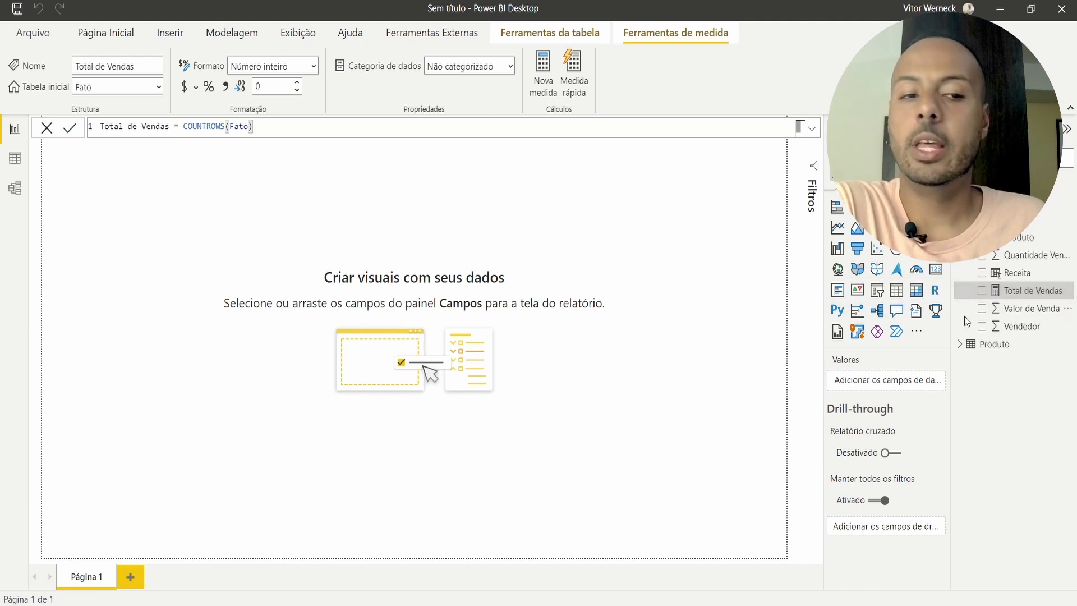
Step: Compare the Receita column with the Total de Vendas measure in the data view and in their formulas
{"action": "left_click", "coordinate": [14, 159]}
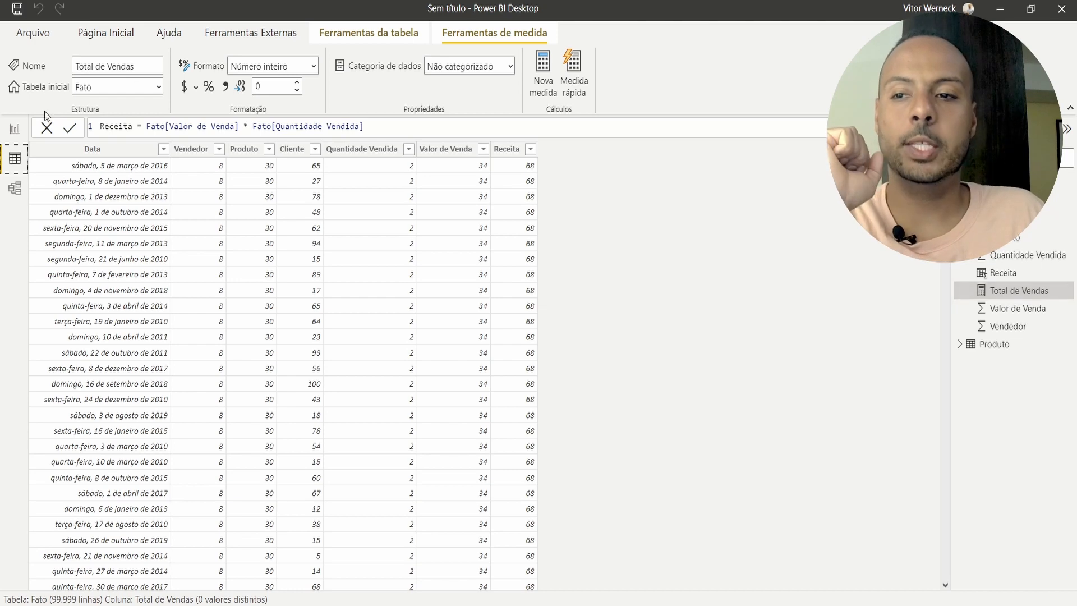
{"action": "left_click", "coordinate": [14, 129]}
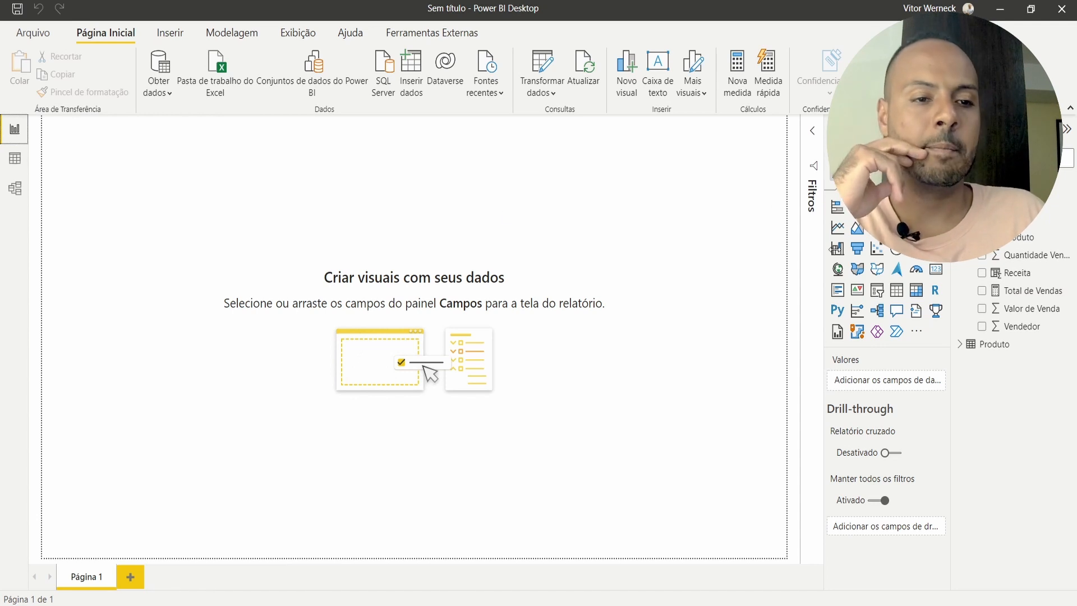
{"action": "left_click", "coordinate": [985, 276]}
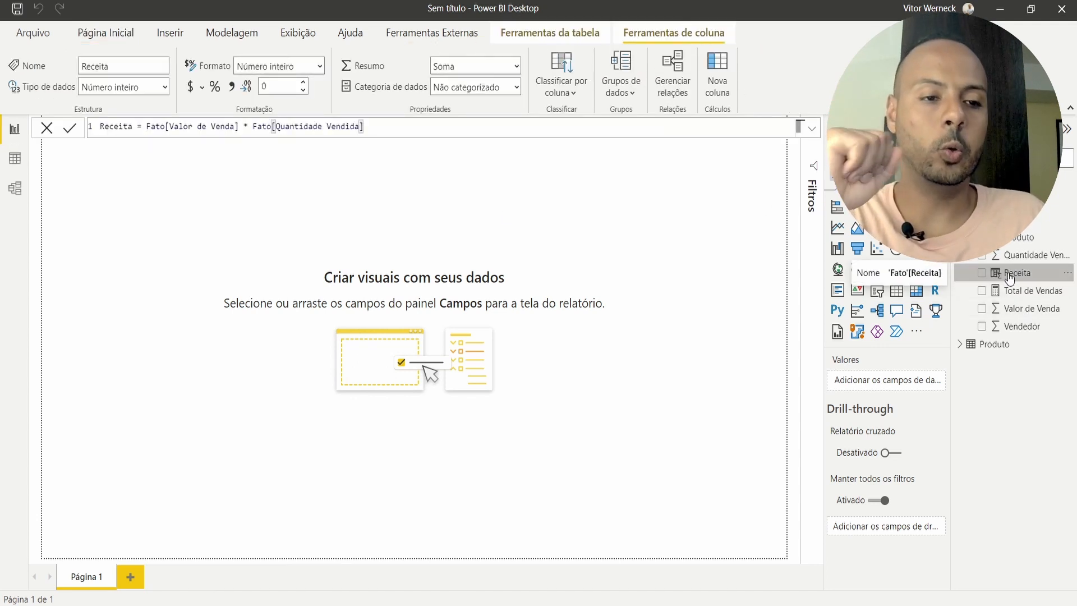
{"action": "left_click", "coordinate": [16, 160]}
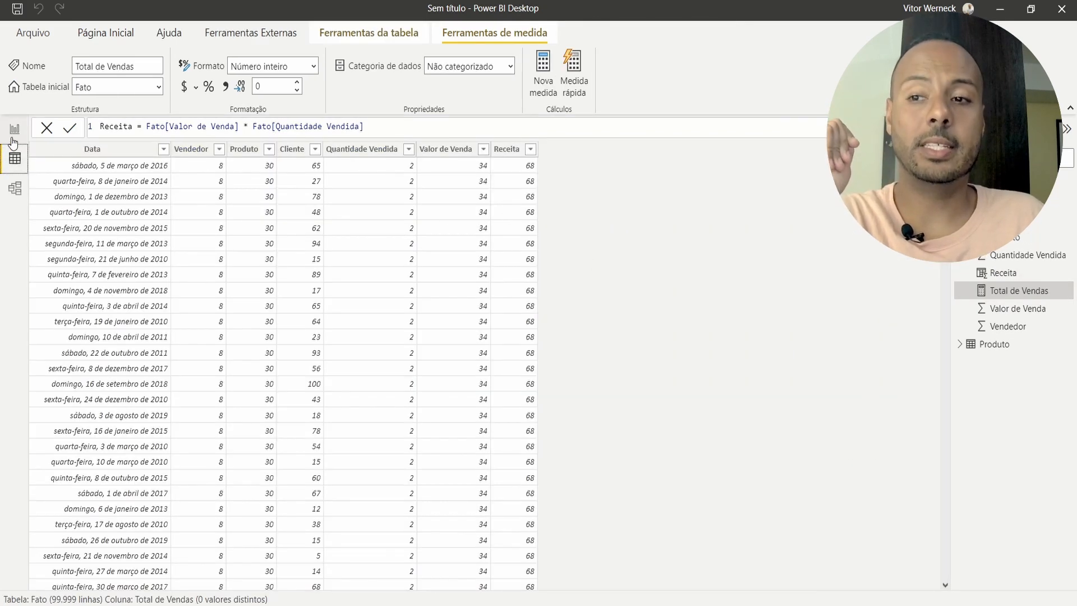
{"action": "left_click", "coordinate": [14, 137]}
{"action": "left_click", "coordinate": [1009, 290]}
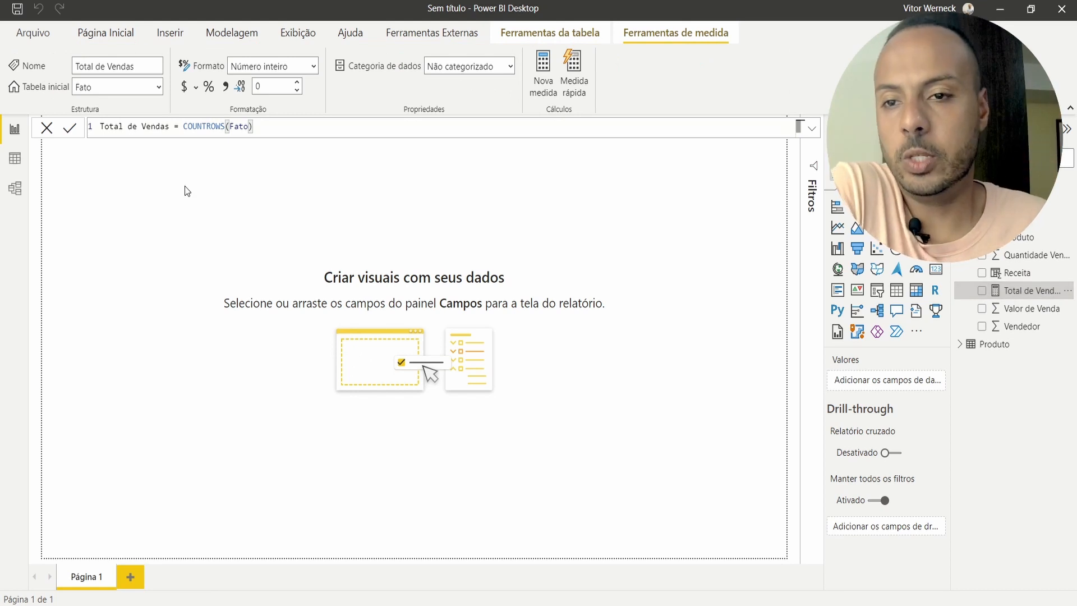
{"action": "left_click_drag", "start_coordinate": [180, 127], "coordinate": [254, 126]}
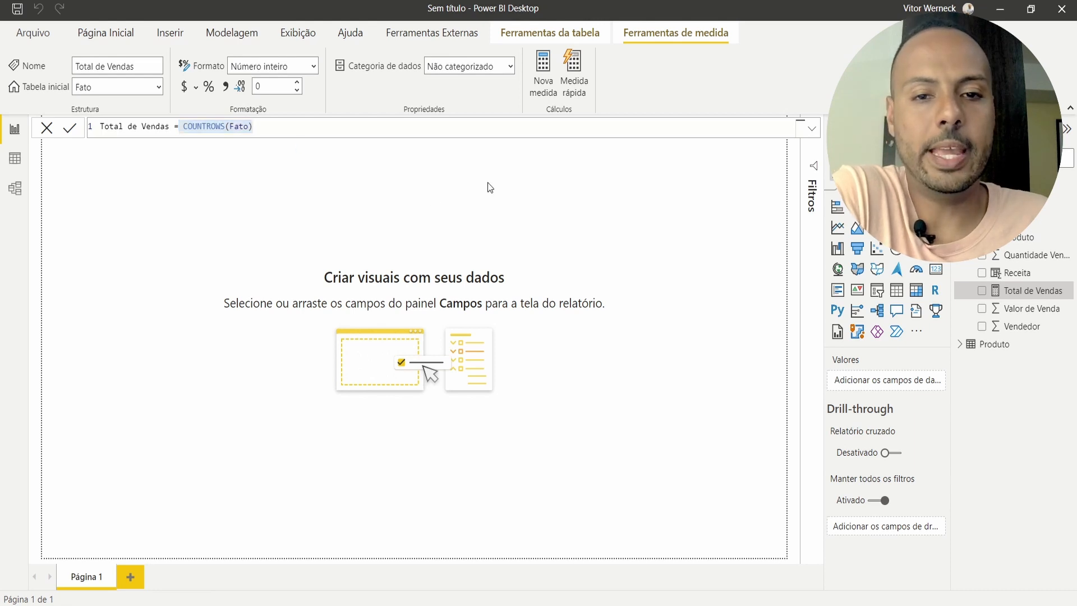
Step: Add a card visual showing Total de Vendas to Página 1, shrink its height and place it near the page's upper centre
{"action": "left_click_drag", "start_coordinate": [1031, 291], "coordinate": [500, 224]}
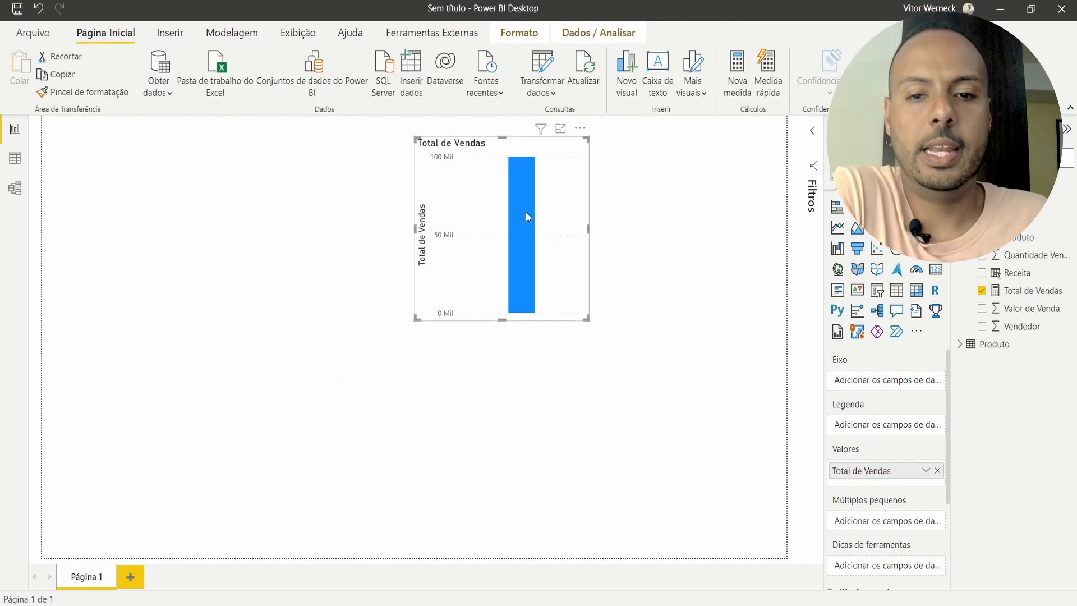
{"action": "left_click", "coordinate": [936, 269]}
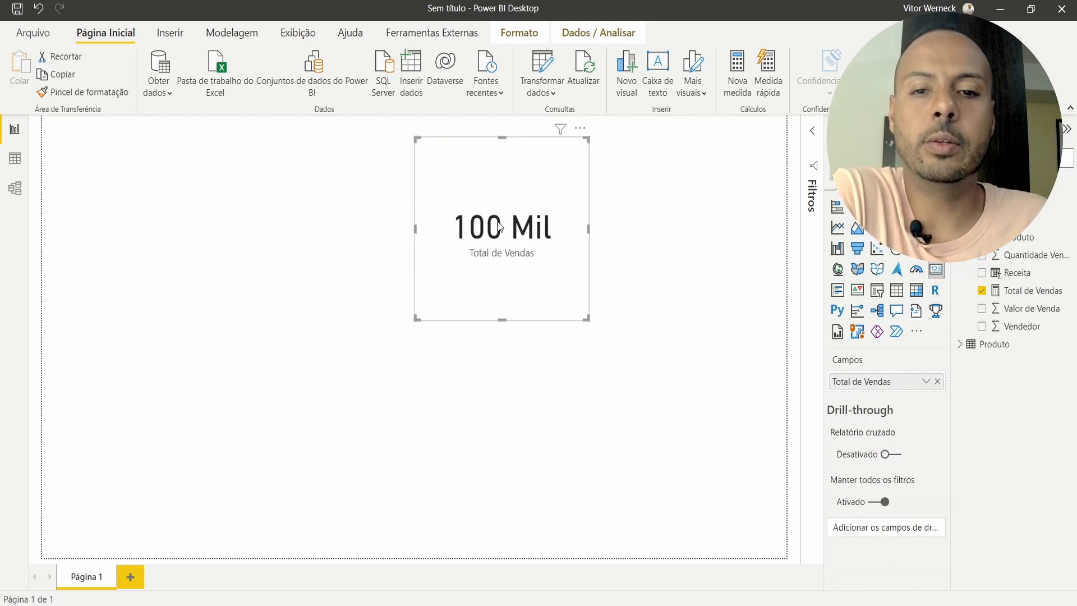
{"action": "left_click", "coordinate": [418, 323]}
{"action": "left_click", "coordinate": [442, 308]}
{"action": "left_click_drag", "start_coordinate": [417, 319], "coordinate": [406, 208]}
{"action": "left_click_drag", "start_coordinate": [465, 177], "coordinate": [420, 170]}
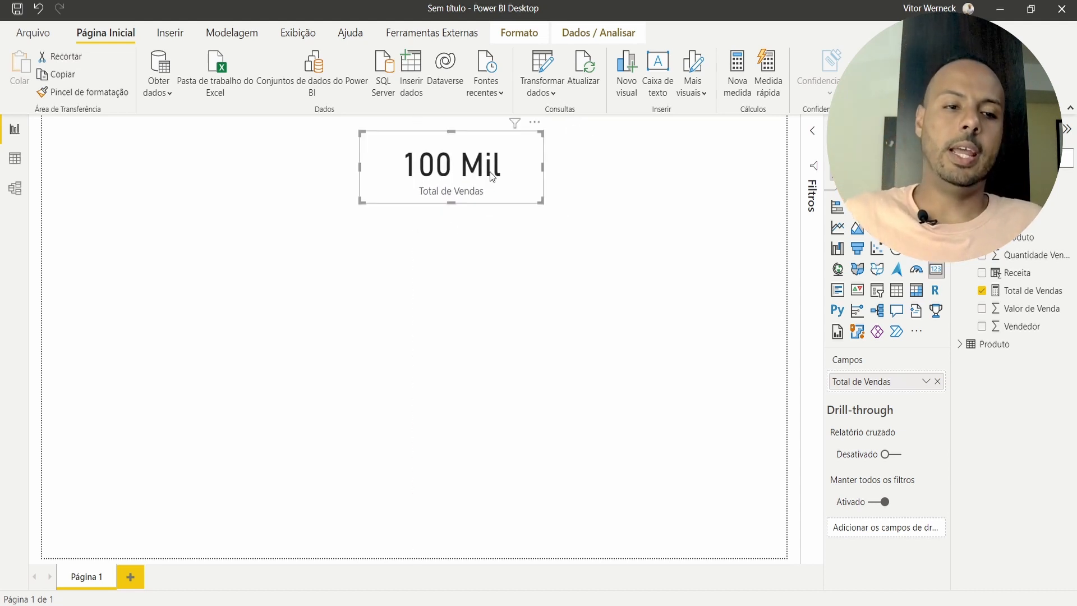
{"action": "left_click", "coordinate": [728, 243]}
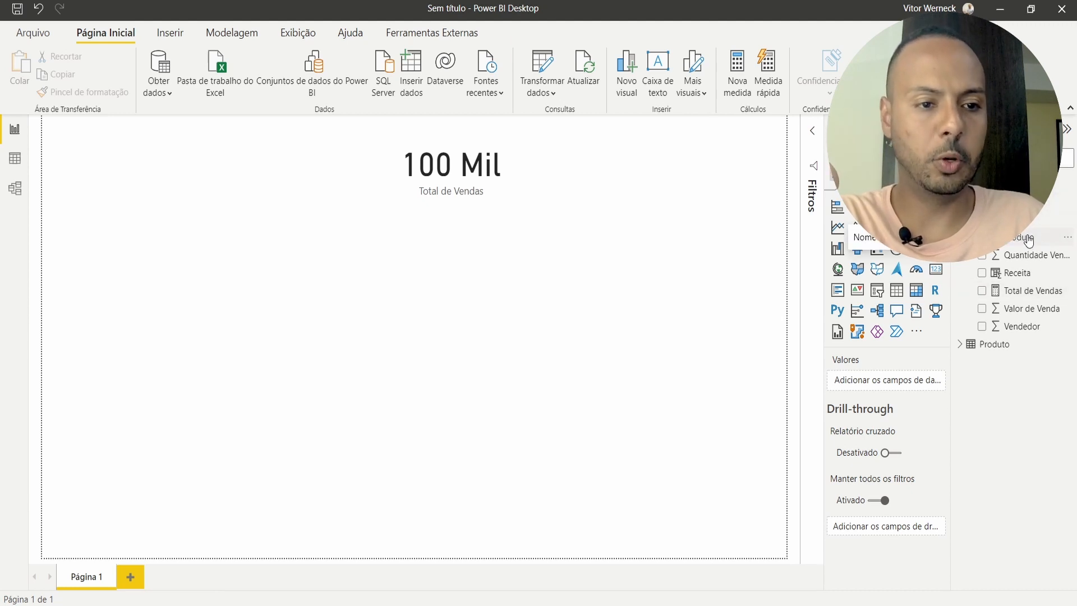
Step: Add a card visual showing Vendedor below the Total de Vendas card and extend its upper edge to make it taller
{"action": "mouse_move", "coordinate": [1024, 239]}
{"action": "left_mouse_down"}
{"action": "mouse_move", "coordinate": [705, 235]}
{"action": "mouse_move", "coordinate": [583, 310]}
{"action": "mouse_move", "coordinate": [700, 261]}
{"action": "mouse_move", "coordinate": [1030, 232]}
{"action": "left_mouse_up"}
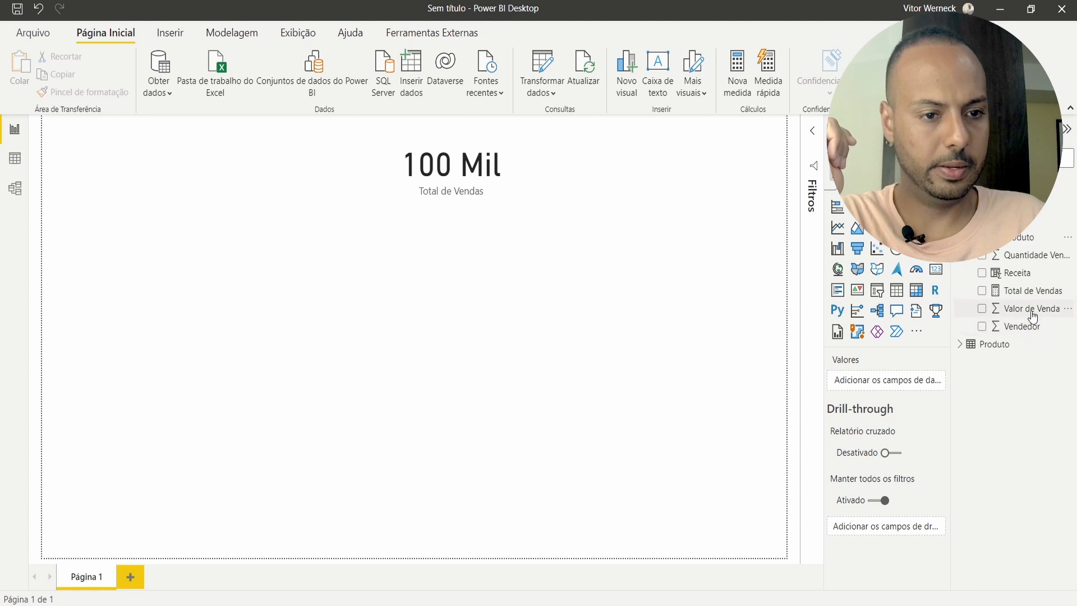
{"action": "left_click_drag", "start_coordinate": [1029, 331], "coordinate": [533, 343]}
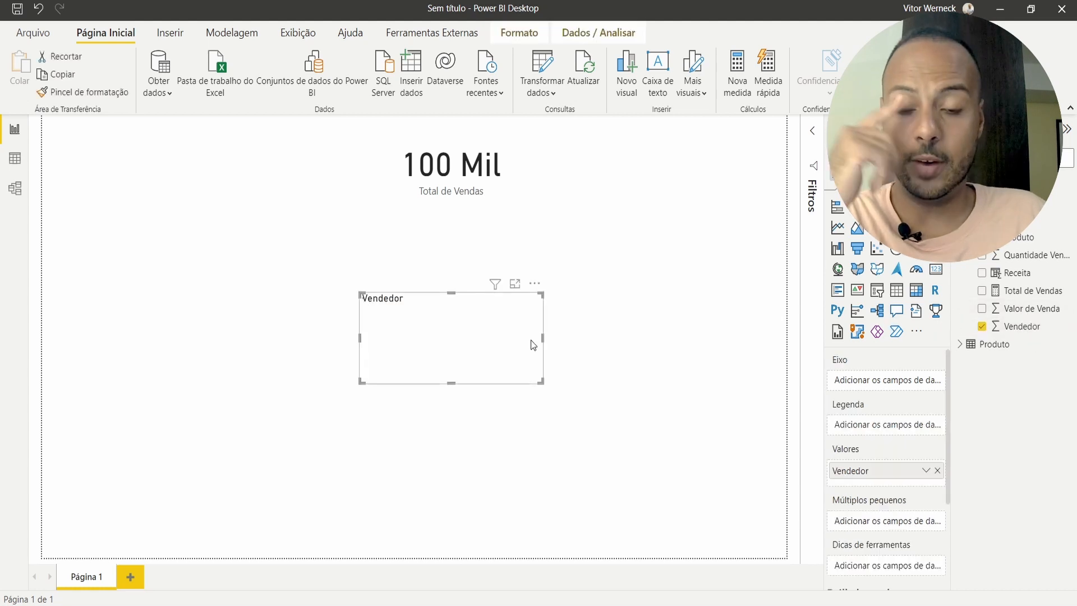
{"action": "left_click_drag", "start_coordinate": [469, 362], "coordinate": [475, 441]}
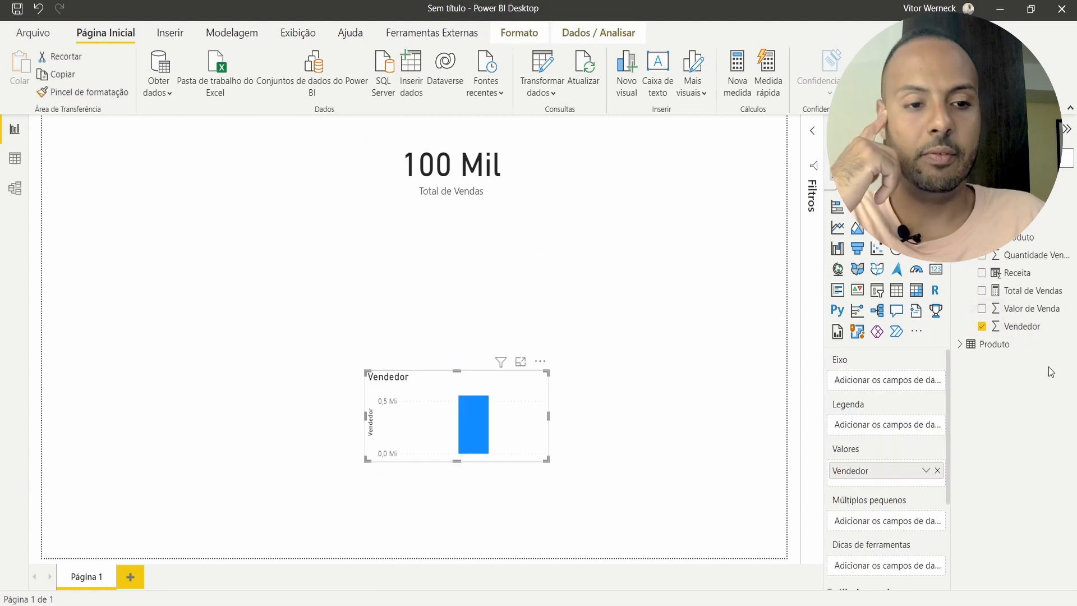
{"action": "left_click", "coordinate": [15, 159]}
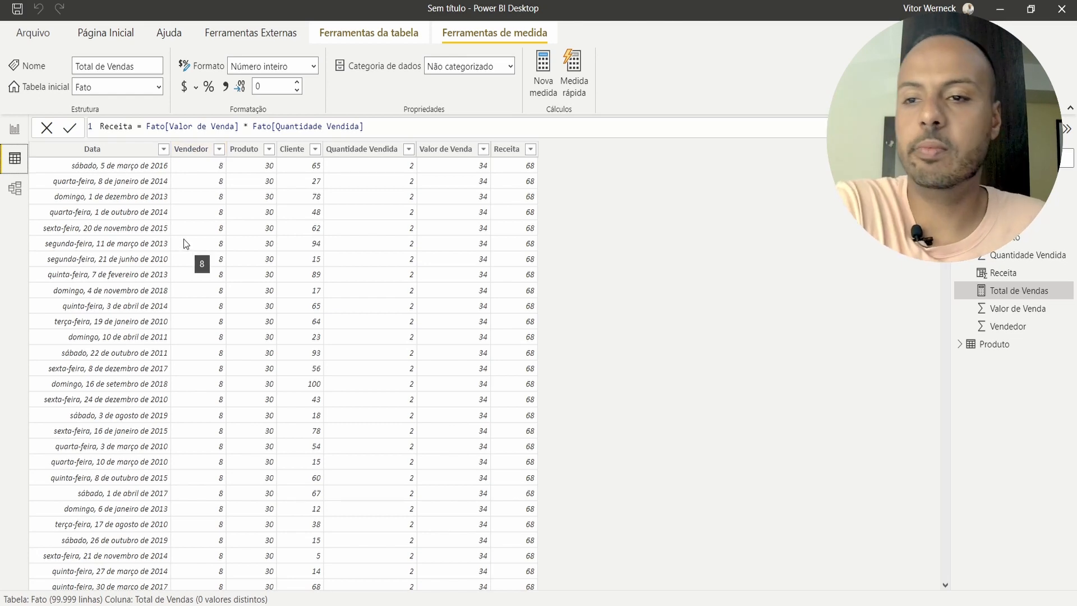
{"action": "left_click", "coordinate": [14, 129]}
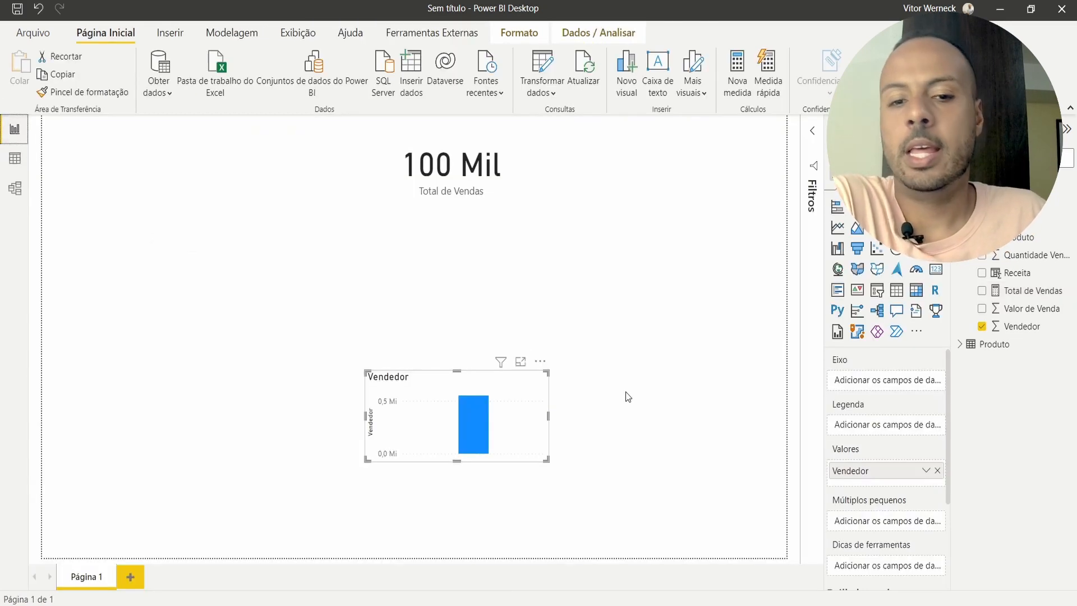
{"action": "left_click", "coordinate": [935, 269]}
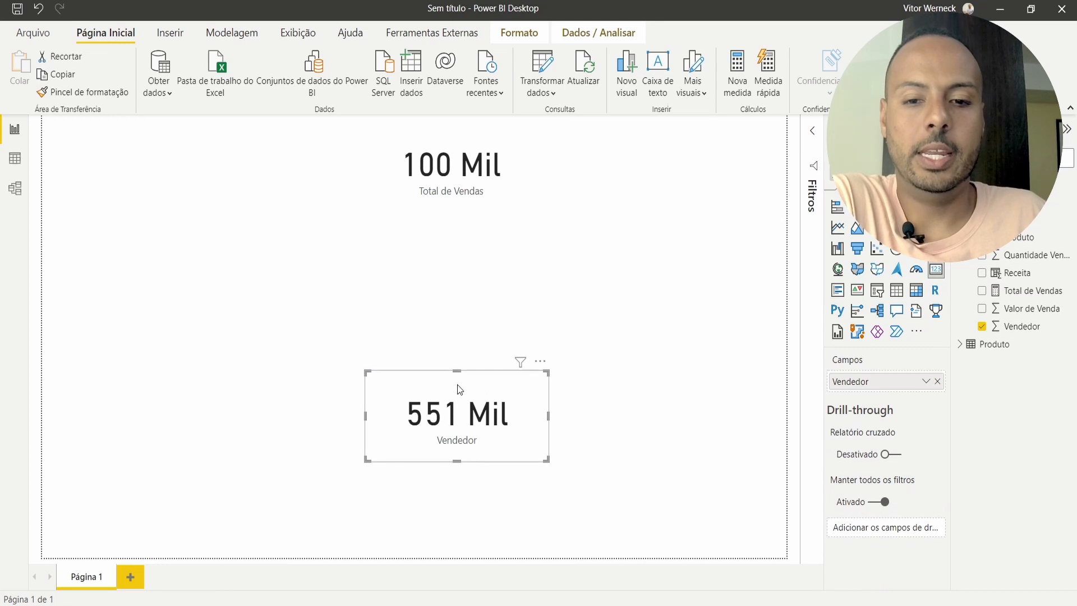
{"action": "left_click_drag", "start_coordinate": [453, 371], "coordinate": [451, 278]}
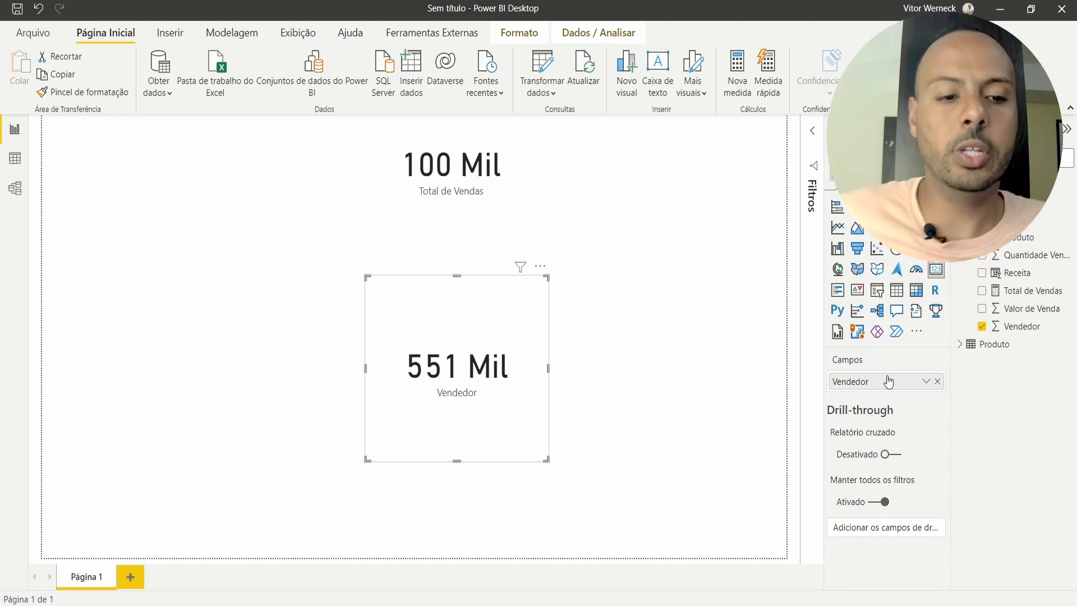
Step: Summarize the Vendedor card by its average, and switch the aggregation to Contagem
{"action": "left_click", "coordinate": [927, 383]}
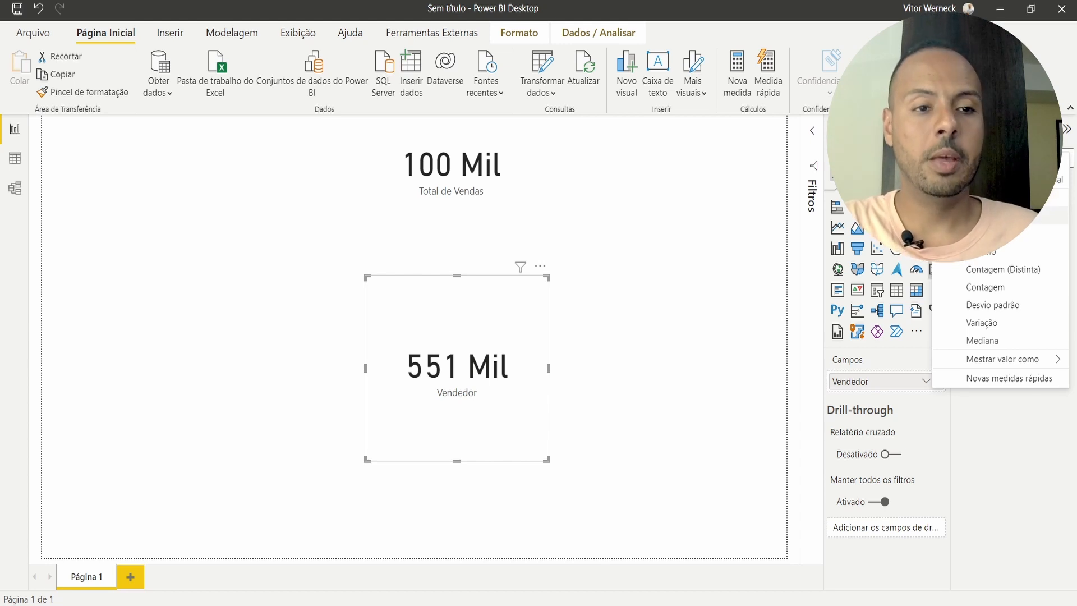
{"action": "left_click", "coordinate": [987, 215]}
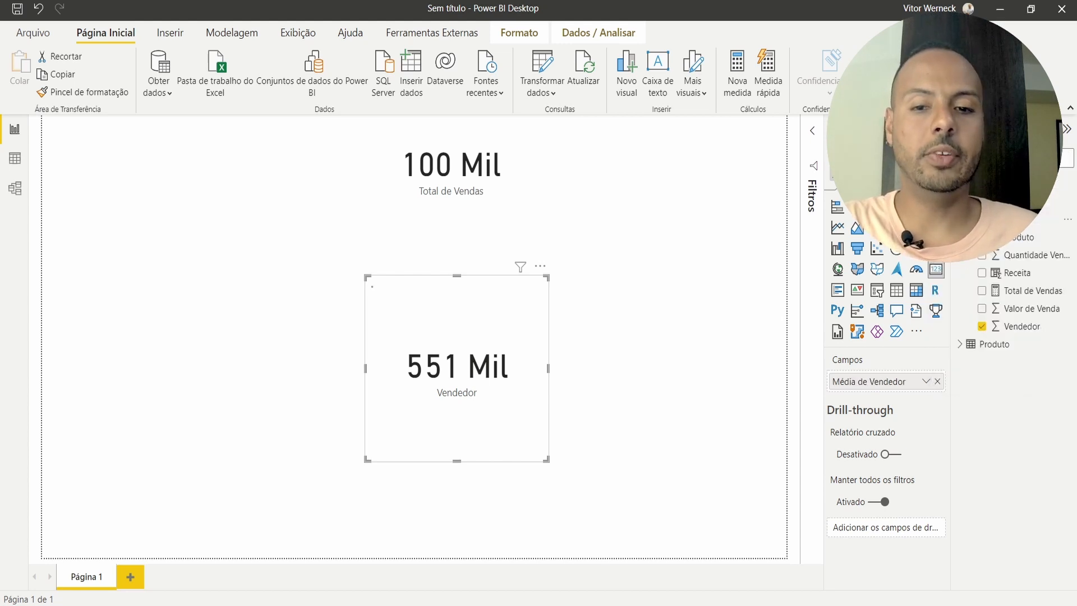
{"action": "left_click", "coordinate": [924, 383]}
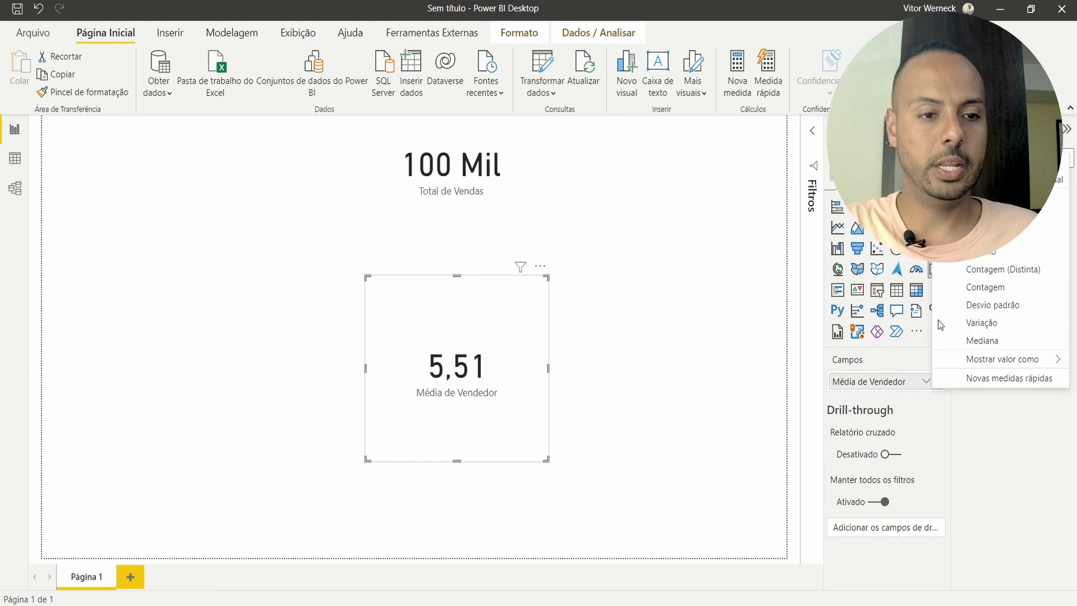
{"action": "left_click", "coordinate": [1009, 287]}
Step: Place the Contagem de Vendedor card beside the Total de Vendas card and reduce its height to about match
{"action": "left_click_drag", "start_coordinate": [459, 361], "coordinate": [637, 201]}
{"action": "left_click_drag", "start_coordinate": [641, 299], "coordinate": [629, 205]}
{"action": "left_click", "coordinate": [628, 204]}
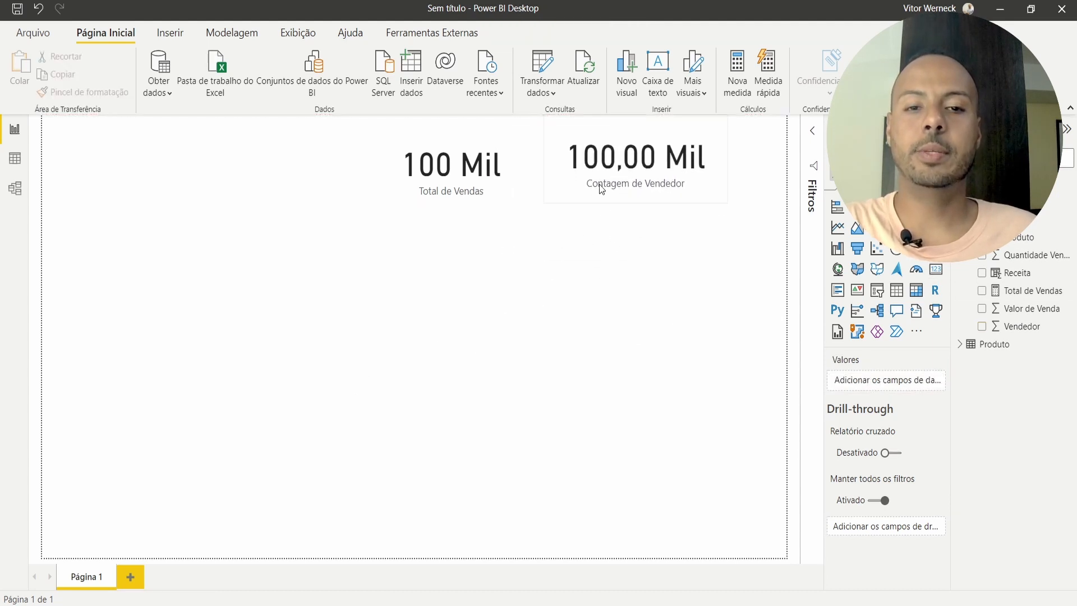
Step: Highlight the COUNTROWS(Fato) expression of the Total de Vendas measure and compare it with the Contagem de Vendedor card
{"action": "left_click", "coordinate": [455, 182]}
{"action": "left_click", "coordinate": [1030, 293]}
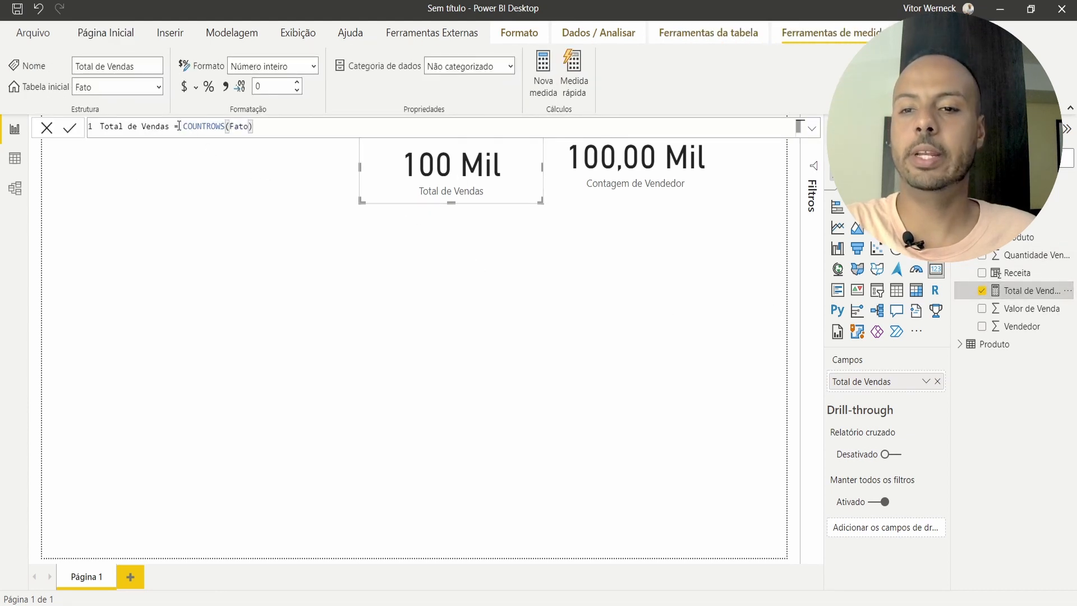
{"action": "left_click_drag", "start_coordinate": [182, 127], "coordinate": [279, 127]}
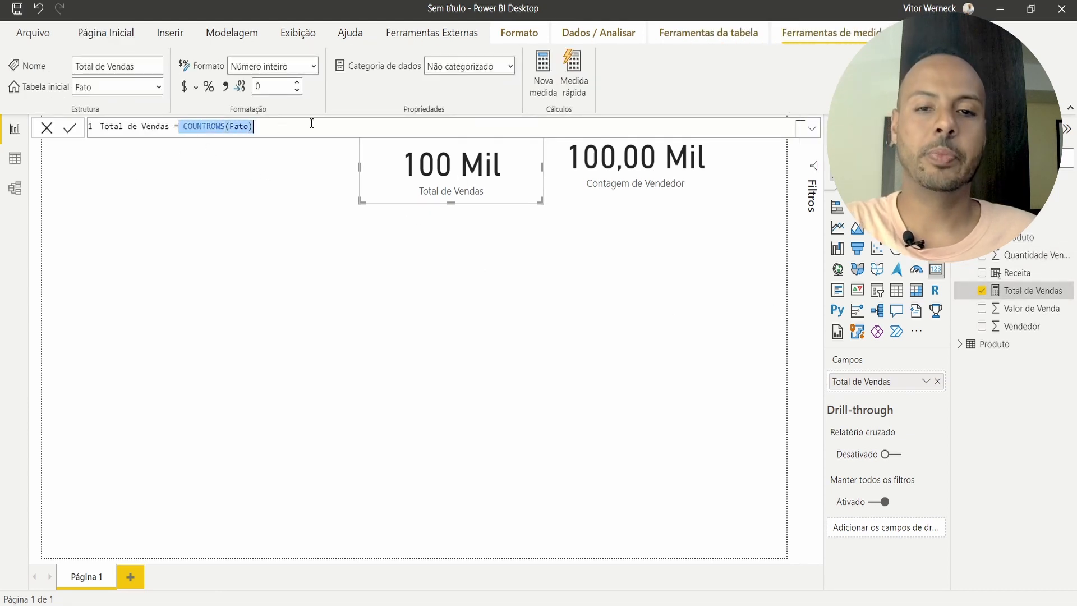
{"action": "left_click", "coordinate": [599, 164]}
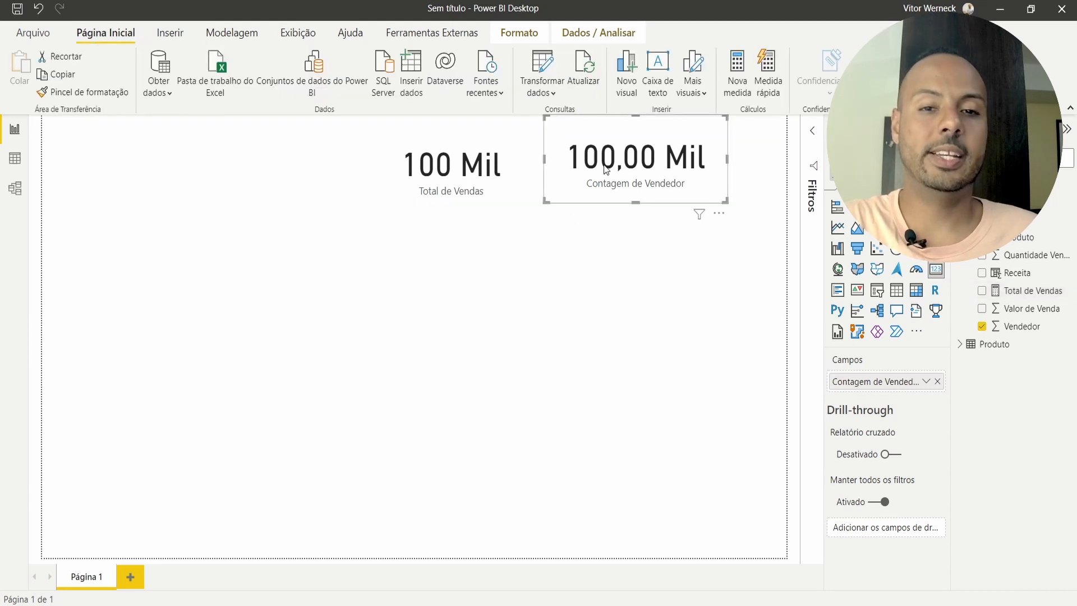
Step: Lower the Contagem de Vendedor card and add a second Vendedor card to its left, aggregated by Contagem
{"action": "left_click_drag", "start_coordinate": [651, 160], "coordinate": [566, 346]}
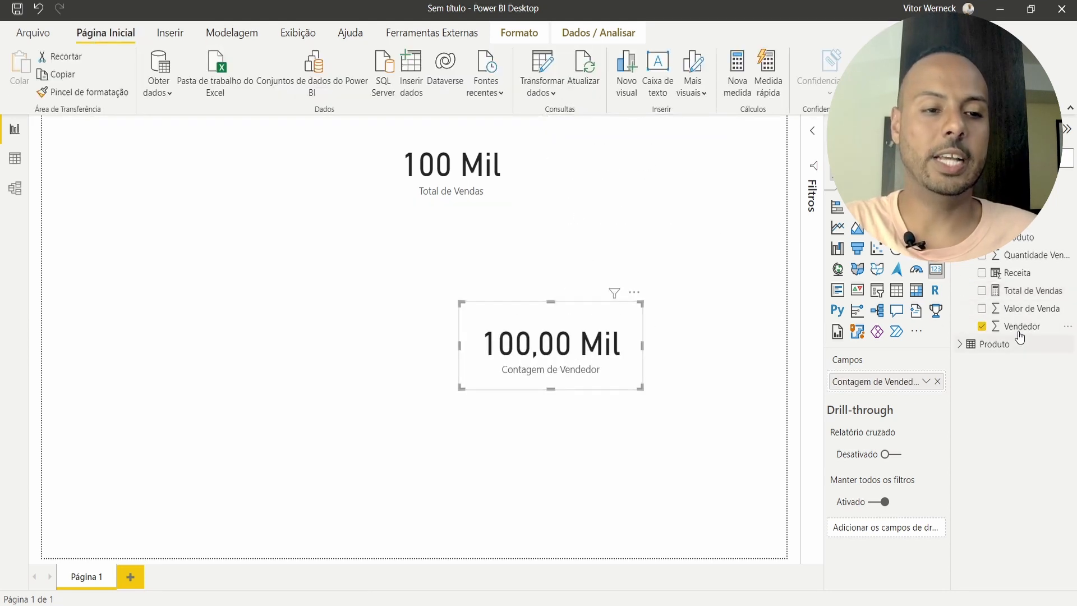
{"action": "left_click_drag", "start_coordinate": [1026, 327], "coordinate": [230, 348]}
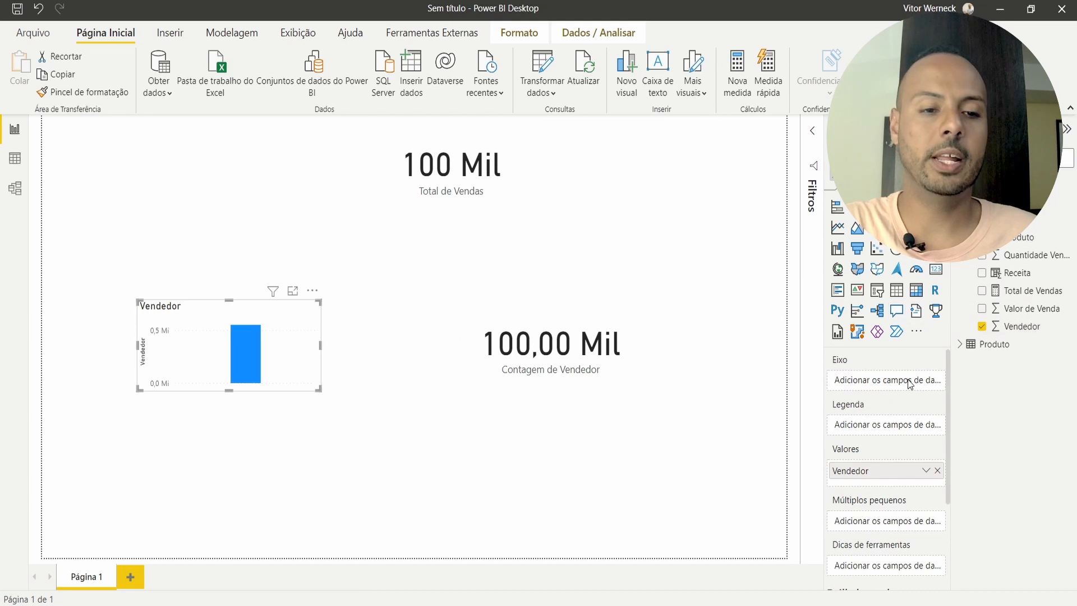
{"action": "left_click", "coordinate": [935, 271]}
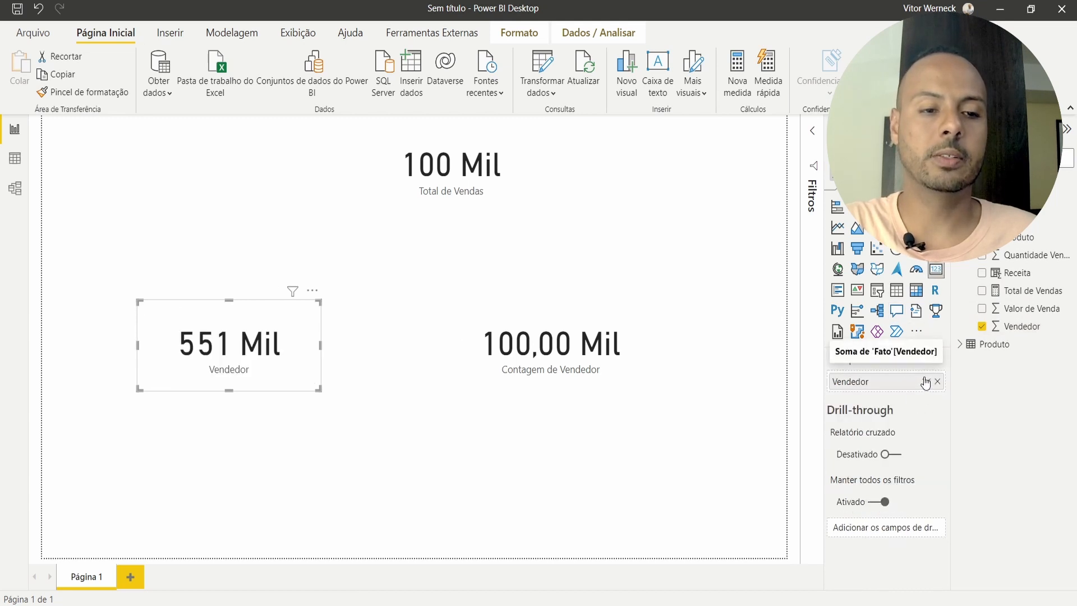
{"action": "left_click", "coordinate": [926, 382]}
{"action": "left_click", "coordinate": [998, 288]}
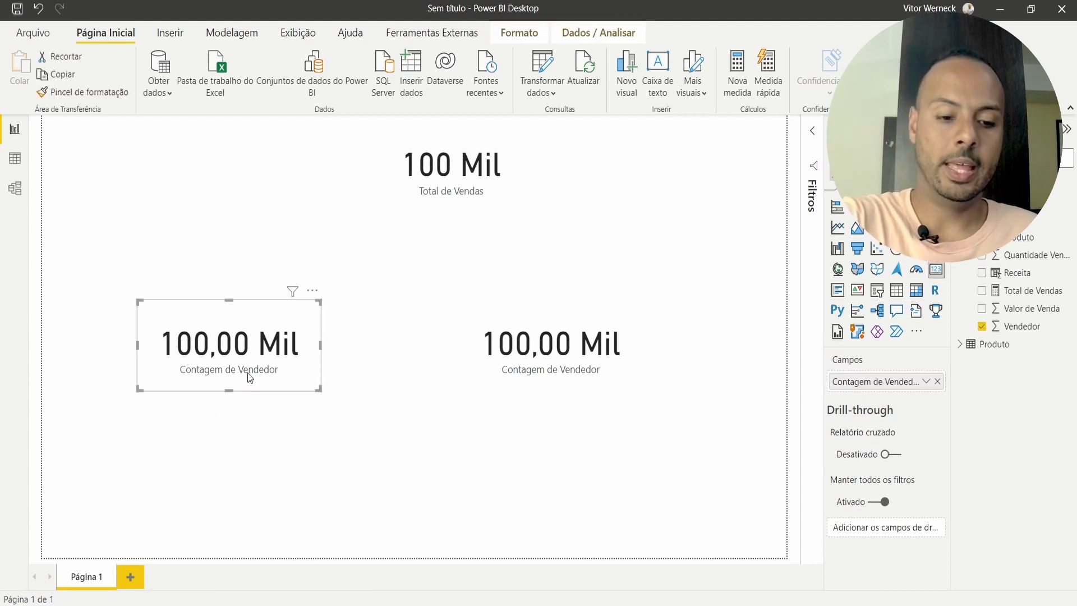
Step: Delete the duplicate Contagem de Vendedor card, move the remaining one to the page's lower centre and enlarge it slightly
{"action": "key", "text": "Delete"}
{"action": "left_click_drag", "start_coordinate": [551, 362], "coordinate": [409, 411]}
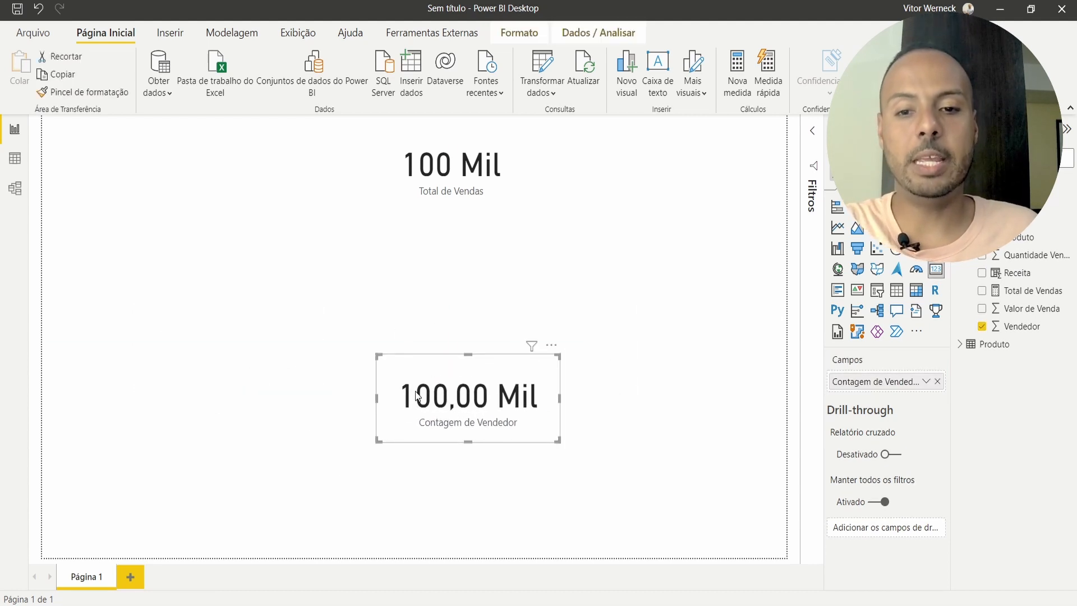
{"action": "left_click", "coordinate": [617, 335]}
{"action": "left_click_drag", "start_coordinate": [621, 313], "coordinate": [215, 511]}
{"action": "left_click_drag", "start_coordinate": [627, 322], "coordinate": [298, 519]}
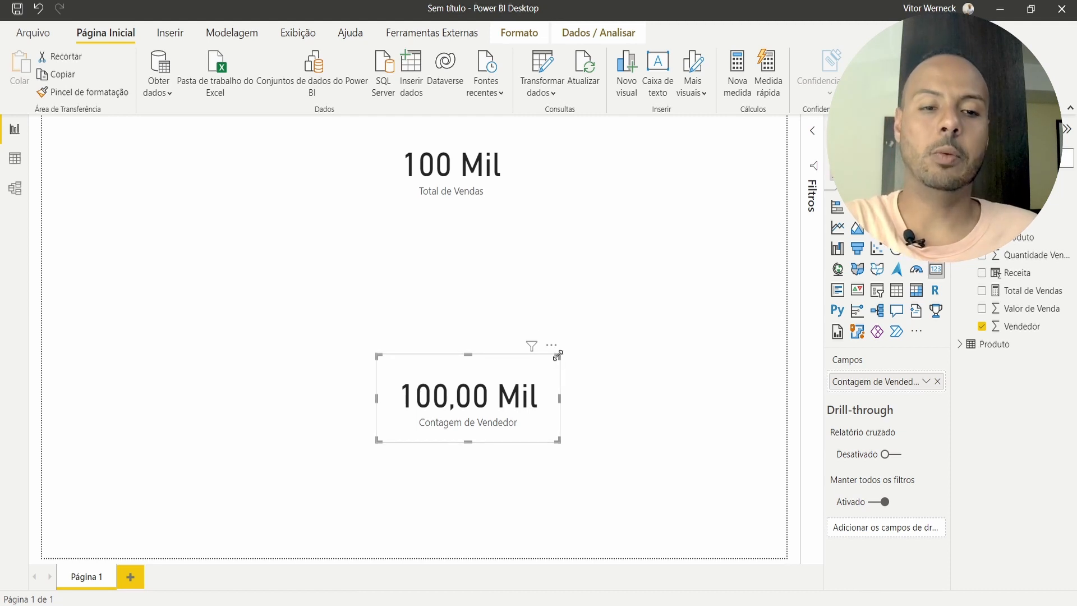
{"action": "left_click_drag", "start_coordinate": [558, 356], "coordinate": [591, 340]}
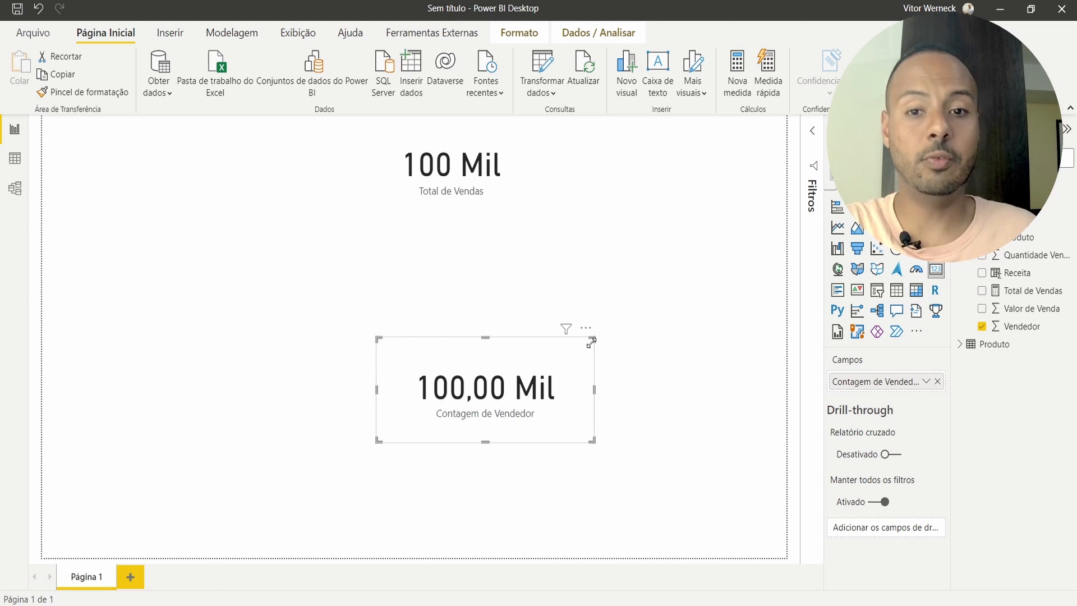
Step: Move the Total de Vendas card downward and slightly left on Página 1
{"action": "left_click", "coordinate": [532, 185]}
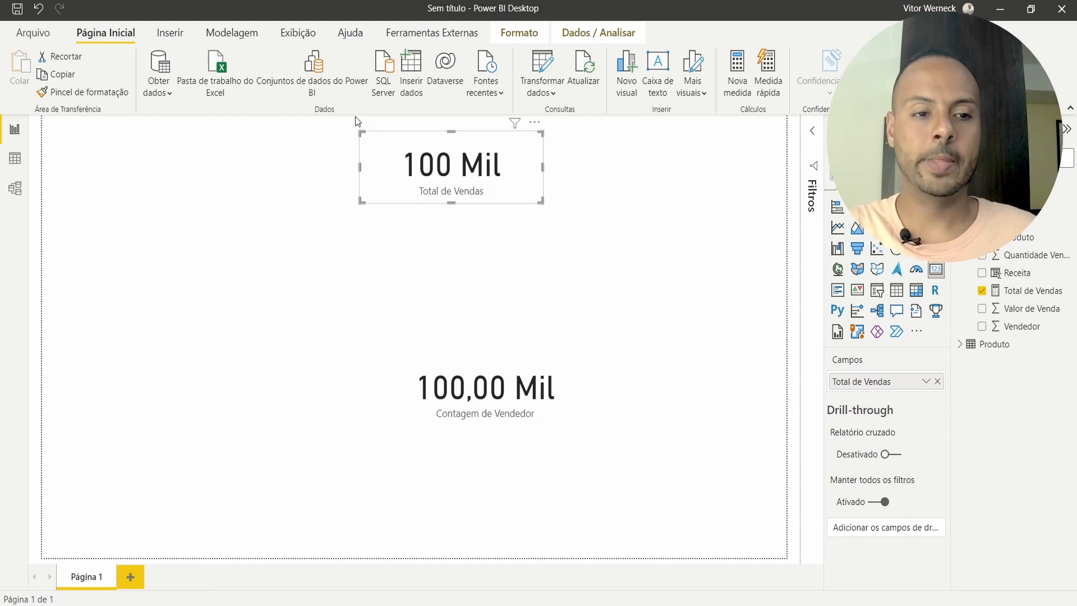
{"action": "left_click_drag", "start_coordinate": [442, 172], "coordinate": [441, 209]}
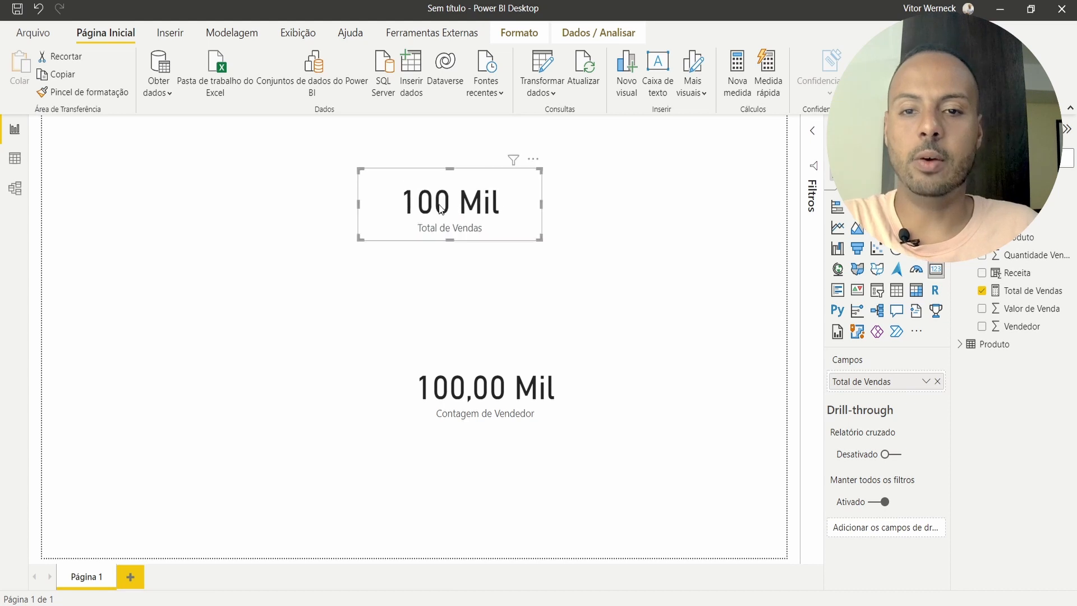
{"action": "left_click_drag", "start_coordinate": [296, 127], "coordinate": [662, 274]}
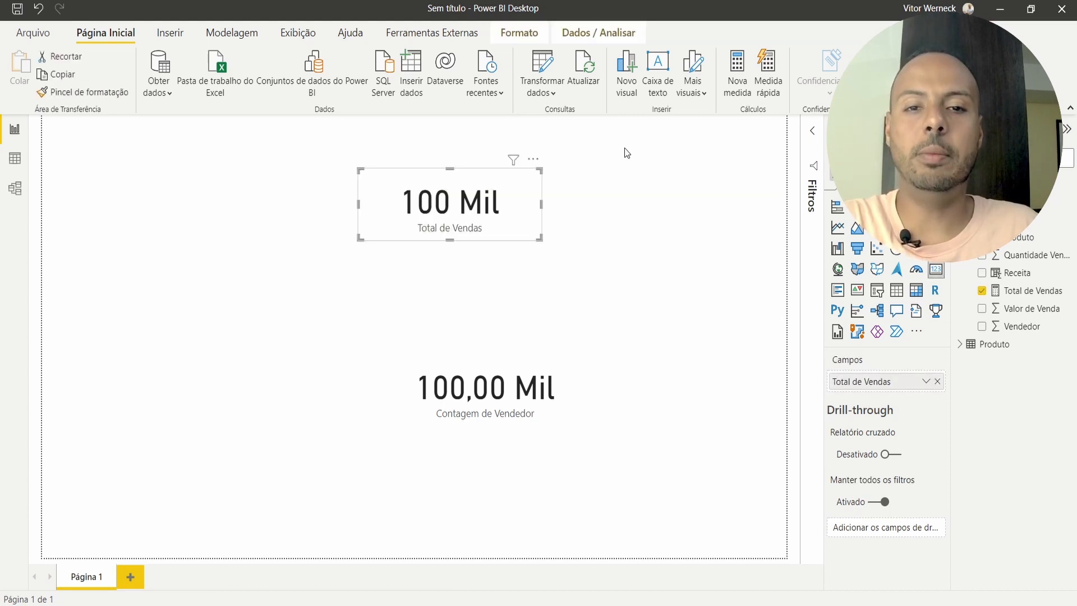
{"action": "left_click", "coordinate": [594, 165]}
{"action": "left_click_drag", "start_coordinate": [544, 168], "coordinate": [303, 282]}
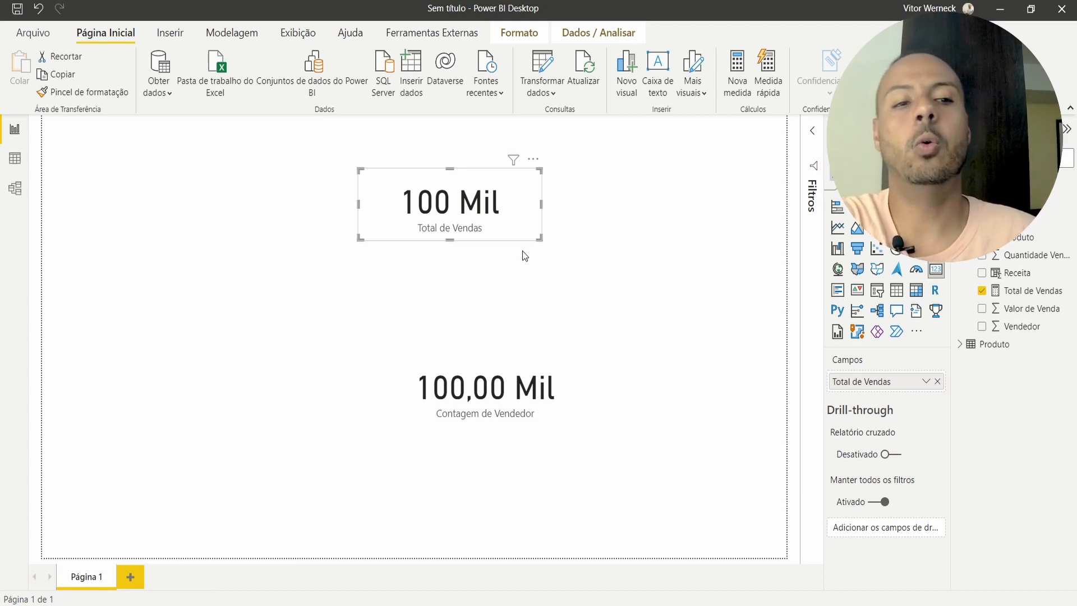
{"action": "left_click_drag", "start_coordinate": [498, 226], "coordinate": [479, 260]}
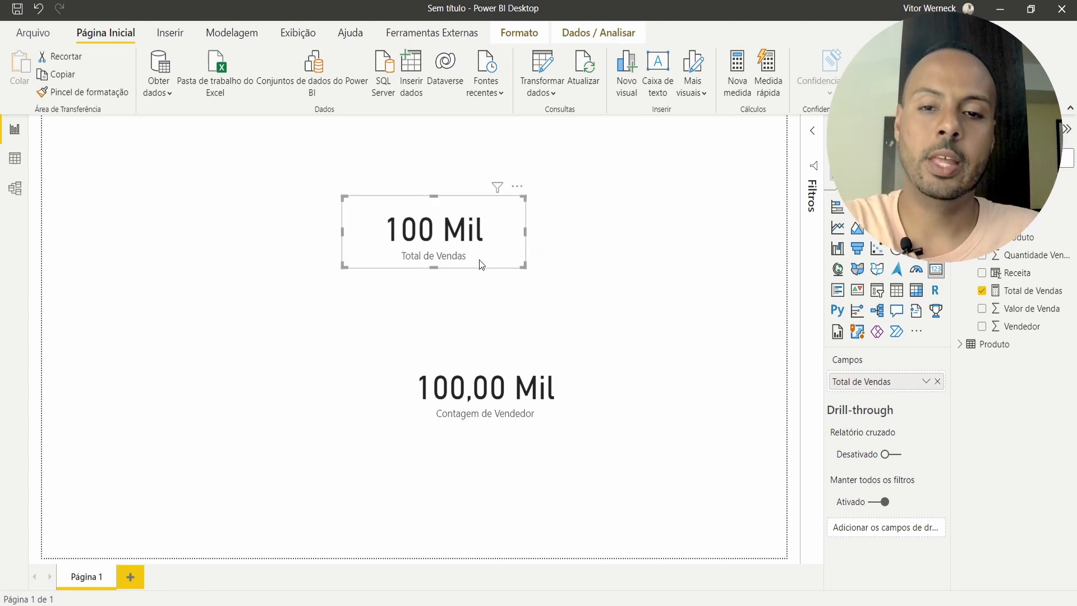
Step: Delete the Contagem de Vendedor and Total de Vendas cards, leaving Página 1 empty
{"action": "left_click", "coordinate": [502, 403]}
{"action": "key", "text": "Delete"}
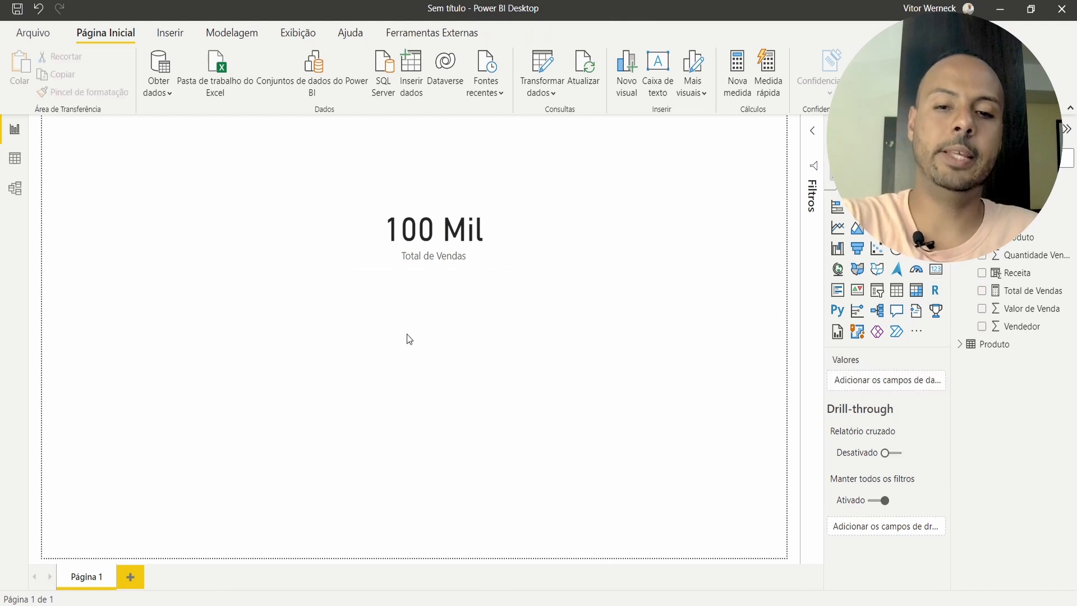
{"action": "left_click_drag", "start_coordinate": [432, 242], "coordinate": [421, 337]}
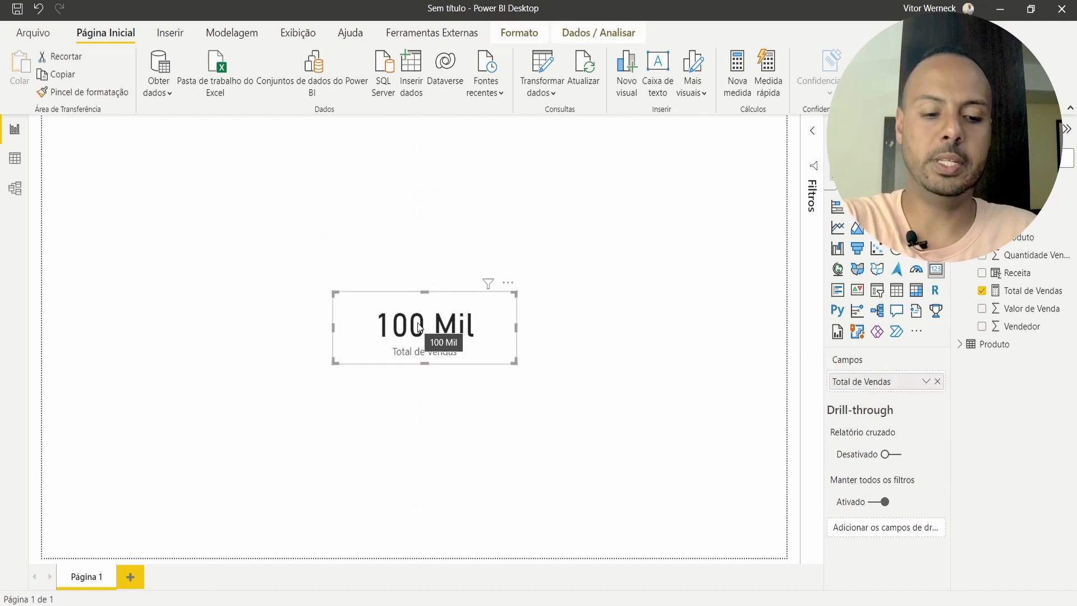
{"action": "key", "text": "Delete"}
Step: Review the formulas of Receita and Total de Vendas, and widen the area listing the Fato fields
{"action": "left_click", "coordinate": [1017, 273]}
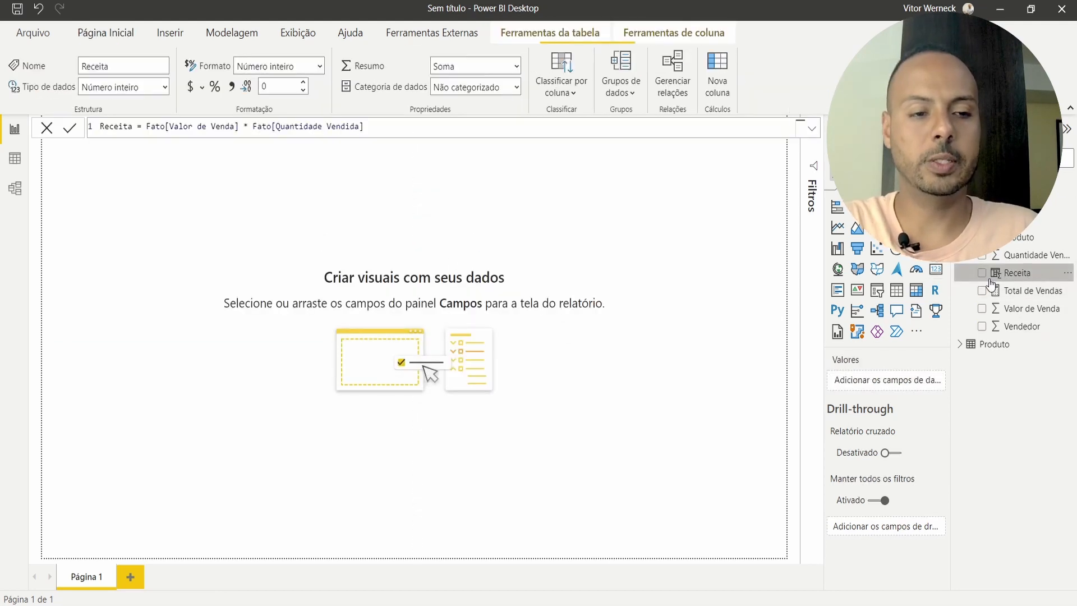
{"action": "left_click", "coordinate": [1021, 294]}
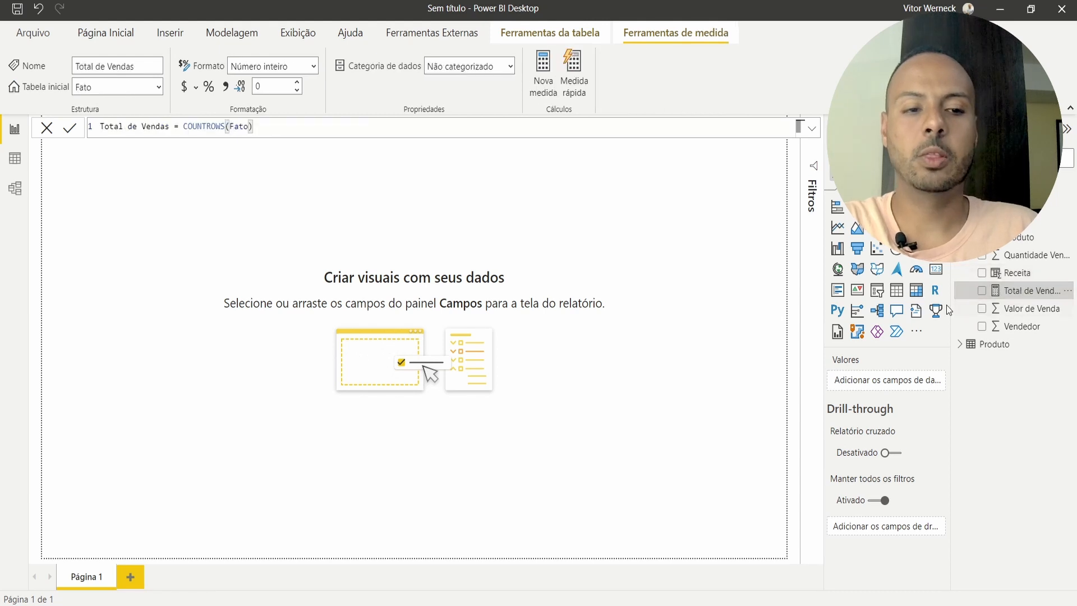
{"action": "left_click_drag", "start_coordinate": [952, 305], "coordinate": [911, 312]}
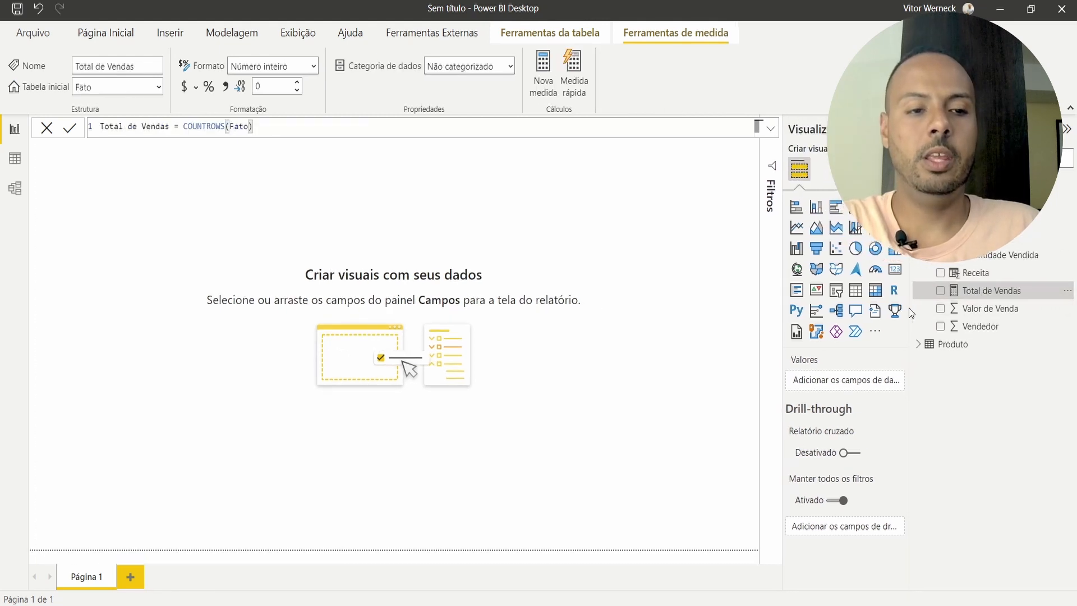
Step: Start a new measure in the Fato table and name it Ticket Médio
{"action": "right_click", "coordinate": [947, 183]}
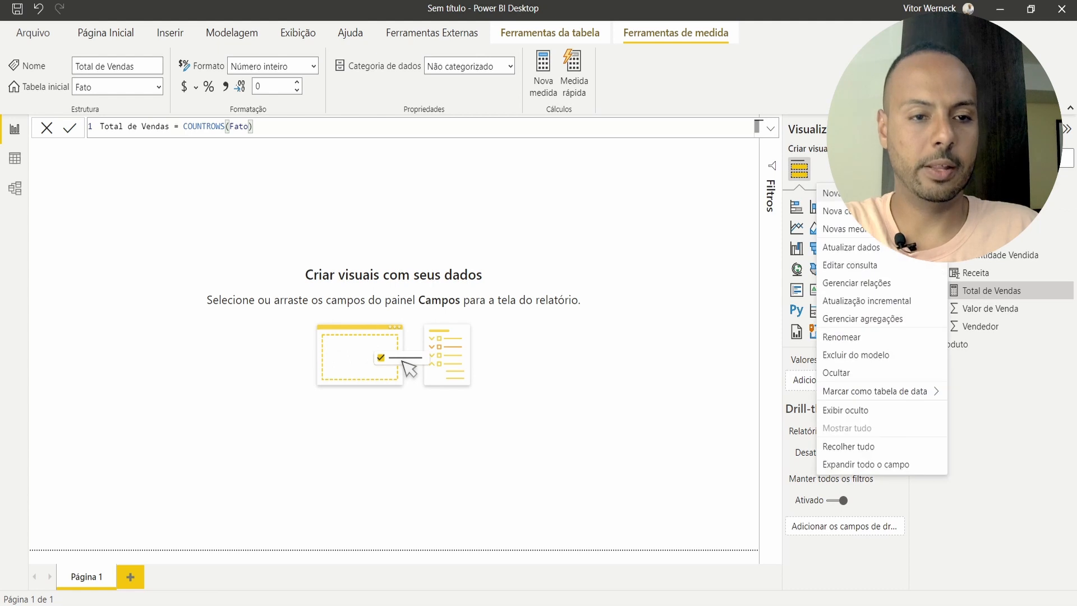
{"action": "left_click", "coordinate": [840, 199]}
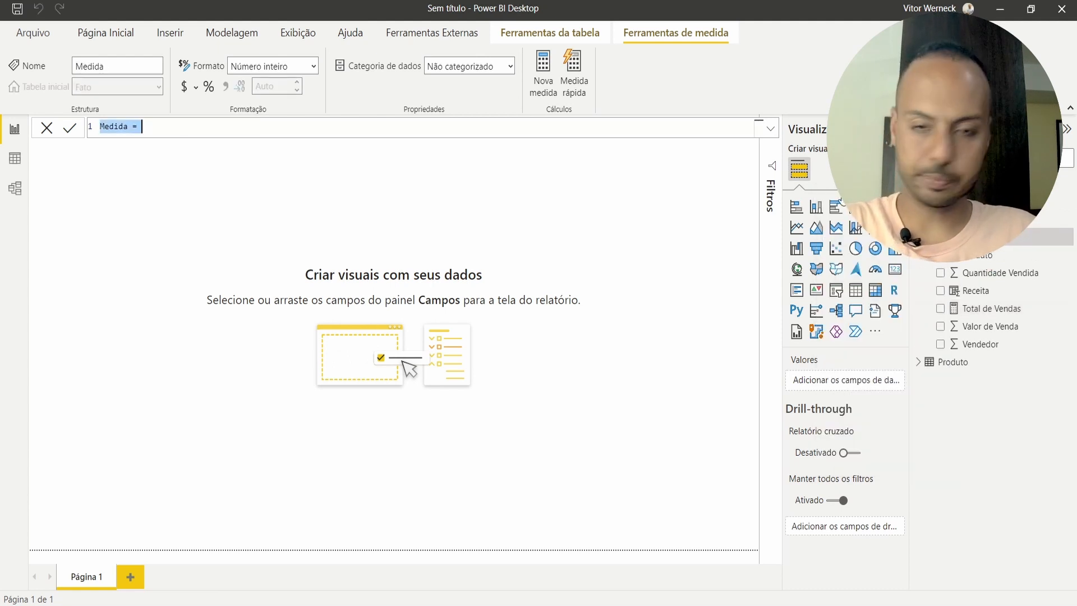
{"action": "type", "text": "Ticket Médio"}
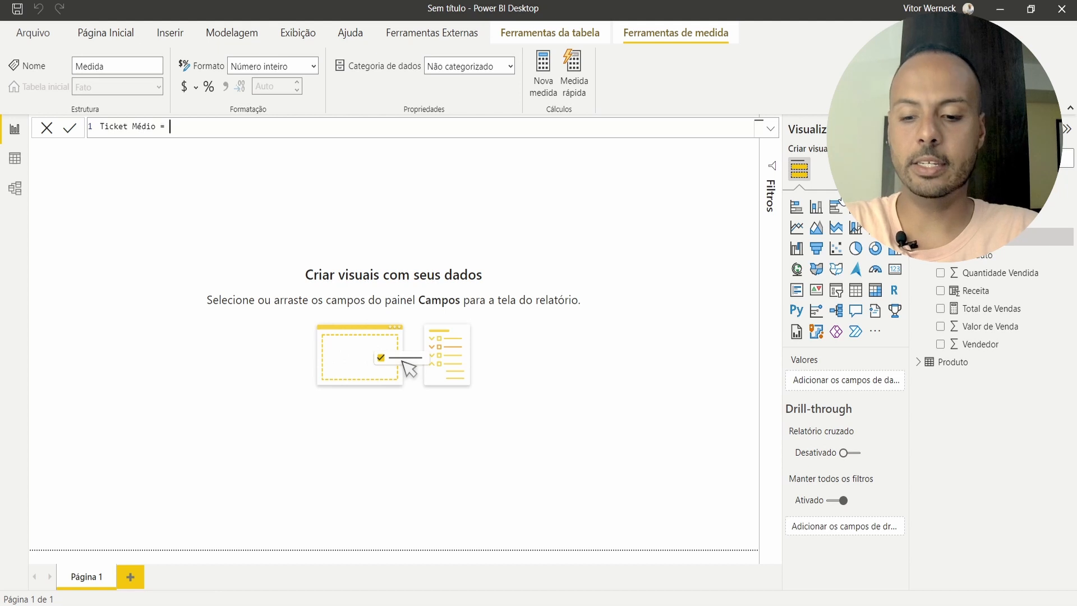
{"action": "type", "text": "recei"}
{"action": "key", "text": "BackSpace"}
{"action": "key", "text": "BackSpace"}
{"action": "key", "text": "BackSpace"}
{"action": "key", "text": "BackSpace"}
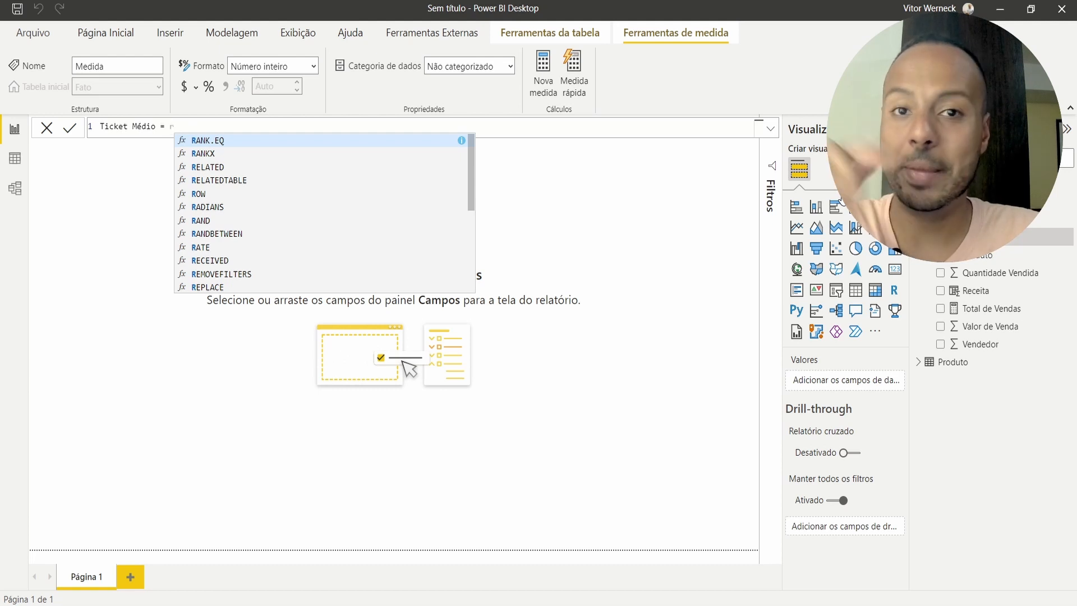
{"action": "key", "text": "BackSpace"}
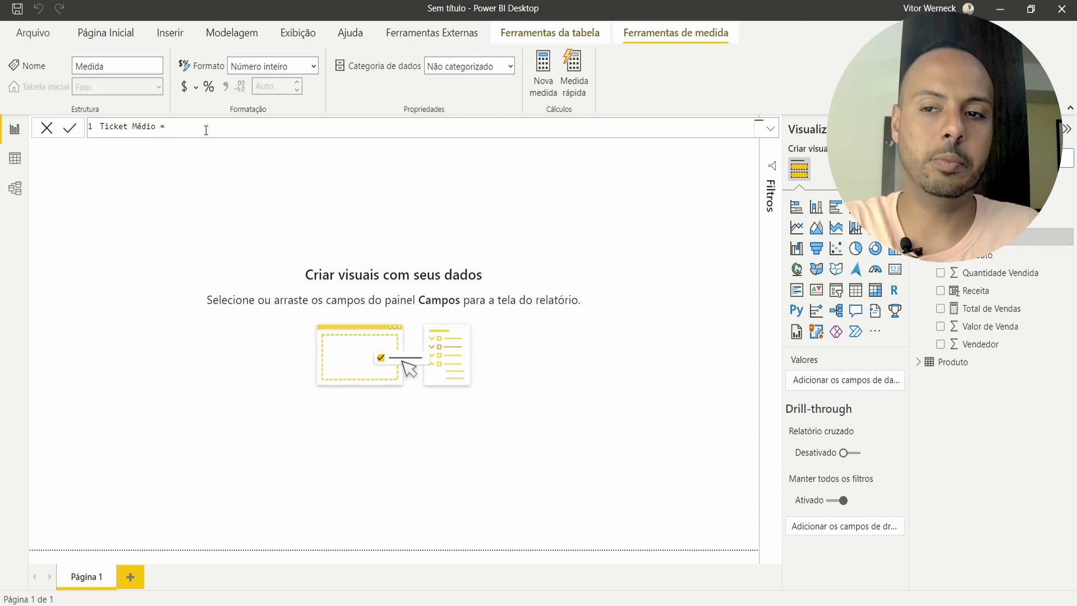
Step: Set the Ticket Médio formula to the placeholder value 1 and commit the measure
{"action": "left_click_drag", "start_coordinate": [159, 131], "coordinate": [164, 122]}
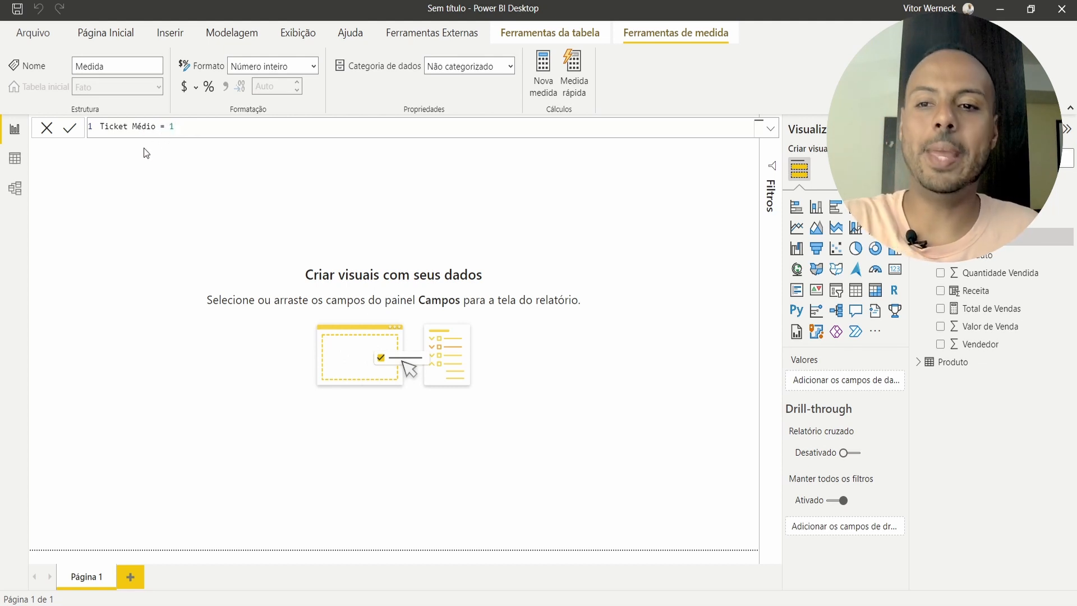
{"action": "key", "text": "Return"}
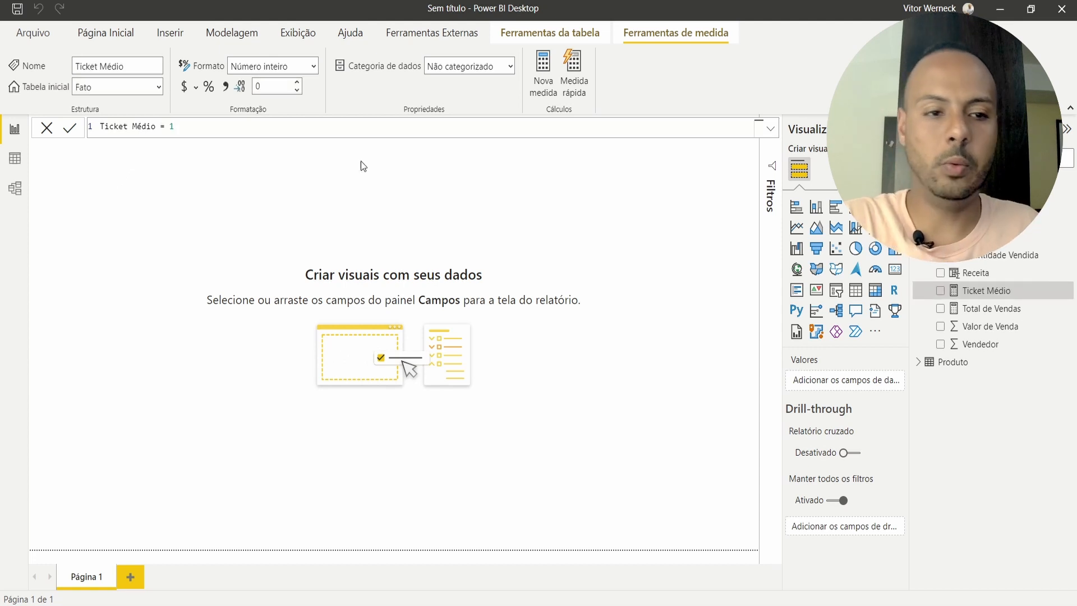
{"action": "left_click", "coordinate": [148, 279]}
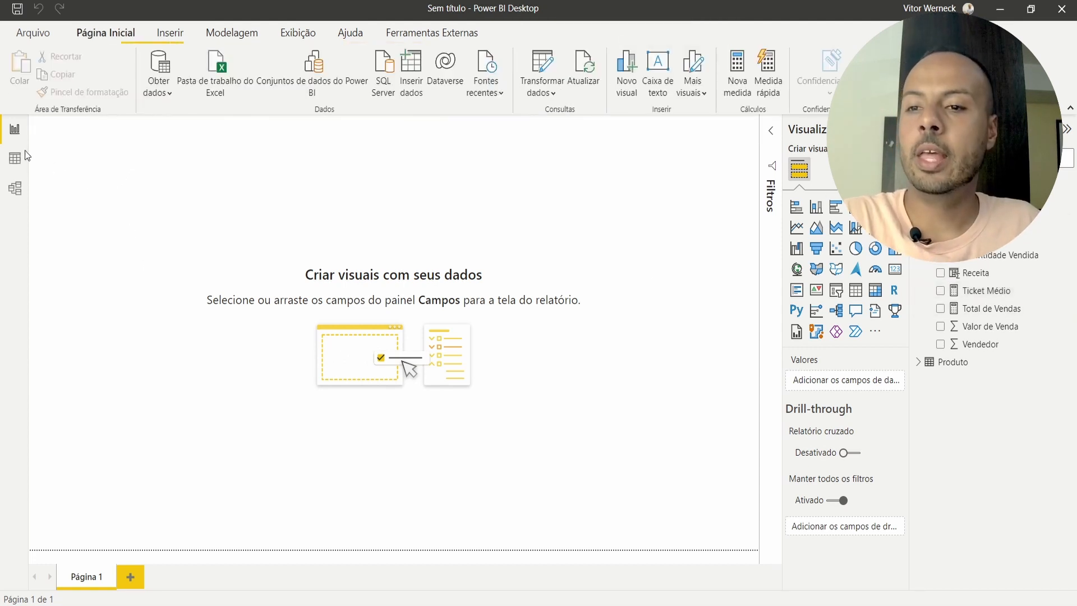
Step: Examine the Receita column and its formula among the Fato table's data
{"action": "left_click", "coordinate": [13, 157]}
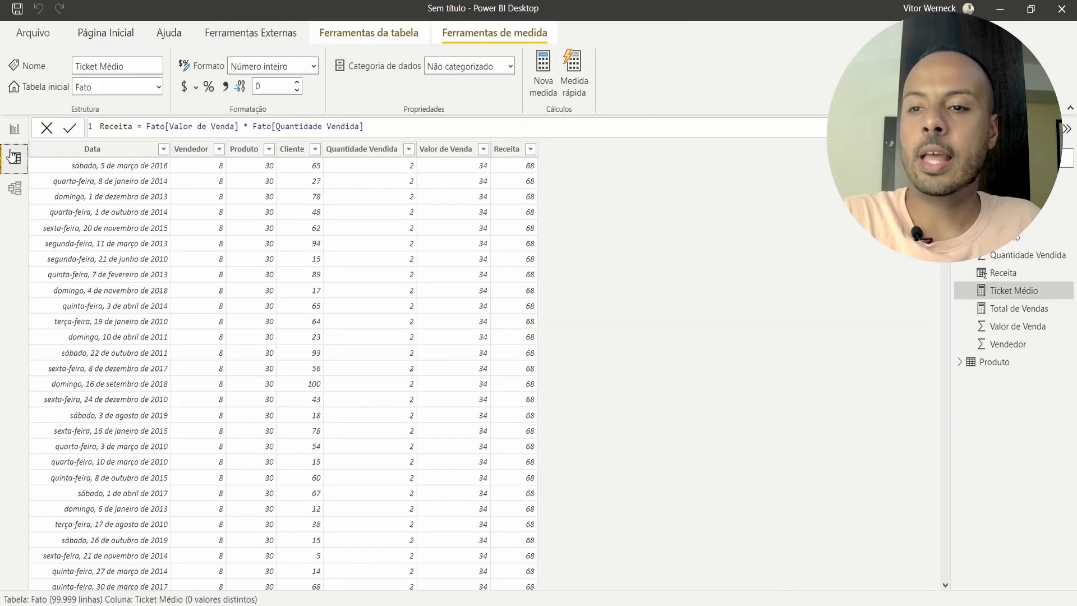
{"action": "left_click", "coordinate": [507, 151]}
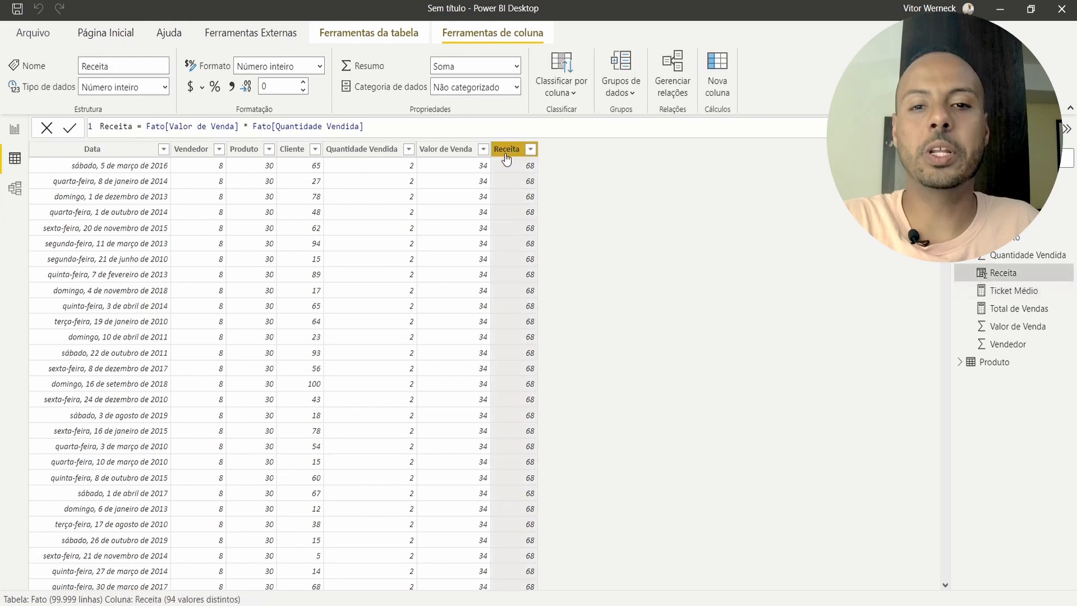
{"action": "left_click", "coordinate": [14, 133]}
{"action": "left_click", "coordinate": [8, 163]}
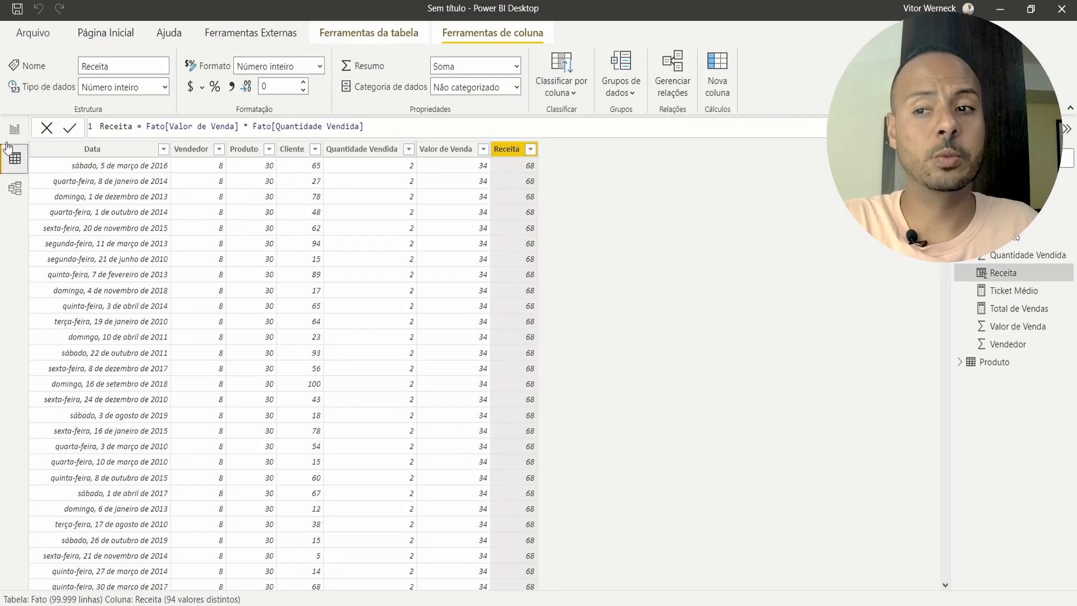
Step: Return to the report page and replace the placeholder in the Ticket Médio formula with SUM(Fato[Receita])
{"action": "left_click", "coordinate": [8, 137]}
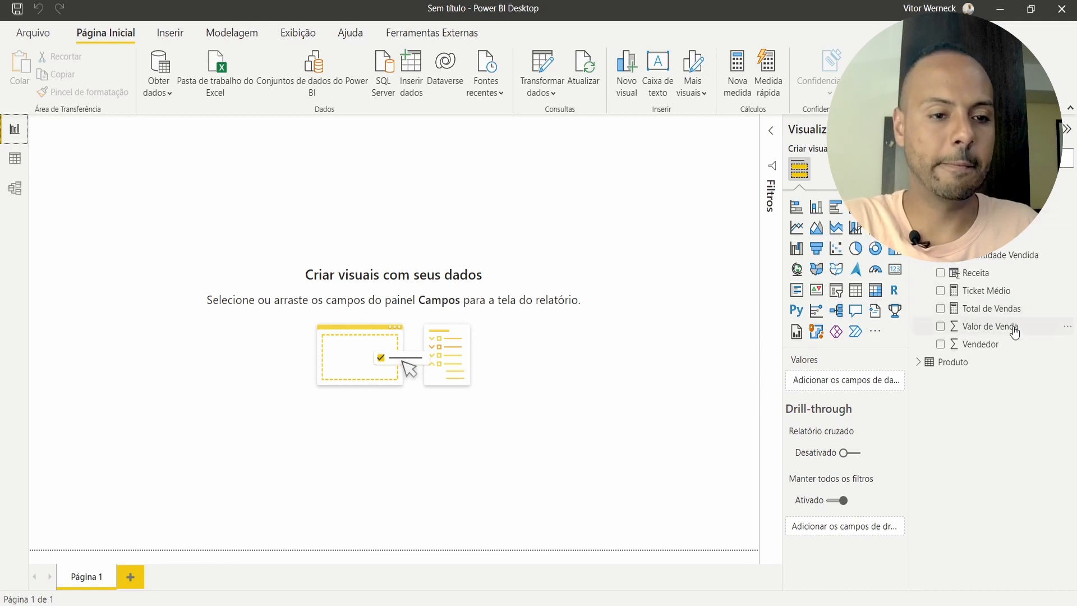
{"action": "left_click", "coordinate": [1006, 292]}
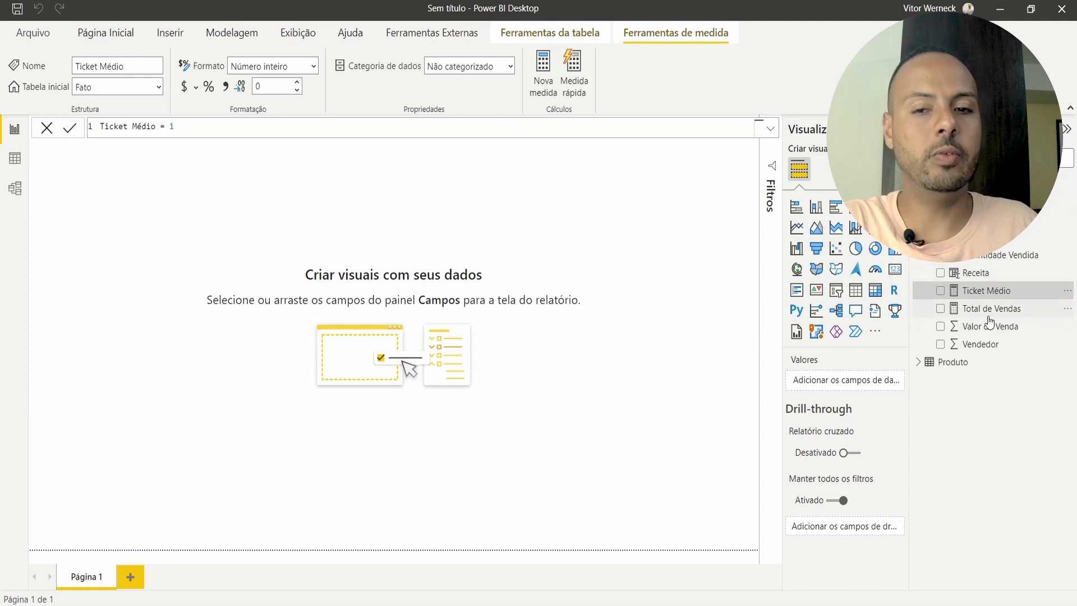
{"action": "left_click", "coordinate": [282, 122]}
{"action": "key", "text": "BackSpace"}
{"action": "type", "text": "recei"}
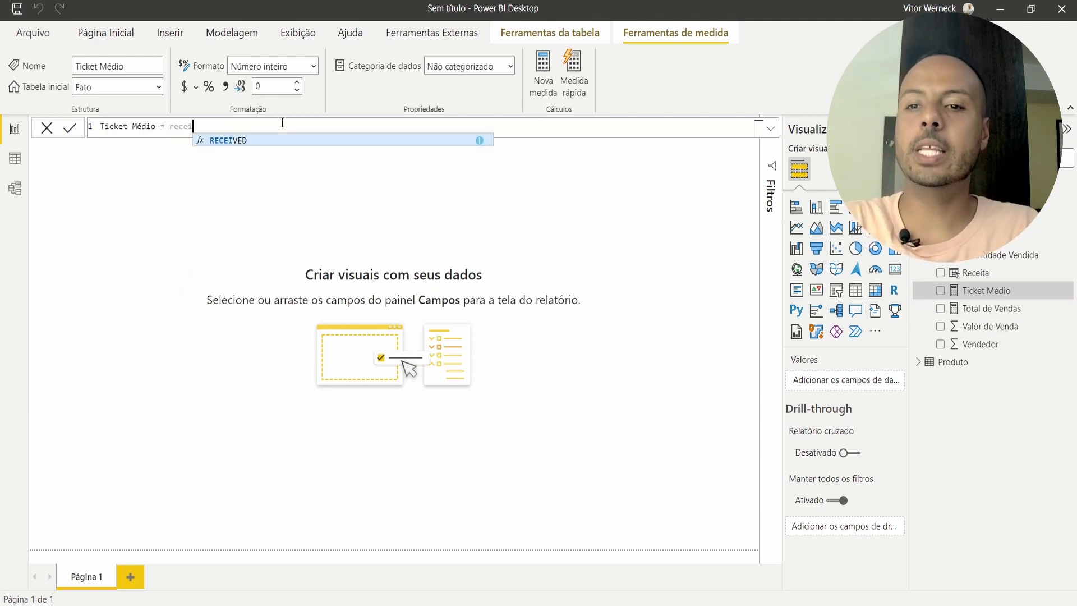
{"action": "key", "text": "BackSpace"}
{"action": "key", "text": "BackSpace"}
{"action": "key", "text": "BackSpace"}
{"action": "key", "text": "BackSpace"}
{"action": "key", "text": "BackSpace"}
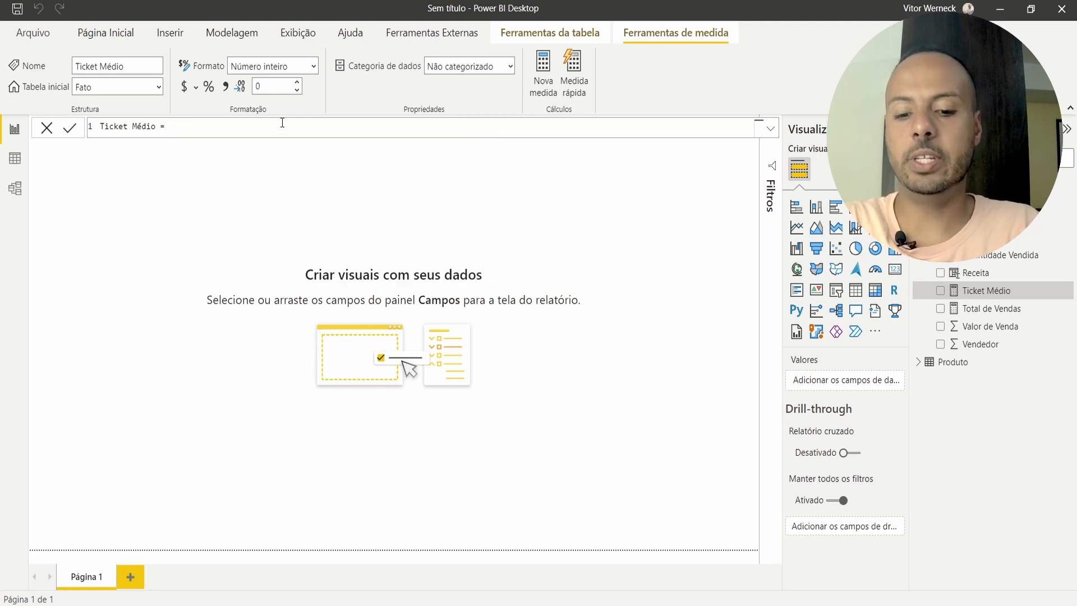
{"action": "type", "text": "SUM(recei"}
{"action": "key", "text": "Tab"}
{"action": "type", "text": ")"}
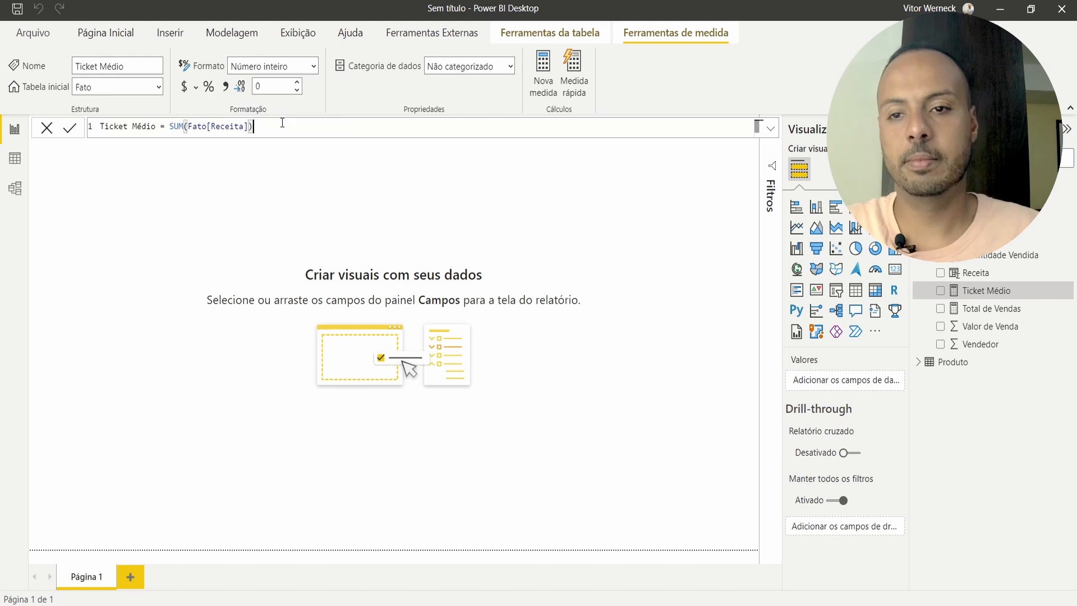
Step: Extend the Ticket Médio formula so the sum of Receita is divided by the Fato[Total de Vendas] measure
{"action": "left_click", "coordinate": [177, 125]}
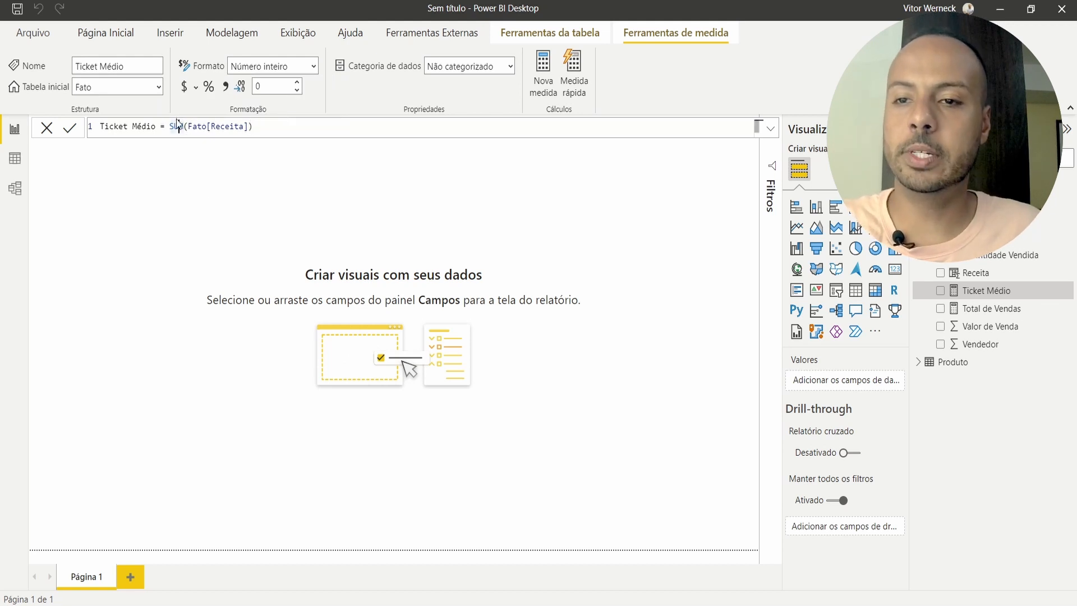
{"action": "left_click_drag", "start_coordinate": [168, 128], "coordinate": [255, 125]}
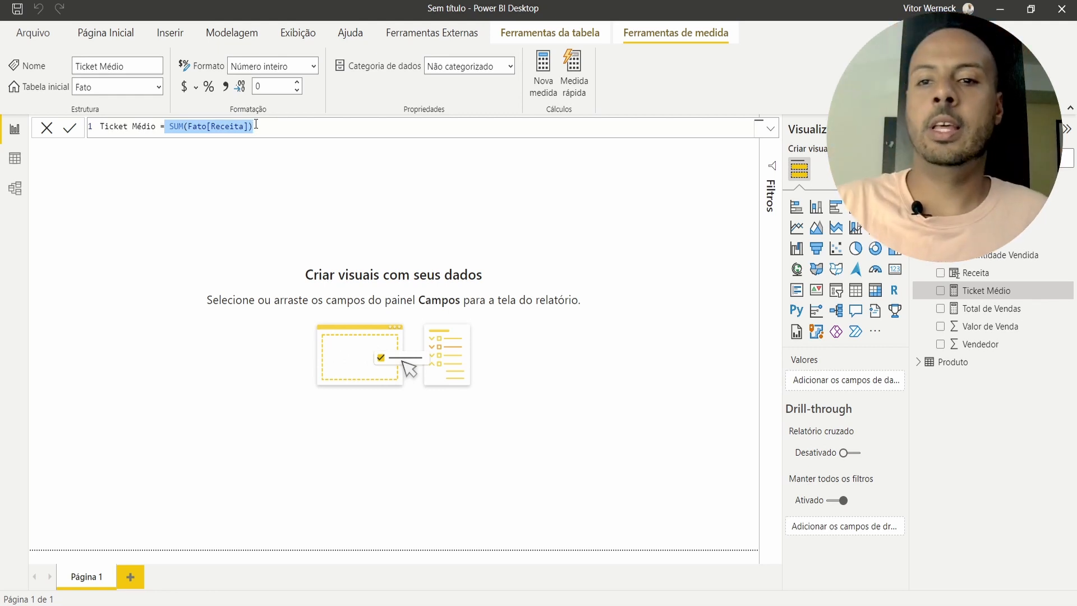
{"action": "left_click", "coordinate": [268, 125]}
{"action": "type", "text": "/ "}
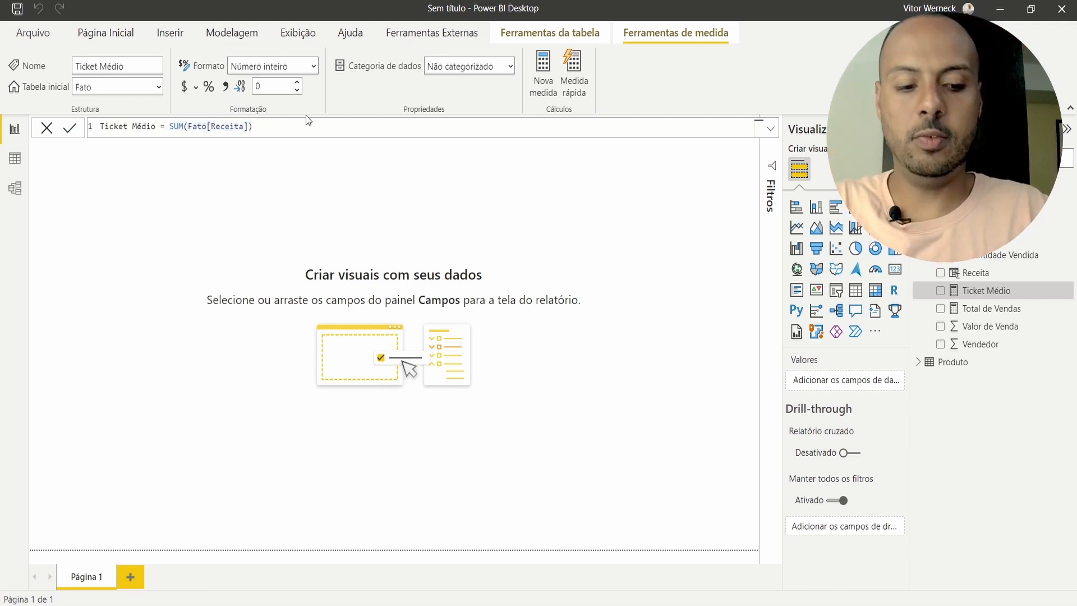
{"action": "type", "text": "total"}
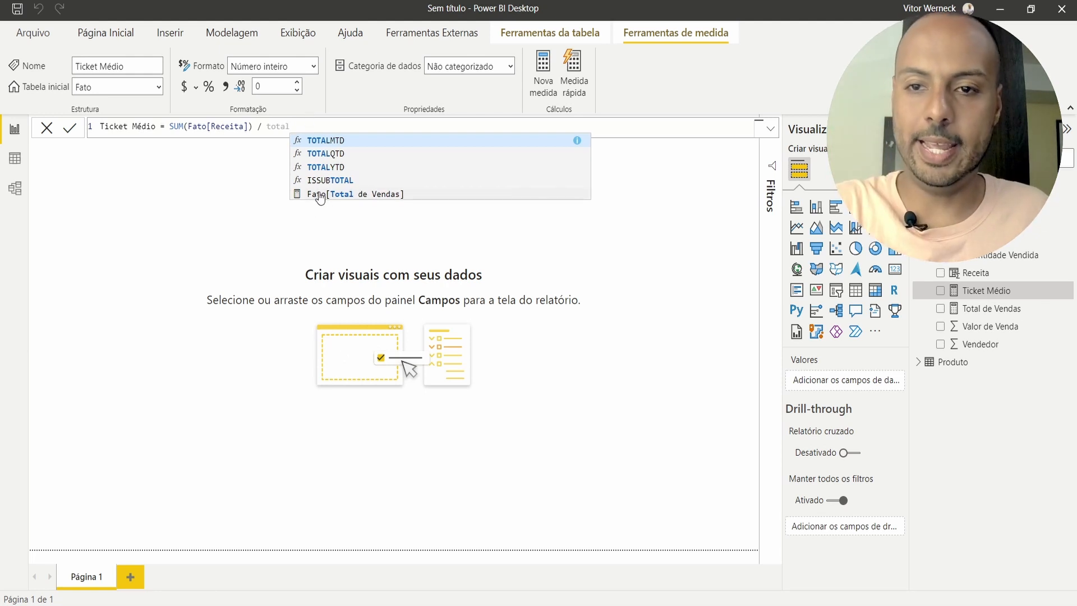
{"action": "left_click", "coordinate": [319, 195]}
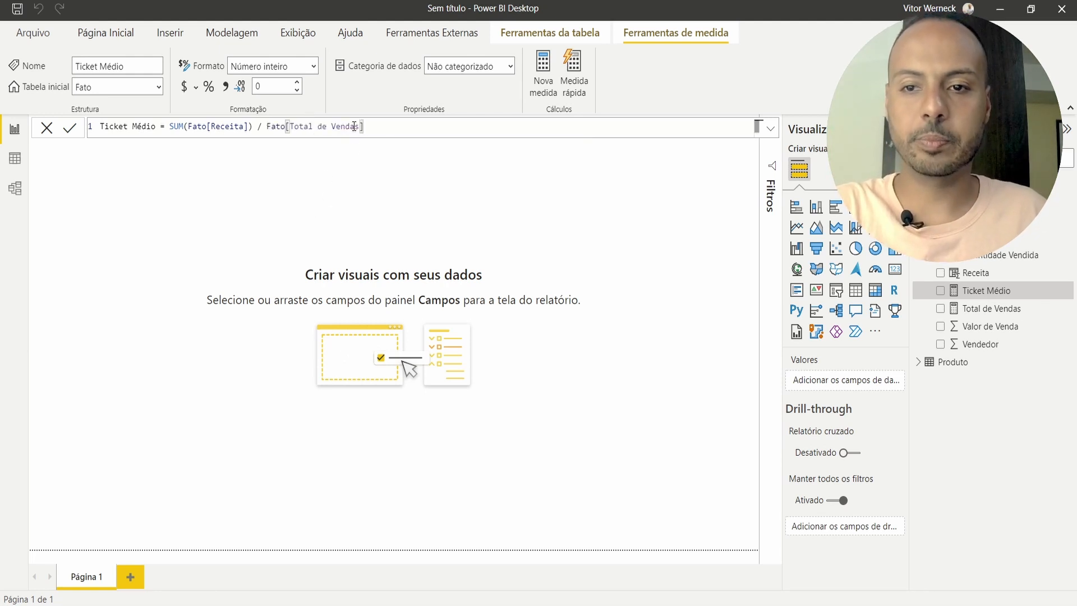
Step: Examine the Fato table prefixes and the Total de Vendas reference in the Ticket Médio formula
{"action": "left_click", "coordinate": [287, 127]}
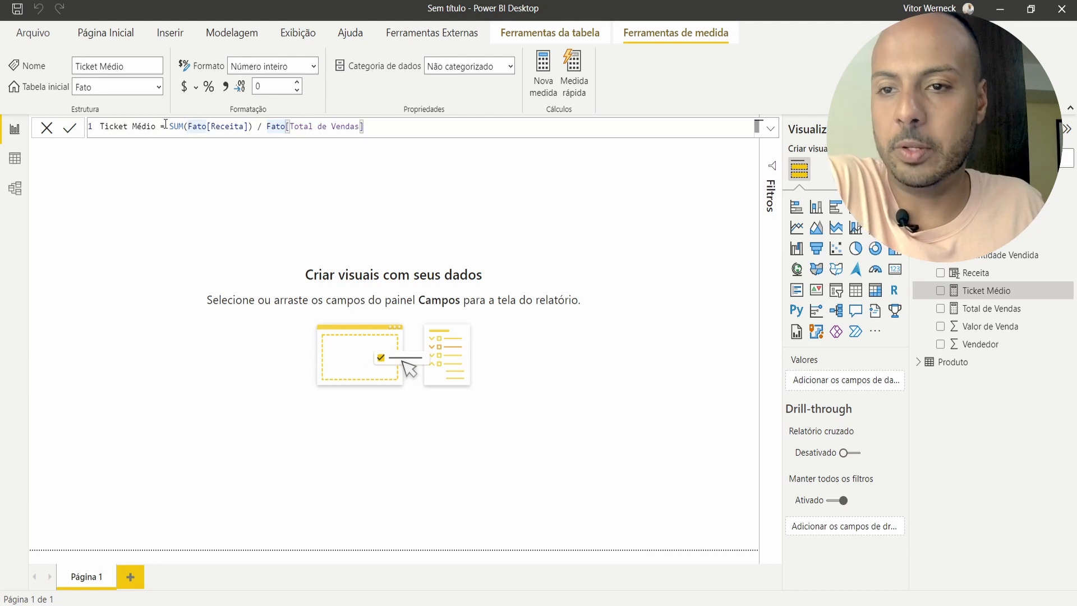
{"action": "mouse_move", "coordinate": [211, 123]}
{"action": "left_mouse_down"}
{"action": "mouse_move", "coordinate": [246, 122]}
{"action": "mouse_move", "coordinate": [207, 124]}
{"action": "left_mouse_up"}
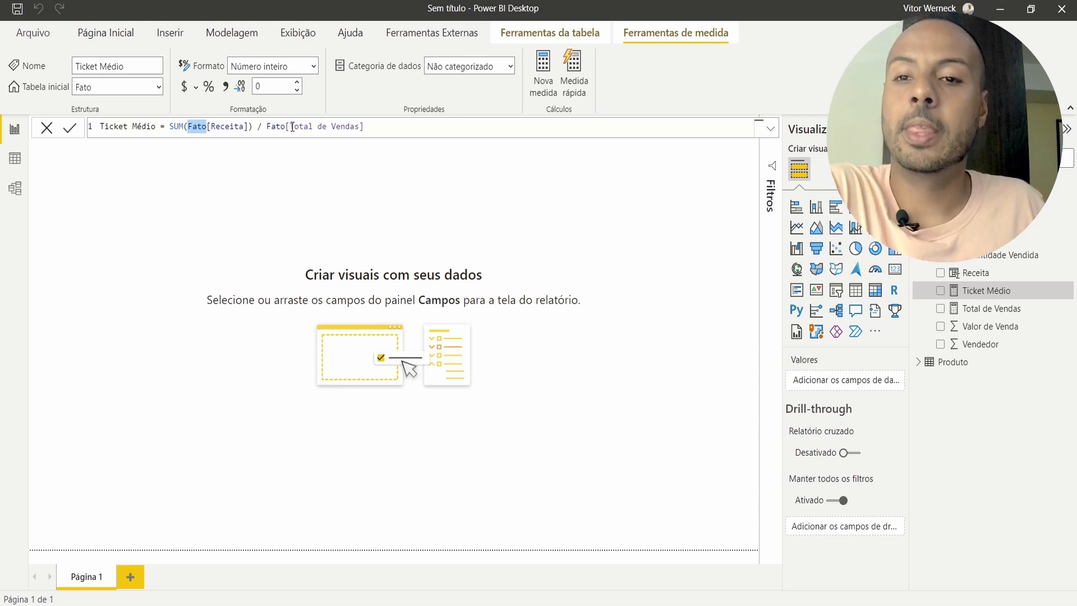
{"action": "left_click_drag", "start_coordinate": [262, 126], "coordinate": [285, 126]}
{"action": "left_click", "coordinate": [436, 126]}
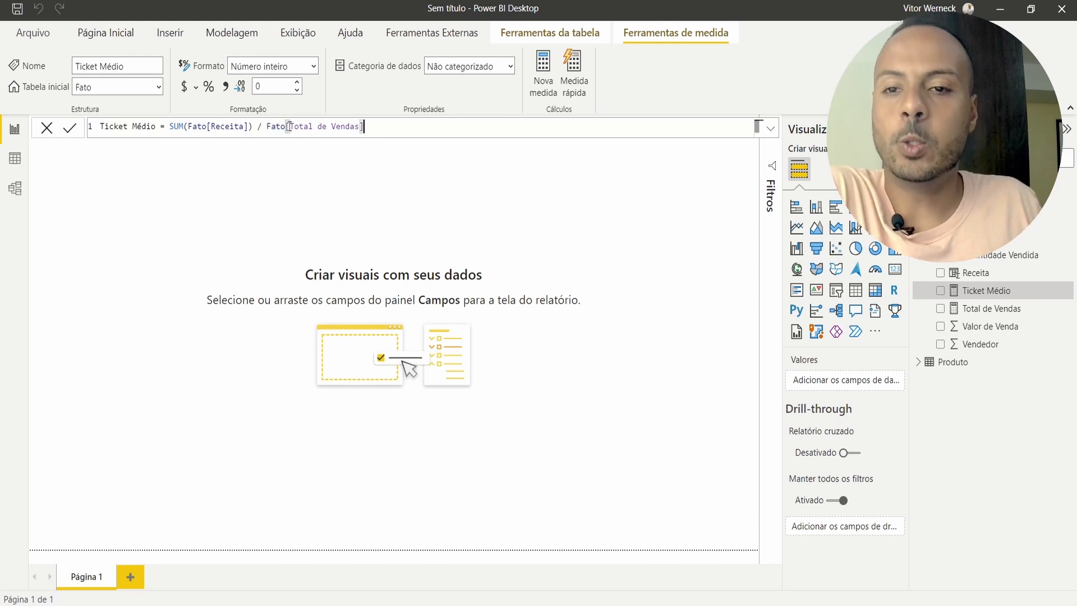
{"action": "left_click_drag", "start_coordinate": [290, 126], "coordinate": [366, 126]}
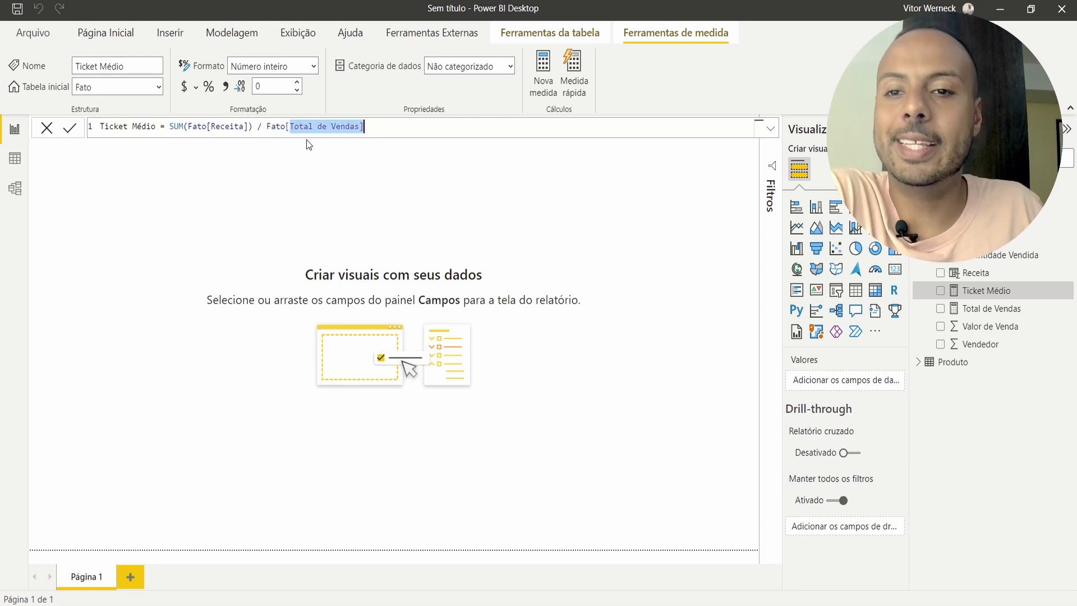
{"action": "left_click_drag", "start_coordinate": [257, 126], "coordinate": [283, 126]}
{"action": "left_click", "coordinate": [273, 126]}
{"action": "double_click", "coordinate": [274, 127]}
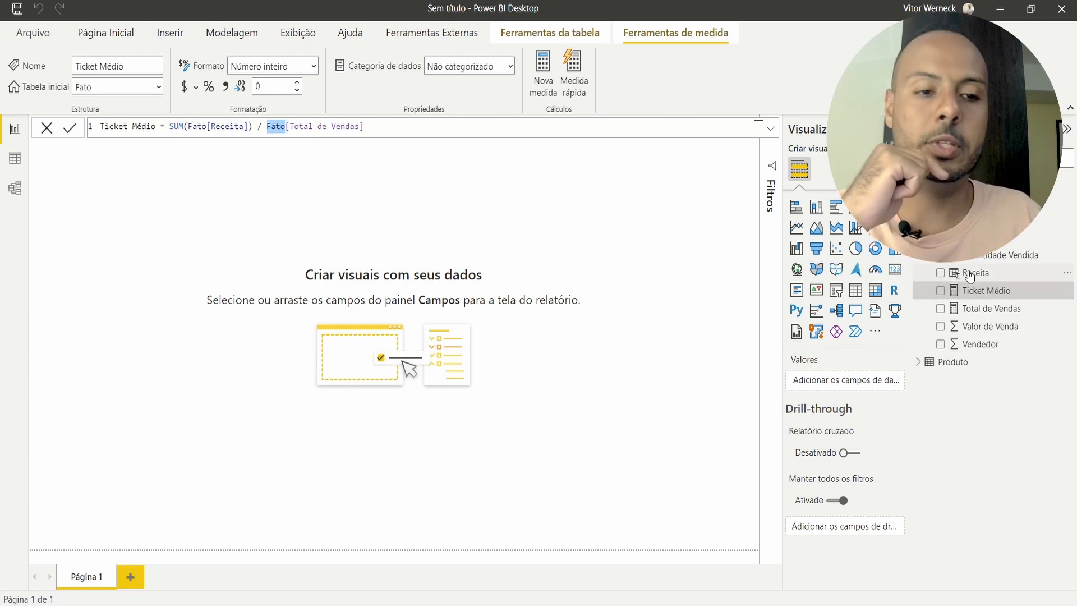
Step: Remove the Fato prefix before [Total de Vendas] in the Ticket Médio formula
{"action": "left_click", "coordinate": [281, 128]}
{"action": "left_click", "coordinate": [286, 127]}
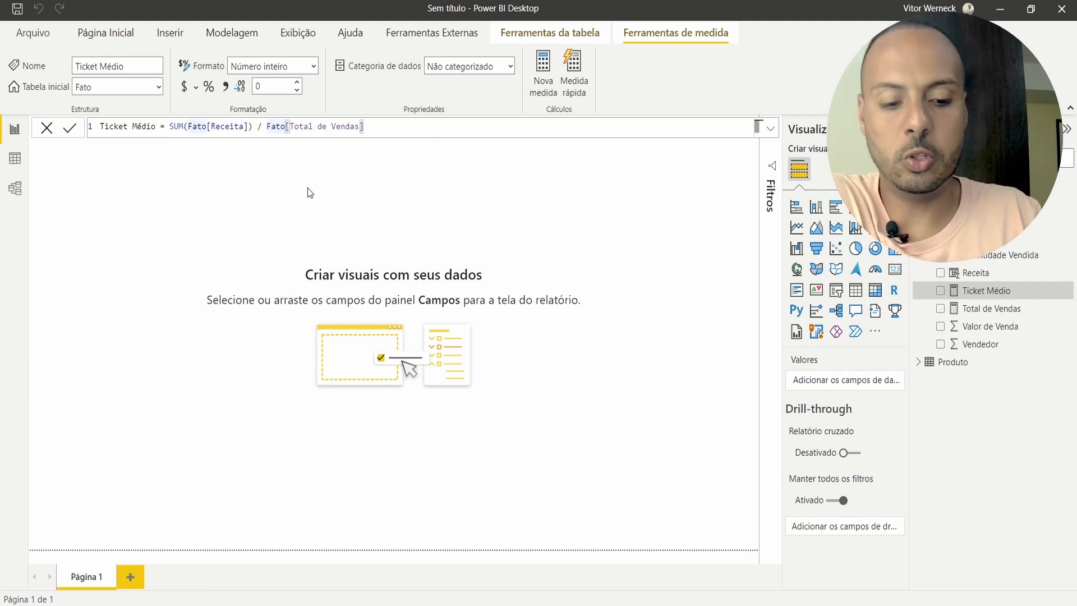
{"action": "key", "text": "BackSpace"}
{"action": "key", "text": "BackSpace"}
{"action": "key", "text": "BackSpace"}
{"action": "key", "text": "BackSpace"}
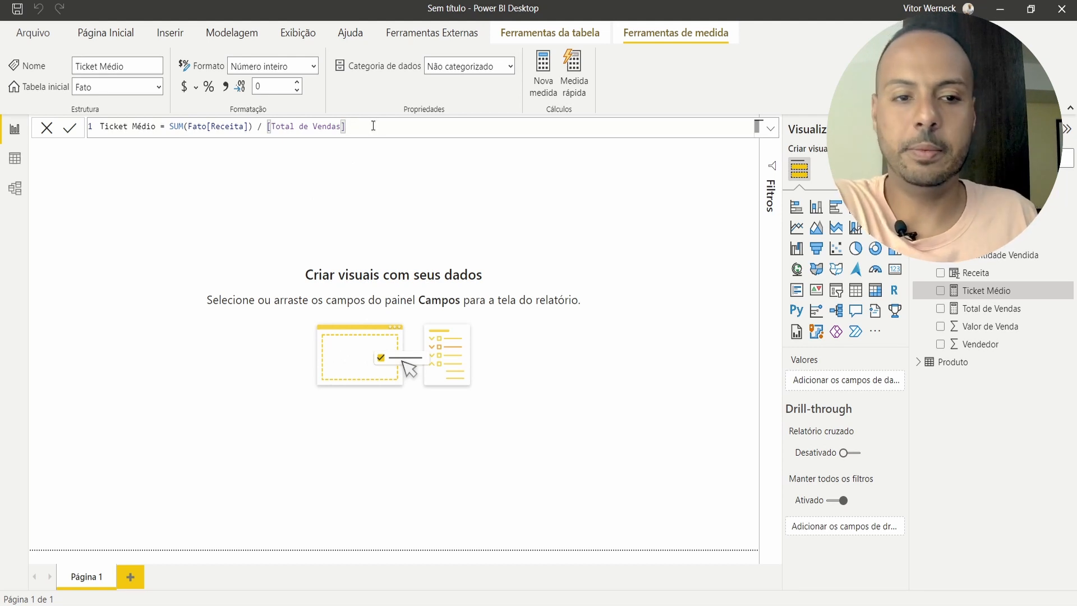
Step: Show the Ticket Médio measure in a card visual and move the card to the lower middle of the report page
{"action": "left_click_drag", "start_coordinate": [984, 291], "coordinate": [365, 217]}
{"action": "left_click", "coordinate": [895, 270]}
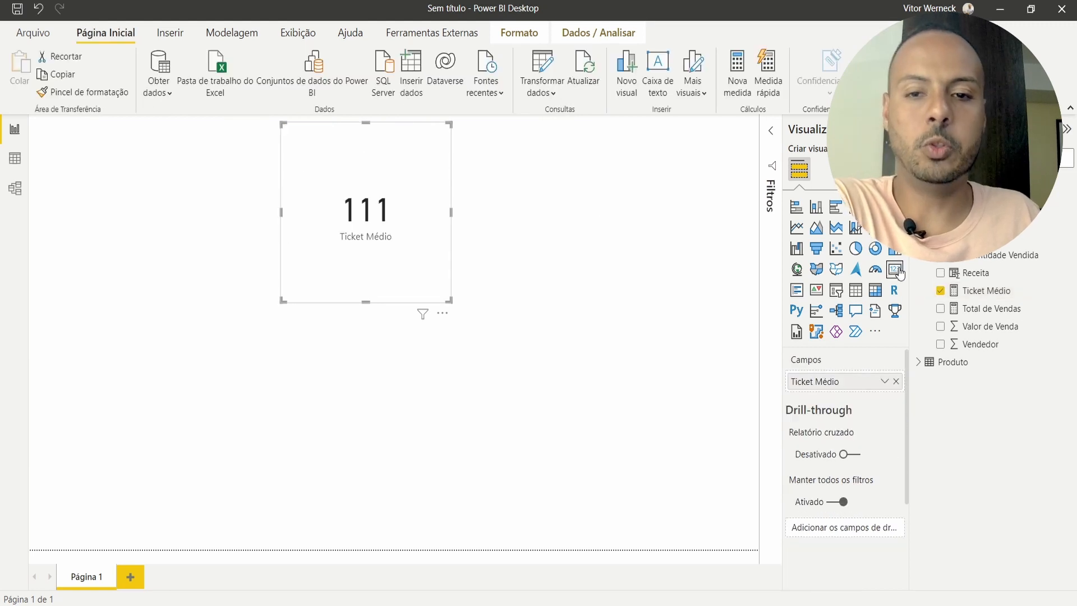
{"action": "left_click_drag", "start_coordinate": [368, 241], "coordinate": [427, 460]}
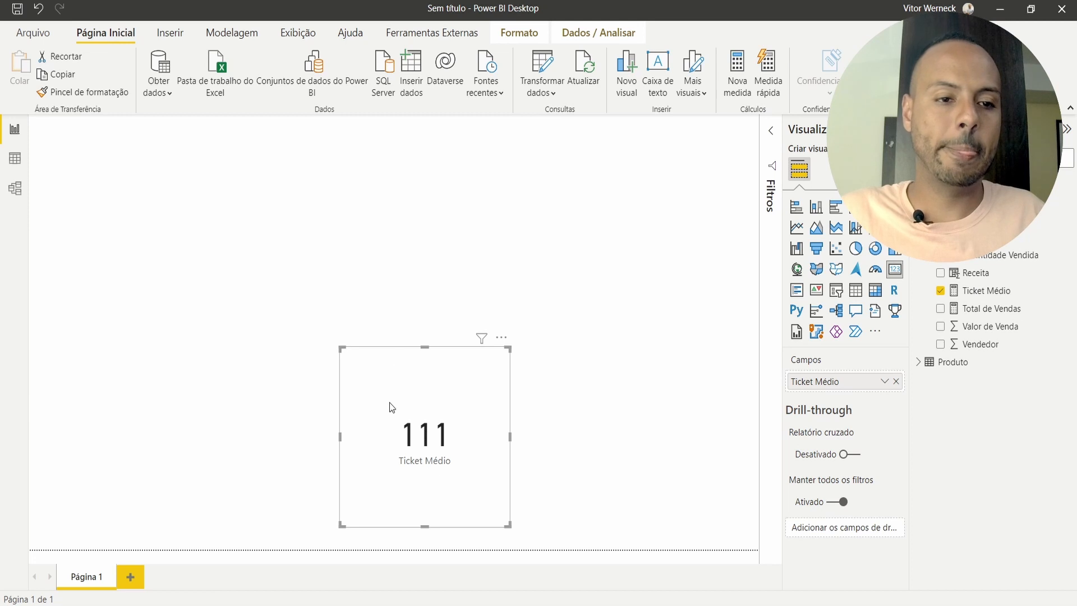
{"action": "left_click", "coordinate": [435, 215]}
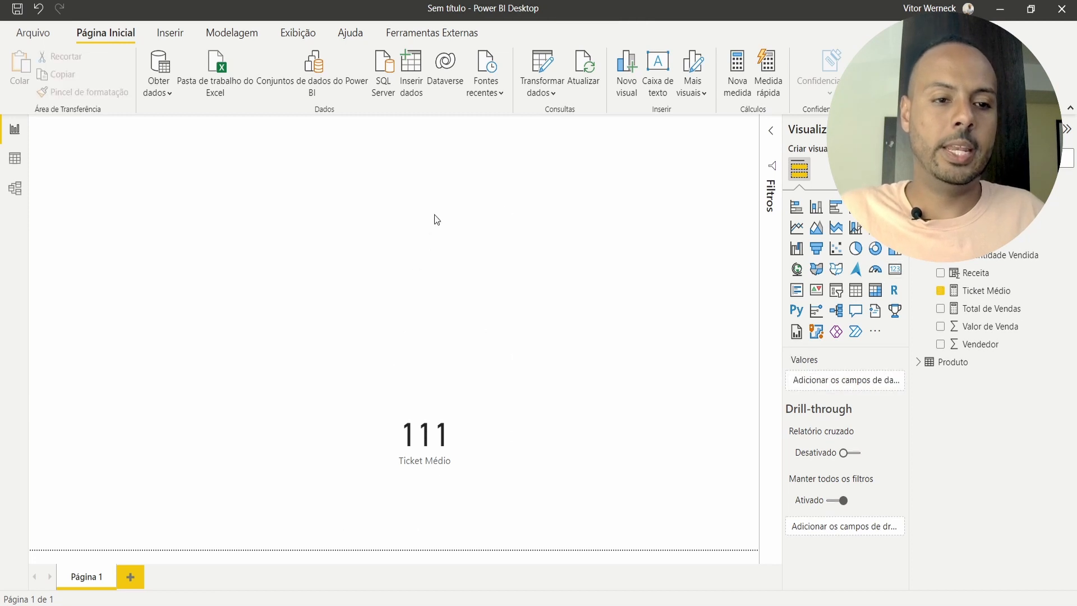
Step: Review the Ticket Médio and Receita formulas, and start a new measure in the Fato table named Receita DAX
{"action": "left_click", "coordinate": [976, 291]}
{"action": "left_click", "coordinate": [974, 273]}
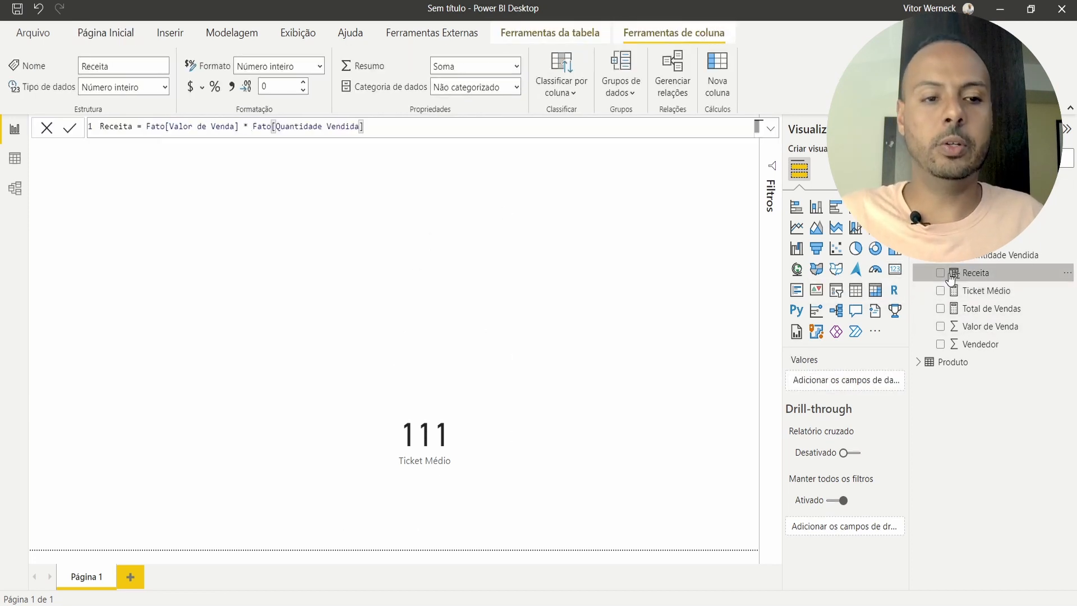
{"action": "right_click", "coordinate": [951, 184]}
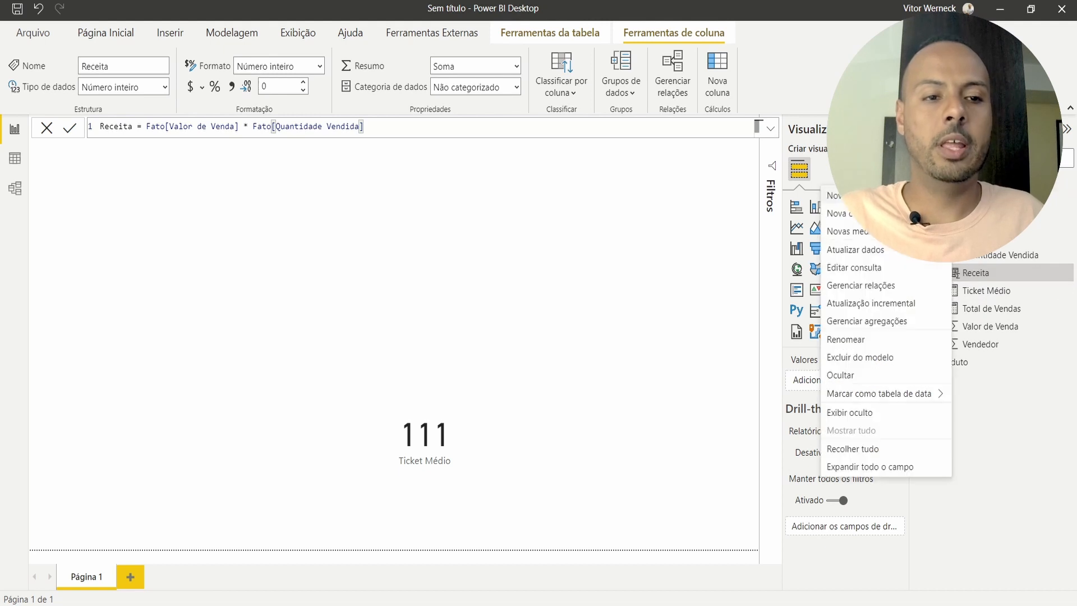
{"action": "left_click", "coordinate": [833, 196]}
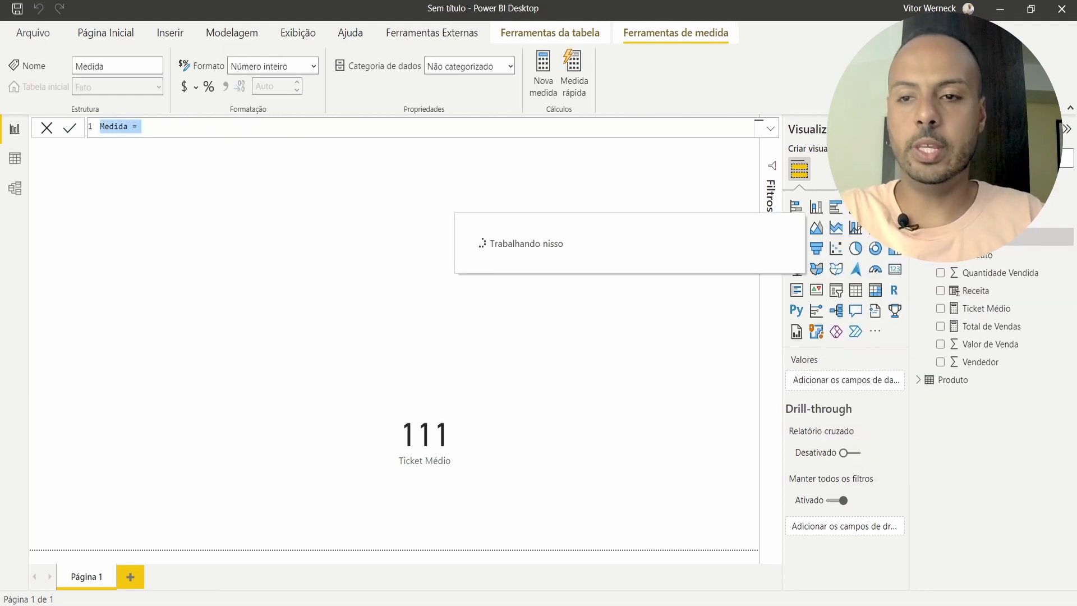
{"action": "type", "text": "Receit"}
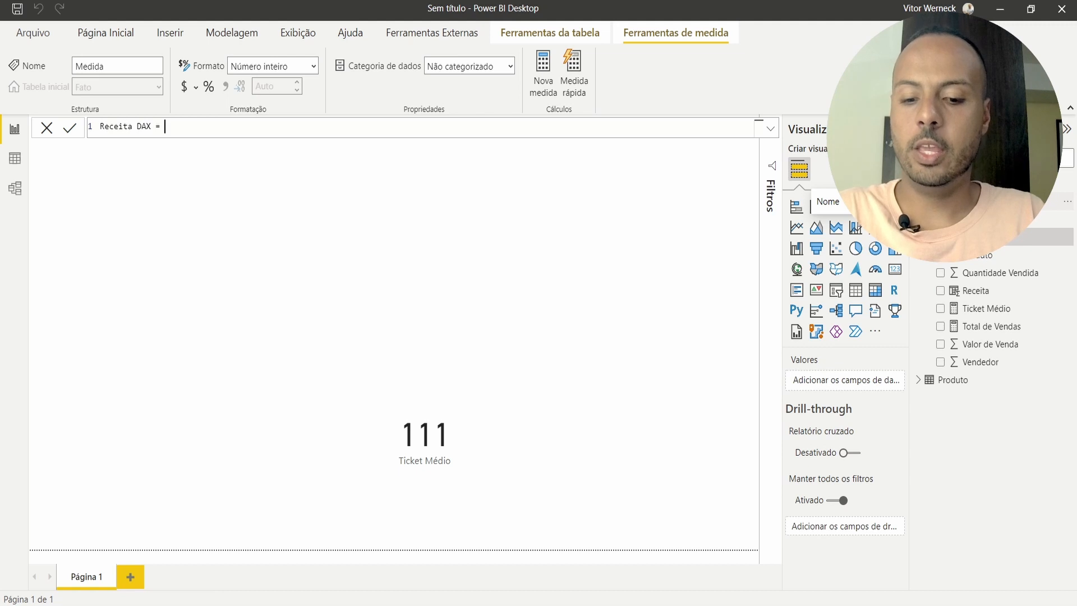
Step: Set the Receita DAX formula to sum(Fato[Receita]) and commit the measure
{"action": "type", "text": "sum"}
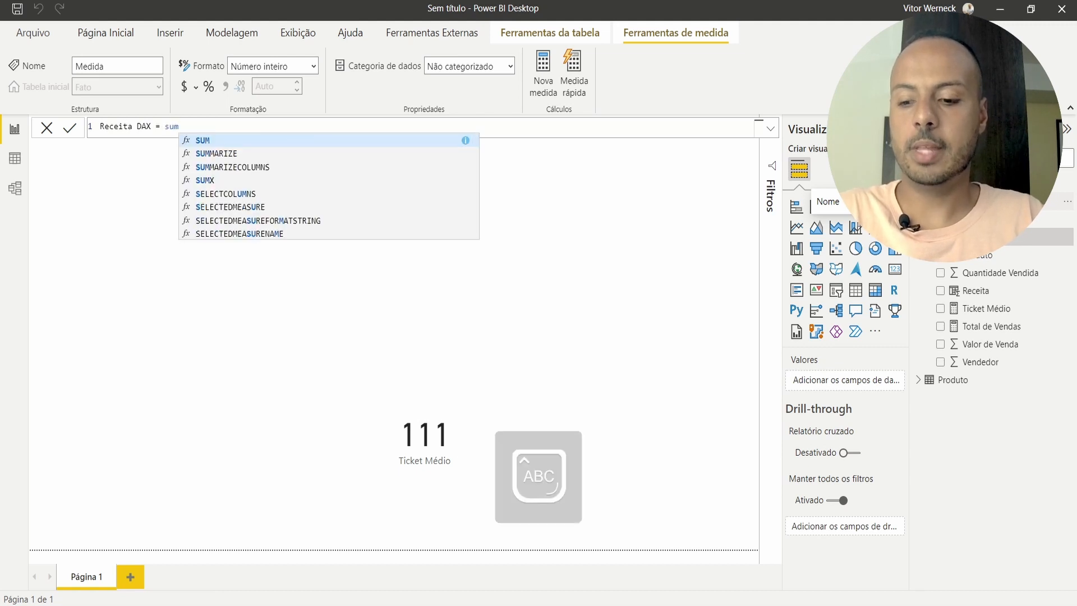
{"action": "type", "text": "("}
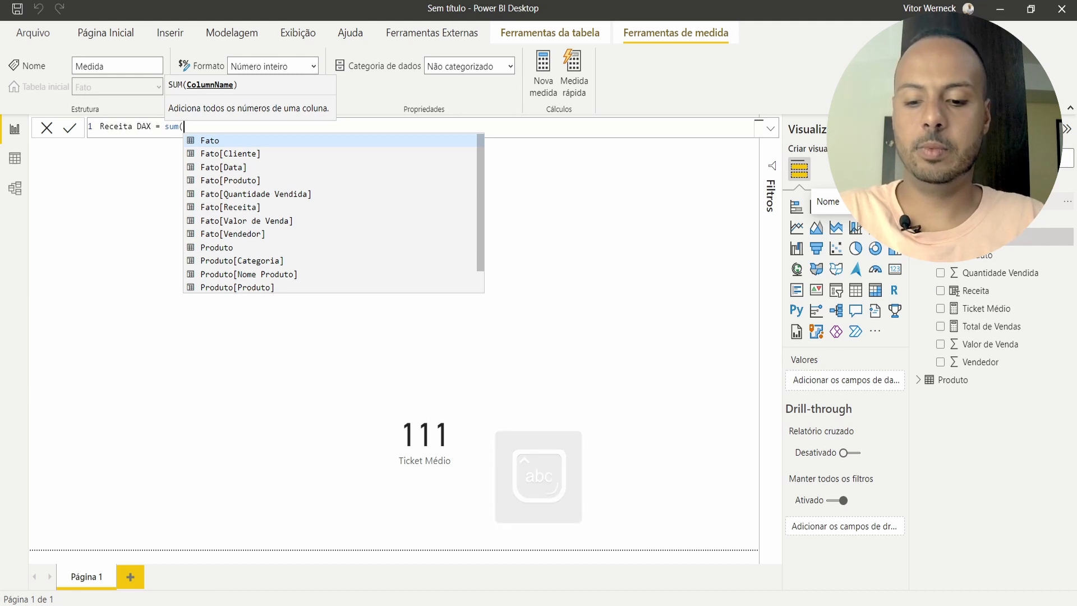
{"action": "type", "text": "fato"}
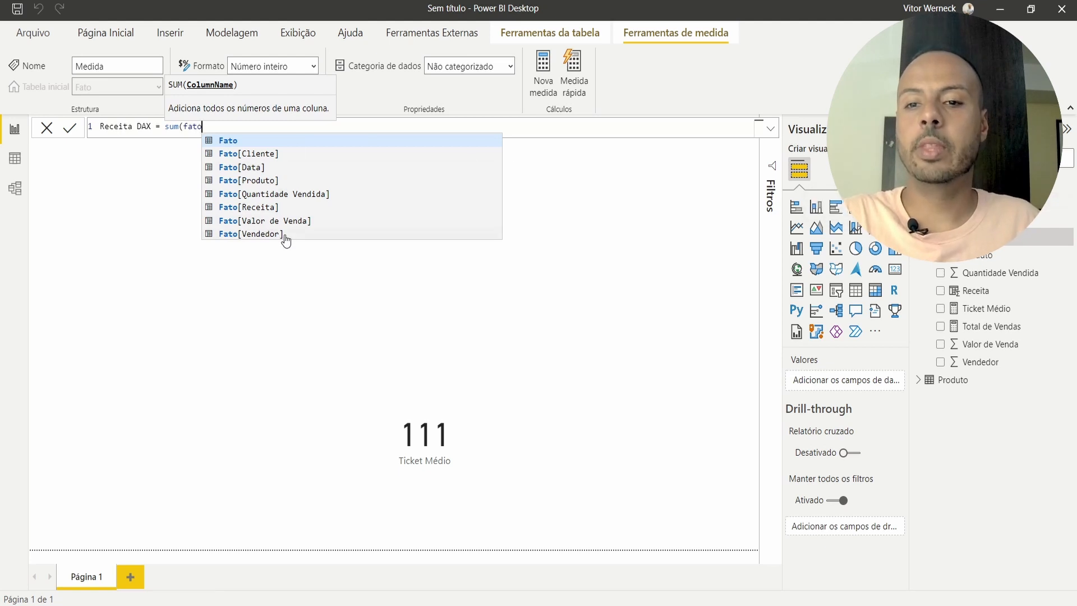
{"action": "left_click", "coordinate": [241, 207]}
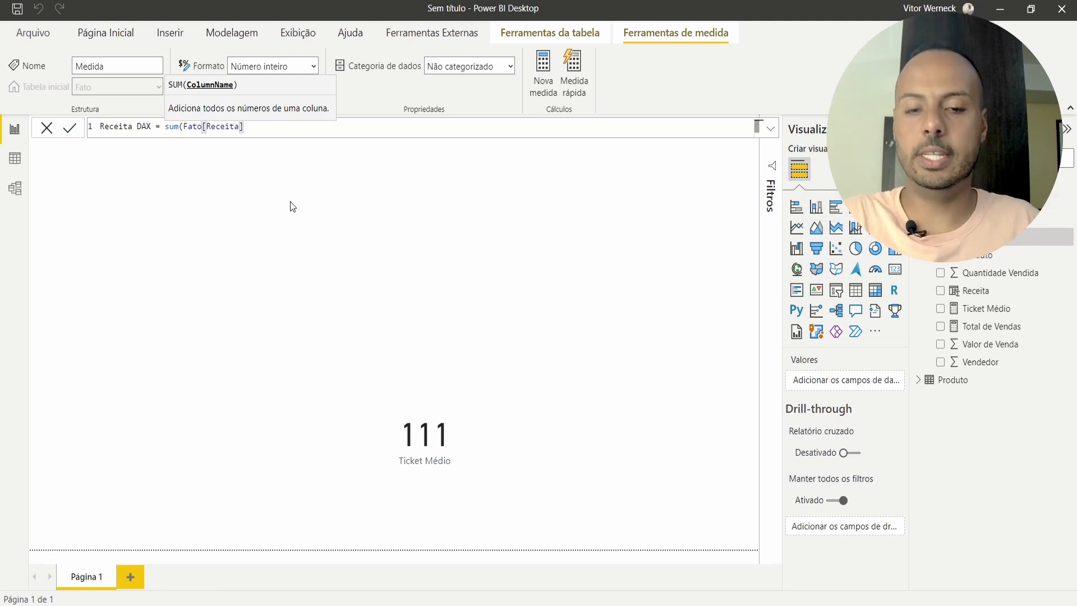
{"action": "type", "text": ")"}
{"action": "key", "text": "Return"}
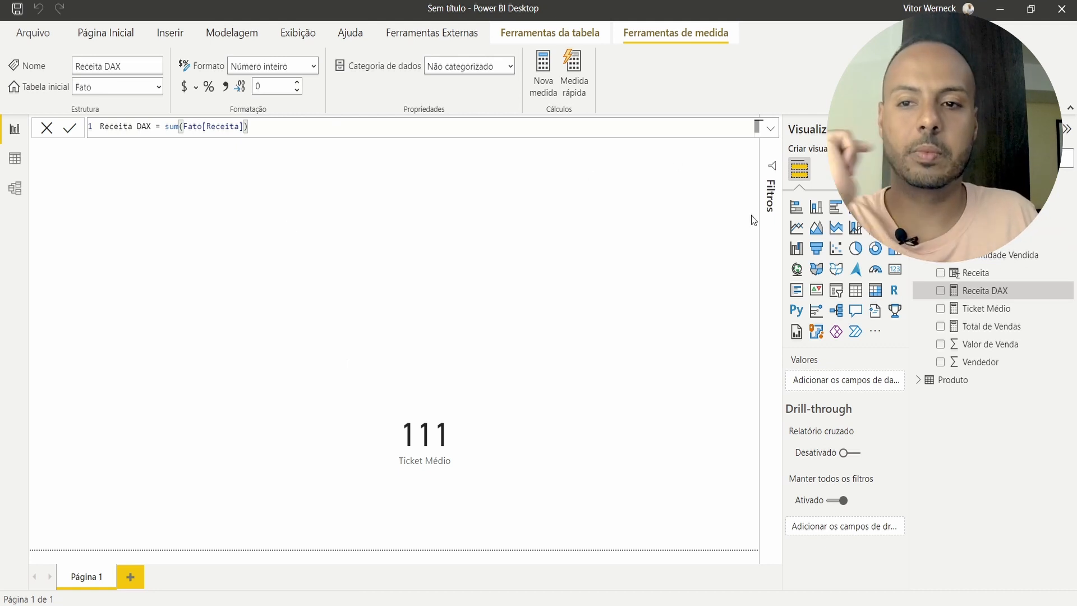
Step: Add the Receita DAX measure to the report page beside the Ticket Médio card and show it as a card
{"action": "left_click_drag", "start_coordinate": [982, 298], "coordinate": [544, 269]}
{"action": "left_click", "coordinate": [894, 270]}
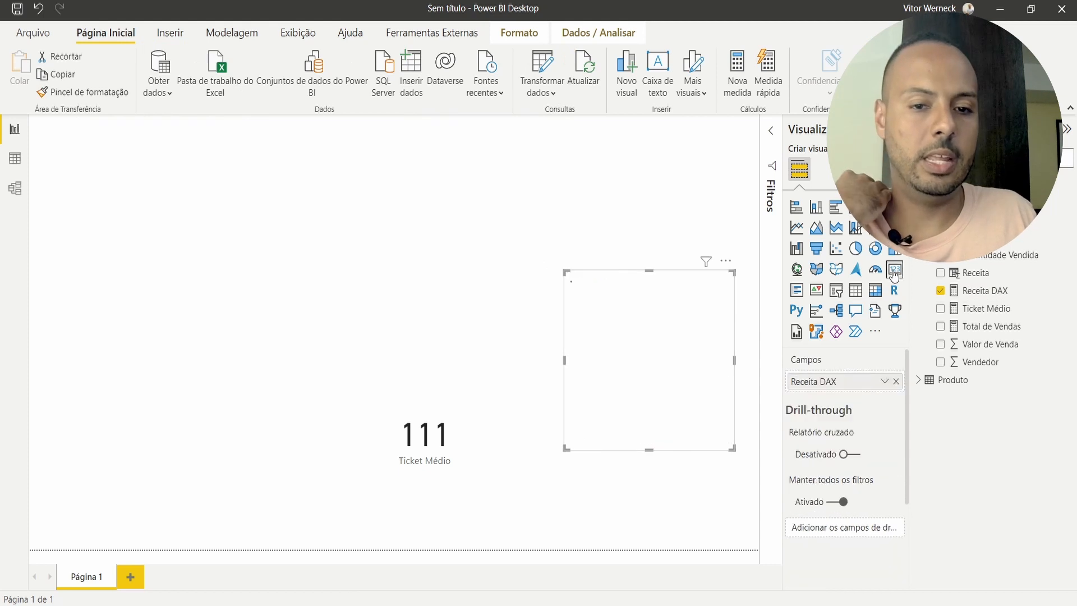
Step: Move the Receita DAX card up on the page and delete it
{"action": "left_click_drag", "start_coordinate": [644, 344], "coordinate": [607, 298]}
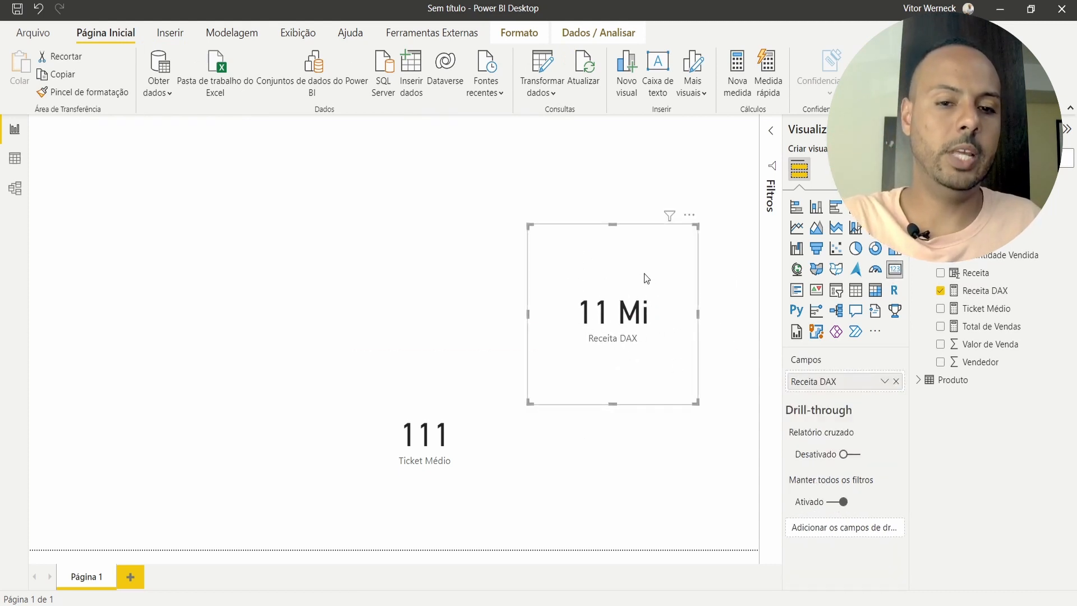
{"action": "key", "text": "Delete"}
Step: Examine the calculated Receita column in the Fato table's data and return to the report page
{"action": "left_click", "coordinate": [14, 158]}
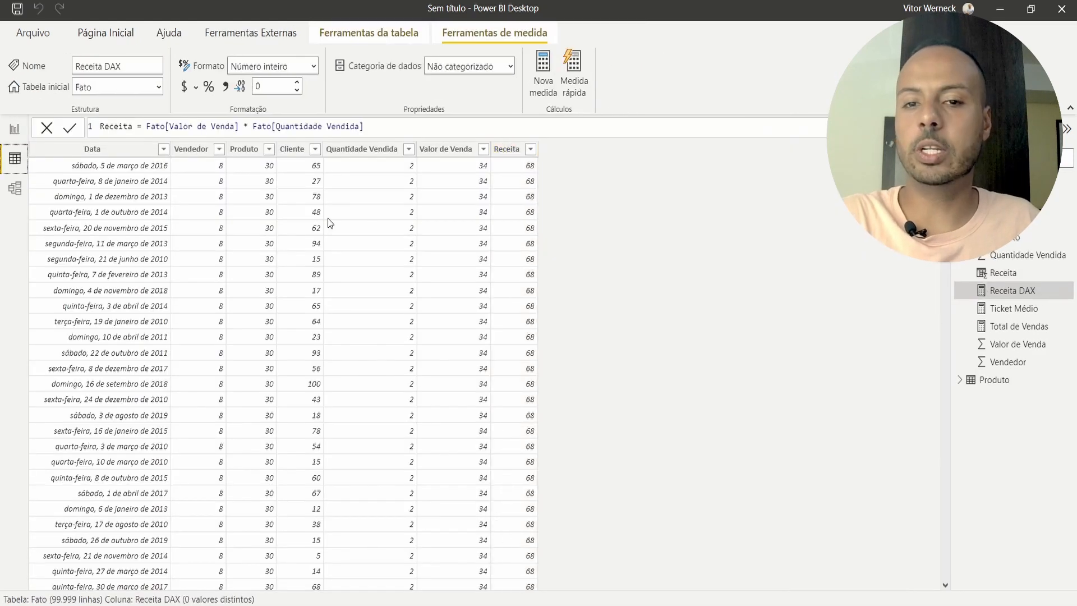
{"action": "left_click", "coordinate": [508, 150]}
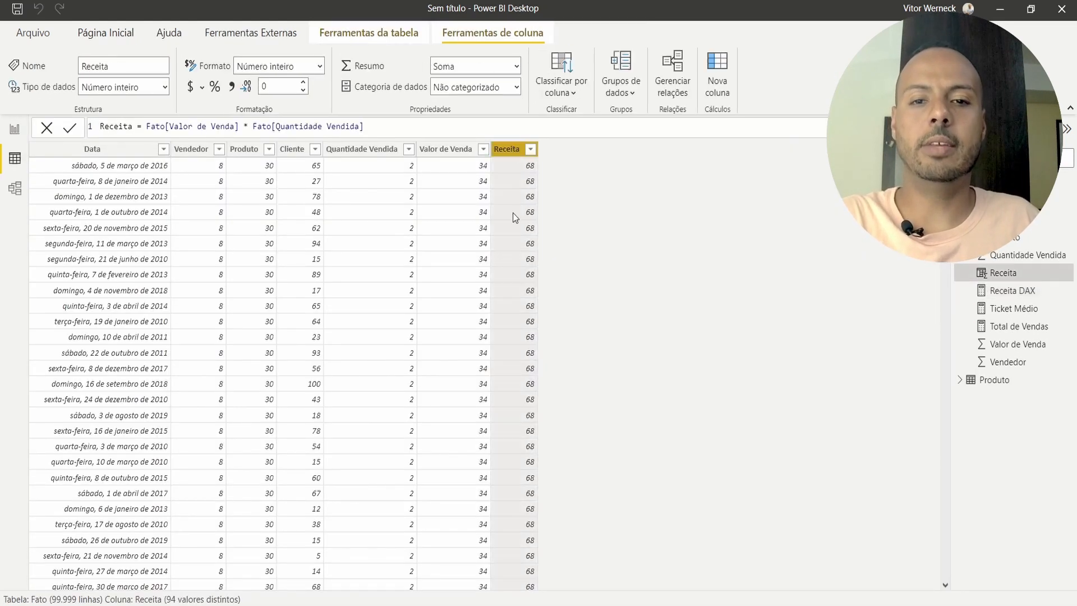
{"action": "left_click", "coordinate": [14, 129]}
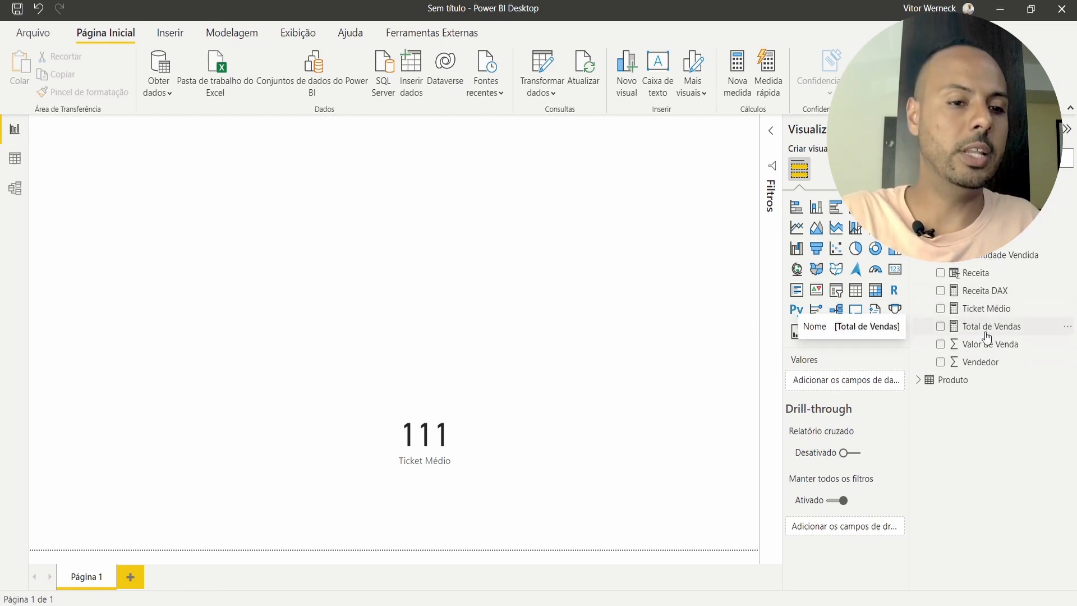
Step: Edit the Ticket Médio measure to divide [Receita DAX] by [Total de Vendas] instead of using SUM(Fato[Receita])
{"action": "left_click", "coordinate": [1004, 310]}
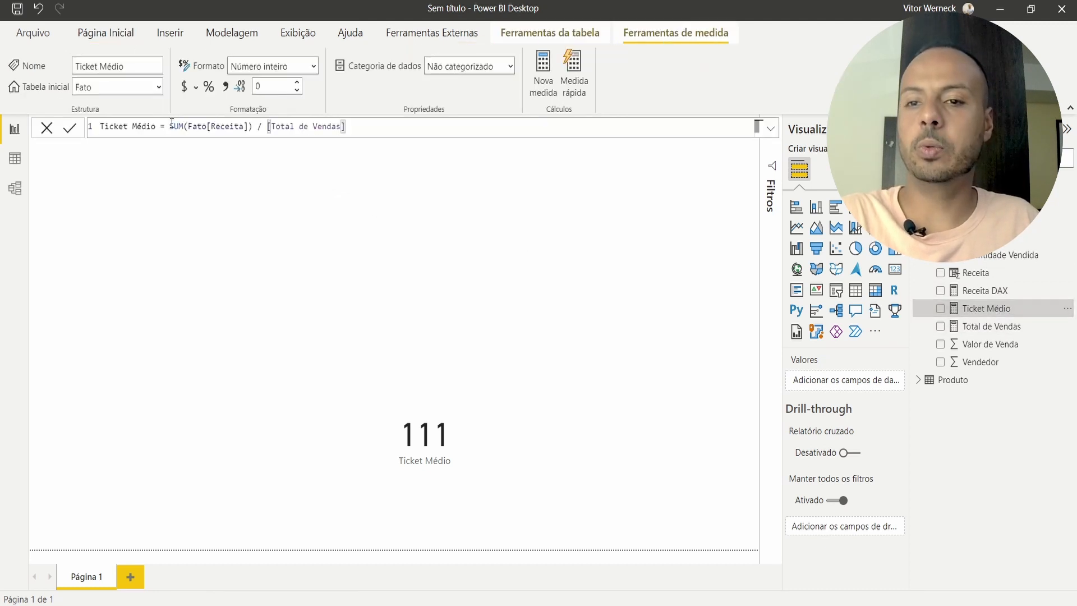
{"action": "left_click_drag", "start_coordinate": [171, 125], "coordinate": [248, 127]}
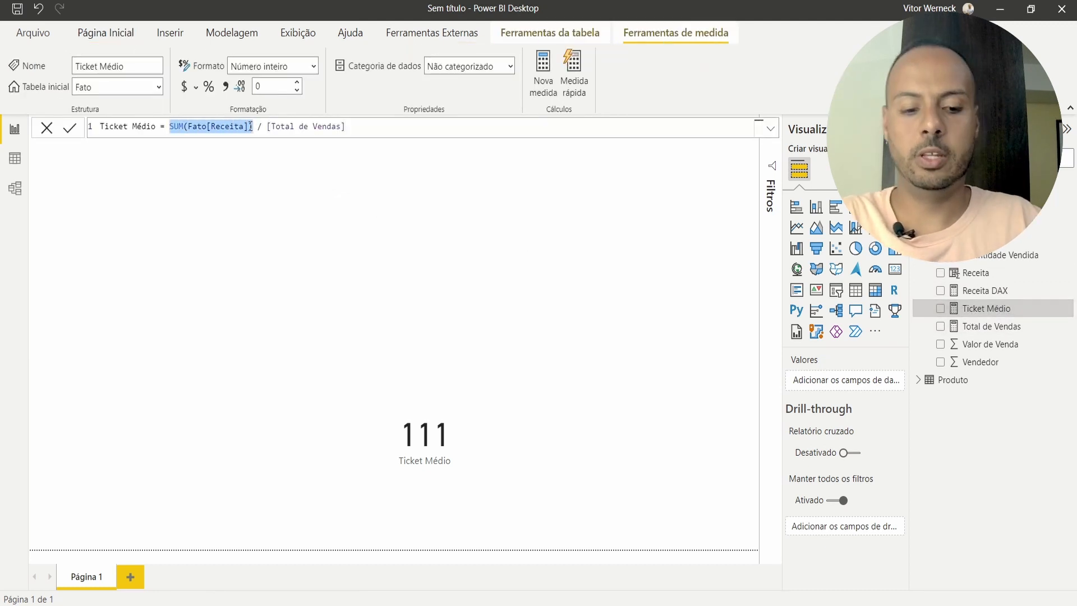
{"action": "key", "text": "BackSpace"}
{"action": "type", "text": "recei"}
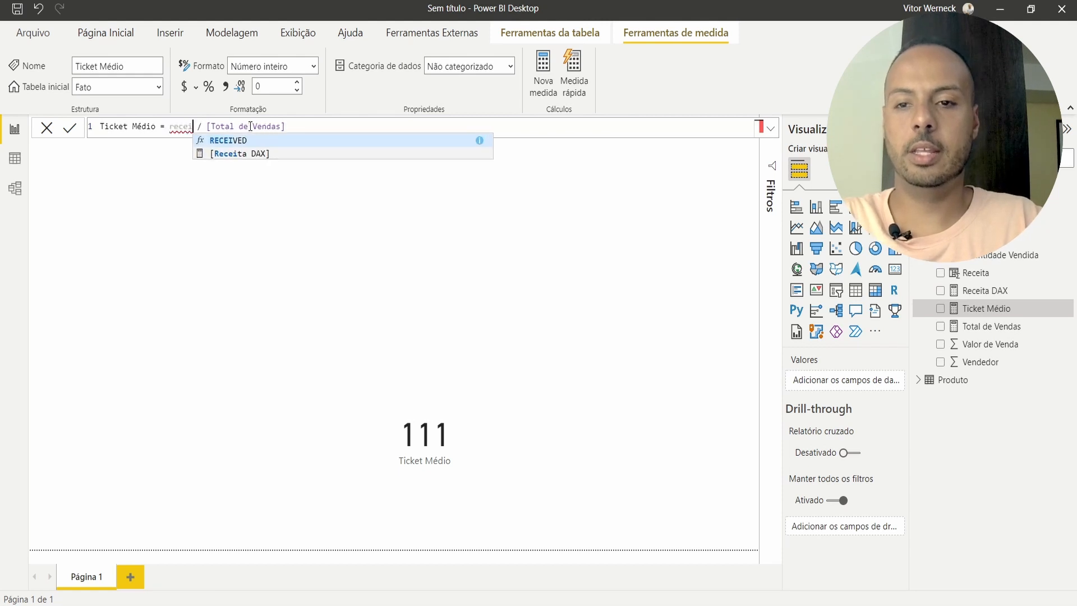
{"action": "key", "text": "Down"}
{"action": "key", "text": "Tab"}
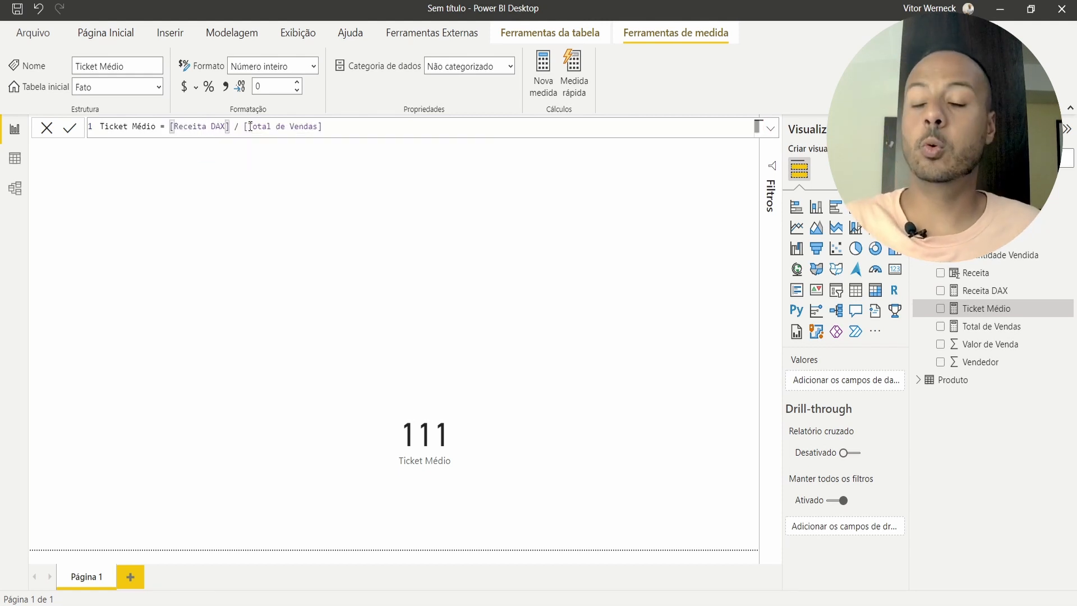
{"action": "left_click_drag", "start_coordinate": [171, 127], "coordinate": [352, 131]}
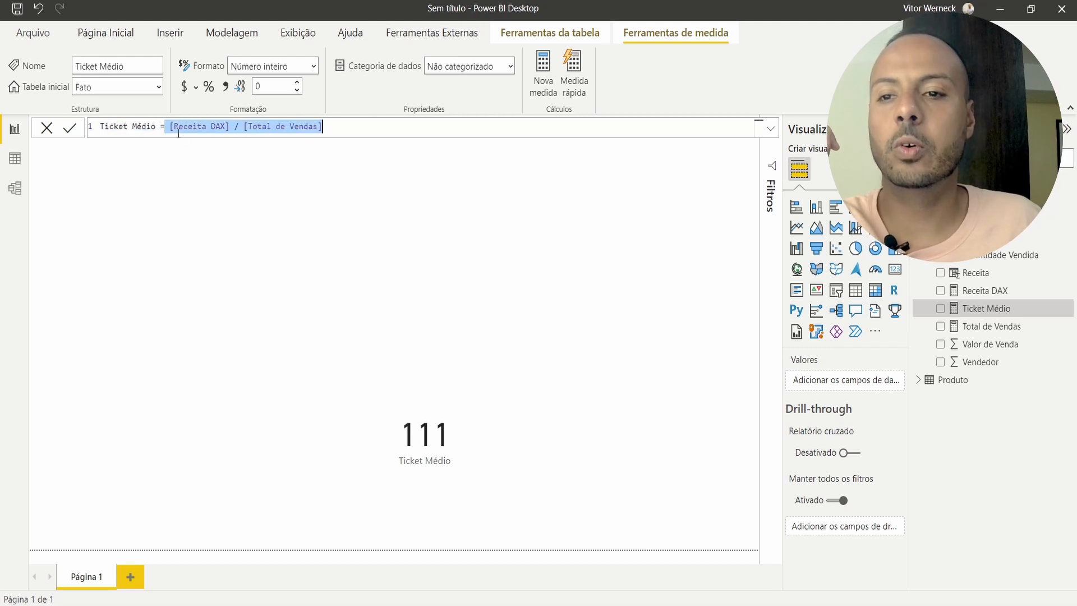
{"action": "left_click", "coordinate": [174, 127]}
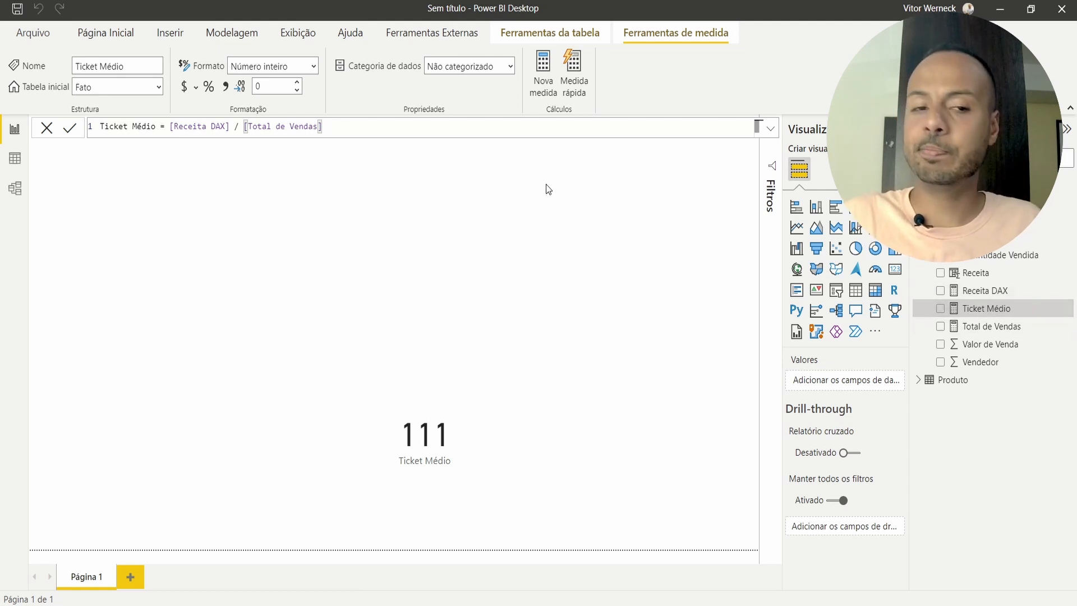
Step: Discard a trial Ticket Médio chart and add cards showing Receita DAX and Total de Vendas beside the Ticket Médio card
{"action": "left_click_drag", "start_coordinate": [969, 306], "coordinate": [437, 263]}
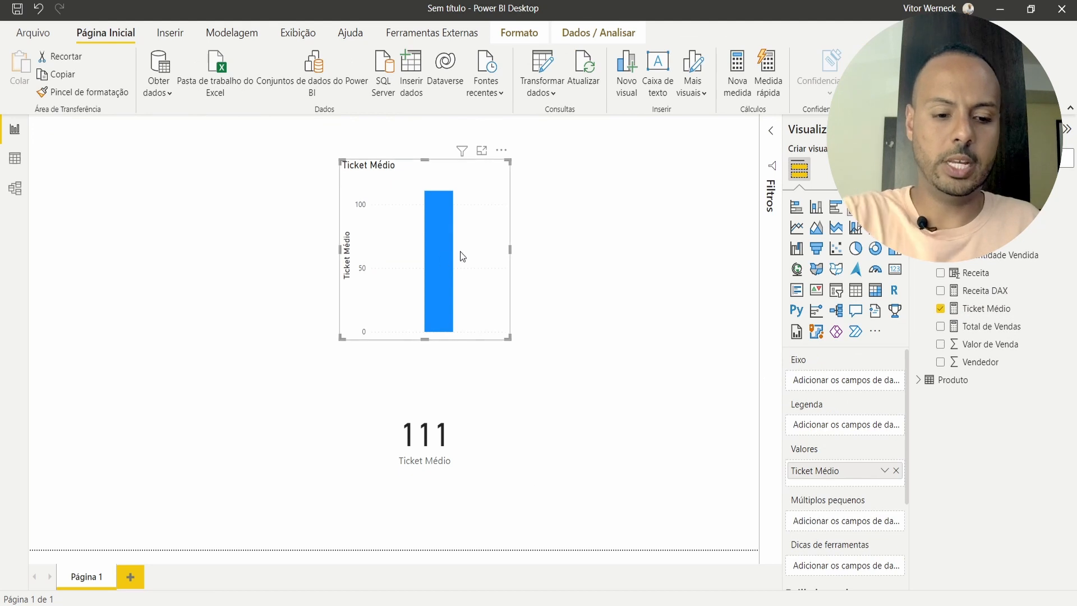
{"action": "key", "text": "Delete"}
{"action": "left_click_drag", "start_coordinate": [986, 329], "coordinate": [537, 237]}
{"action": "left_click_drag", "start_coordinate": [985, 290], "coordinate": [382, 264]}
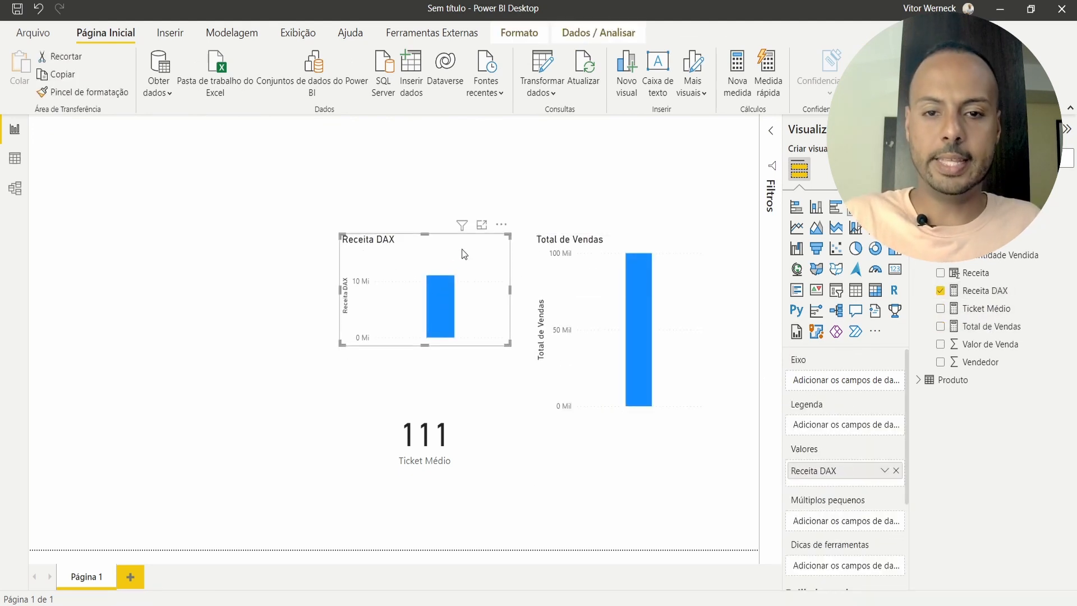
{"action": "left_click", "coordinate": [894, 269]}
{"action": "left_click", "coordinate": [672, 282]}
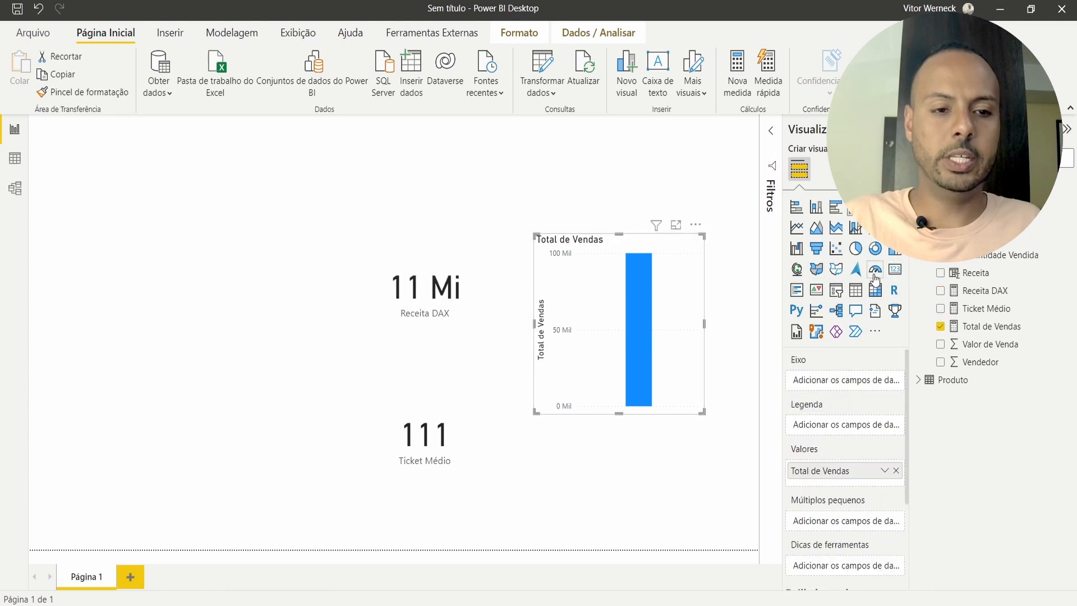
{"action": "left_click", "coordinate": [895, 270]}
{"action": "left_click", "coordinate": [477, 181]}
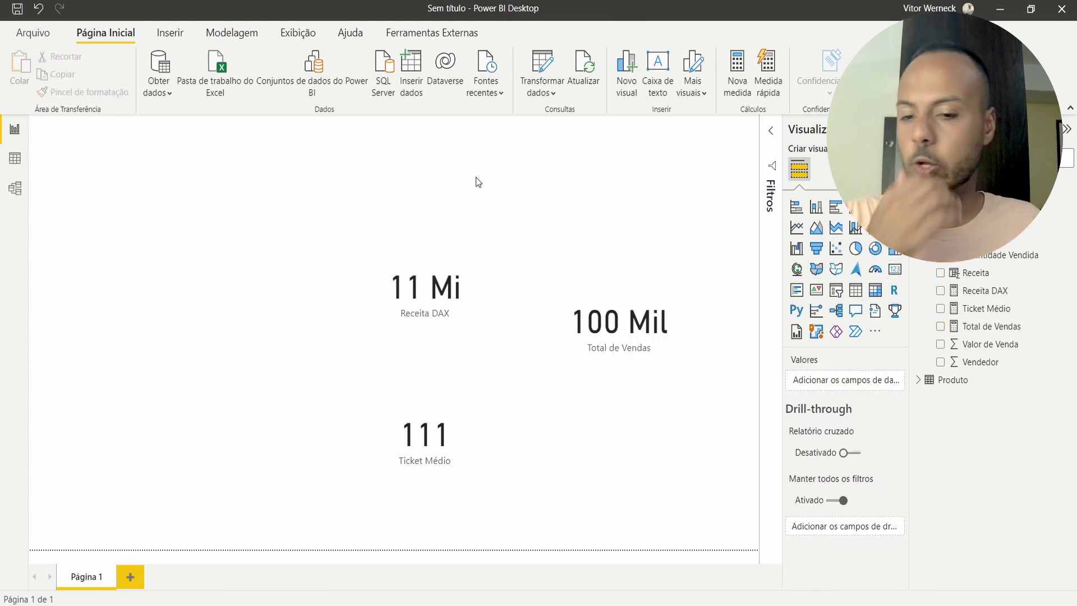
{"action": "mouse_move", "coordinate": [419, 302]}
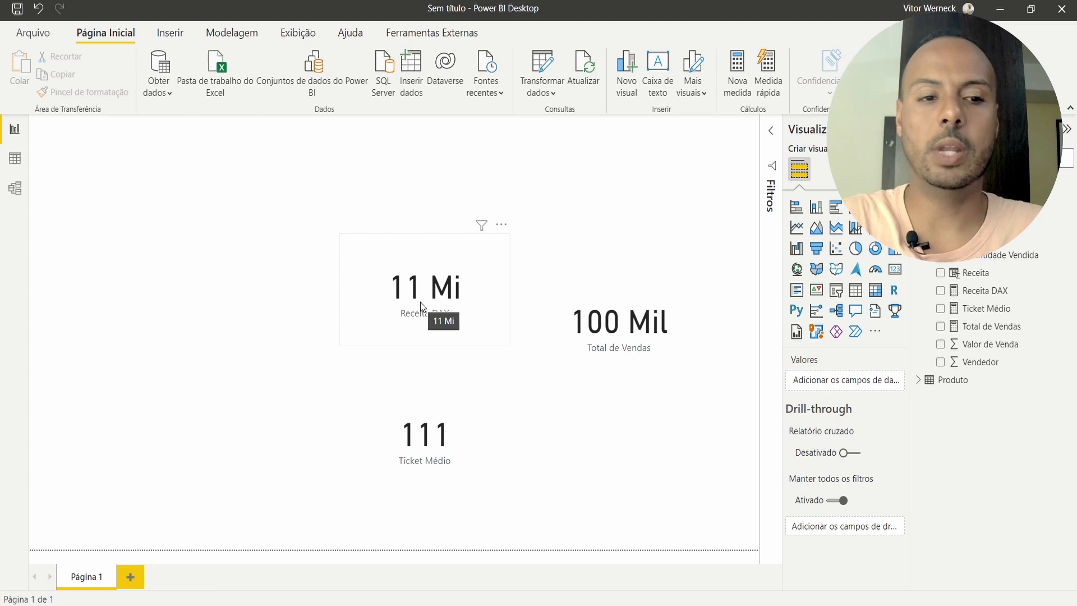
{"action": "left_click_drag", "start_coordinate": [267, 164], "coordinate": [802, 562]}
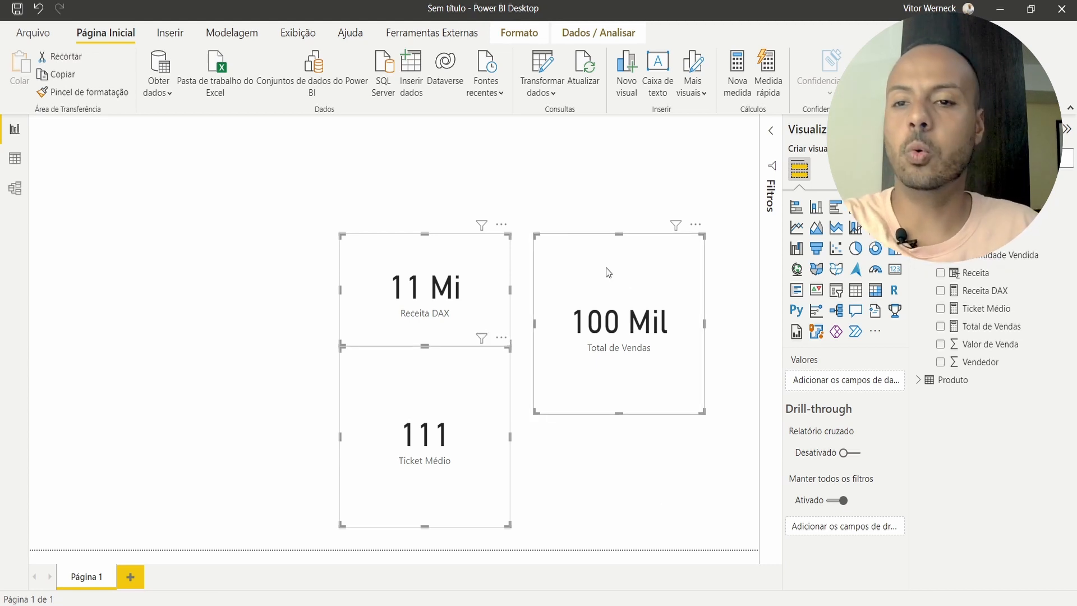
{"action": "left_click", "coordinate": [459, 206]}
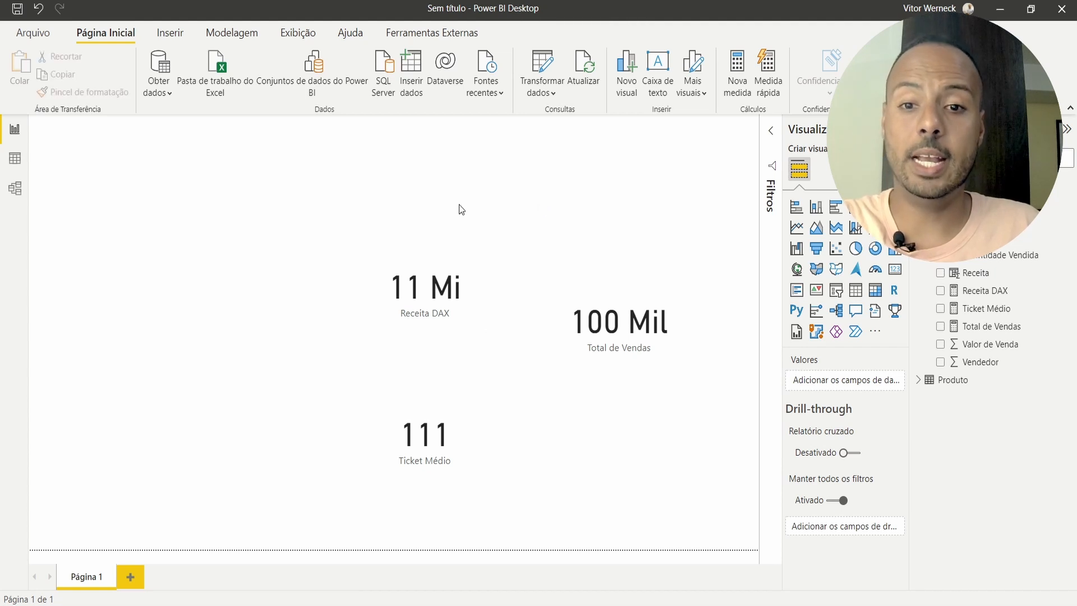
Step: Delete the Ticket Médio, Receita DAX and Total de Vendas cards to leave the report page empty
{"action": "left_click_drag", "start_coordinate": [447, 277], "coordinate": [448, 256]}
{"action": "left_click", "coordinate": [483, 382]}
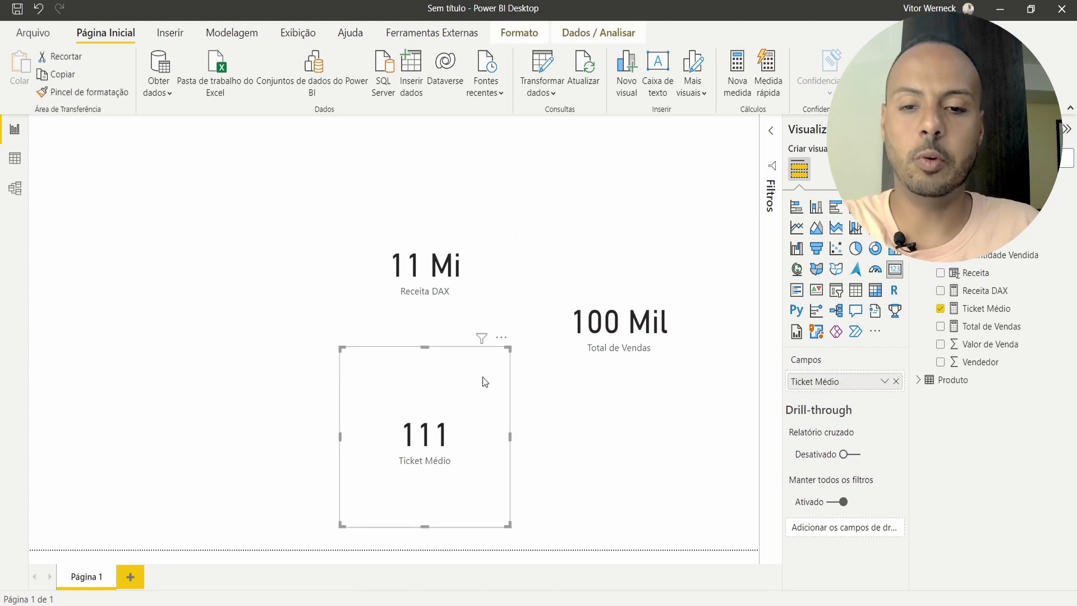
{"action": "key", "text": "Delete"}
{"action": "left_click", "coordinate": [471, 274]}
{"action": "key", "text": "Delete"}
{"action": "left_click", "coordinate": [556, 337]}
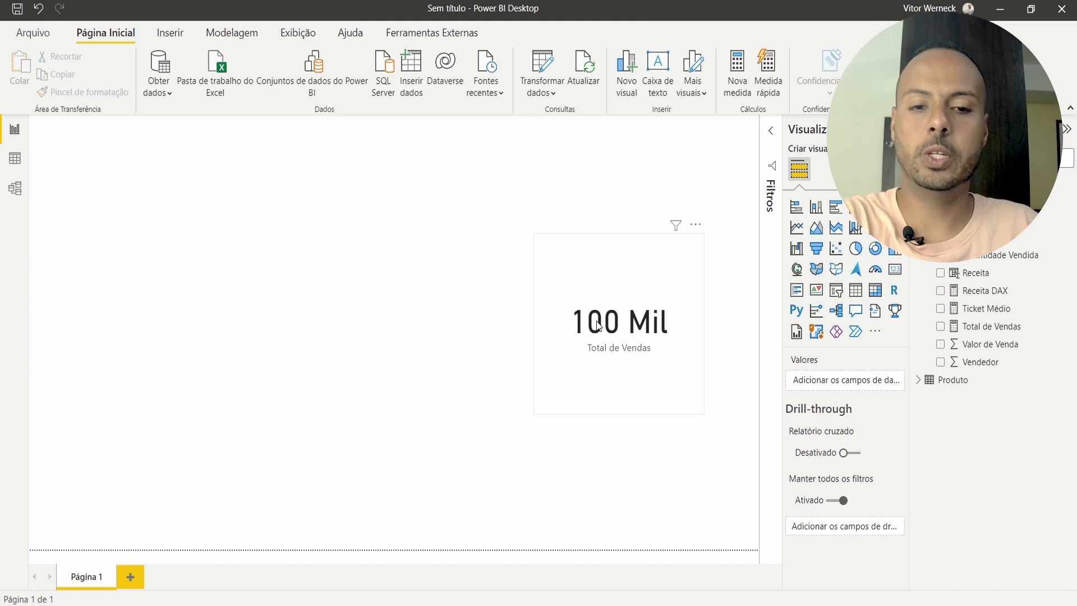
{"action": "key", "text": "Delete"}
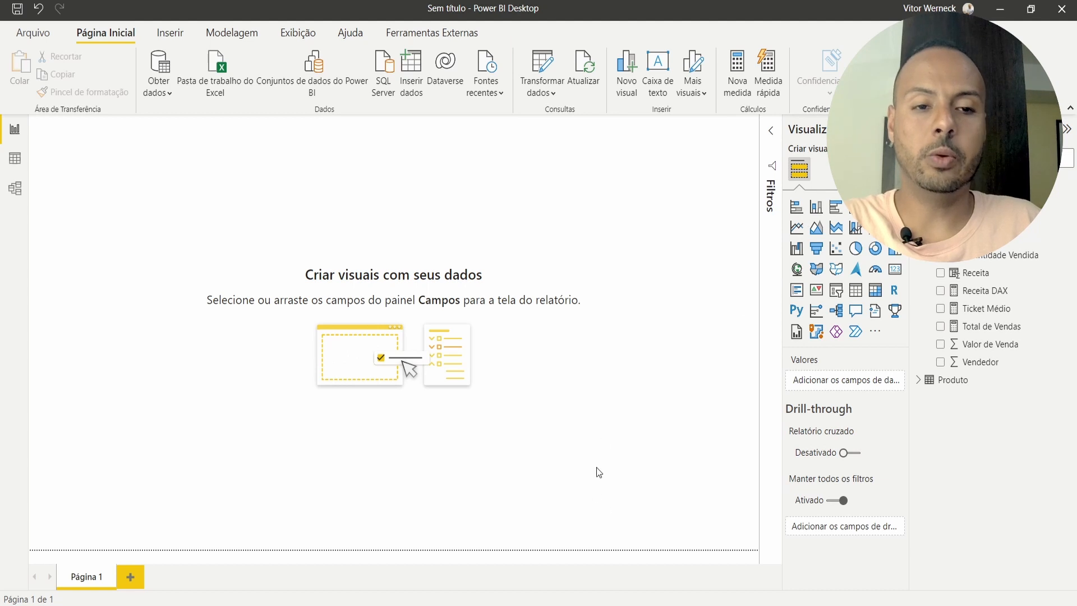
Step: Add a blank line chart and stretch it as a low strip across the full width of the page's lower edge
{"action": "left_click", "coordinate": [793, 230]}
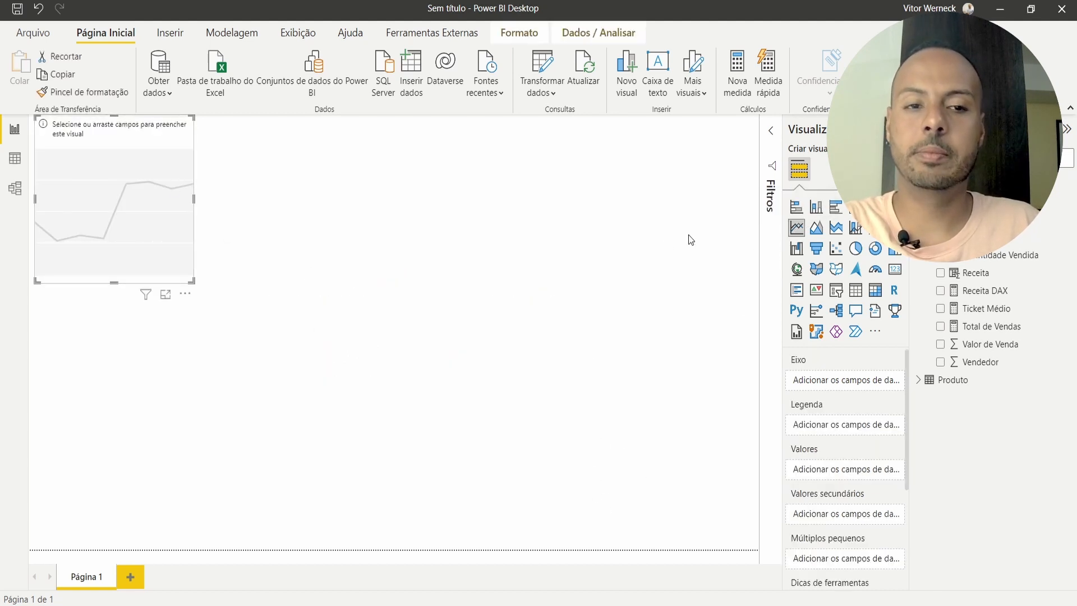
{"action": "left_click_drag", "start_coordinate": [103, 175], "coordinate": [97, 441]}
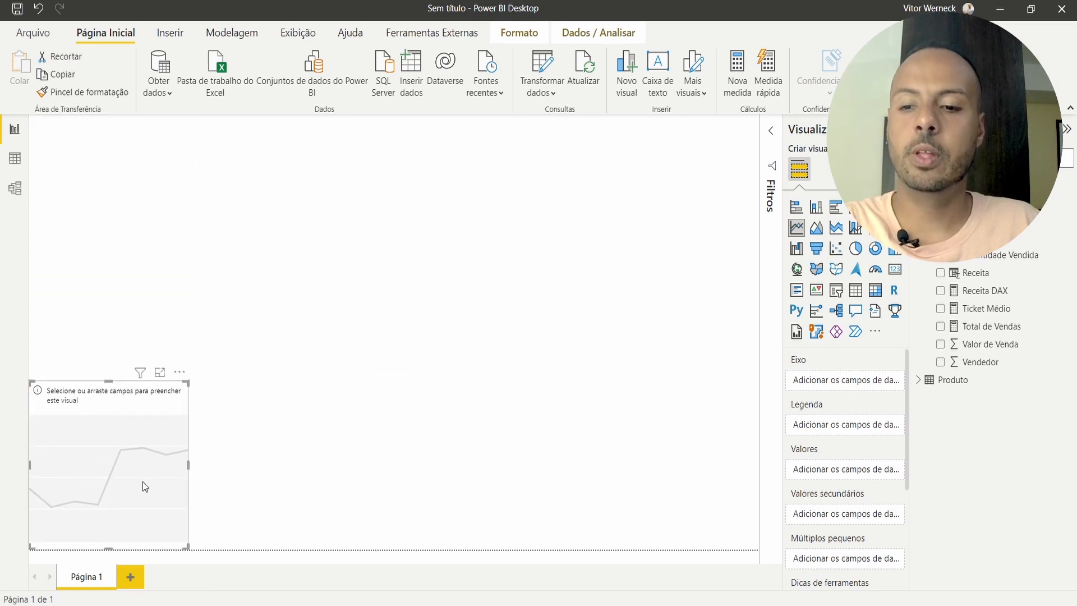
{"action": "left_click_drag", "start_coordinate": [188, 469], "coordinate": [702, 490]}
{"action": "left_click_drag", "start_coordinate": [390, 381], "coordinate": [390, 420]}
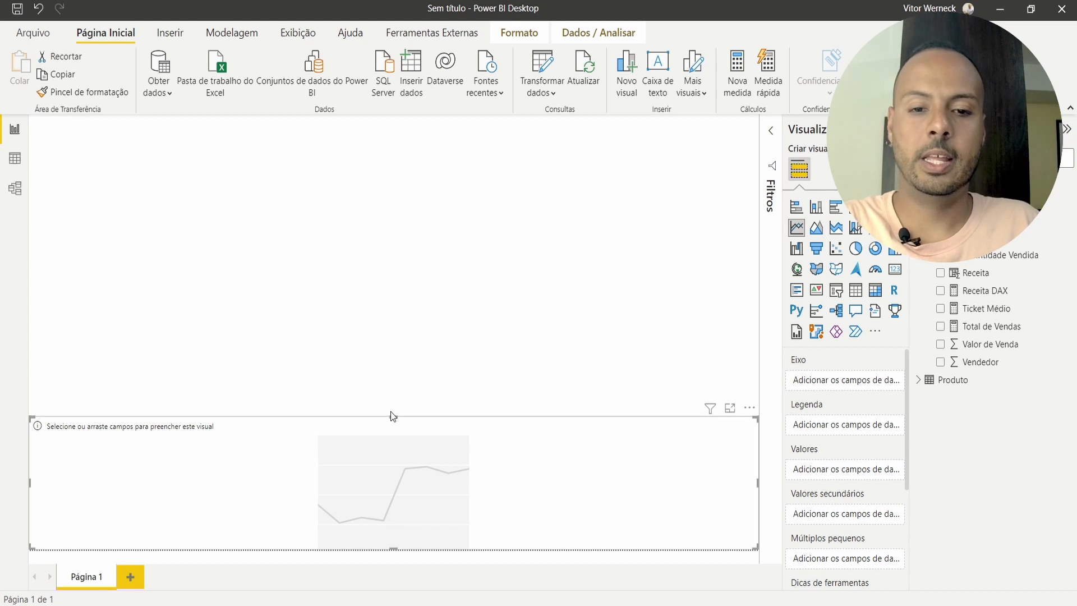
{"action": "left_click", "coordinate": [441, 383]}
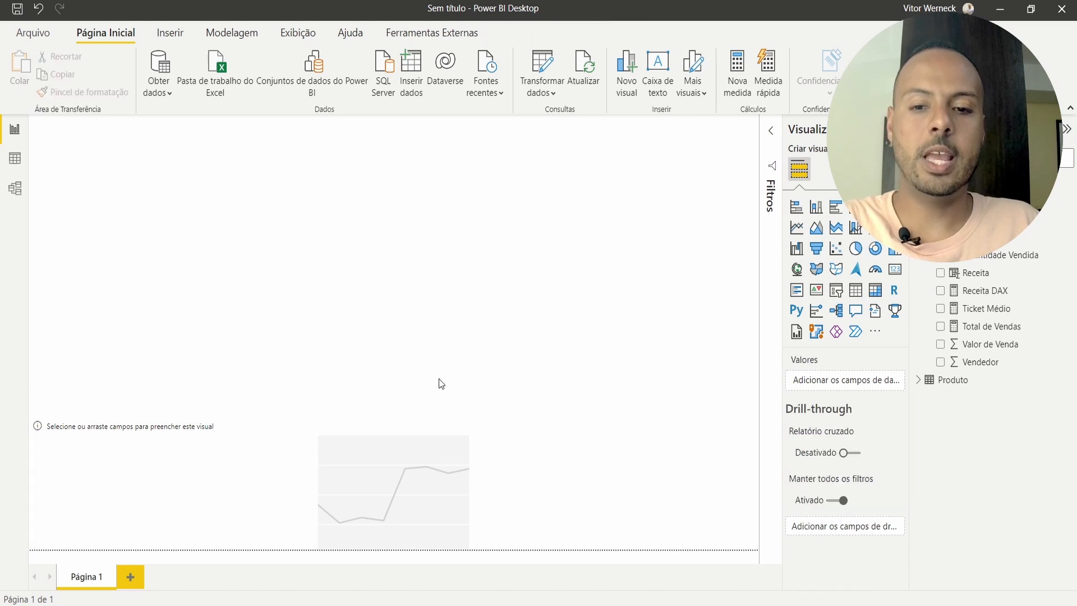
Step: Expand the Produto table's fields and check its relationship with the Fato table in the data model
{"action": "left_click", "coordinate": [918, 380]}
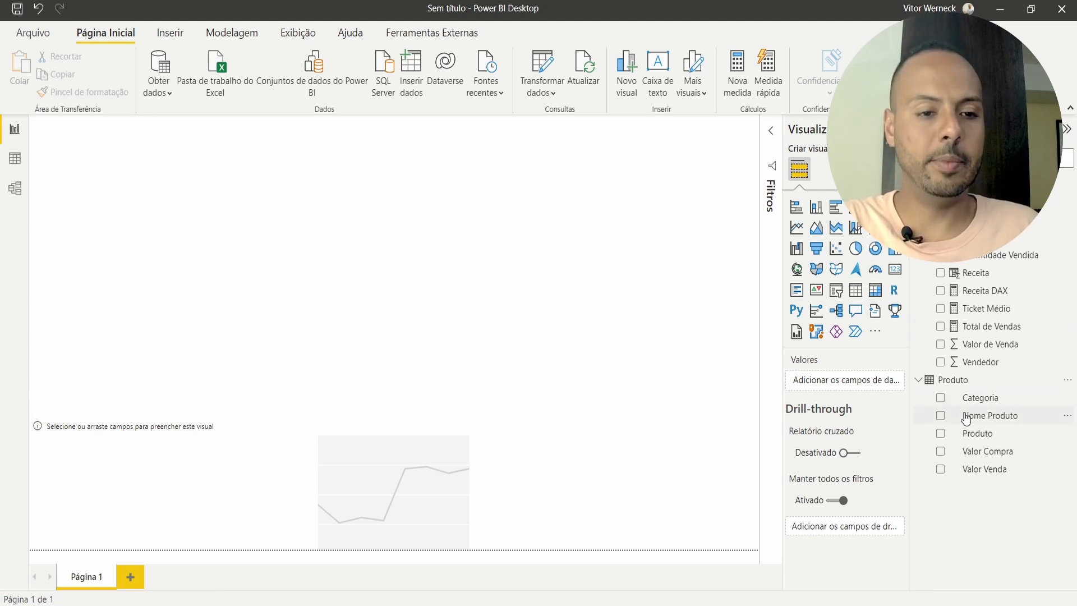
{"action": "left_click", "coordinate": [13, 190]}
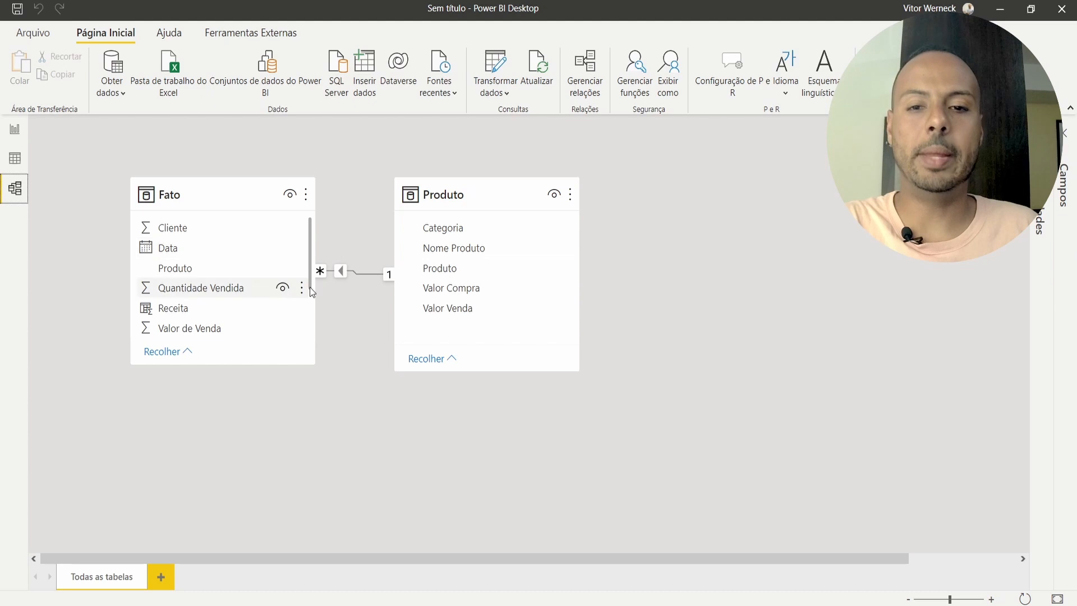
{"action": "left_click", "coordinate": [12, 128]}
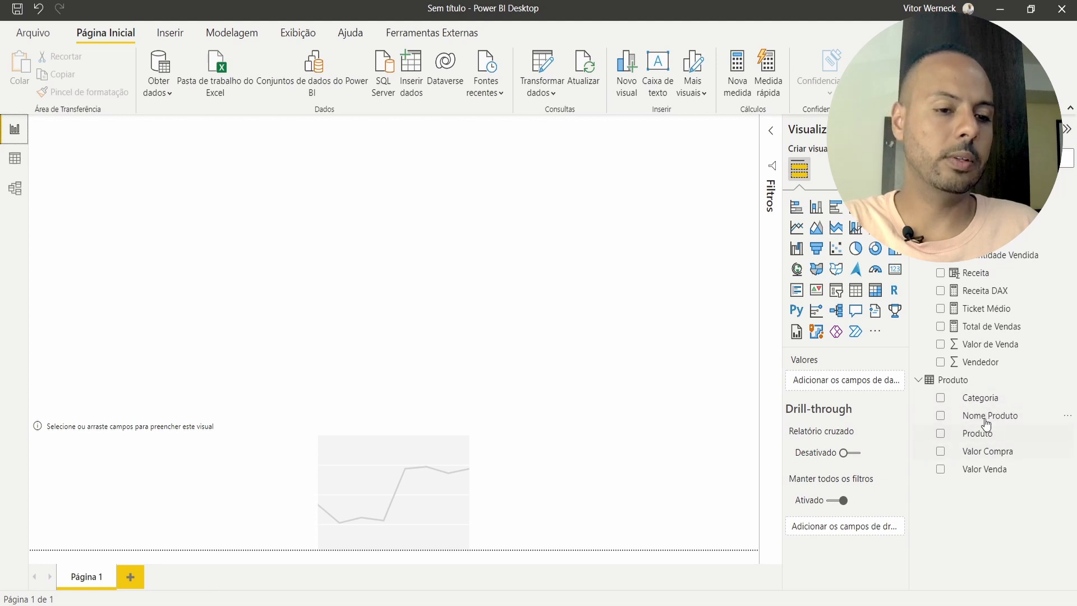
Step: Fill the line chart with Data from the Fato table on the axis and Receita DAX as the values
{"action": "left_click", "coordinate": [538, 491]}
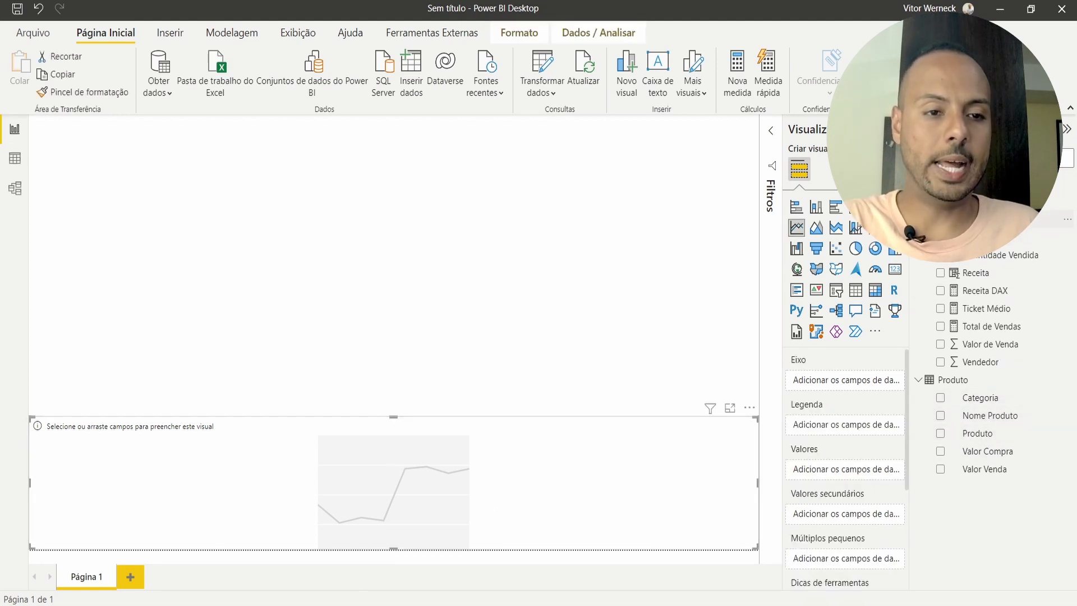
{"action": "left_click_drag", "start_coordinate": [987, 218], "coordinate": [534, 518]}
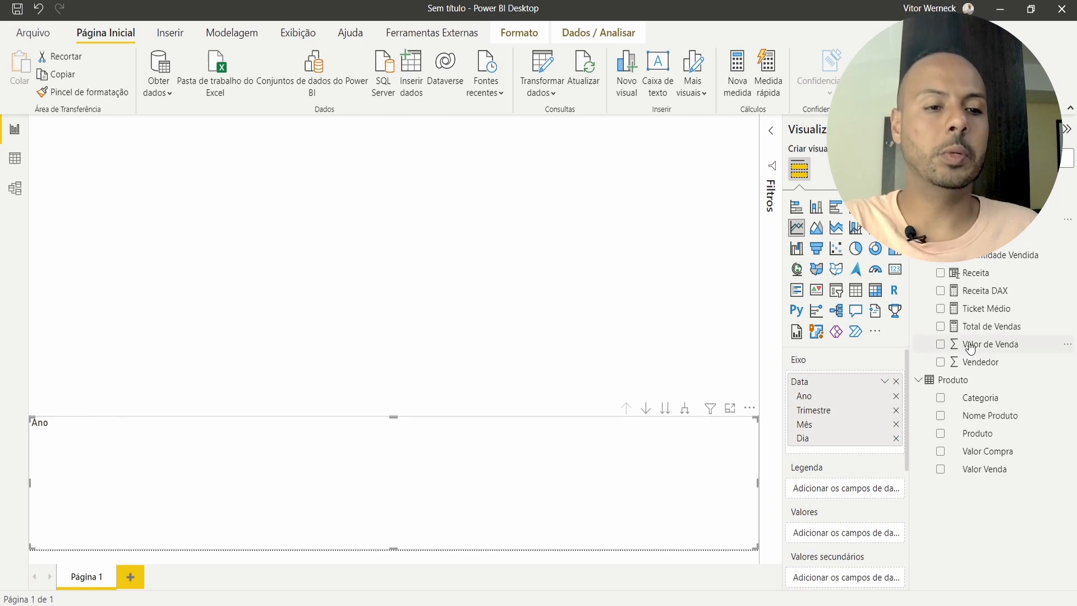
{"action": "left_click", "coordinate": [946, 292]}
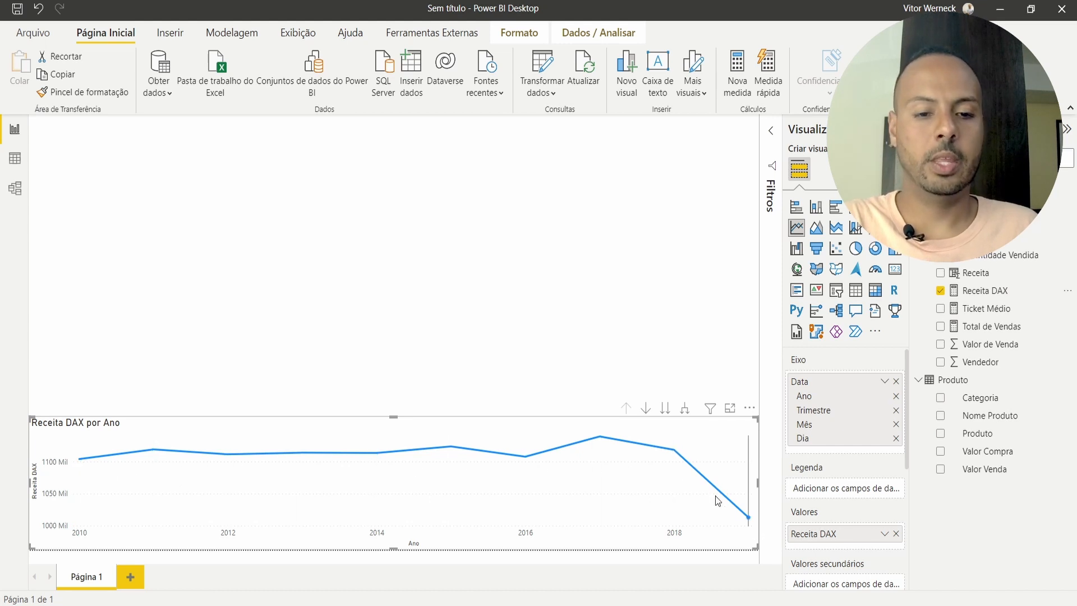
Step: Remove the Ano, Trimestre and Mês levels from the chart's date hierarchy one by one, leaving only Dia
{"action": "left_click", "coordinate": [895, 397]}
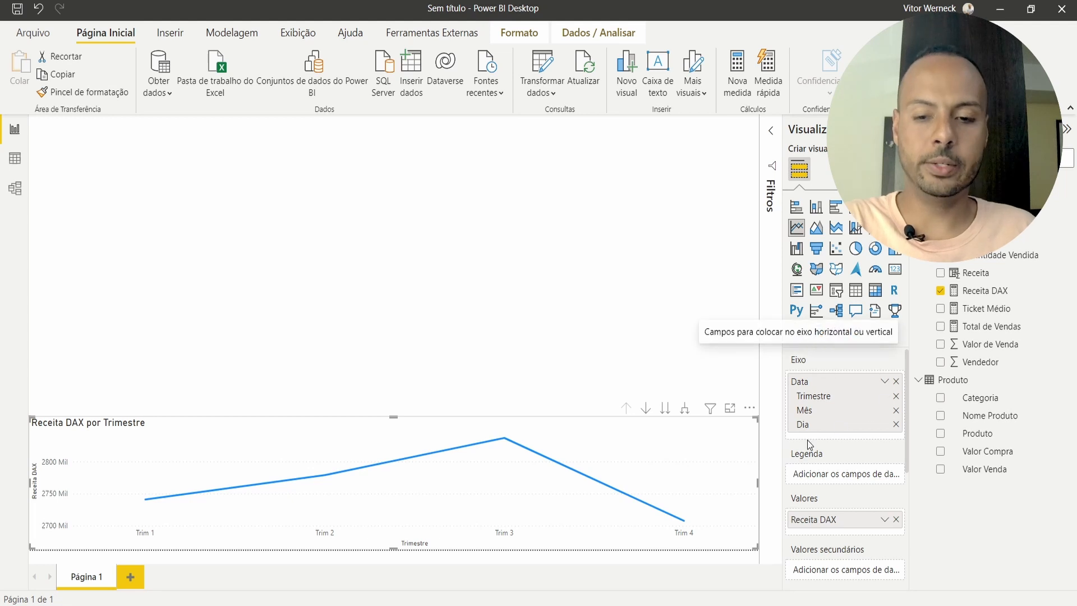
{"action": "left_click", "coordinate": [897, 397]}
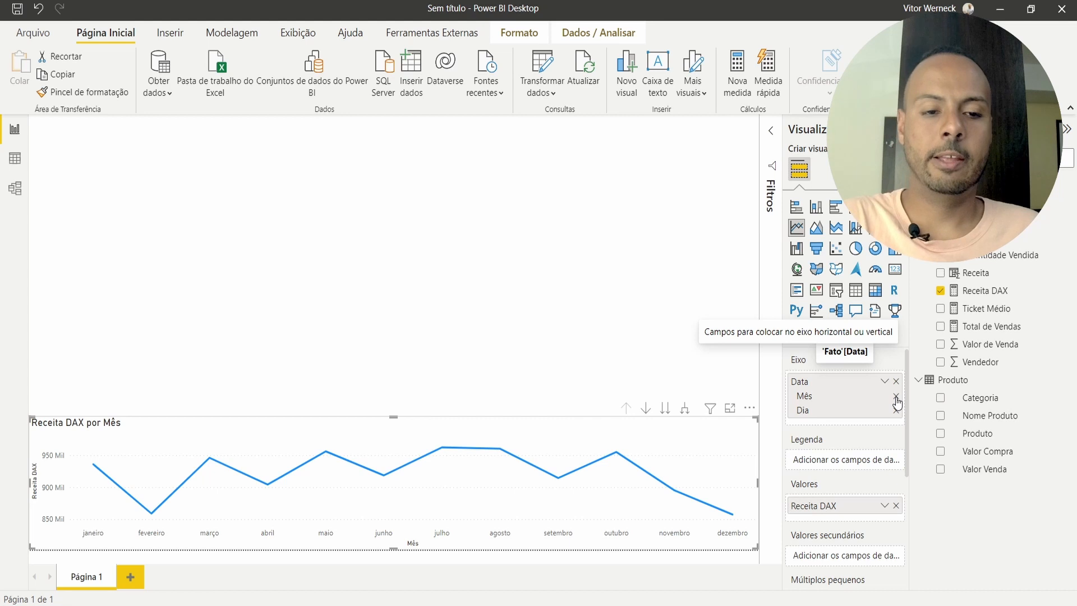
{"action": "left_click", "coordinate": [895, 396]}
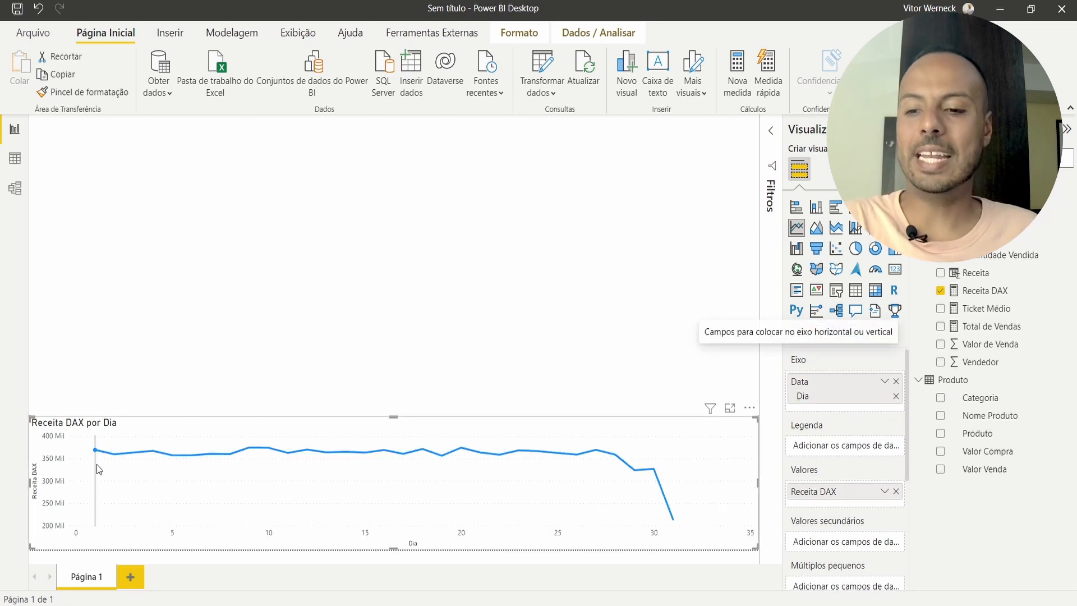
Step: Switch the line chart's axis from the date hierarchy to the plain Data field
{"action": "left_click", "coordinate": [885, 382]}
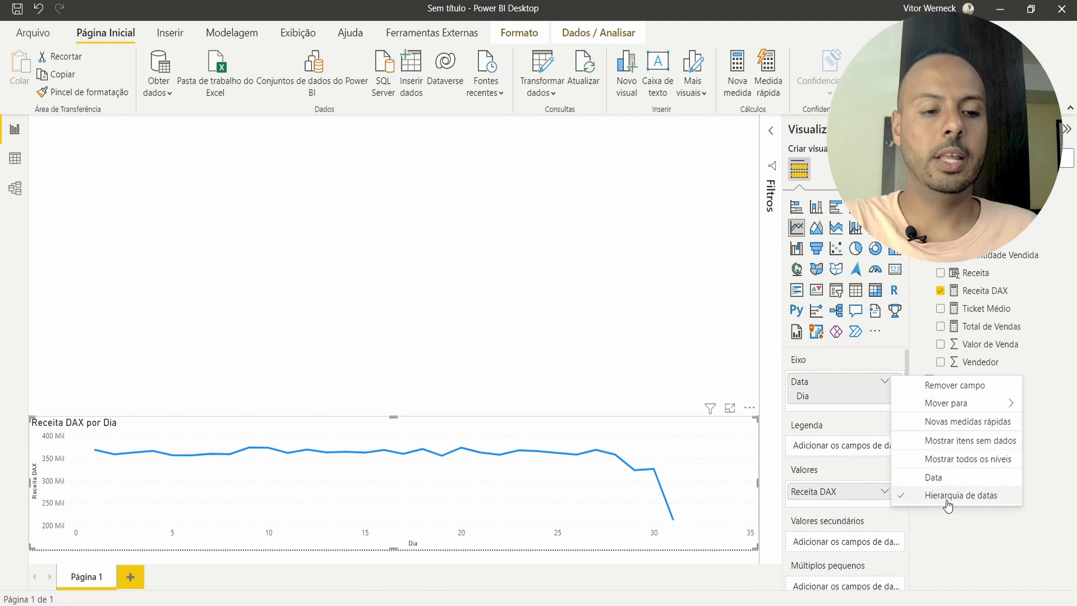
{"action": "left_click", "coordinate": [934, 478]}
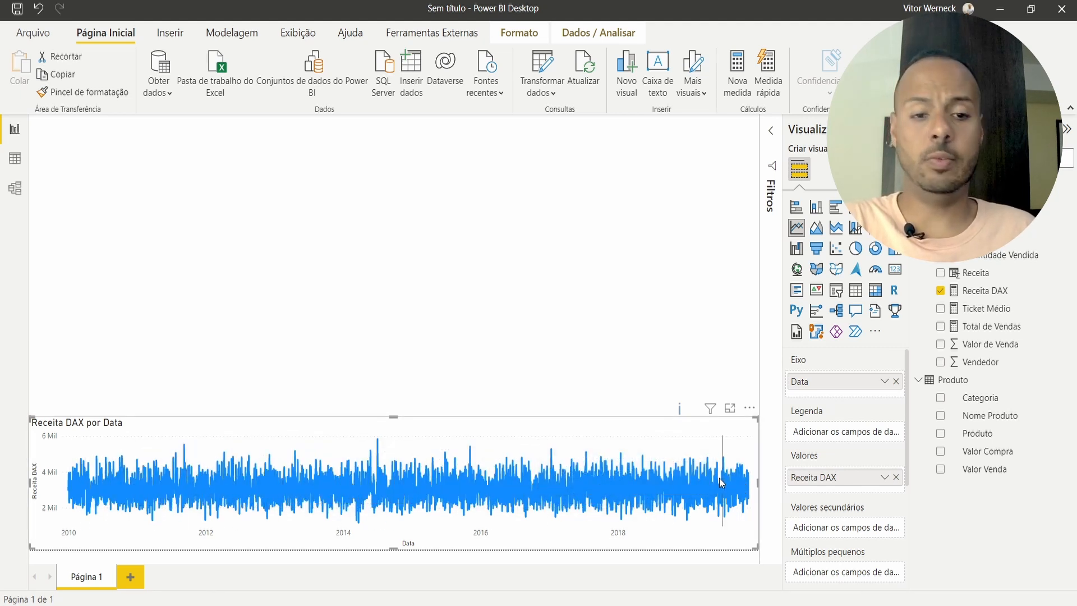
Step: Increase the height of the Receita DAX por Data line chart by raising its upper edge
{"action": "left_click_drag", "start_coordinate": [393, 417], "coordinate": [396, 409]}
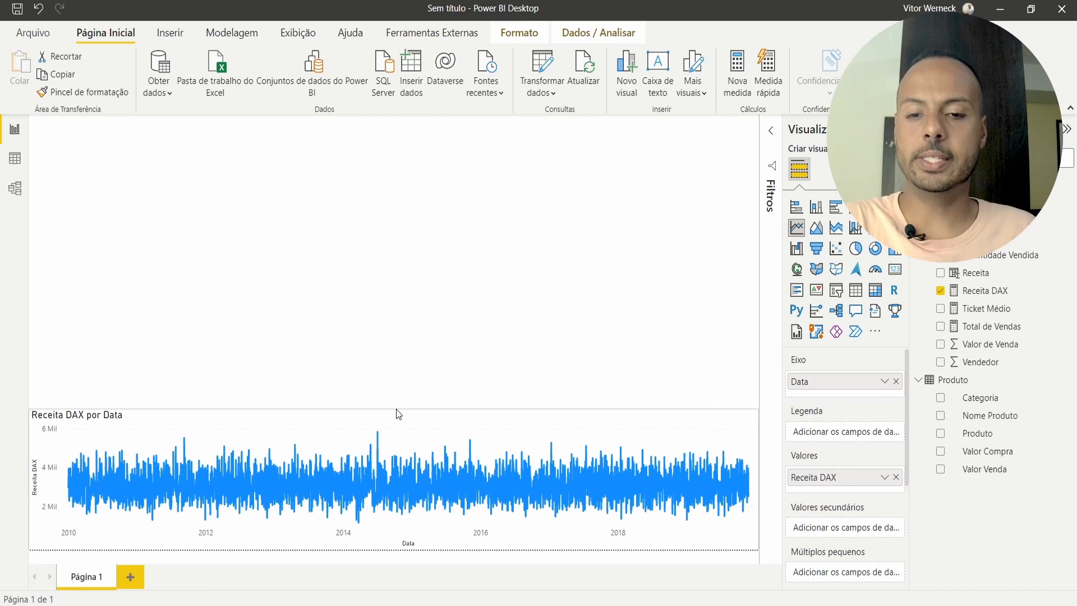
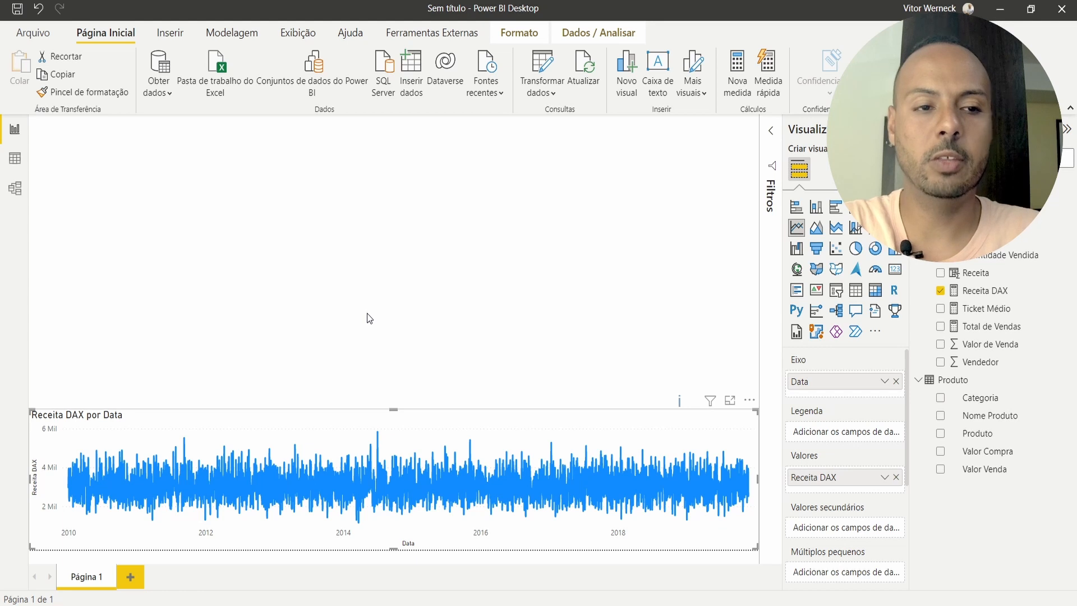
{"action": "left_click_drag", "start_coordinate": [387, 412], "coordinate": [392, 372]}
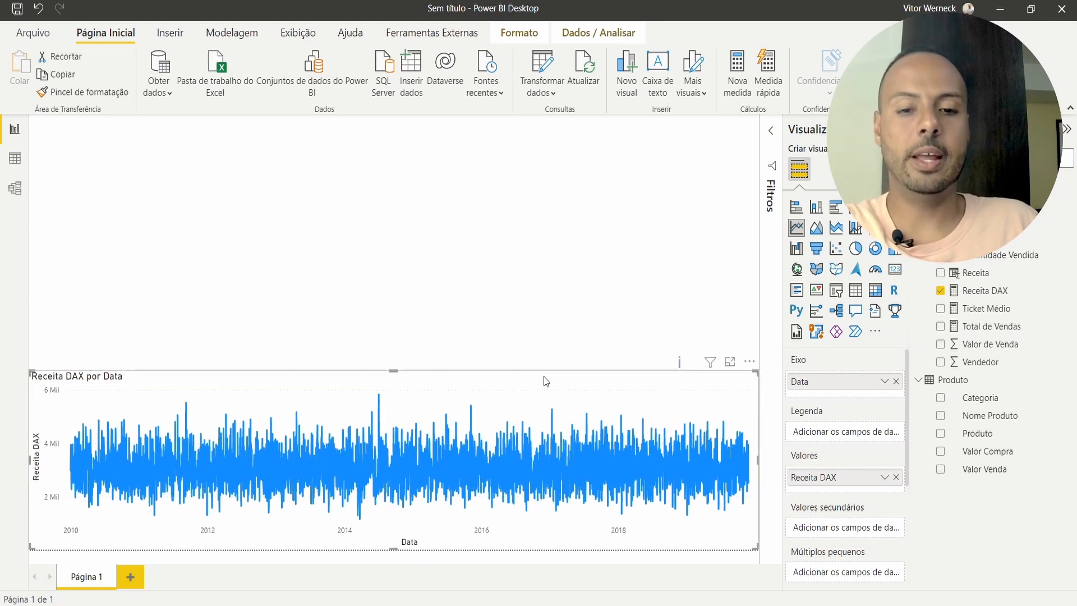
{"action": "left_click", "coordinate": [572, 314]}
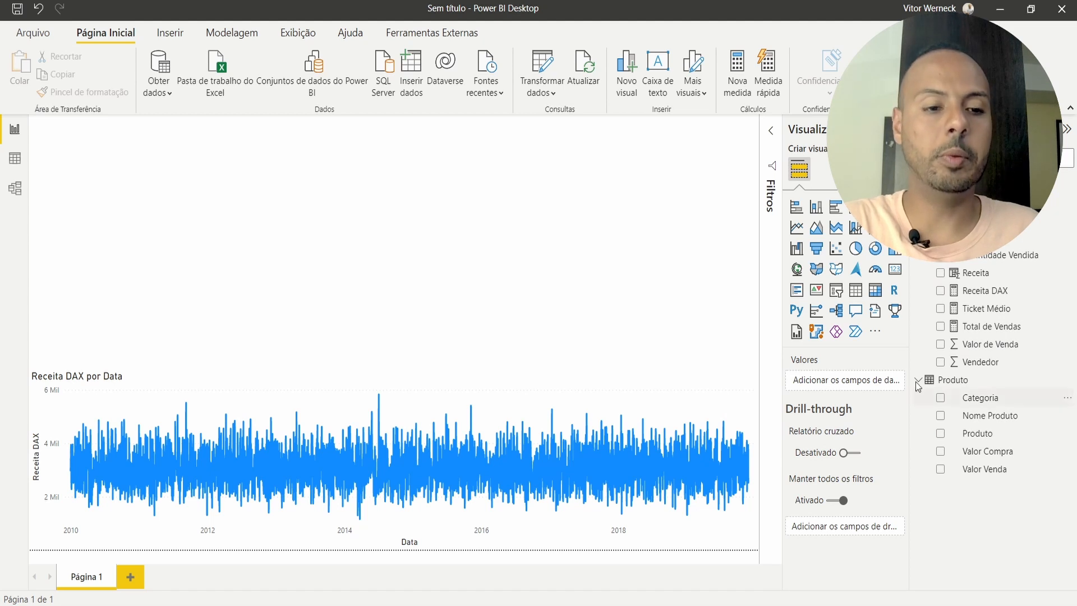
Step: Create a clustered bar chart showing Ticket Médio by the Produto table's Categoria
{"action": "left_click", "coordinate": [941, 398]}
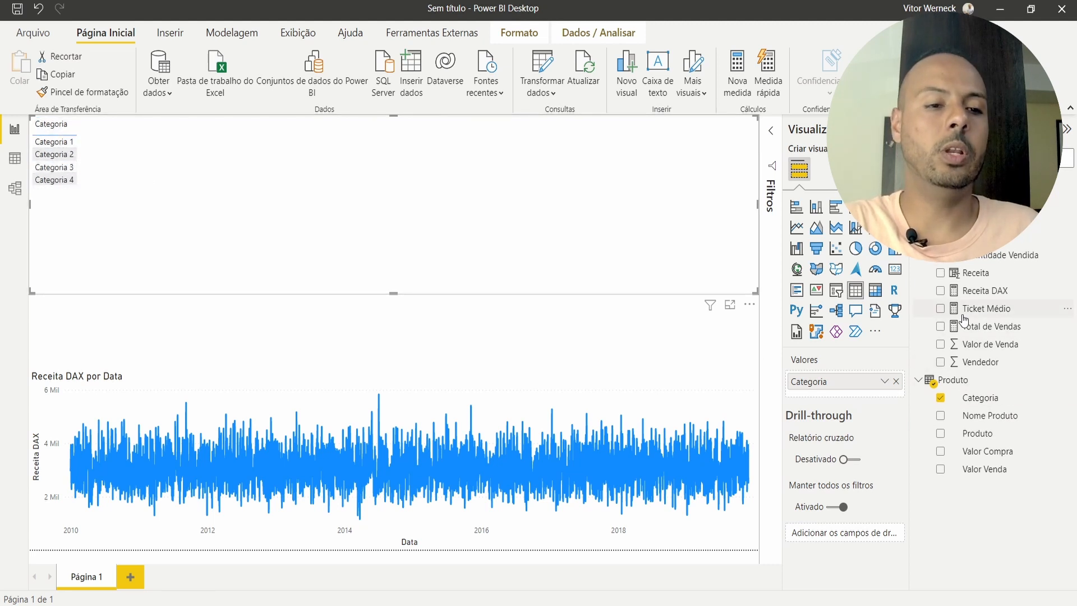
{"action": "left_click", "coordinate": [940, 309]}
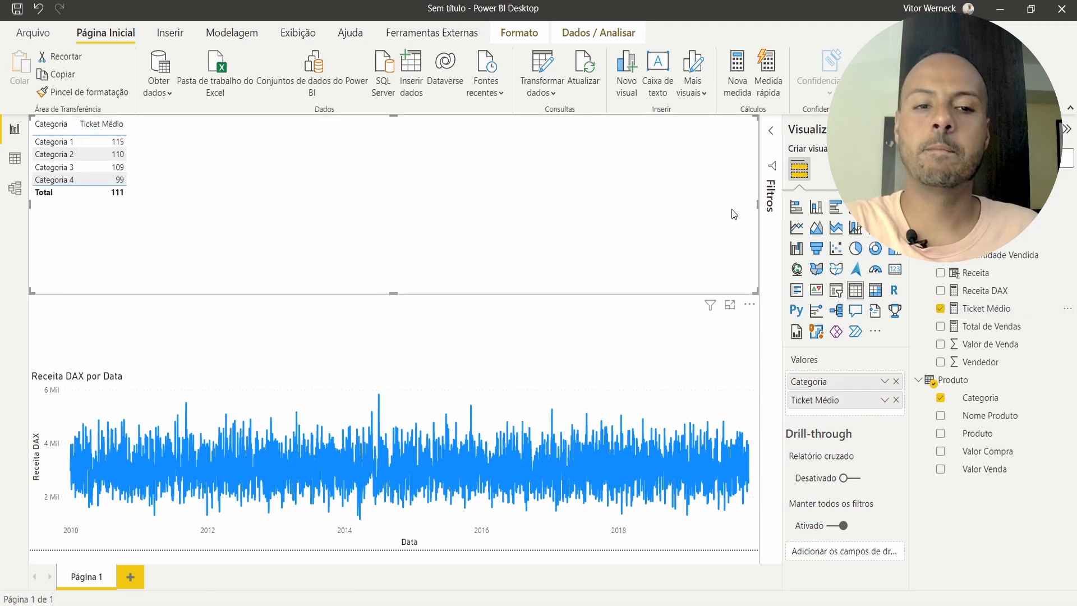
{"action": "left_click", "coordinate": [835, 207]}
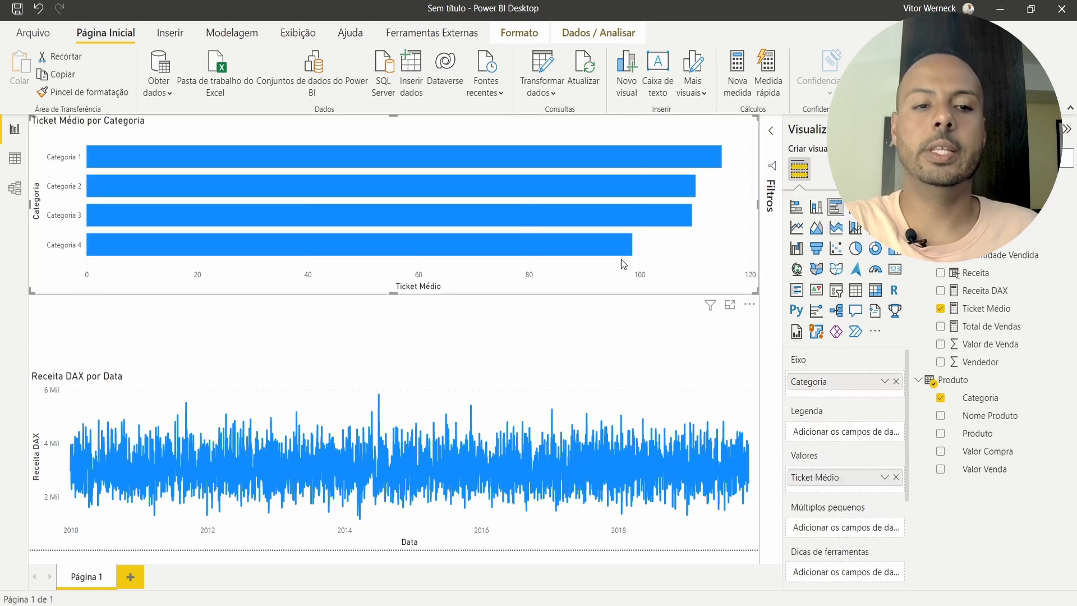
Step: Narrow the Ticket Médio chart to less than half the page width and position it directly above the line chart
{"action": "left_click_drag", "start_coordinate": [756, 204], "coordinate": [333, 204]}
{"action": "left_click_drag", "start_coordinate": [176, 295], "coordinate": [176, 371]}
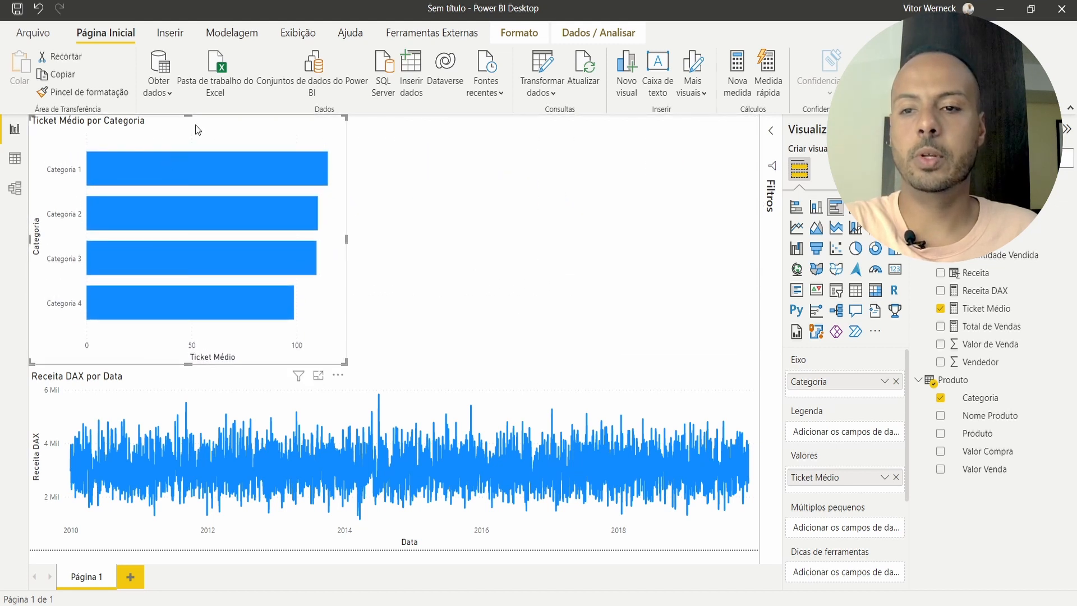
{"action": "left_click_drag", "start_coordinate": [188, 117], "coordinate": [185, 187]}
Step: Shorten the line chart from its upper edge and move the Ticket Médio chart down to meet it
{"action": "left_click", "coordinate": [431, 393]}
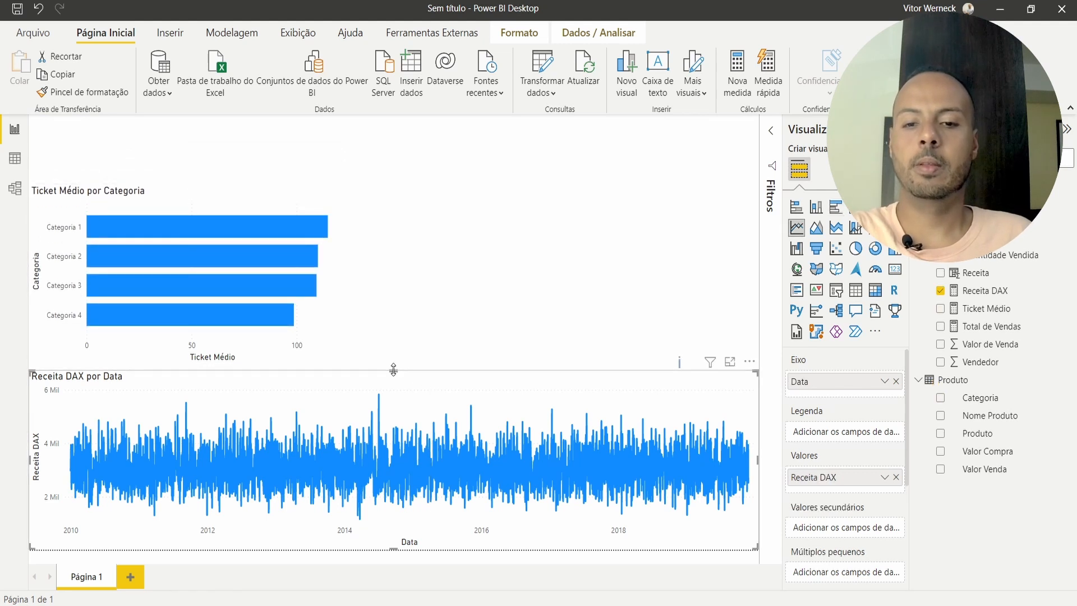
{"action": "left_click_drag", "start_coordinate": [394, 369], "coordinate": [388, 403]}
{"action": "left_click_drag", "start_coordinate": [329, 295], "coordinate": [334, 342]}
{"action": "left_click", "coordinate": [315, 220]}
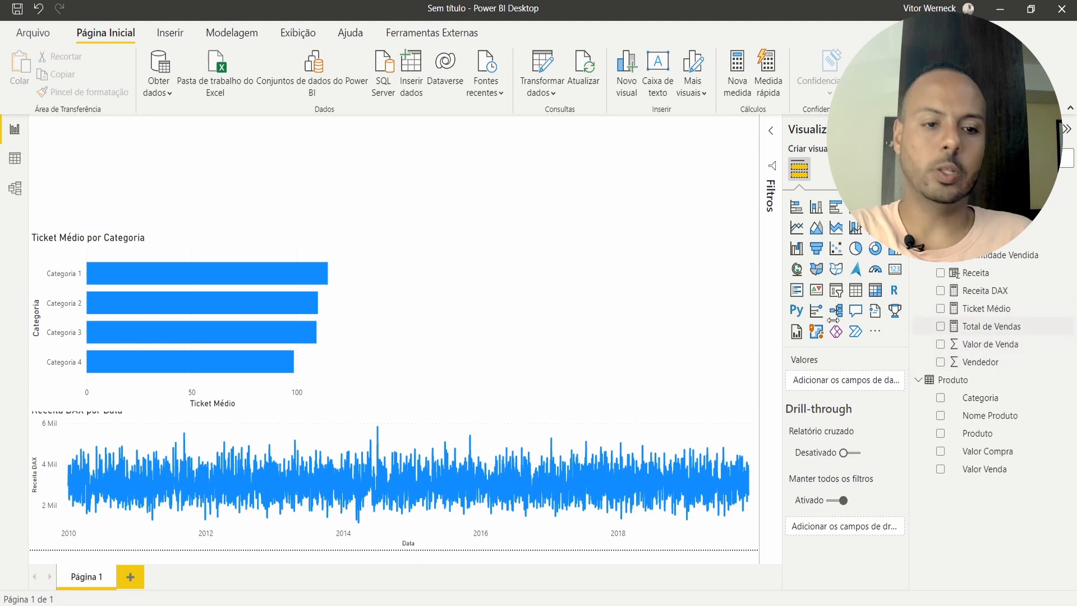
Step: Add a column chart with Vendedor on the axis and Total de Vendas as values, placed beside the Ticket Médio chart
{"action": "left_click", "coordinate": [940, 326]}
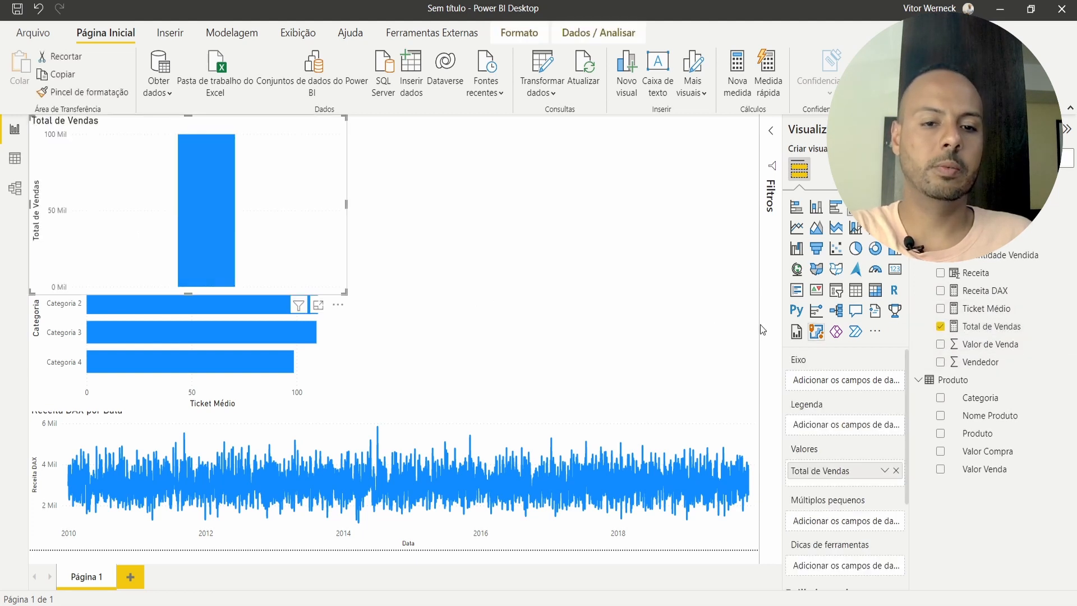
{"action": "left_click_drag", "start_coordinate": [212, 202], "coordinate": [748, 304]}
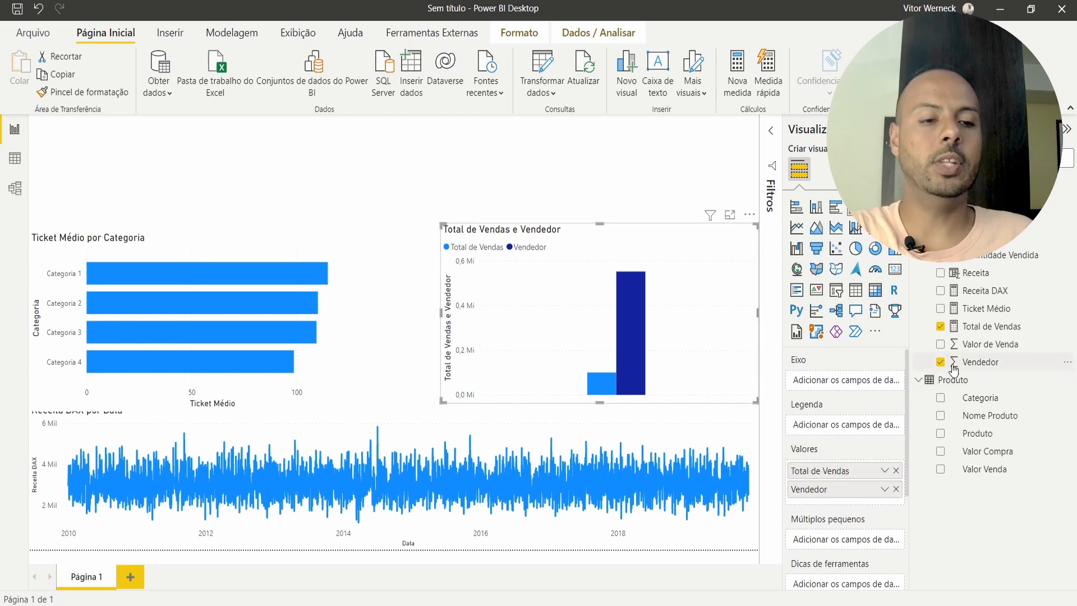
{"action": "left_click", "coordinate": [14, 158]}
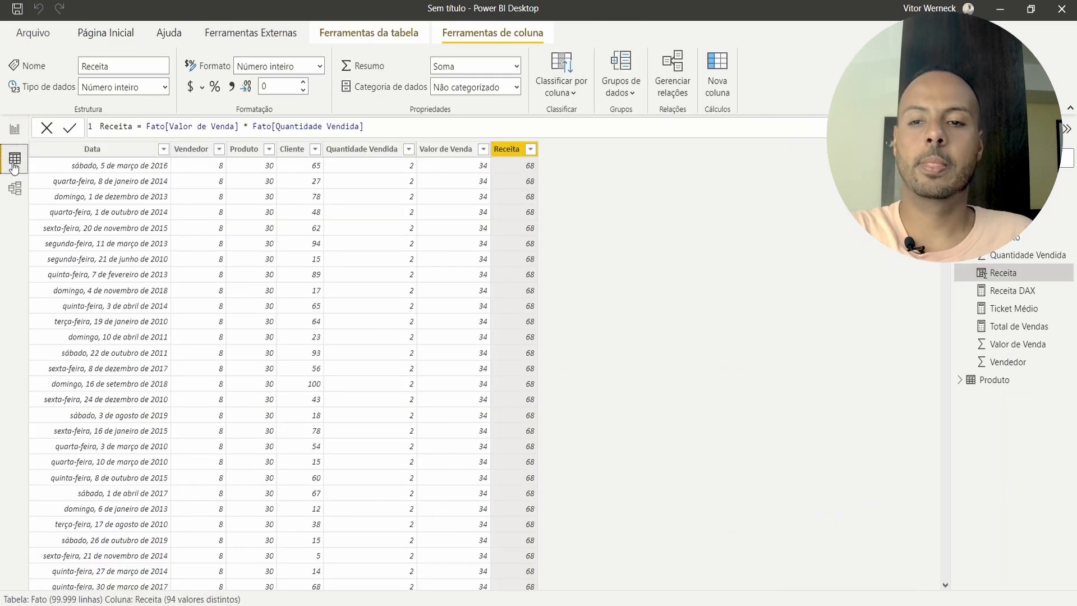
{"action": "left_click", "coordinate": [15, 129]}
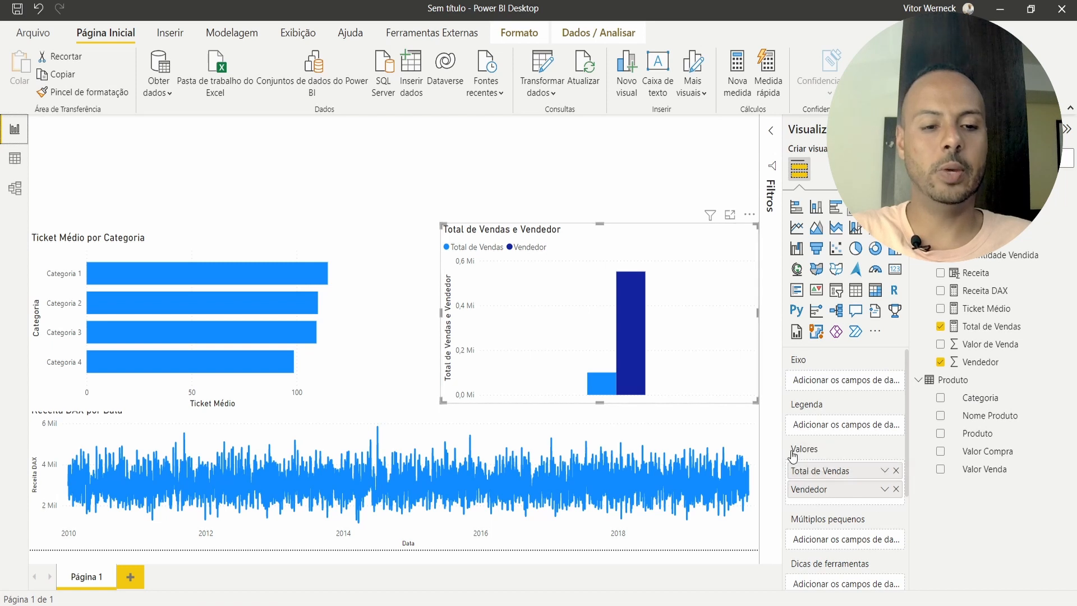
{"action": "left_click_drag", "start_coordinate": [830, 501], "coordinate": [831, 387]}
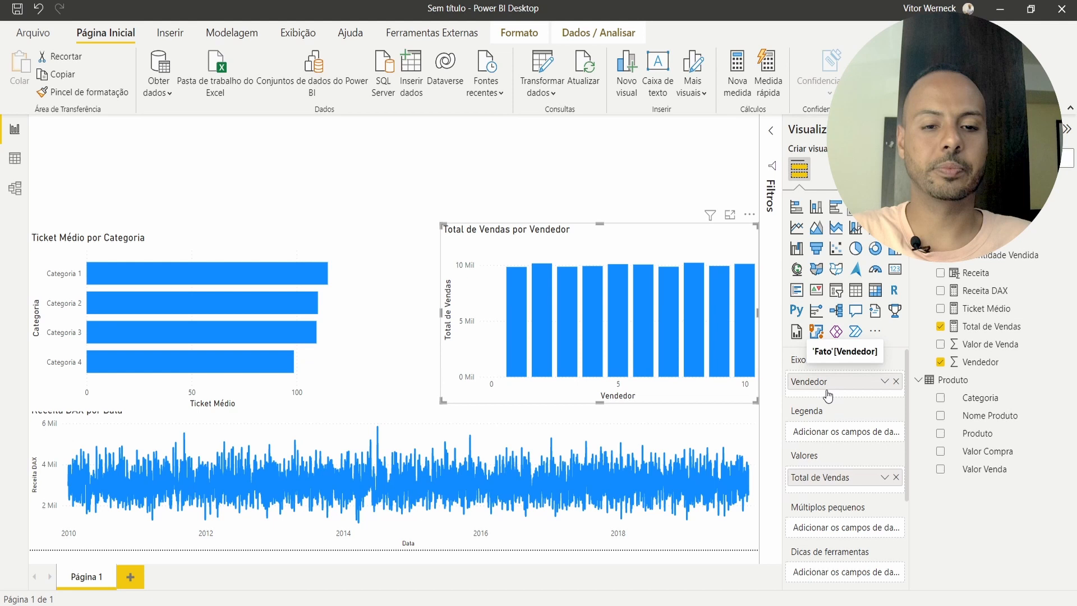
Step: Widen the Total de Vendas chart to reach the Ticket Médio chart and lower its upper edge slightly
{"action": "left_click_drag", "start_coordinate": [439, 310], "coordinate": [335, 311]}
{"action": "left_click_drag", "start_coordinate": [543, 224], "coordinate": [537, 235]}
{"action": "left_click", "coordinate": [537, 201]}
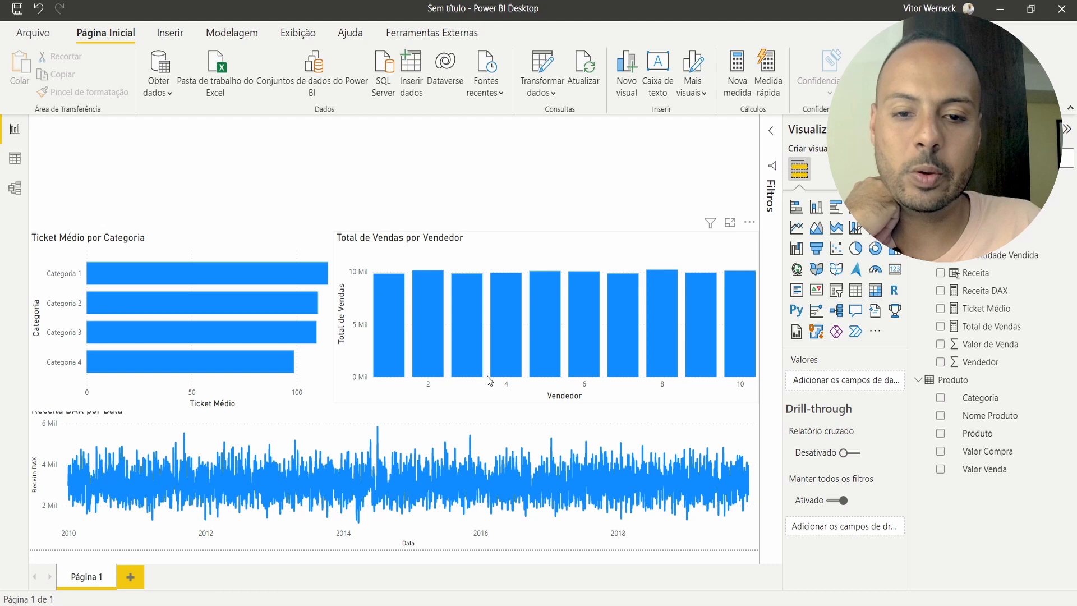
Step: Move the Ticket Médio chart up slightly so it no longer covers the line chart's title
{"action": "mouse_move", "coordinate": [312, 469]}
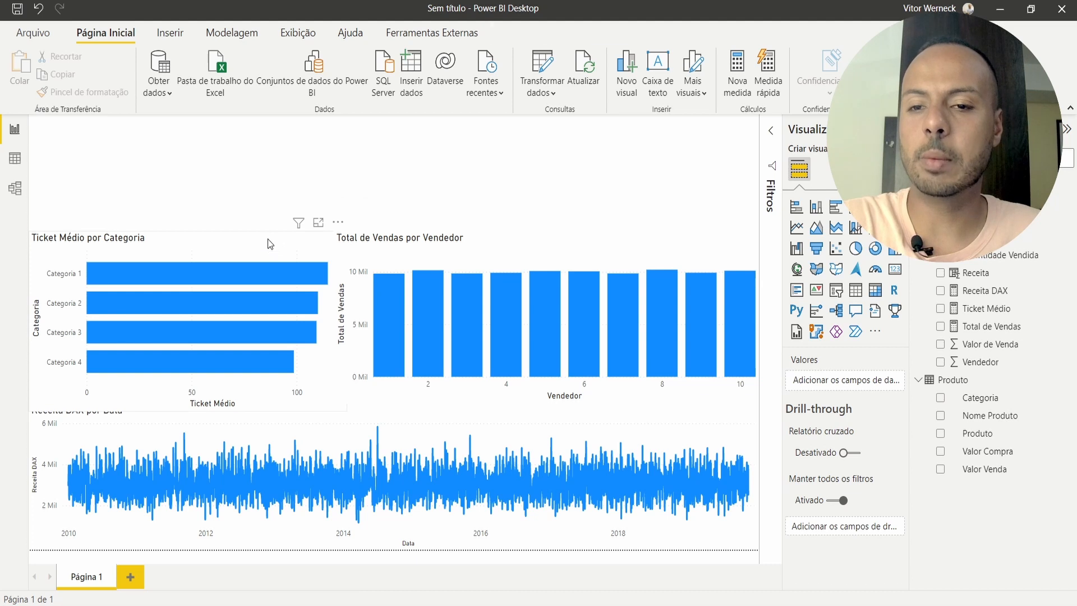
{"action": "left_click_drag", "start_coordinate": [268, 246], "coordinate": [269, 237]}
{"action": "left_click", "coordinate": [234, 161]}
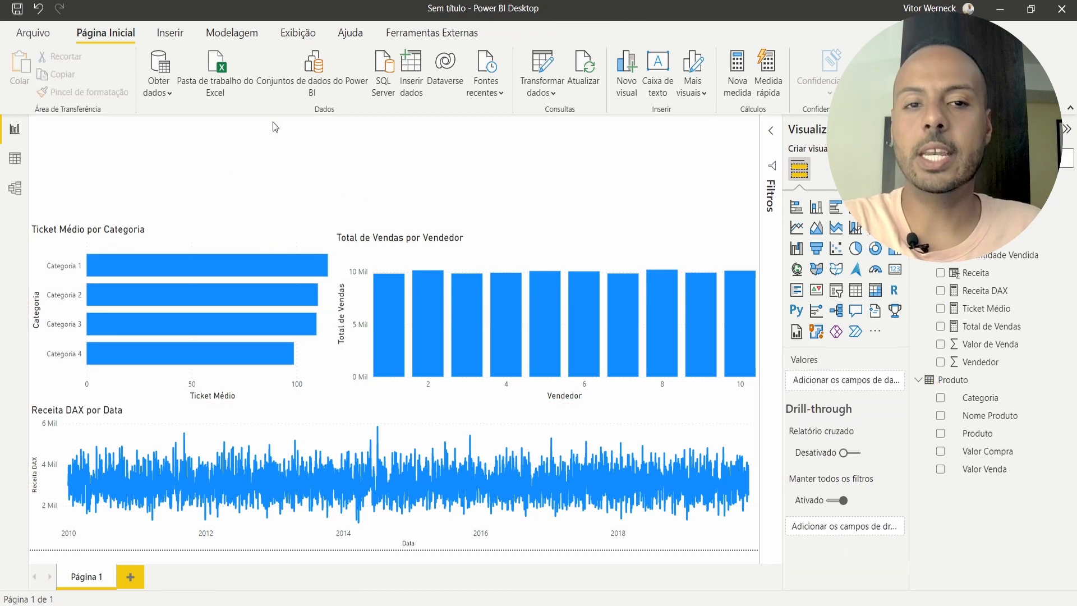
Step: Insert a text box reading "Relatório de BI" and size it as a shallow banner across the top of the page
{"action": "left_click", "coordinate": [662, 71]}
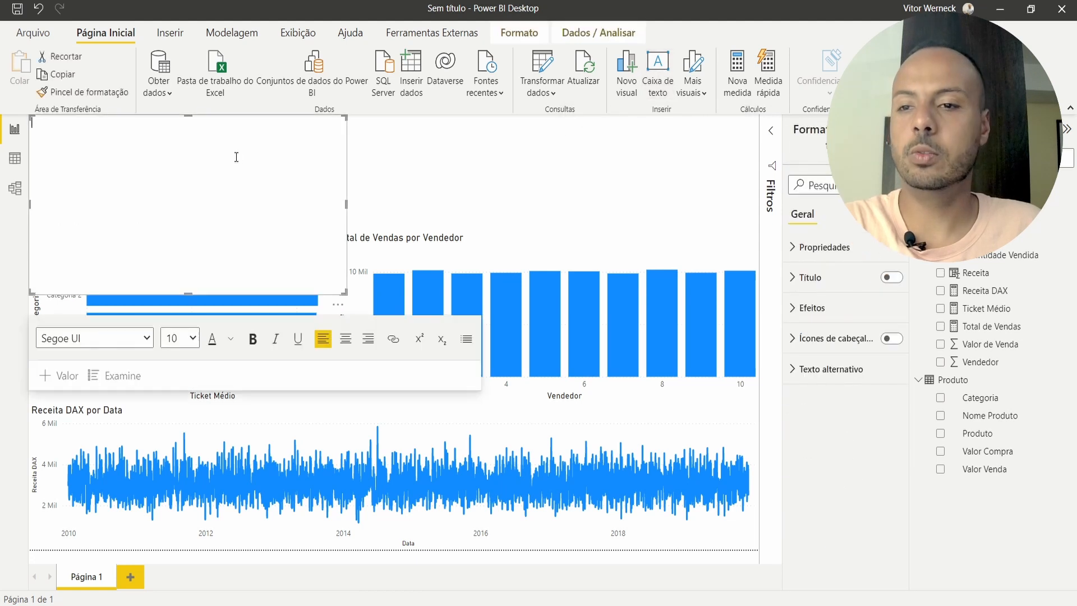
{"action": "type", "text": "Relatório de BI"}
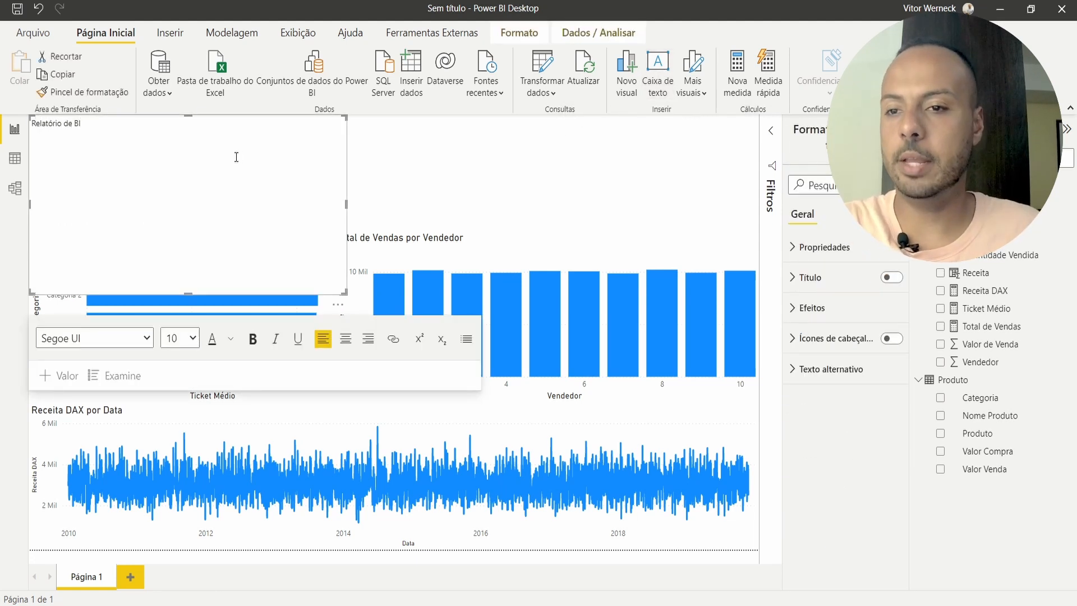
{"action": "left_click_drag", "start_coordinate": [188, 292], "coordinate": [191, 186]}
{"action": "left_click", "coordinate": [640, 150]}
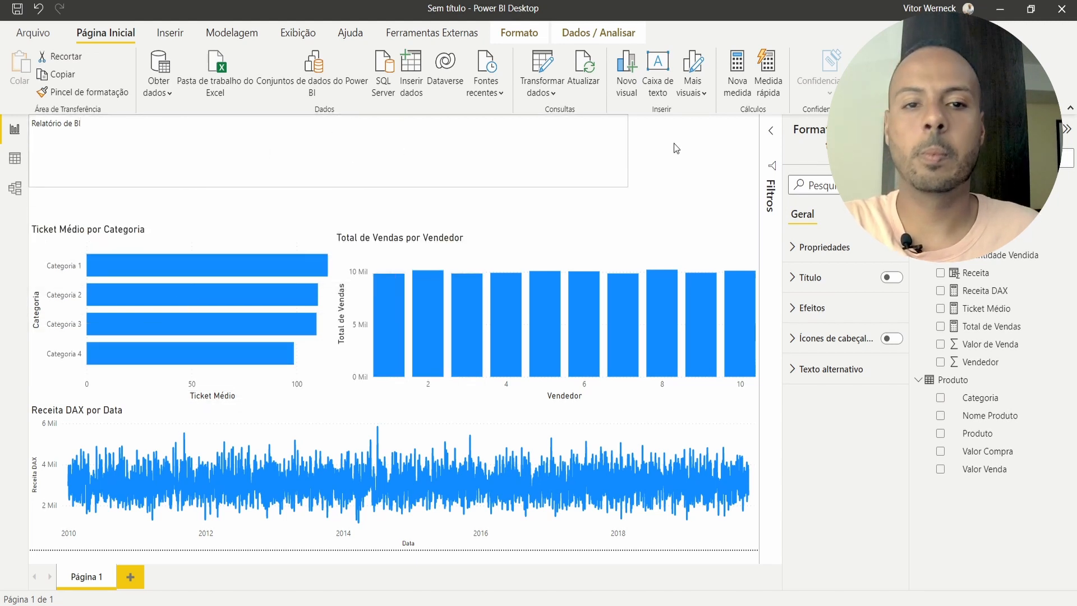
Step: Format the "Relatório de BI" title with font size 60 and centre alignment
{"action": "left_click", "coordinate": [269, 130]}
{"action": "key", "text": "ctrl+a"}
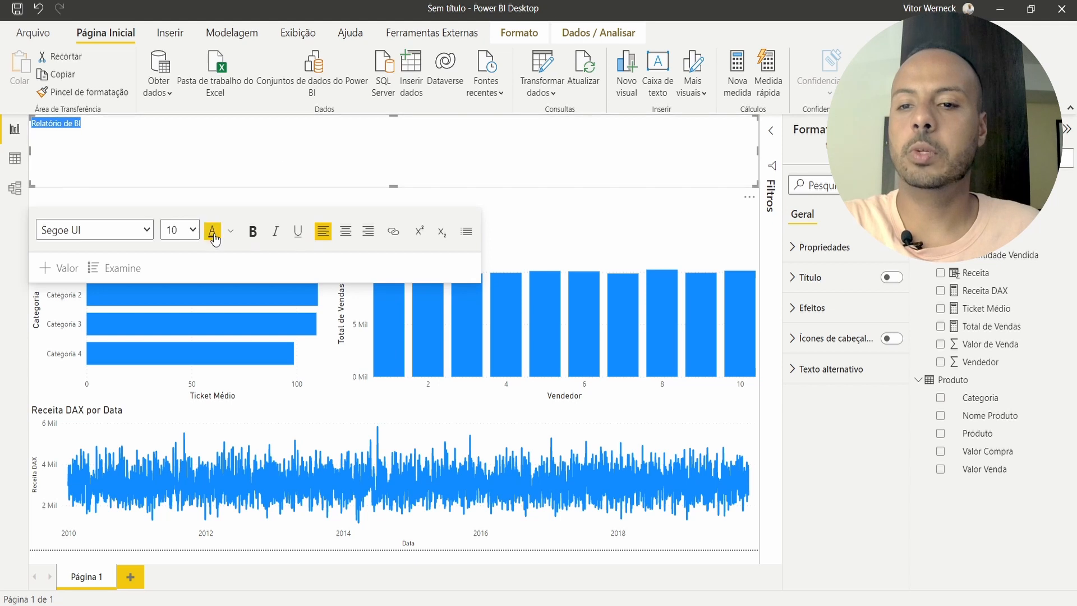
{"action": "left_click", "coordinate": [194, 230]}
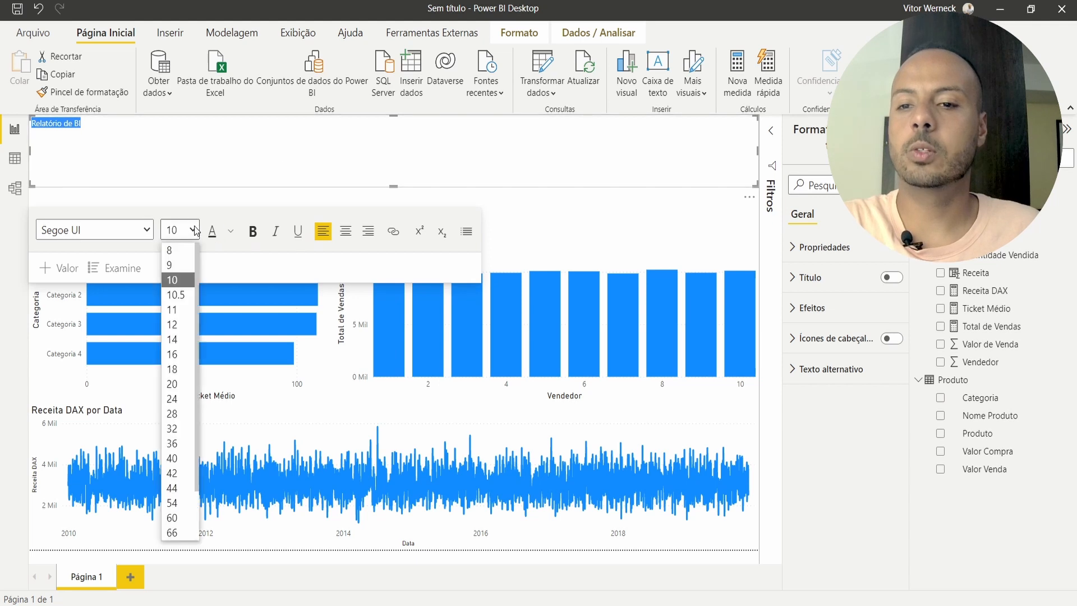
{"action": "left_click", "coordinate": [174, 517]}
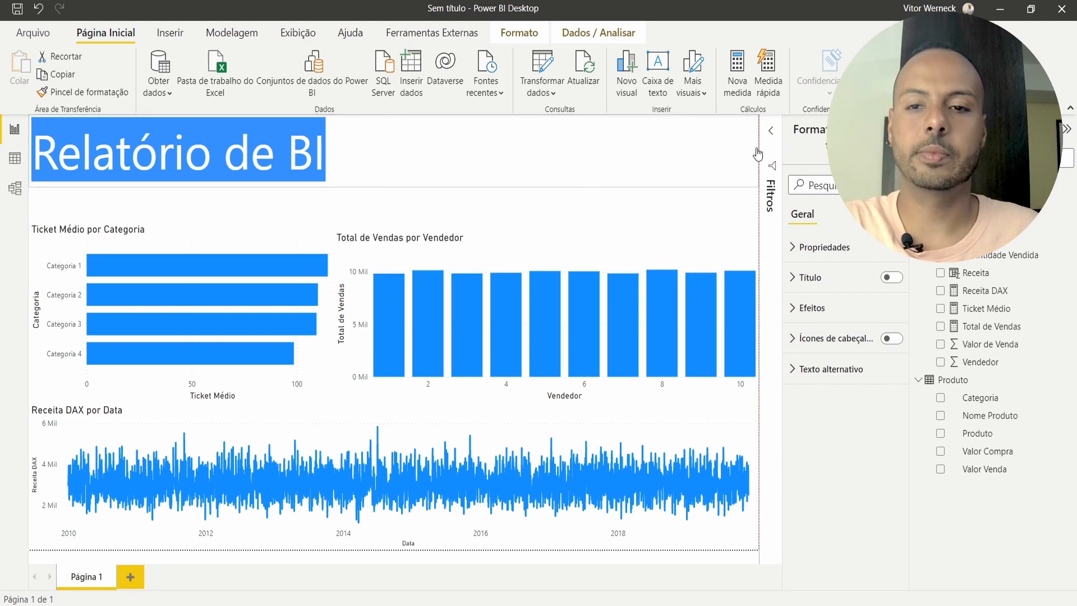
{"action": "left_click", "coordinate": [346, 244]}
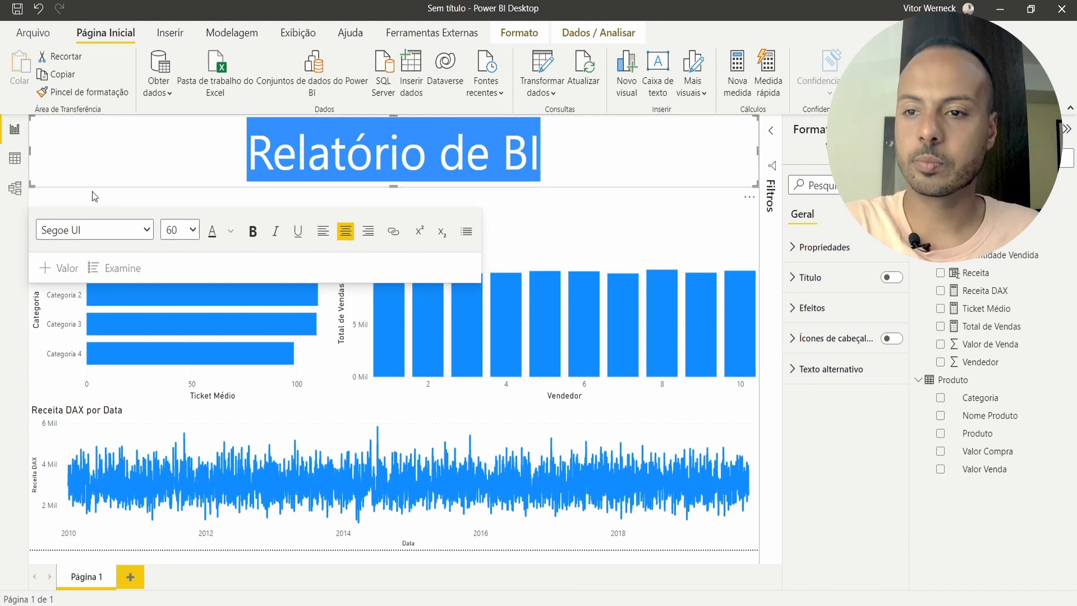
{"action": "left_click", "coordinate": [244, 443]}
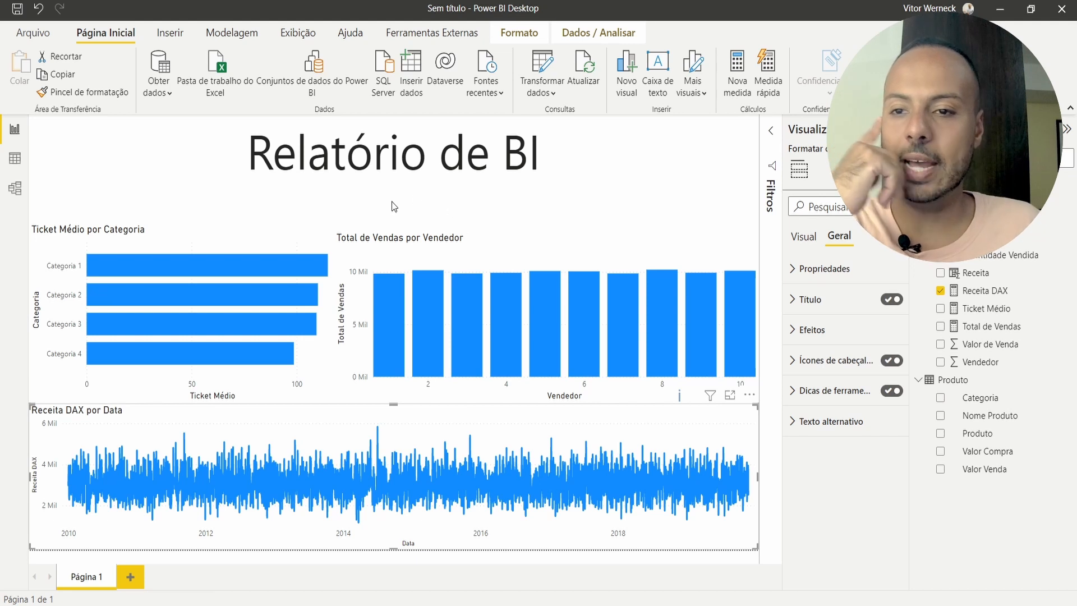
{"action": "left_click", "coordinate": [360, 219]}
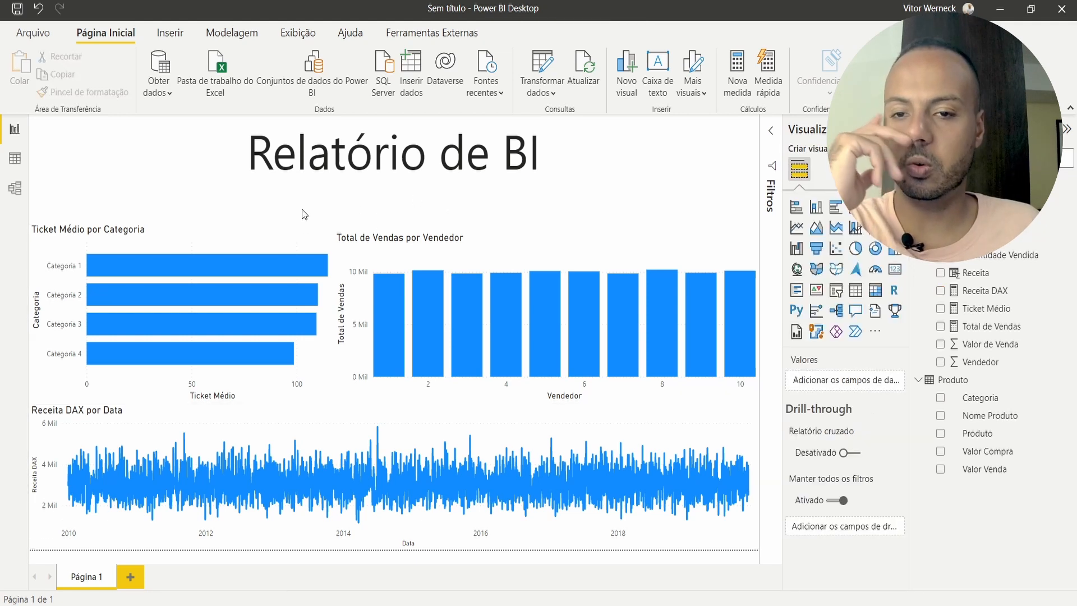
{"action": "left_click", "coordinate": [399, 247]}
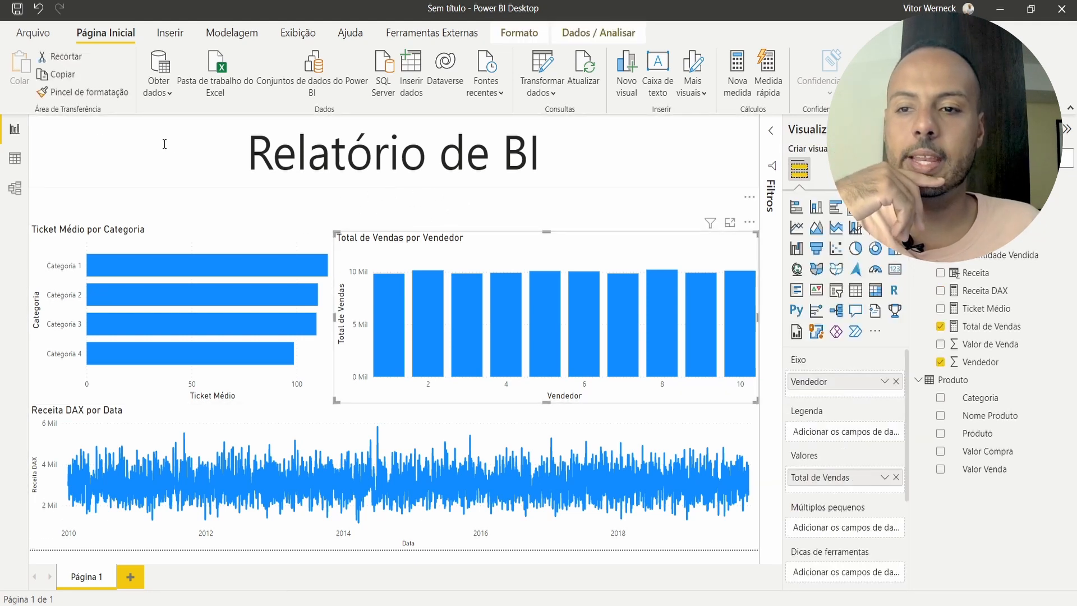
{"action": "left_click", "coordinate": [406, 206]}
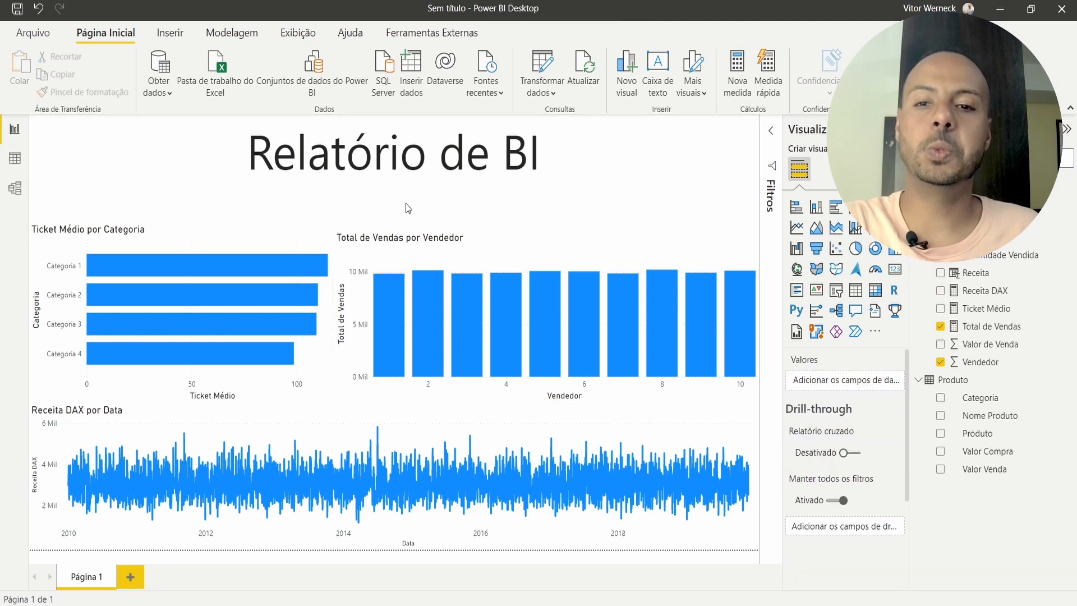
Step: Narrow the Total de Vendas por Vendedor chart from its inner side, leaving a wide gap between the two upper charts
{"action": "left_click", "coordinate": [380, 245]}
{"action": "left_click_drag", "start_coordinate": [335, 325], "coordinate": [612, 307]}
{"action": "left_click", "coordinate": [461, 281]}
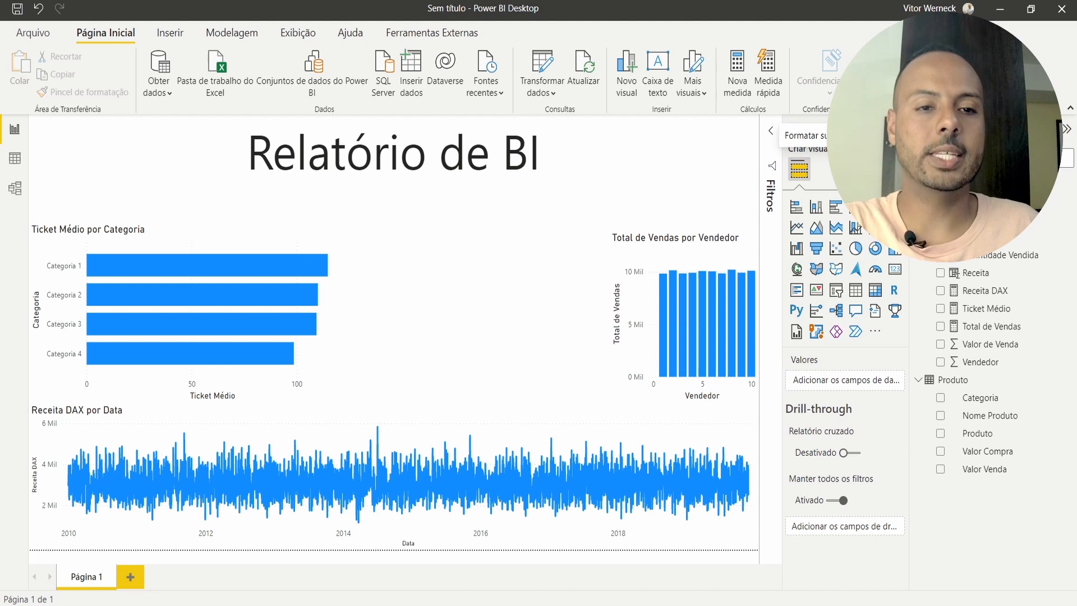
Step: Set the page's canvas background (Tela de fundo) to black and reduce its transparency until the colour is solid
{"action": "left_click", "coordinate": [820, 168]}
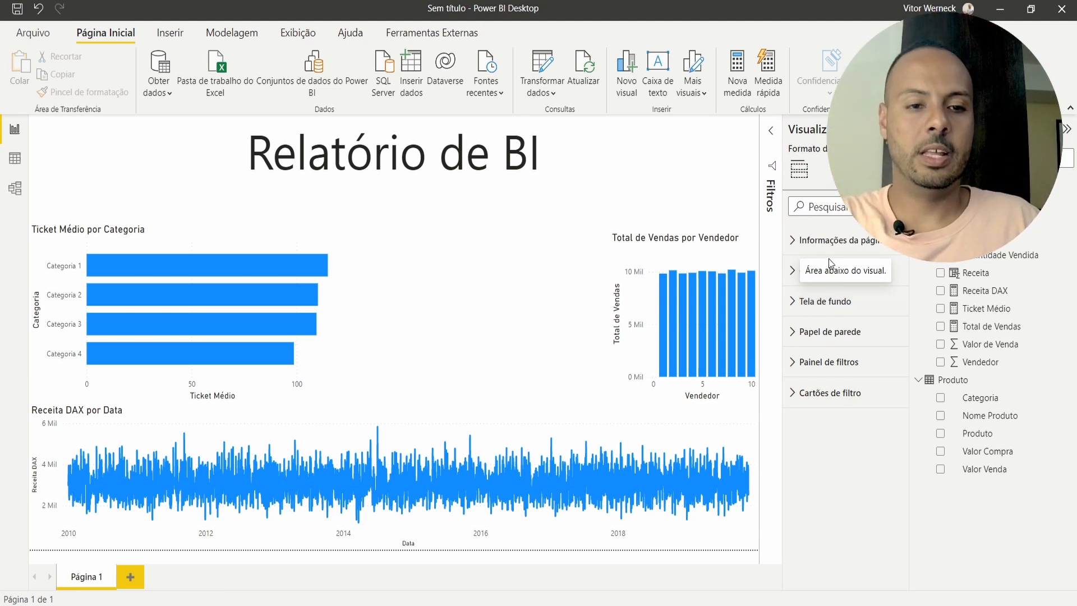
{"action": "left_click", "coordinate": [803, 306]}
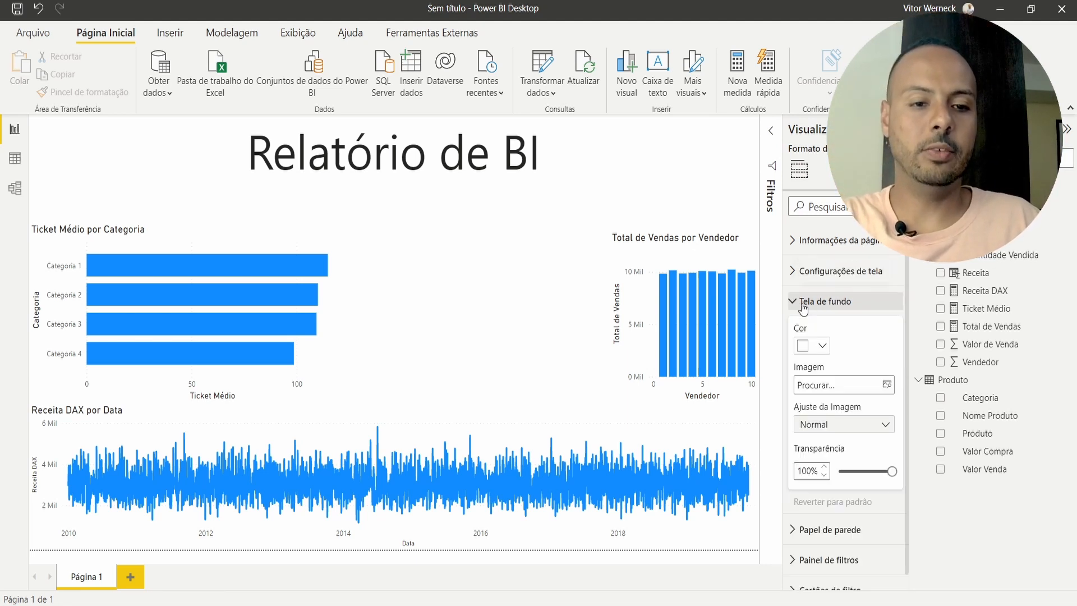
{"action": "left_click", "coordinate": [820, 347]}
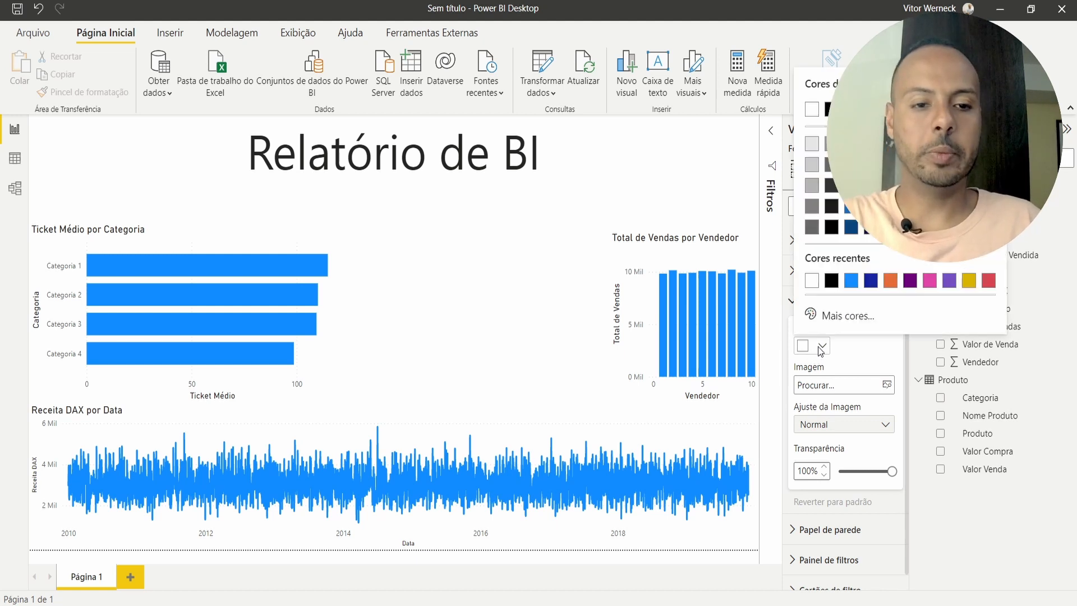
{"action": "left_click", "coordinate": [830, 281]}
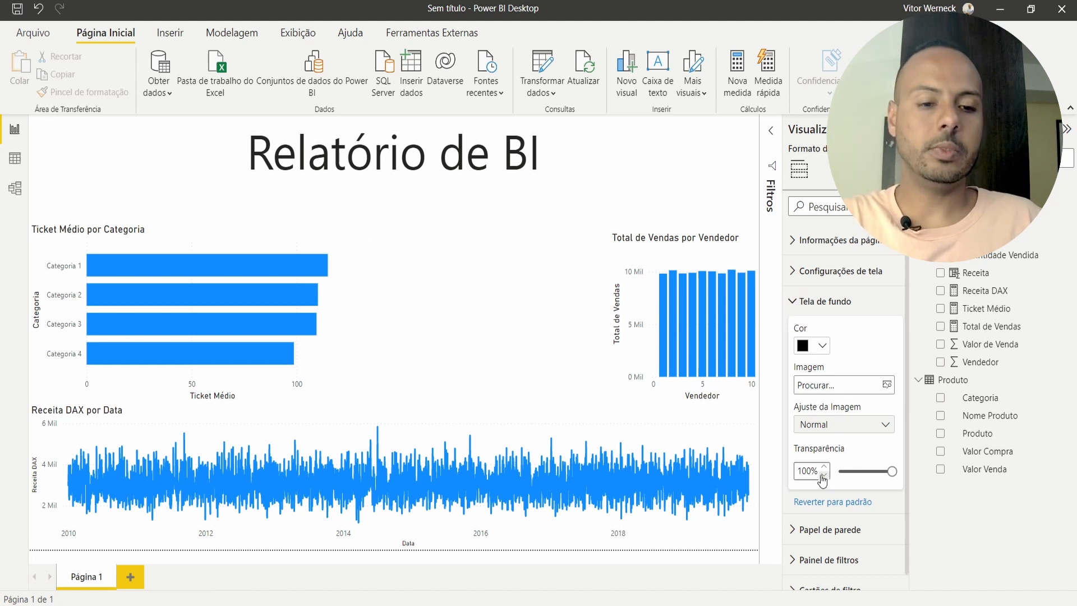
{"action": "left_click_drag", "start_coordinate": [892, 471], "coordinate": [760, 483]}
{"action": "left_click", "coordinate": [456, 270]}
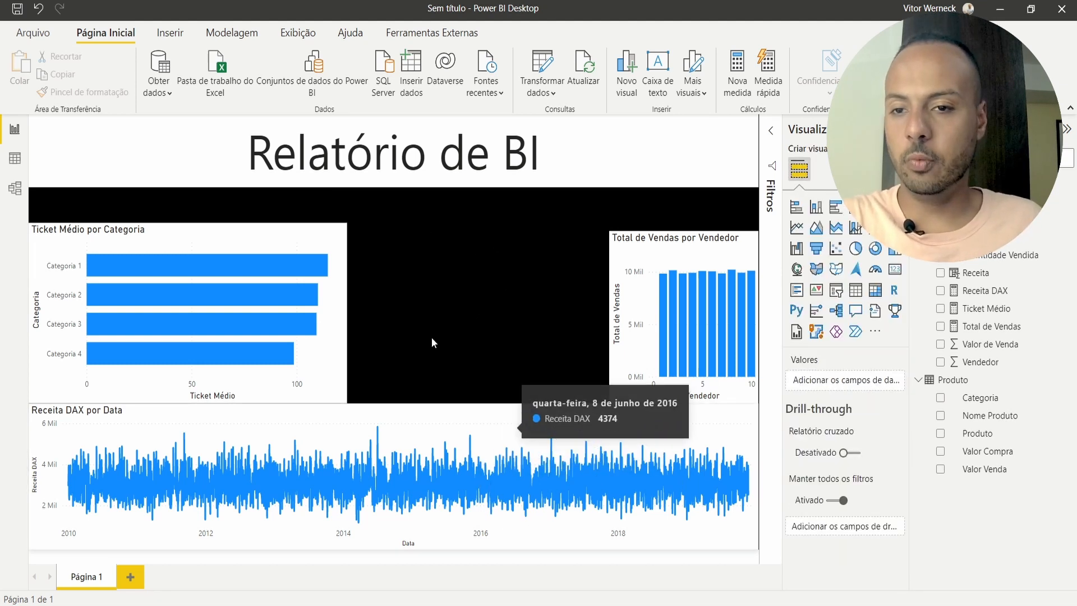
Step: Move the Ticket Médio chart up beneath the title banner and shift the Total de Vendas chart up and inward from the page edge
{"action": "left_click_drag", "start_coordinate": [236, 221], "coordinate": [237, 210]}
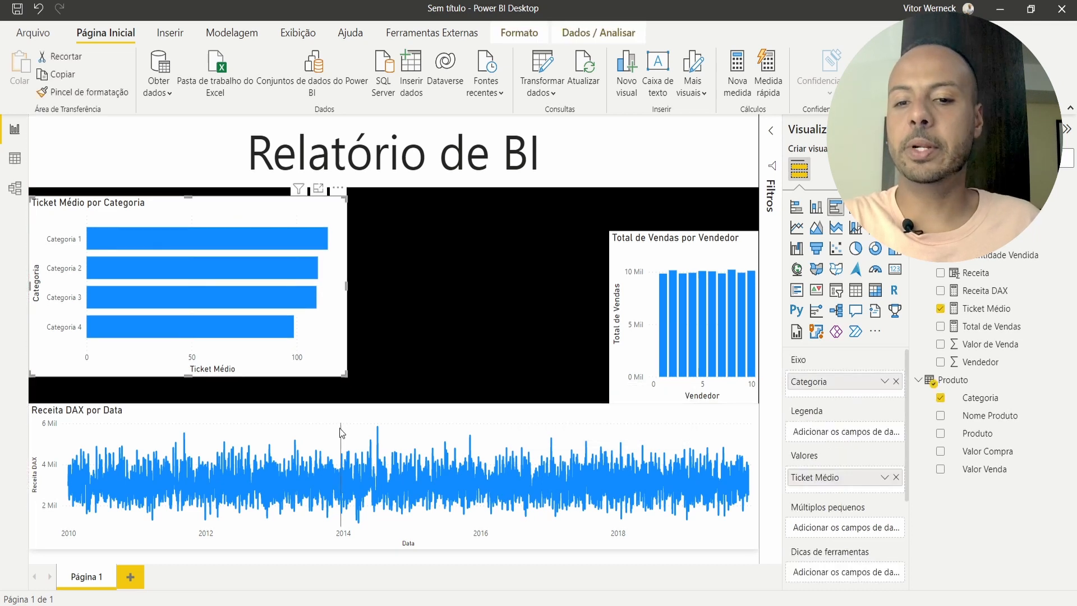
{"action": "left_click", "coordinate": [339, 414]}
{"action": "left_click_drag", "start_coordinate": [673, 238], "coordinate": [648, 221]}
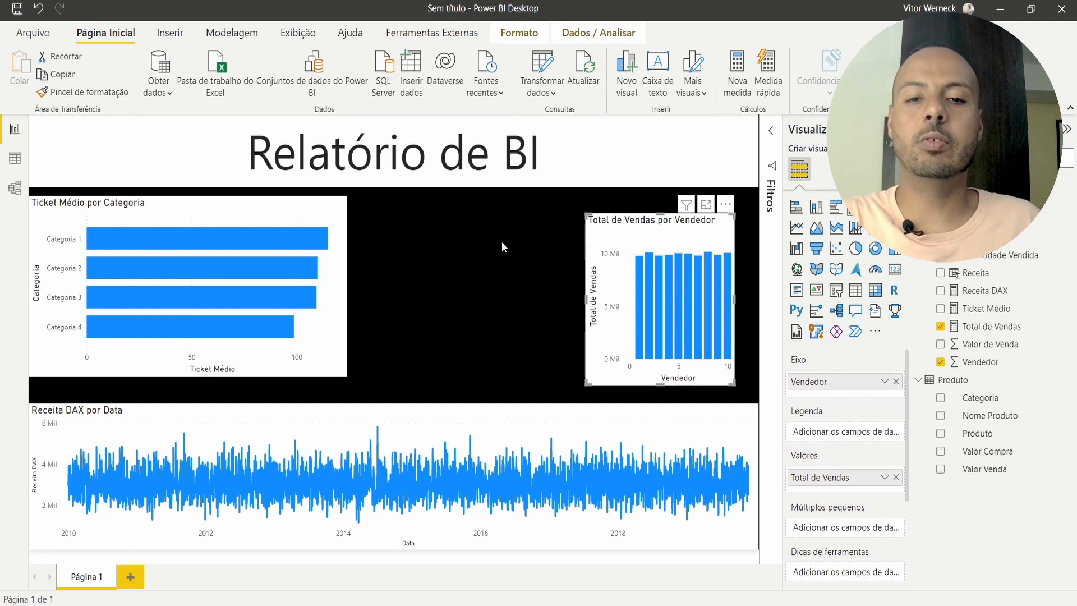
{"action": "left_click", "coordinate": [539, 245]}
Step: Turn off the background (Tela de fundo) of the "Relatório de BI" text box
{"action": "left_click", "coordinate": [314, 140]}
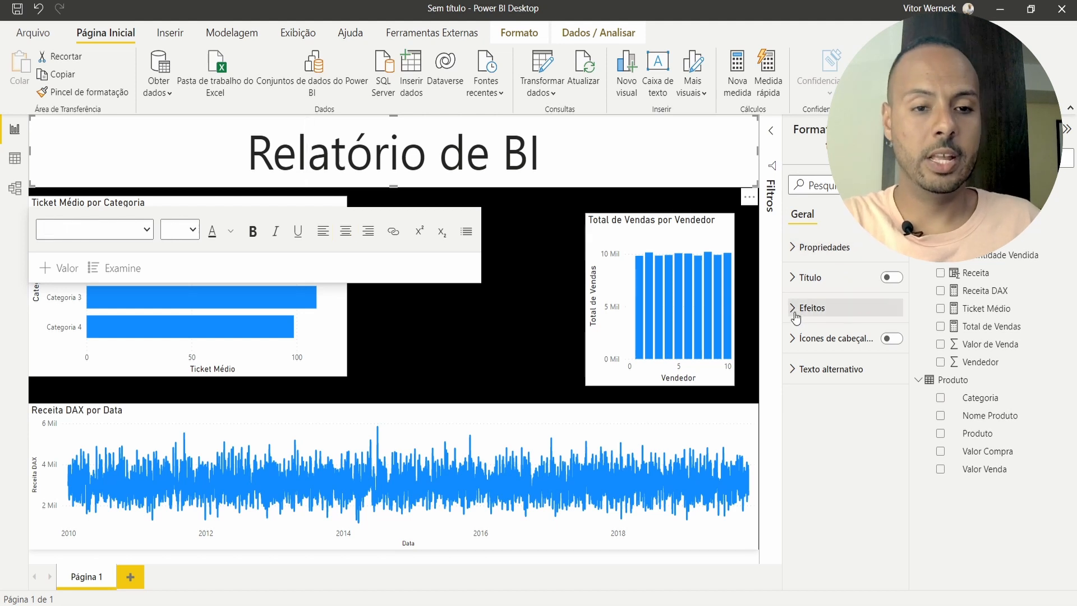
{"action": "left_click", "coordinate": [813, 311]}
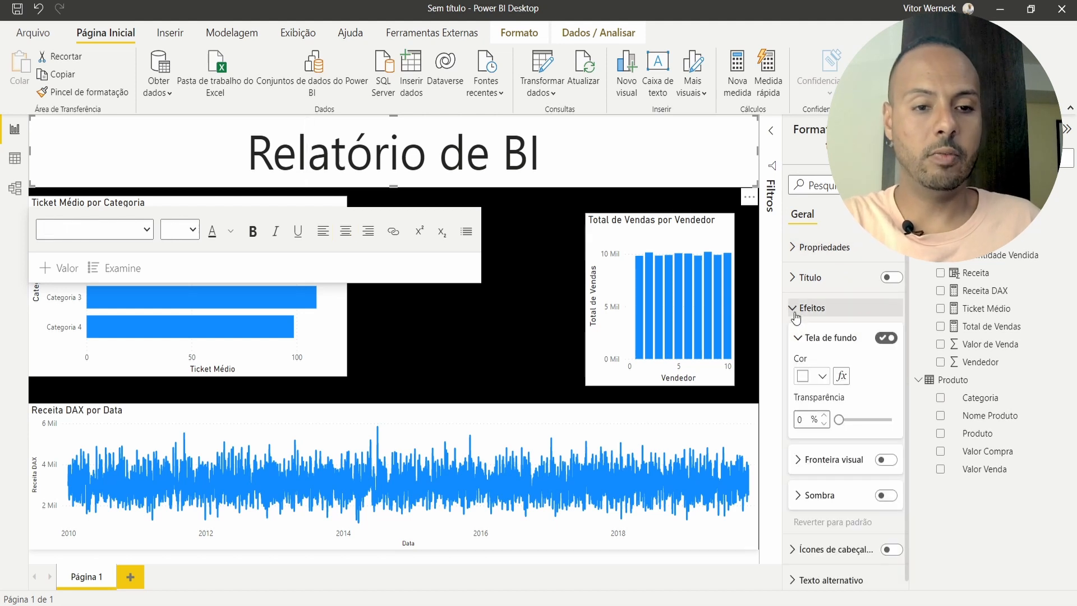
{"action": "left_click", "coordinate": [886, 341]}
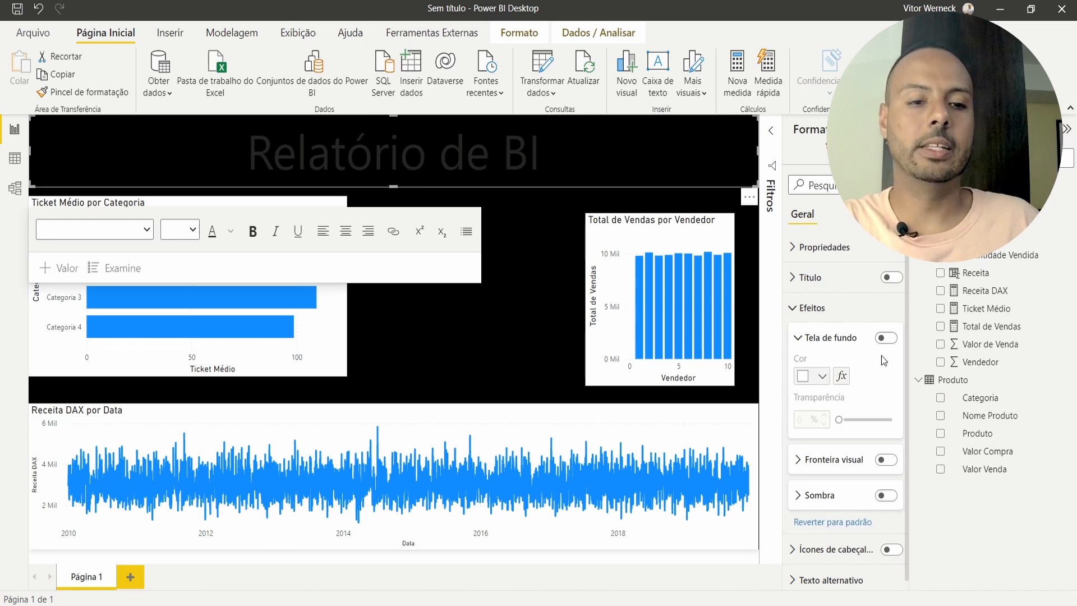
{"action": "left_click", "coordinate": [375, 235]}
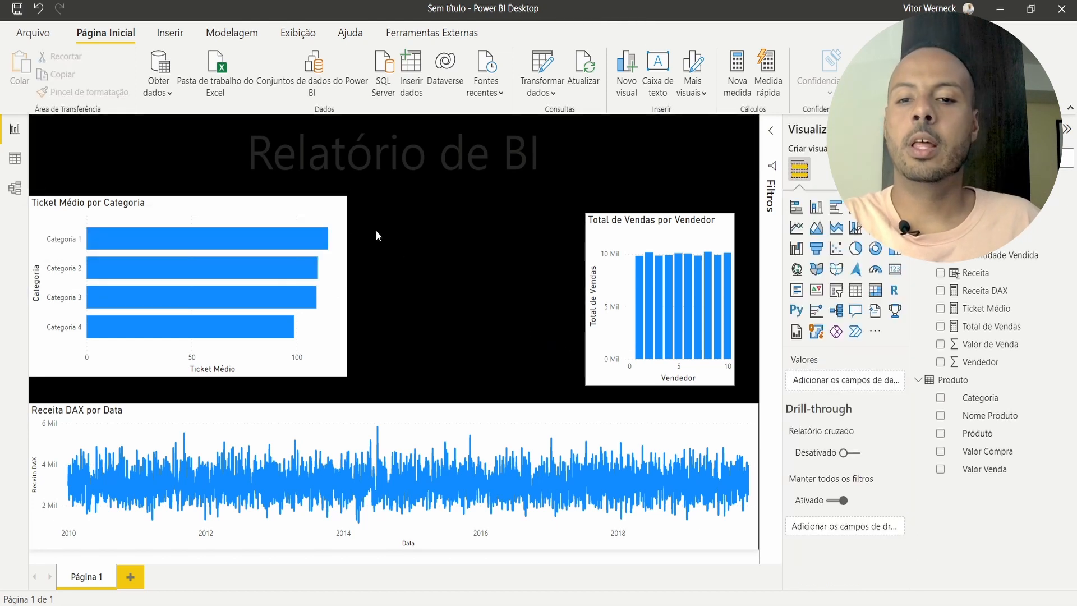
Step: Turn off the background (Tela de fundo) of the Ticket Médio, Total de Vendas and Receita DAX charts
{"action": "left_click", "coordinate": [244, 206]}
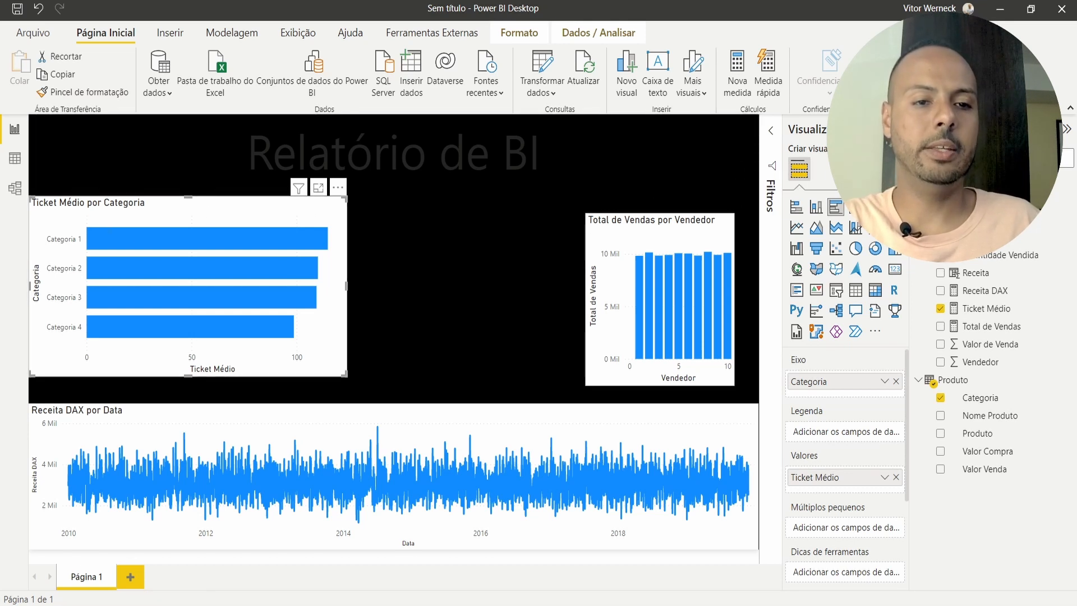
{"action": "left_click", "coordinate": [818, 168]}
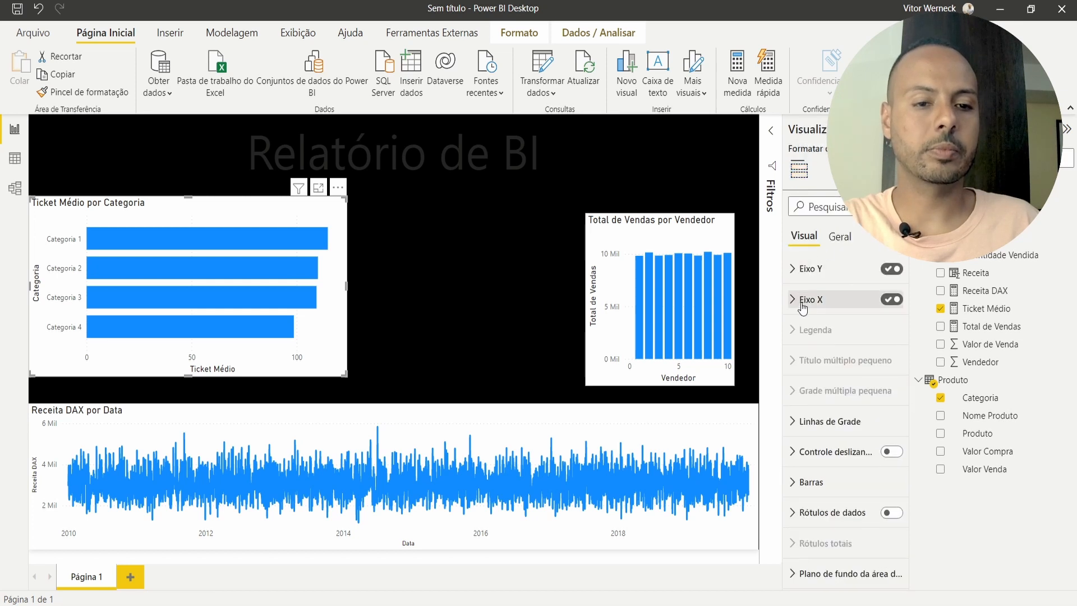
{"action": "left_click", "coordinate": [845, 237]}
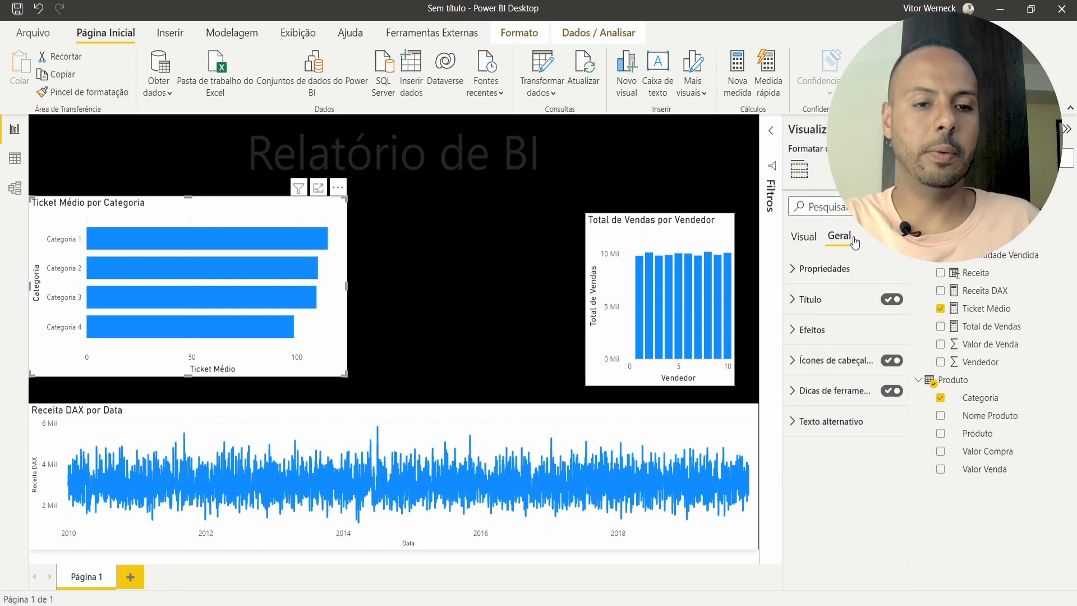
{"action": "left_click", "coordinate": [797, 330]}
{"action": "left_click", "coordinate": [887, 359]}
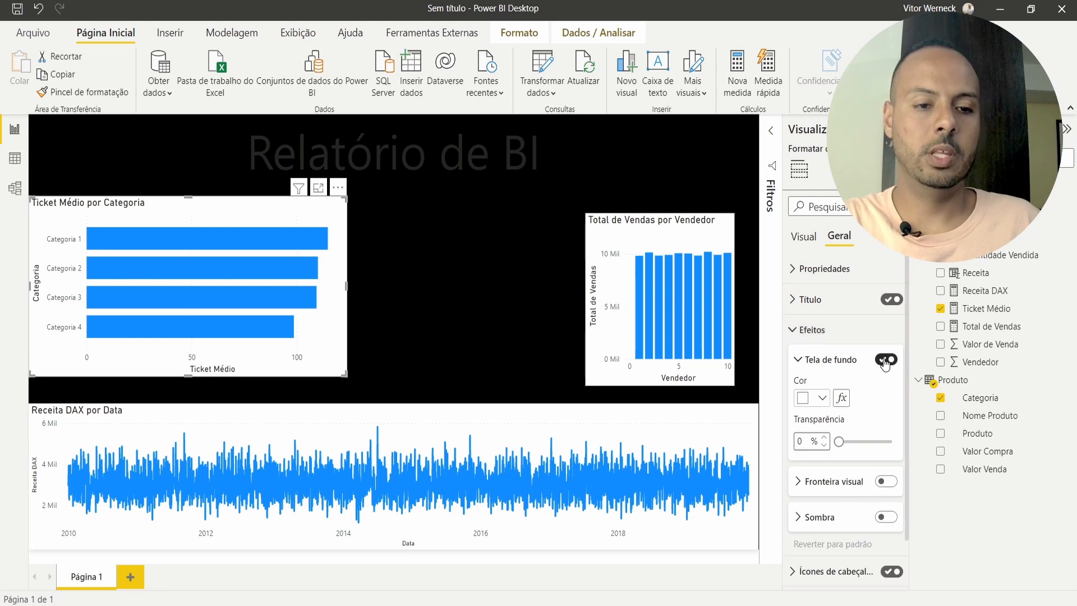
{"action": "left_click", "coordinate": [625, 224]}
{"action": "left_click", "coordinate": [886, 360]}
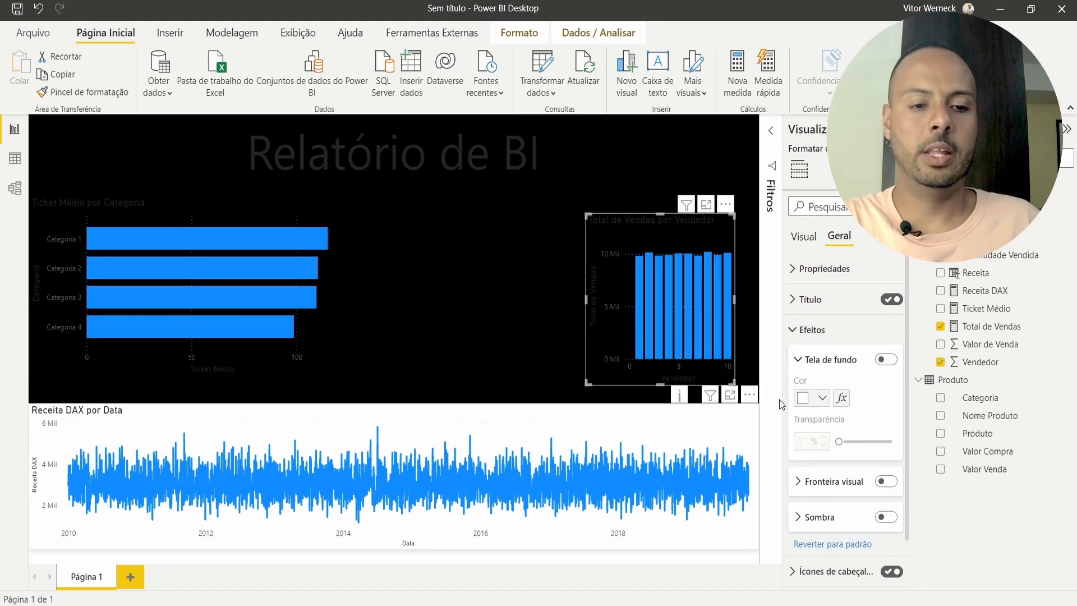
{"action": "left_click", "coordinate": [736, 412]}
{"action": "left_click", "coordinate": [886, 359]}
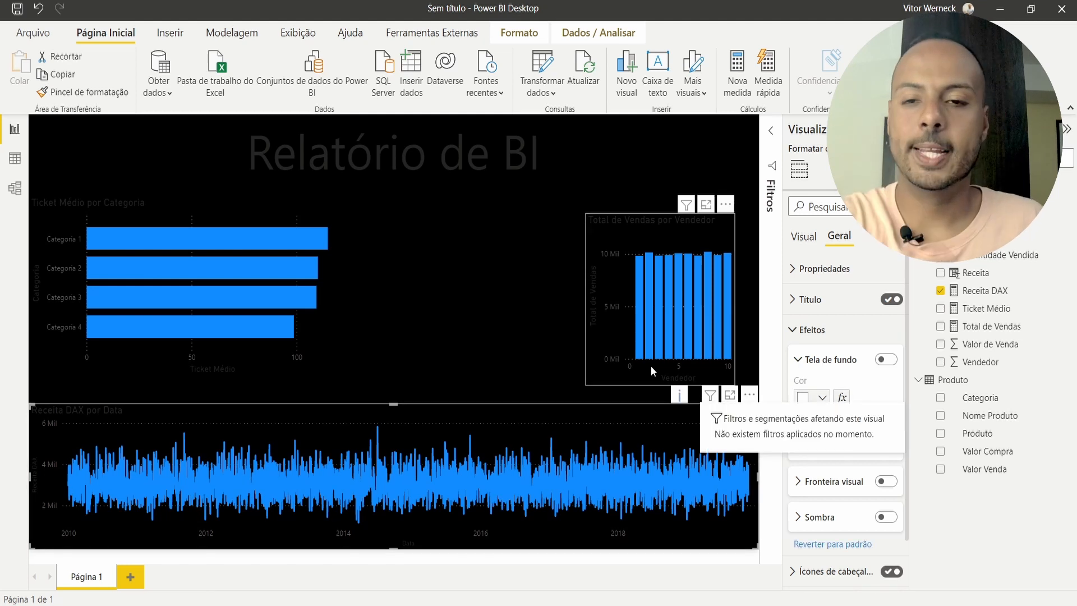
Step: Set the font colour of the whole "Relatório de BI" title to white
{"action": "left_click", "coordinate": [469, 142]}
{"action": "double_click", "coordinate": [331, 151]}
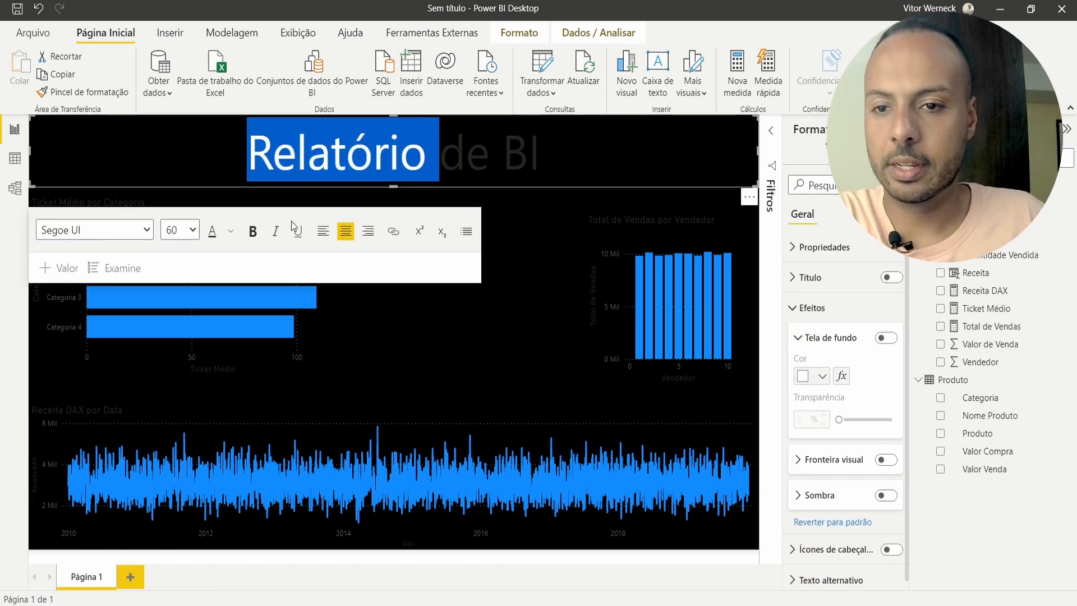
{"action": "left_click_drag", "start_coordinate": [231, 145], "coordinate": [574, 129]}
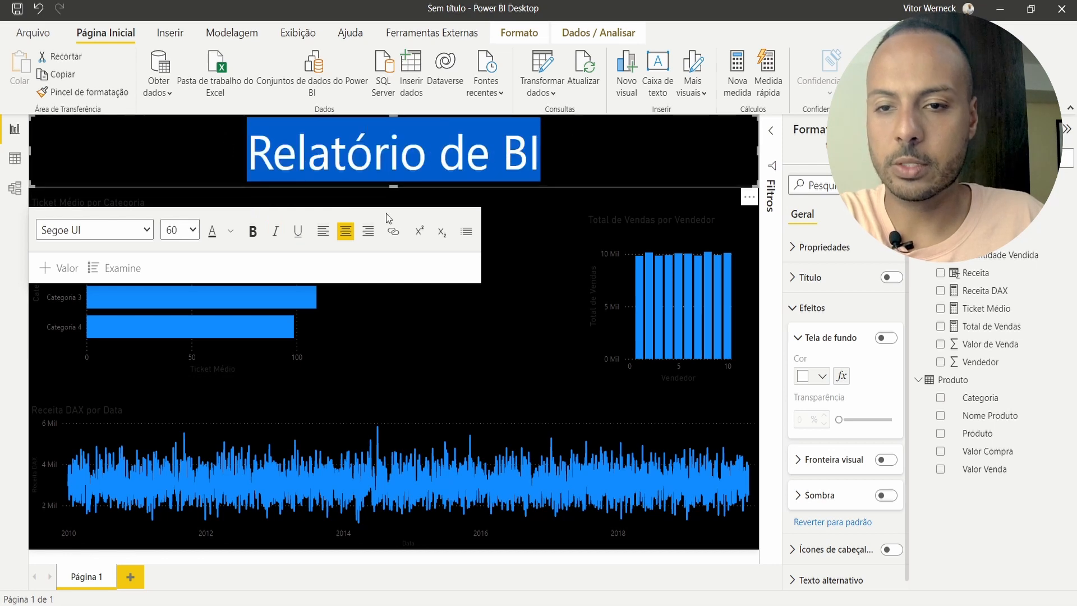
{"action": "left_click", "coordinate": [230, 232]}
{"action": "left_click", "coordinate": [247, 284]}
{"action": "left_click", "coordinate": [510, 328]}
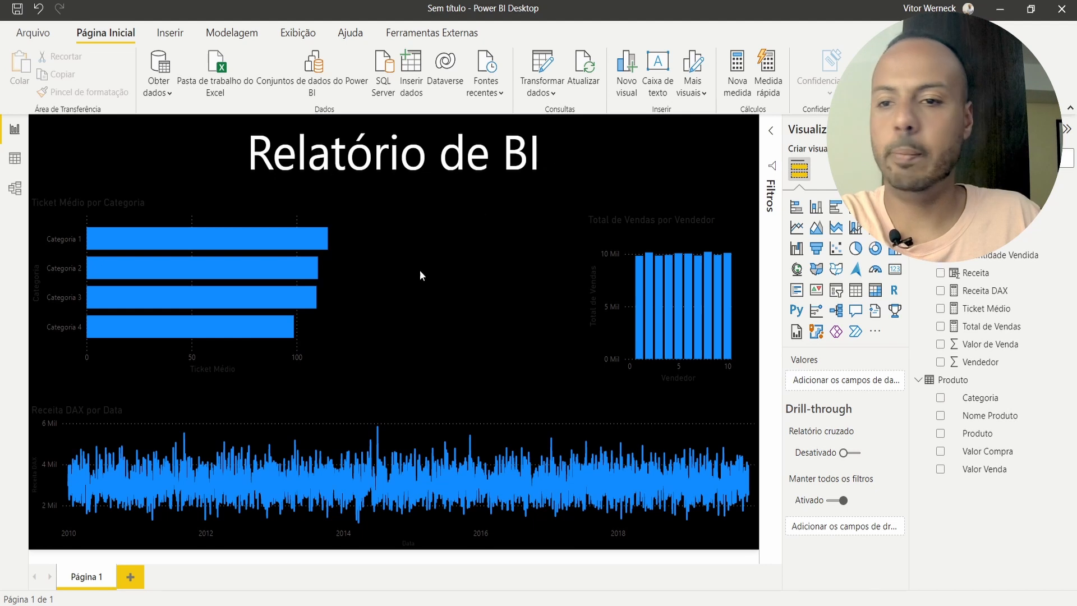
Step: Shift the Ticket Médio por Categoria chart slightly inward from the page edge and turn off its Eixo Y title
{"action": "left_click", "coordinate": [311, 215]}
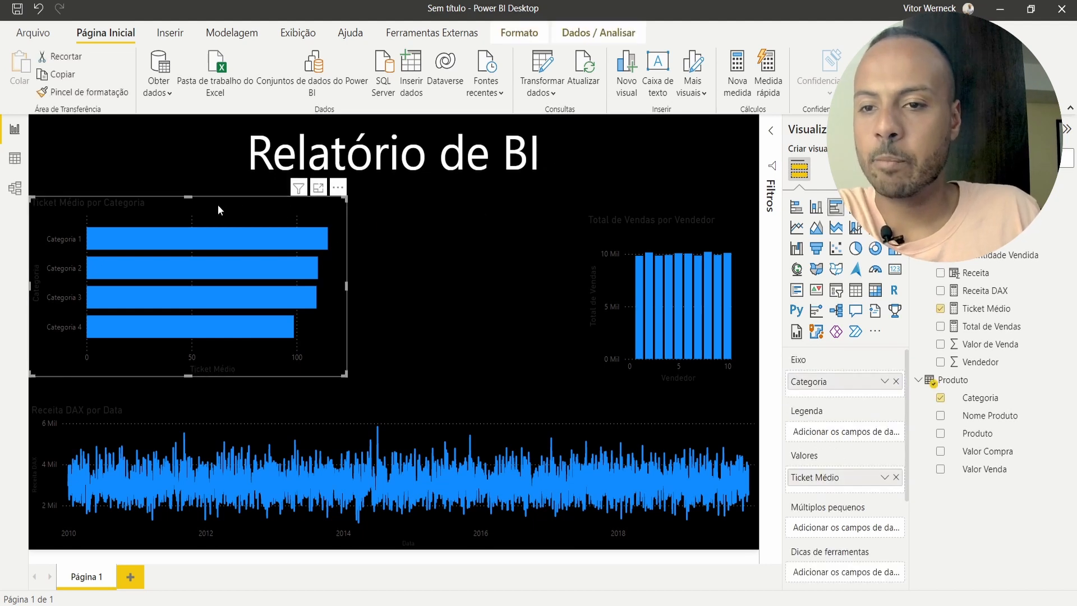
{"action": "left_click_drag", "start_coordinate": [147, 204], "coordinate": [166, 205]}
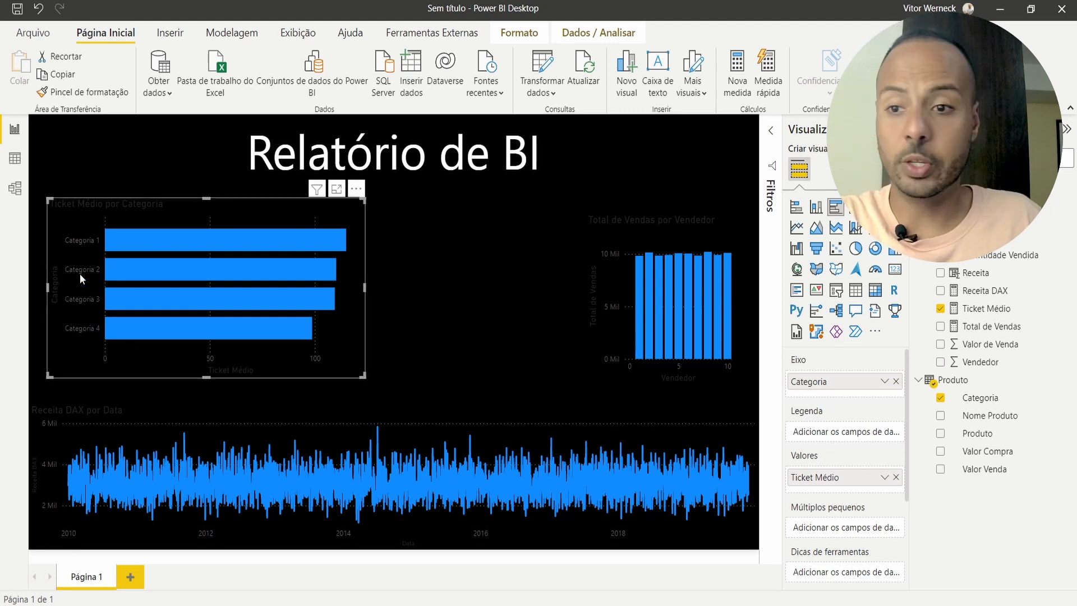
{"action": "left_click", "coordinate": [820, 168]}
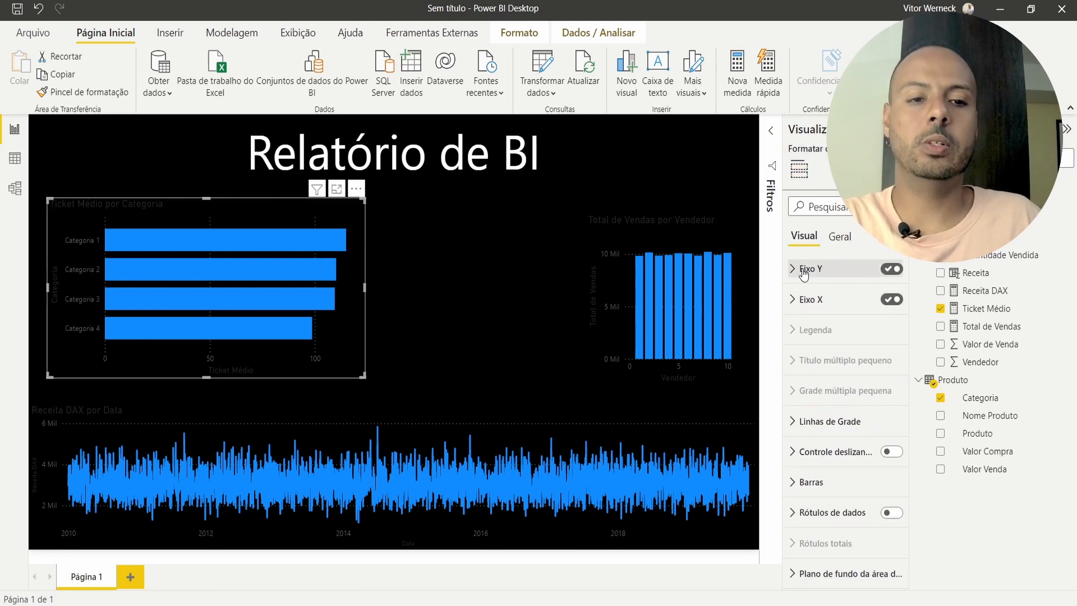
{"action": "left_click", "coordinate": [890, 270]}
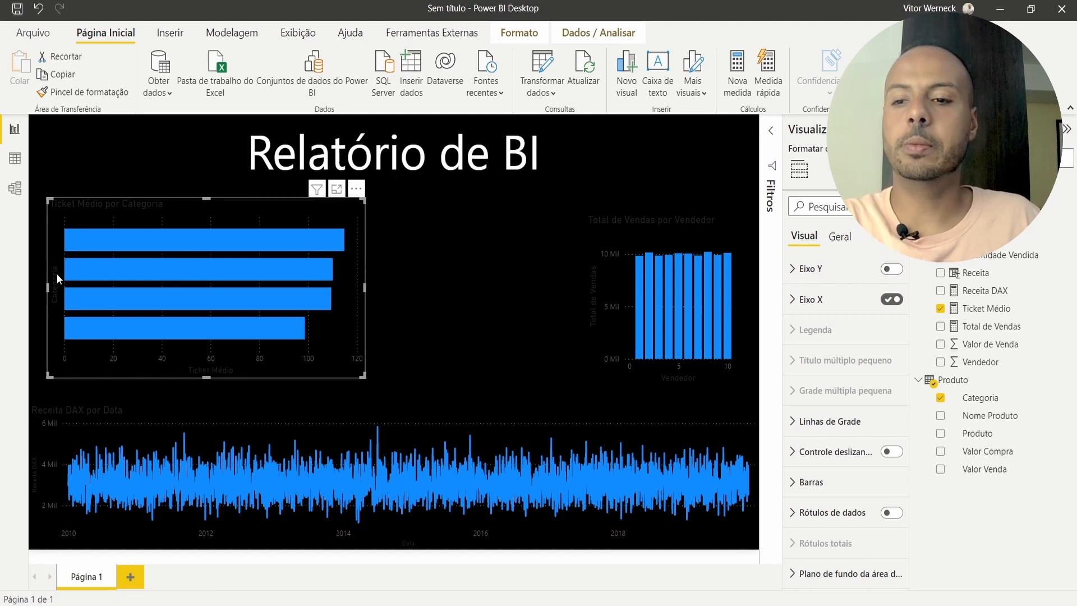
{"action": "left_click", "coordinate": [891, 269]}
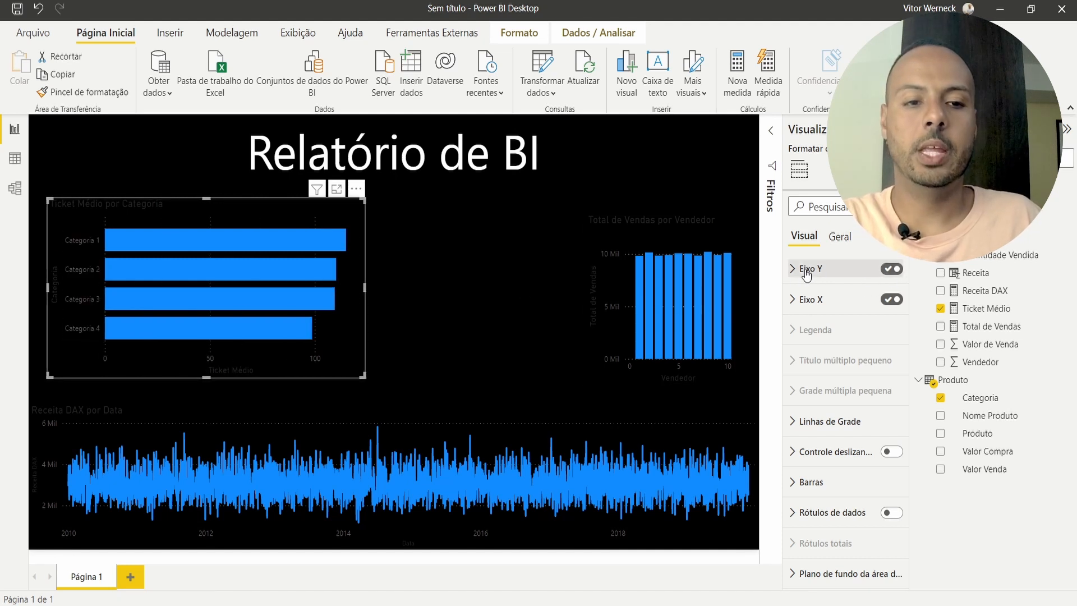
{"action": "left_click", "coordinate": [791, 270]}
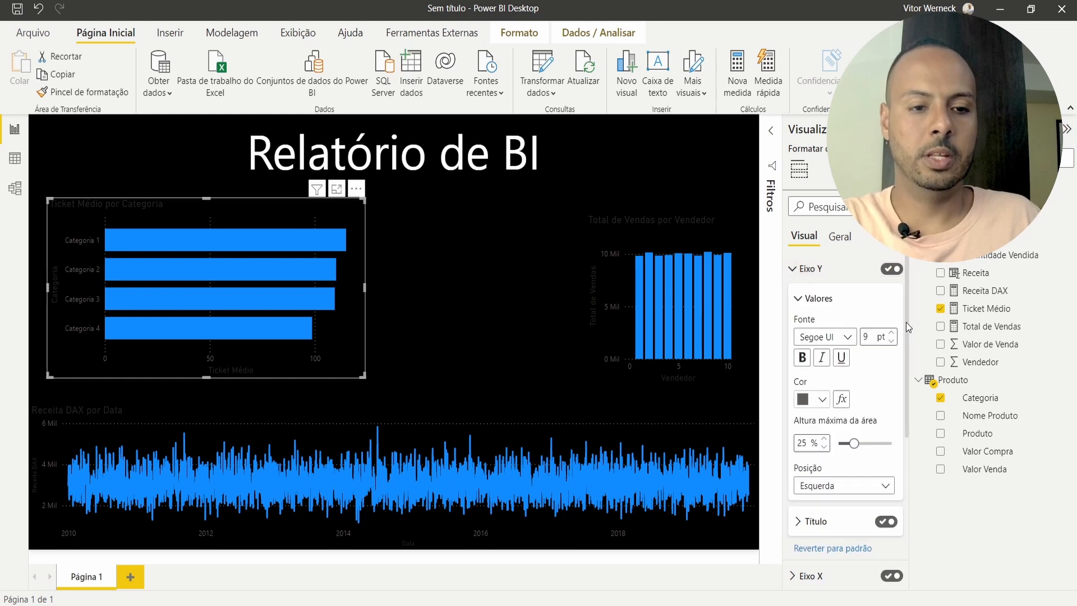
{"action": "scroll", "coordinate": [864, 381], "scroll_direction": "down", "scroll_amount": 2}
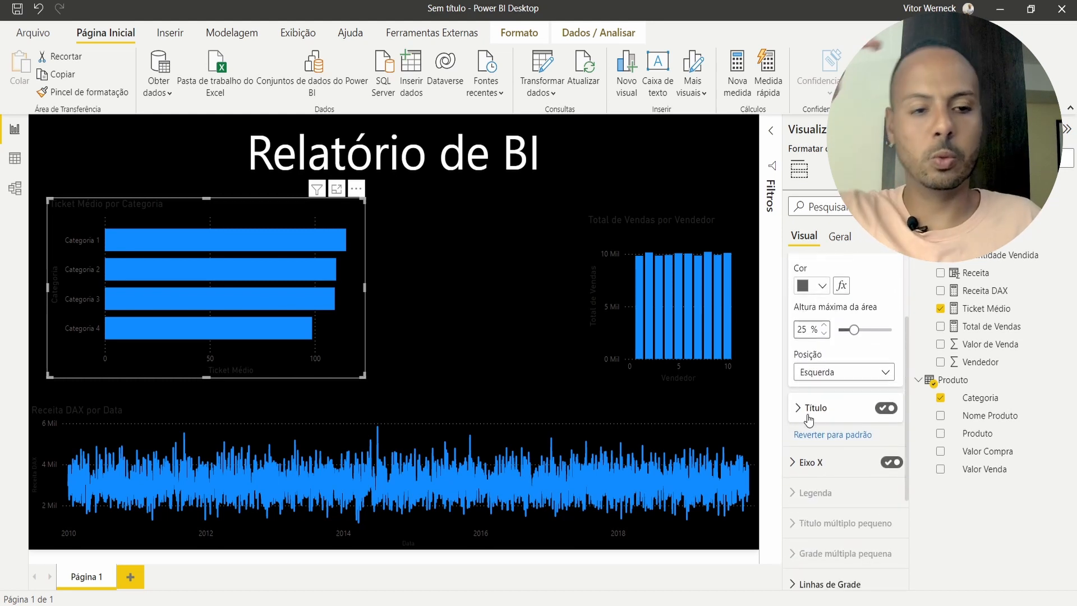
{"action": "scroll", "coordinate": [812, 418], "scroll_direction": "up", "scroll_amount": 2}
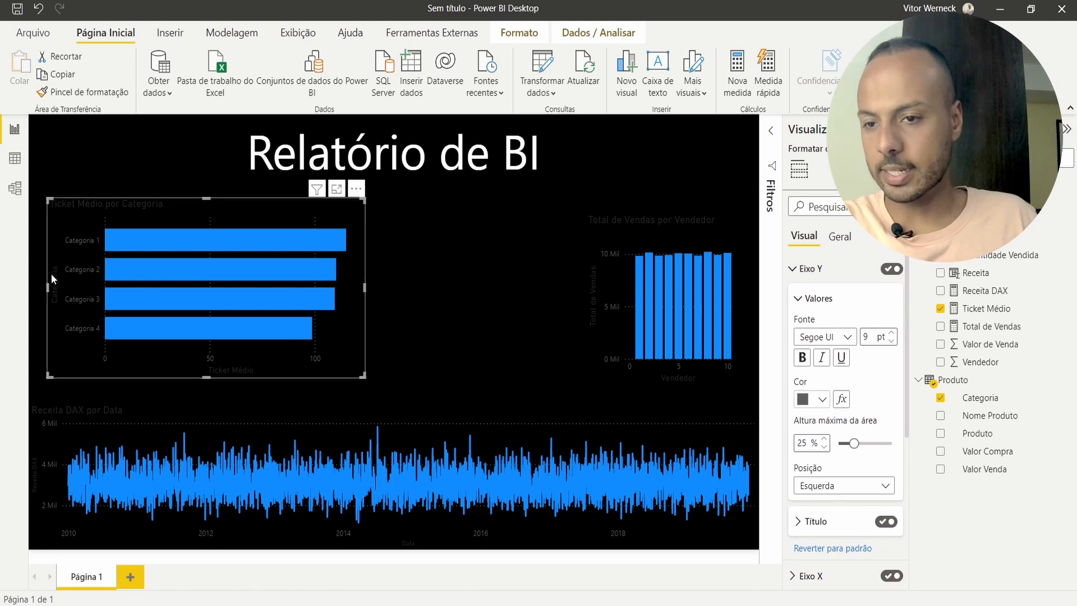
{"action": "left_click", "coordinate": [886, 522]}
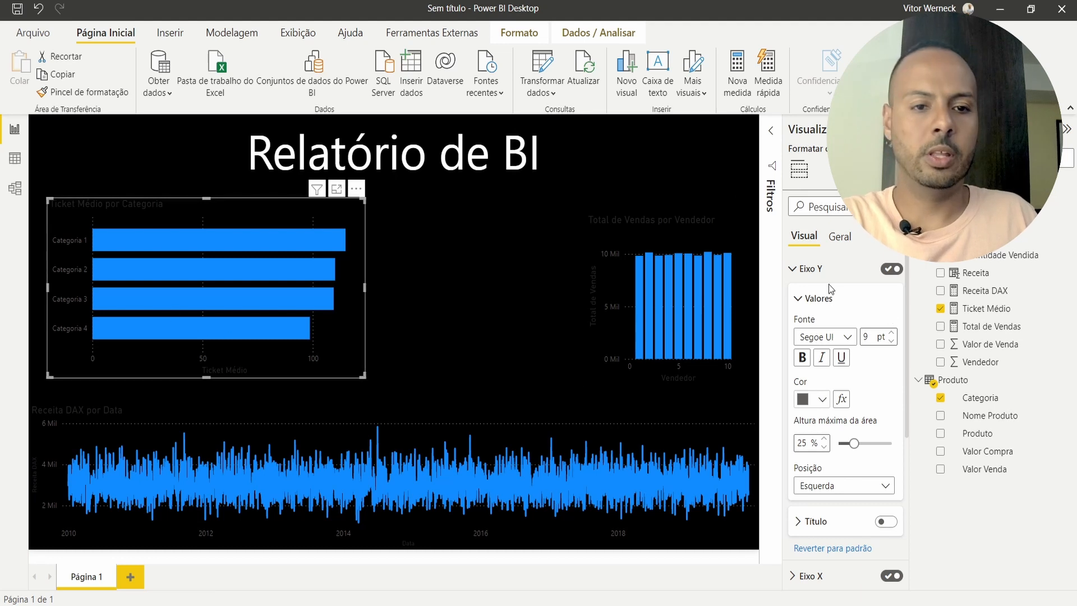
{"action": "left_click", "coordinate": [813, 269]}
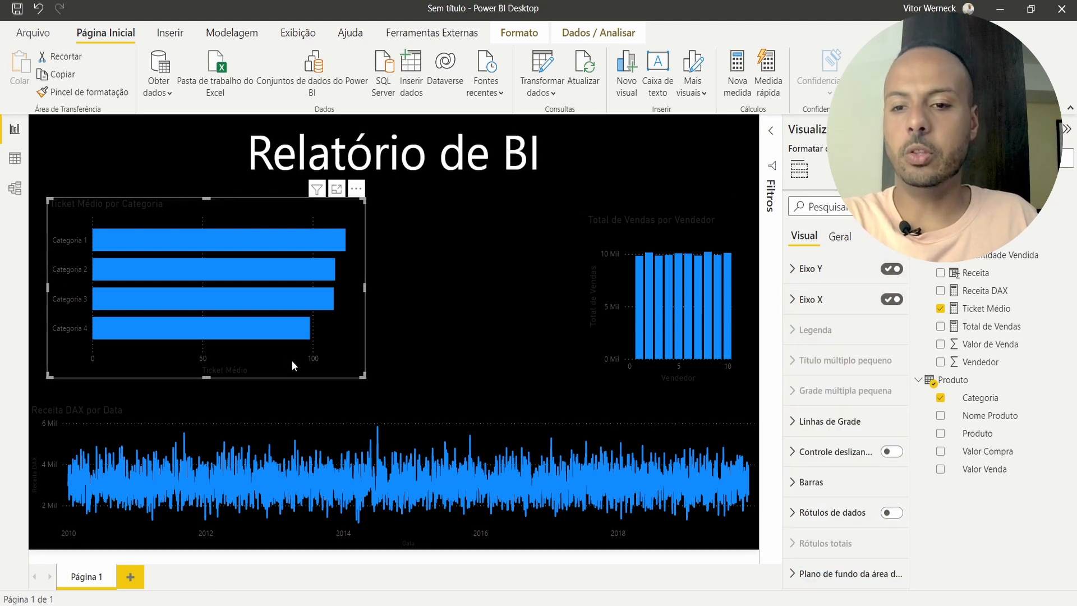
Step: Turn off the Eixo X title of the Ticket Médio chart and hide its whole X axis
{"action": "left_click", "coordinate": [889, 299]}
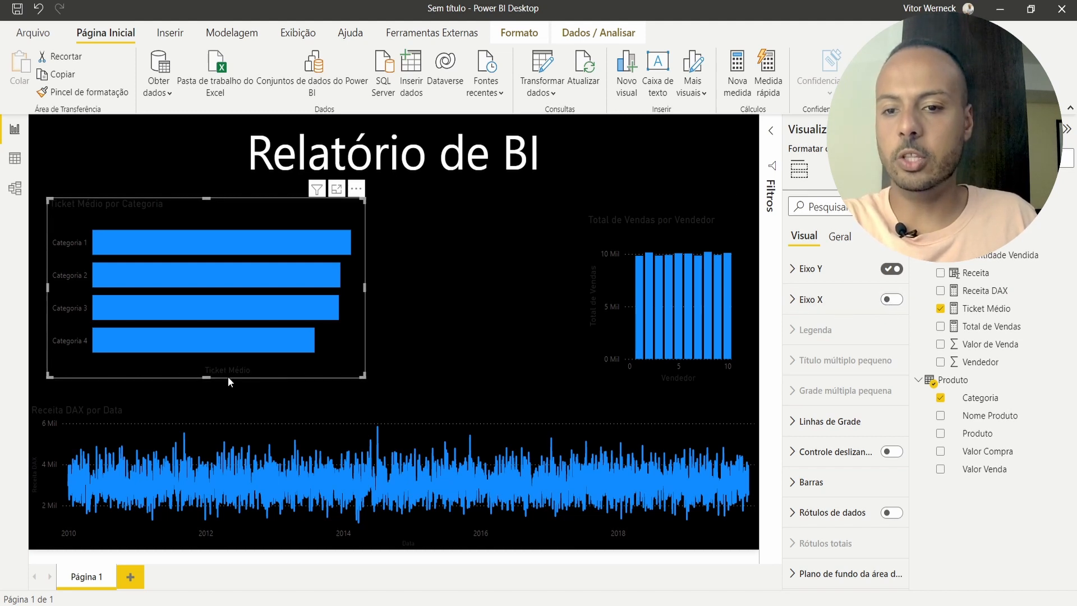
{"action": "left_click", "coordinate": [889, 307]}
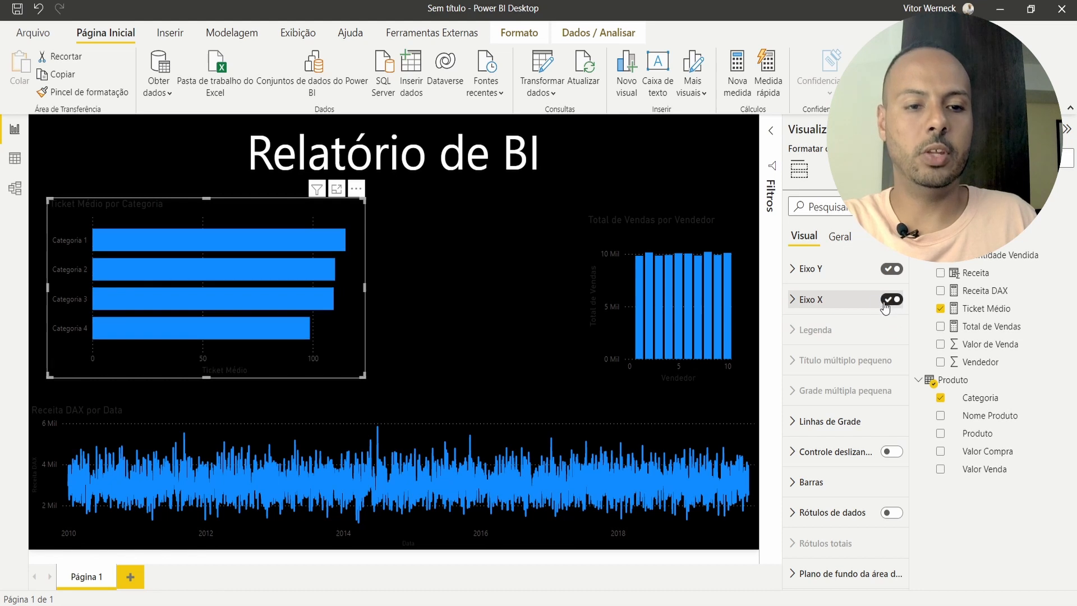
{"action": "left_click", "coordinate": [792, 300]}
{"action": "left_click", "coordinate": [803, 329]}
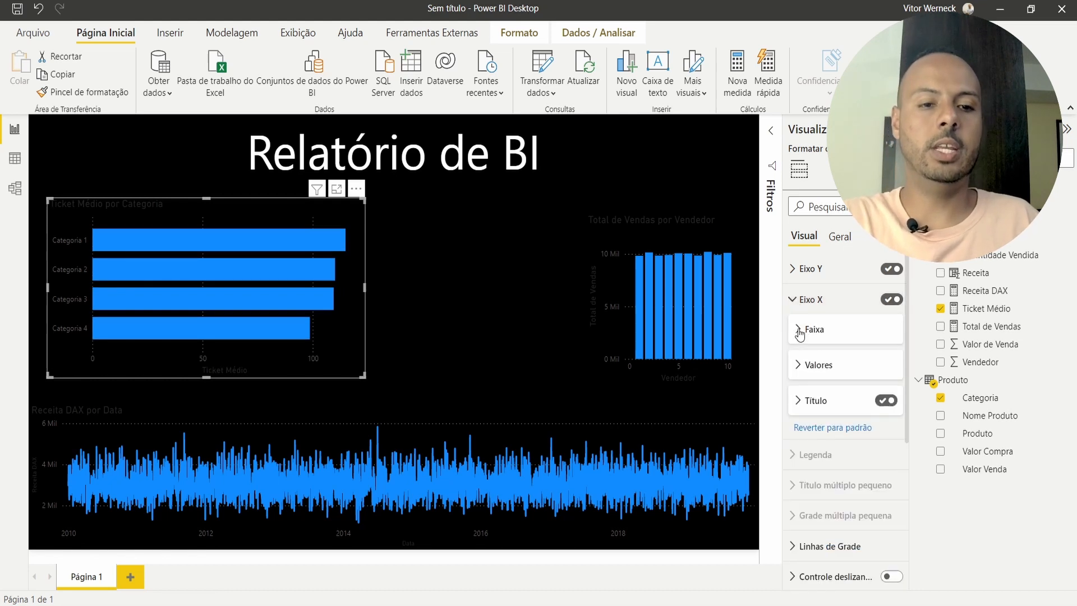
{"action": "left_click", "coordinate": [889, 401]}
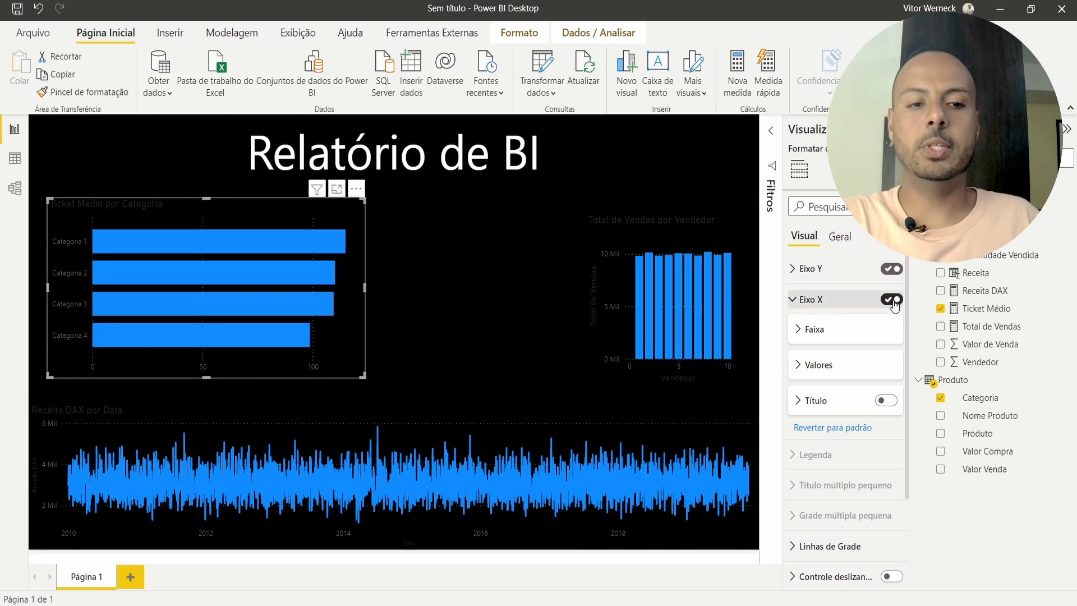
{"action": "left_click", "coordinate": [892, 299]}
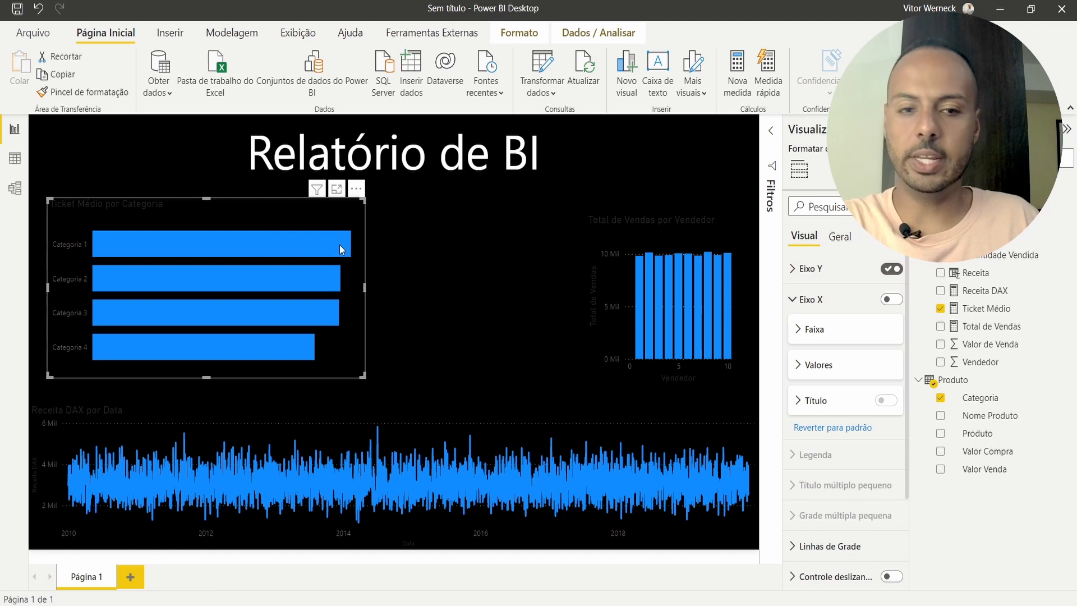
{"action": "left_click", "coordinate": [806, 303]}
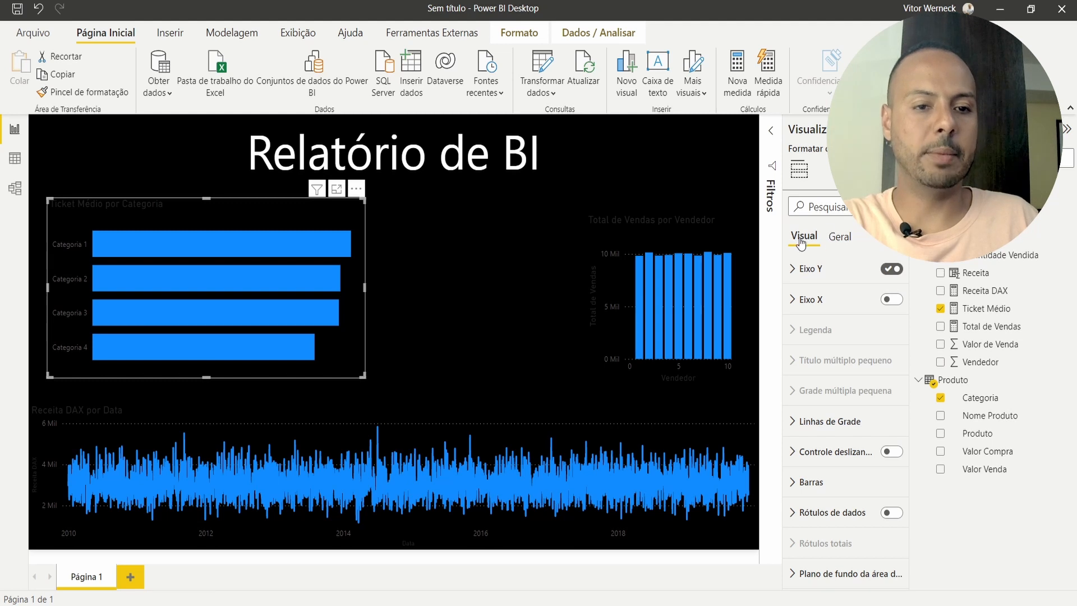
Step: Turn on data labels (Rótulos de dados) for the Ticket Médio chart and set their position to Extremidade interna
{"action": "left_click", "coordinate": [896, 514]}
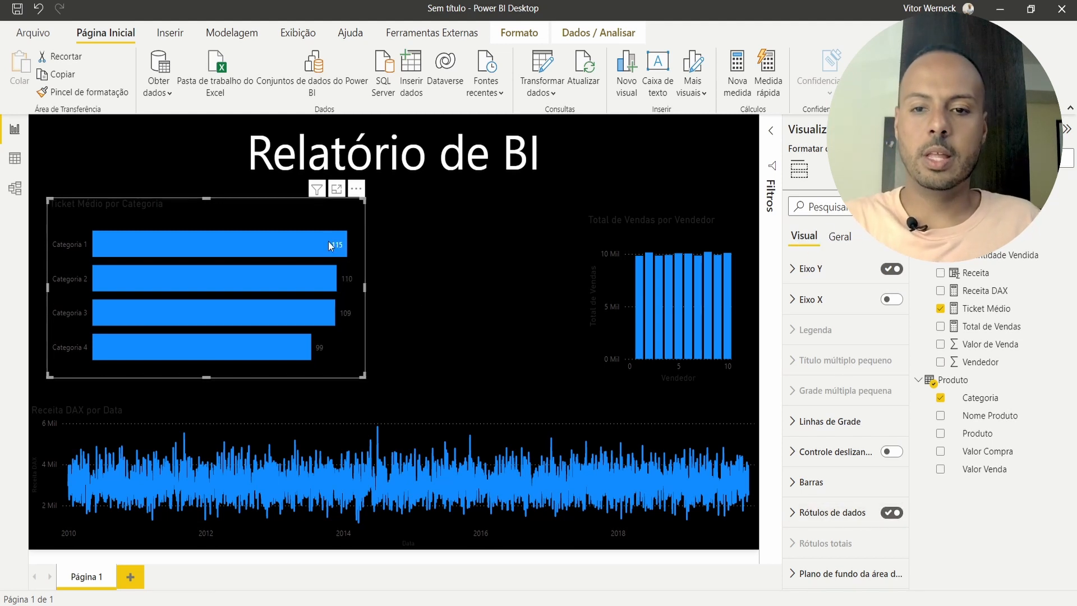
{"action": "left_click", "coordinate": [794, 512]}
{"action": "scroll", "coordinate": [818, 426], "scroll_direction": "down", "scroll_amount": 5}
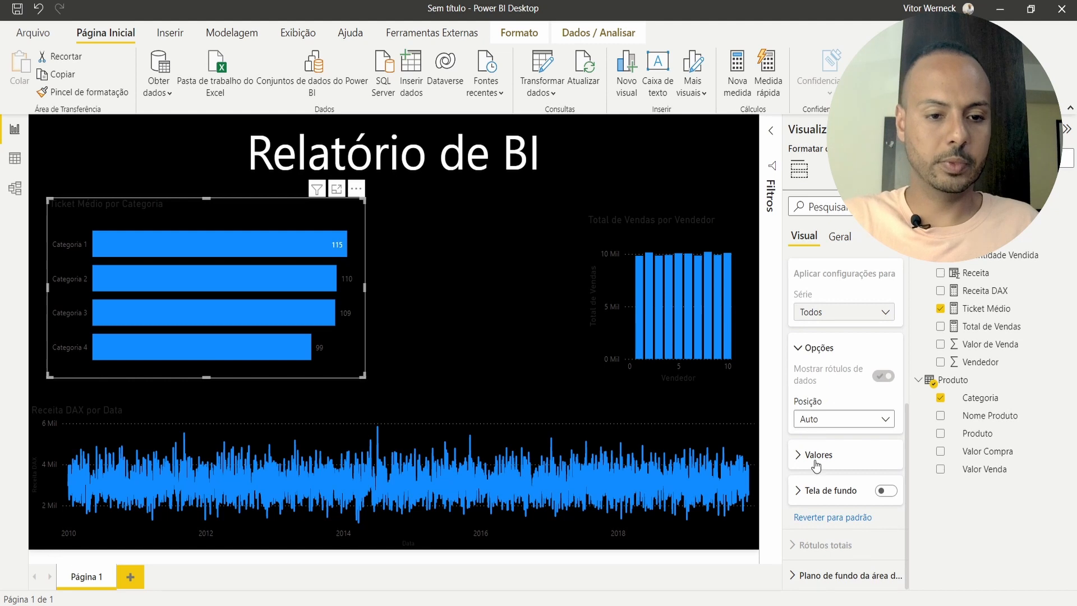
{"action": "left_click", "coordinate": [802, 457]}
{"action": "scroll", "coordinate": [806, 464], "scroll_direction": "down", "scroll_amount": 2}
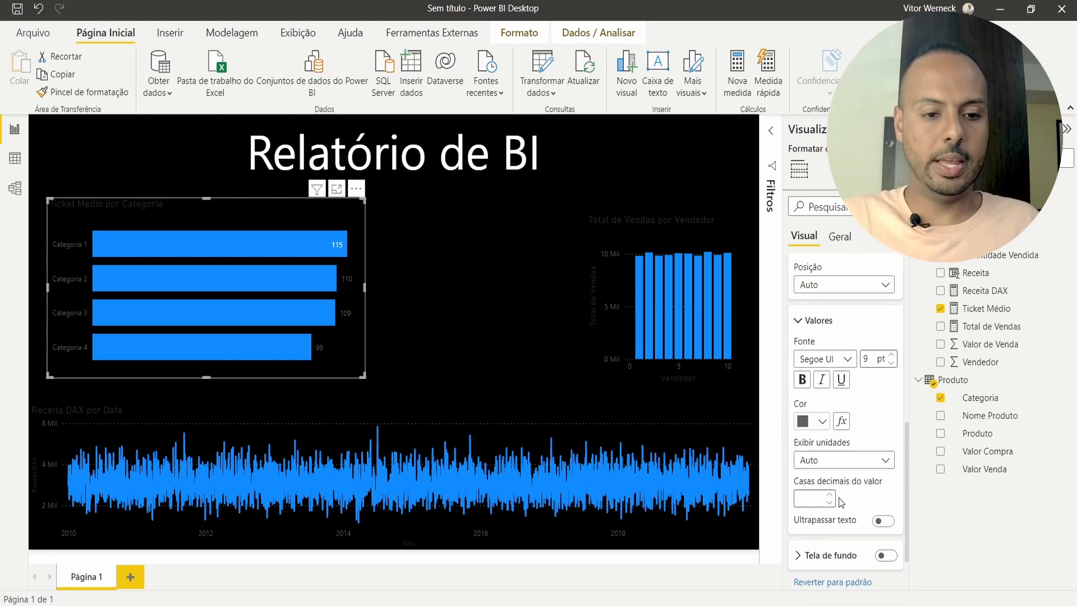
{"action": "scroll", "coordinate": [810, 426], "scroll_direction": "up", "scroll_amount": 2}
{"action": "left_click", "coordinate": [802, 456]}
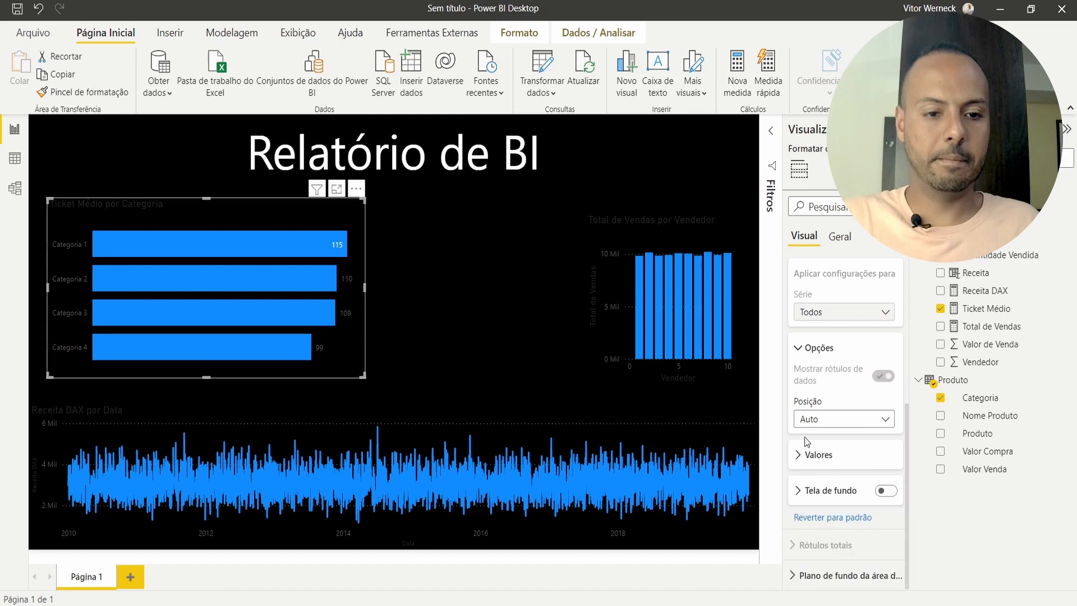
{"action": "left_click", "coordinate": [838, 421]}
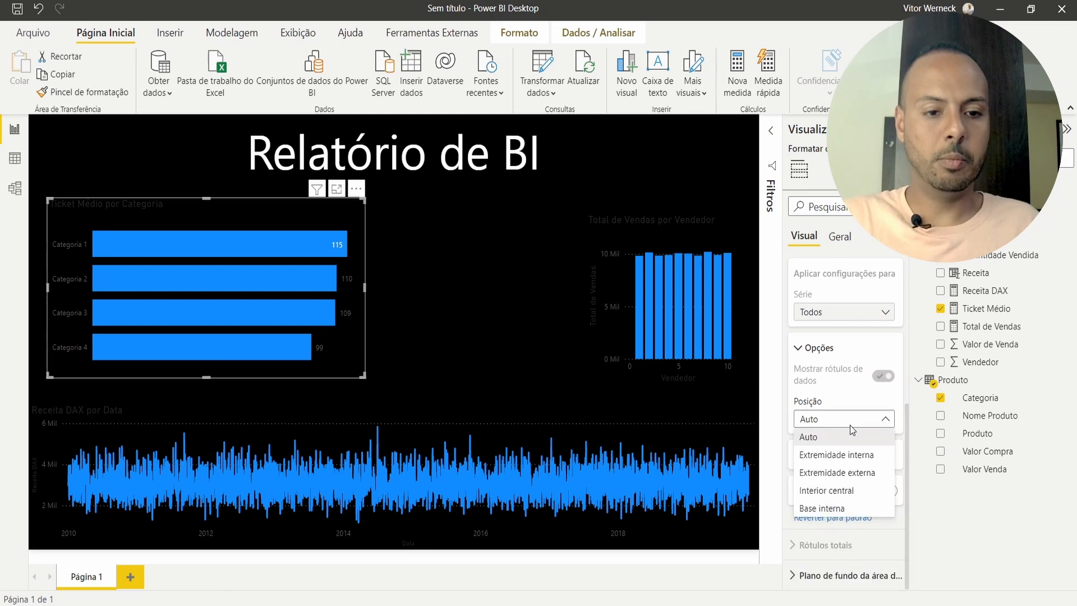
{"action": "left_click", "coordinate": [879, 457]}
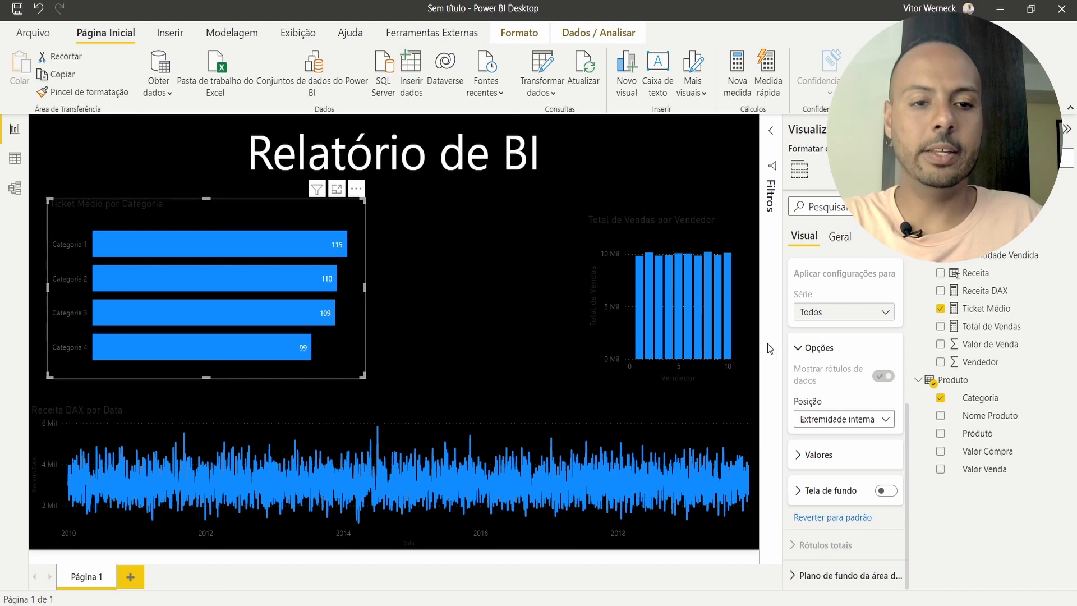
Step: Set the colour of the Ticket Médio chart's Eixo Y values to light grey
{"action": "left_click", "coordinate": [838, 238]}
{"action": "left_click", "coordinate": [815, 238]}
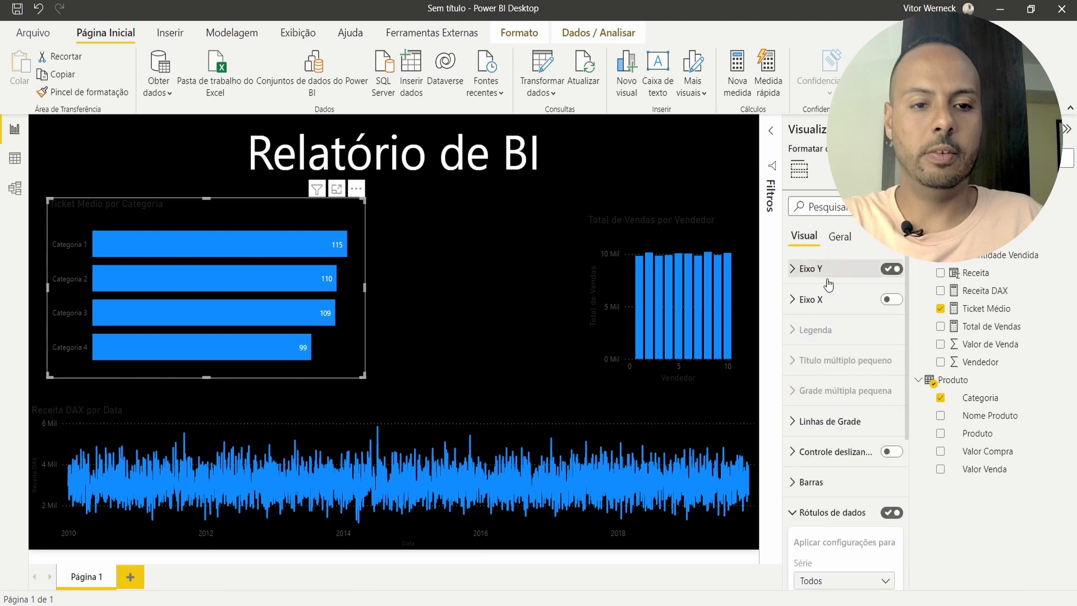
{"action": "left_click", "coordinate": [792, 271]}
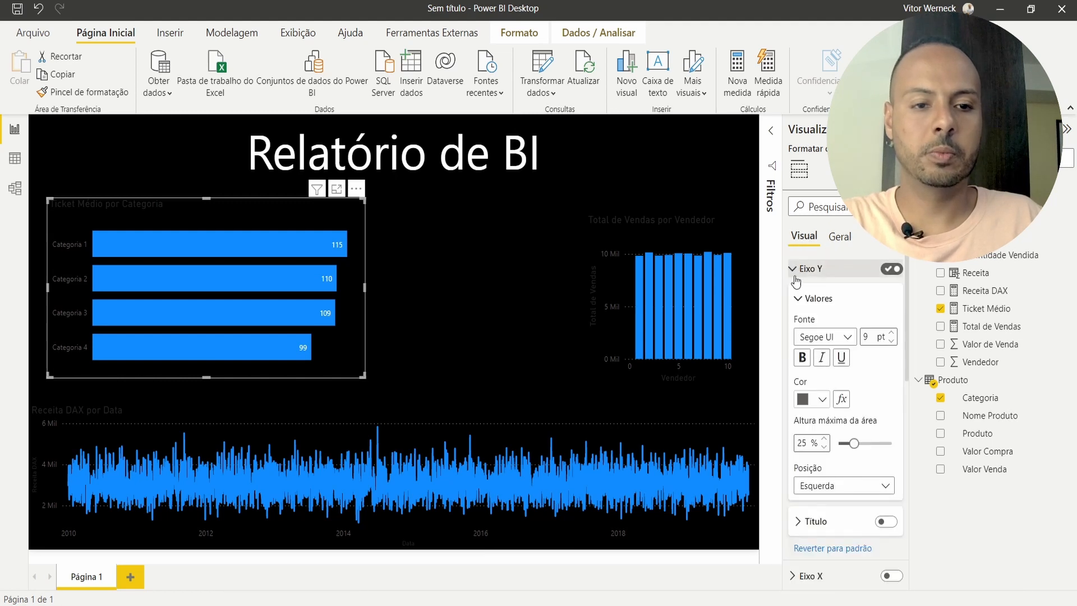
{"action": "left_click", "coordinate": [805, 400]}
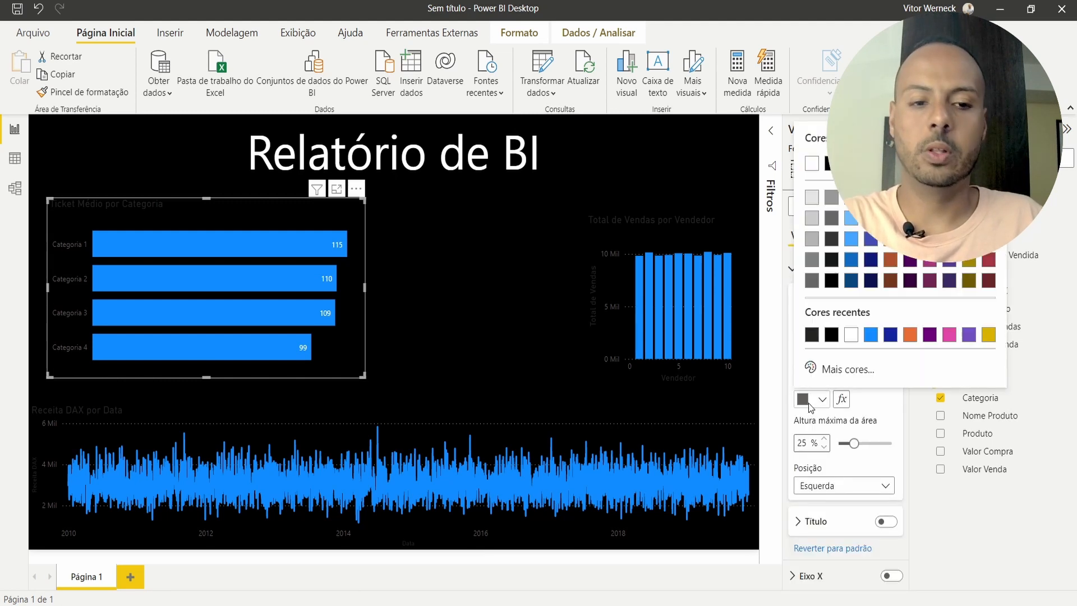
{"action": "left_click", "coordinate": [811, 218]}
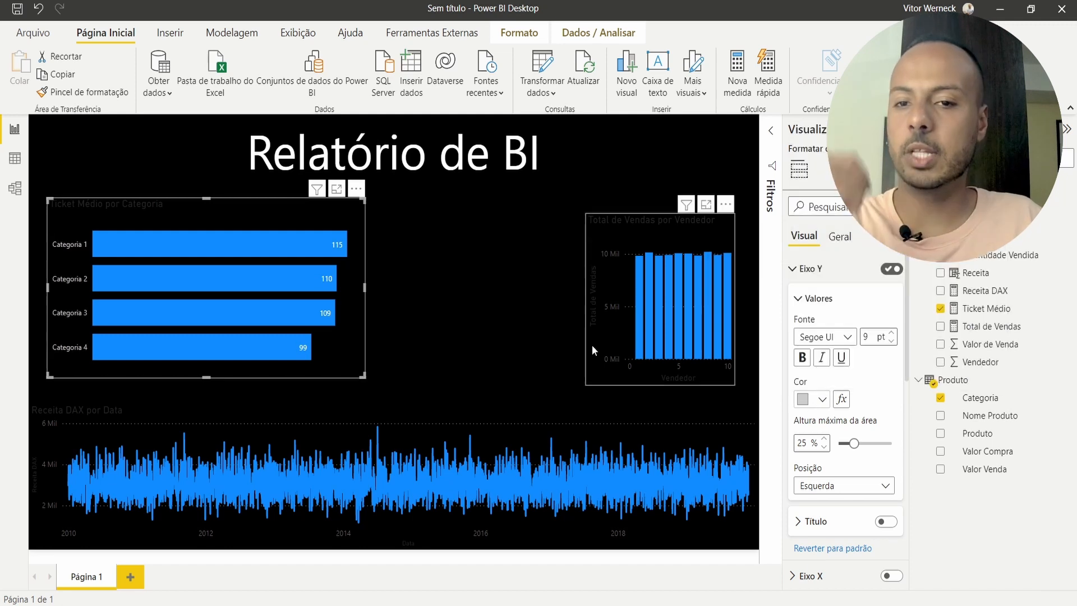
{"action": "left_click", "coordinate": [441, 303]}
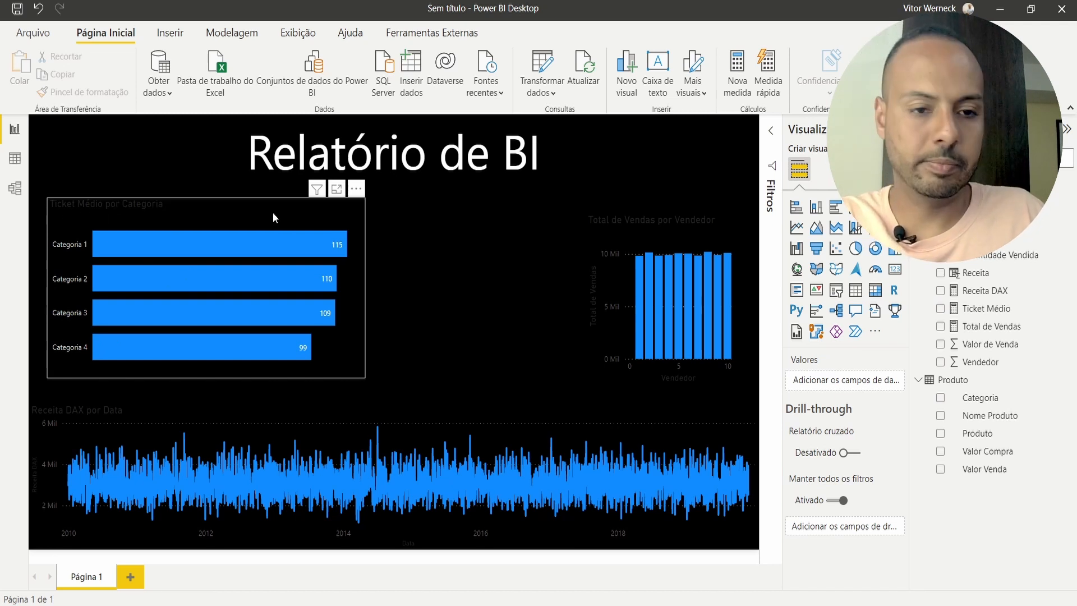
Step: Centre the title of the Ticket Médio por Categoria chart horizontally
{"action": "left_click", "coordinate": [232, 216]}
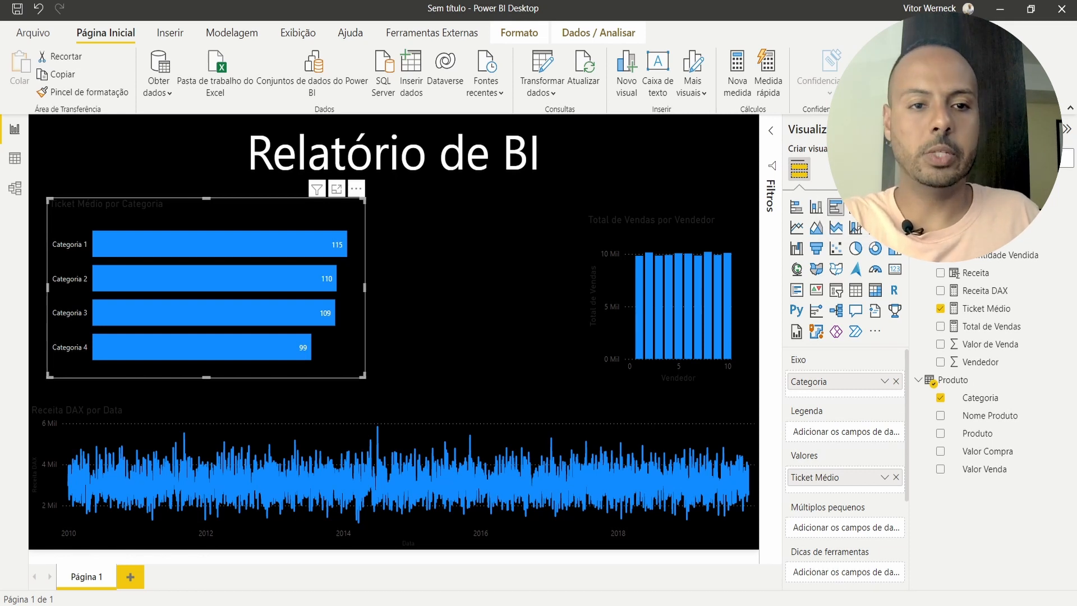
{"action": "left_click", "coordinate": [820, 168]}
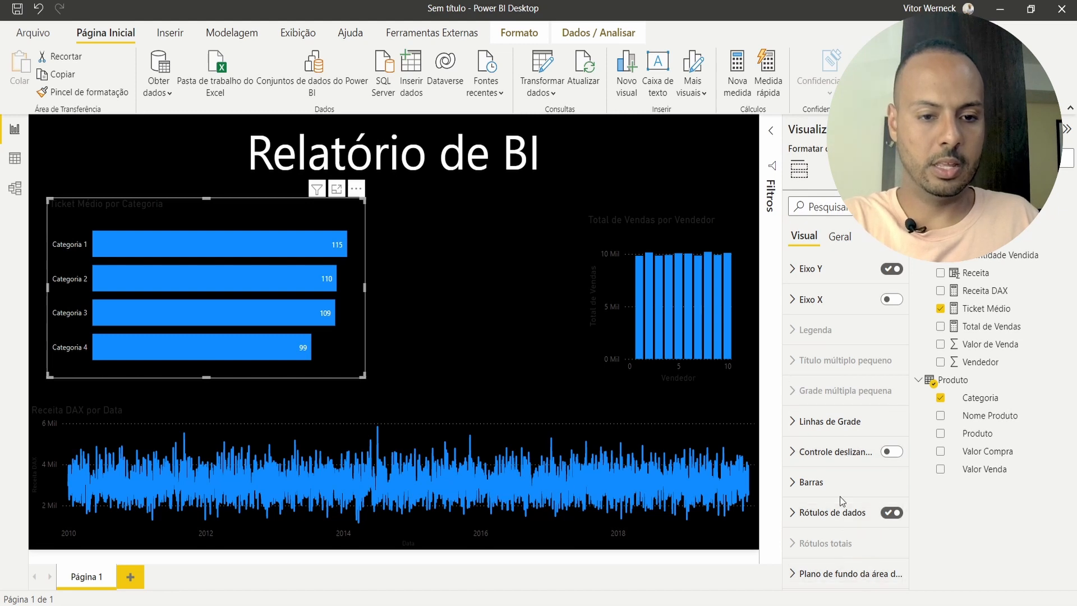
{"action": "left_click", "coordinate": [840, 236]}
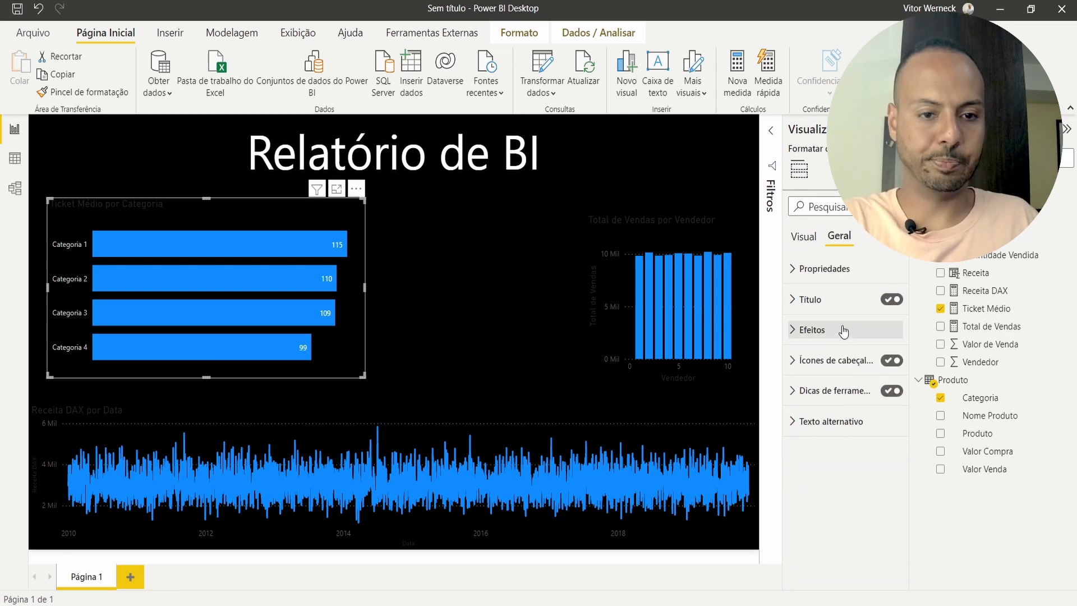
{"action": "left_click", "coordinate": [807, 299]}
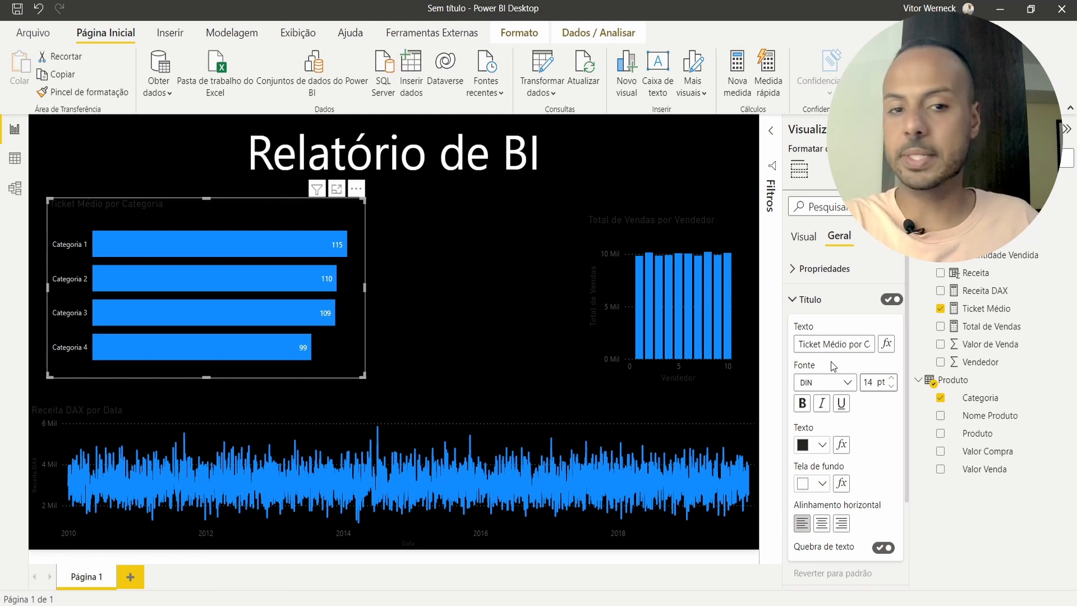
{"action": "left_click", "coordinate": [821, 523]}
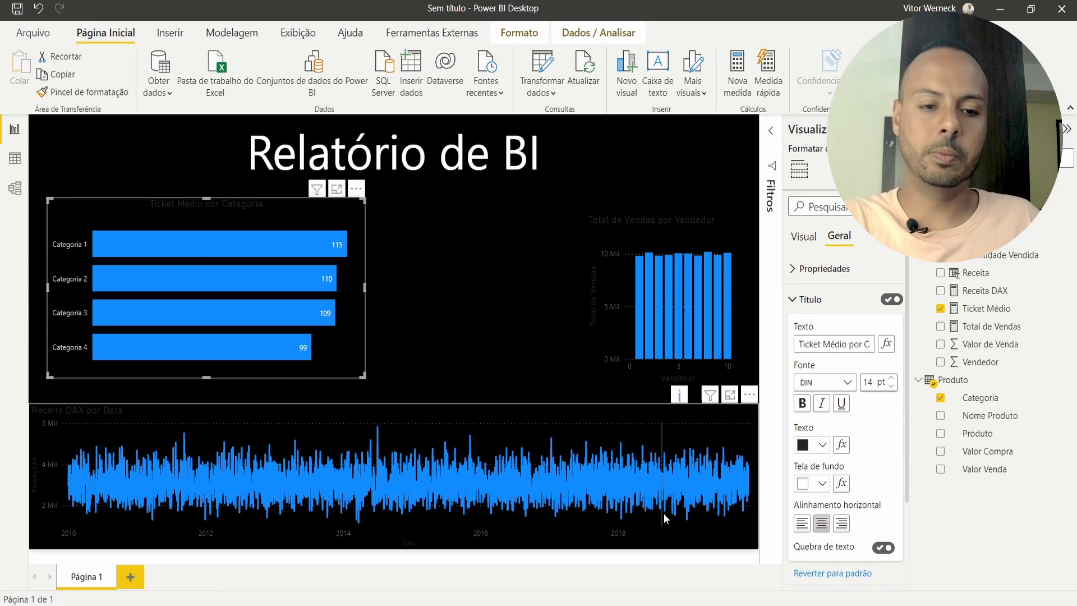
Step: Give the Ticket Médio chart's title a white background (Tela de fundo) and blue text
{"action": "left_click", "coordinate": [812, 485]}
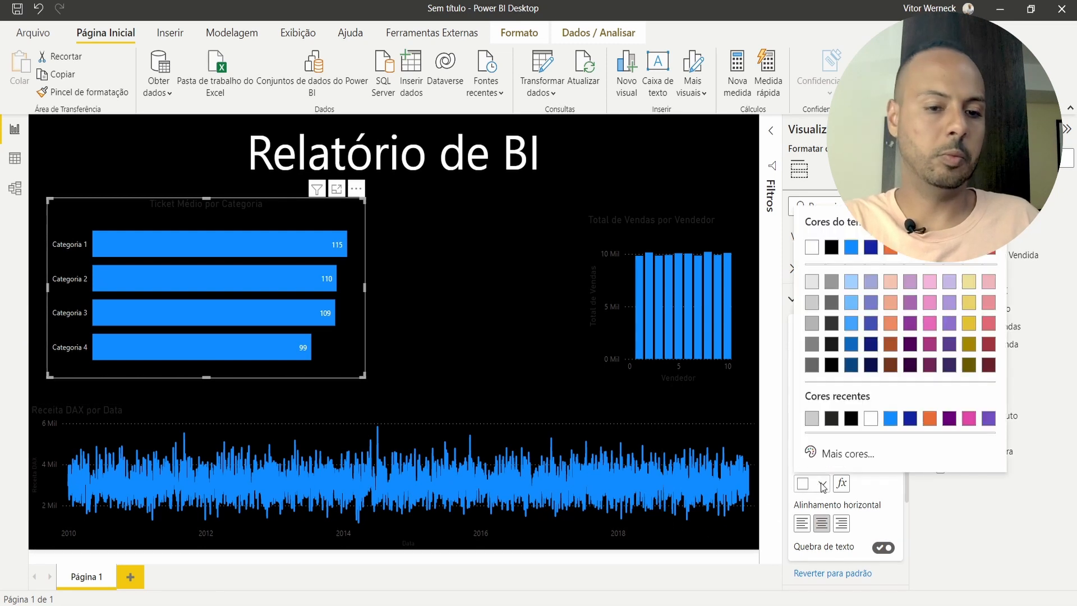
{"action": "left_click", "coordinate": [812, 248]}
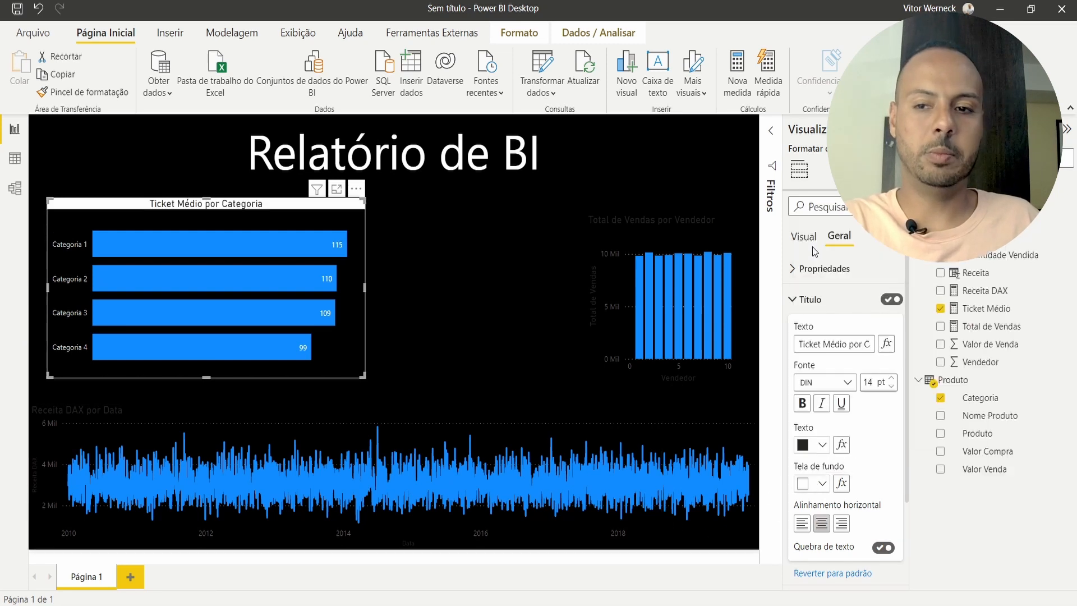
{"action": "left_click", "coordinate": [821, 447]}
{"action": "left_click", "coordinate": [851, 212]}
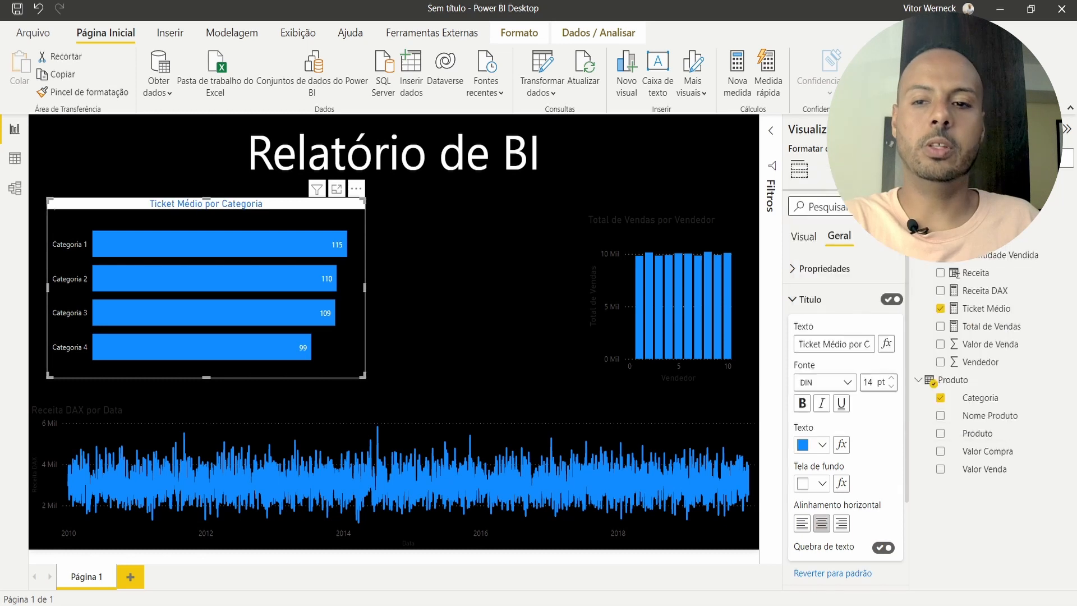
{"action": "left_click", "coordinate": [450, 359]}
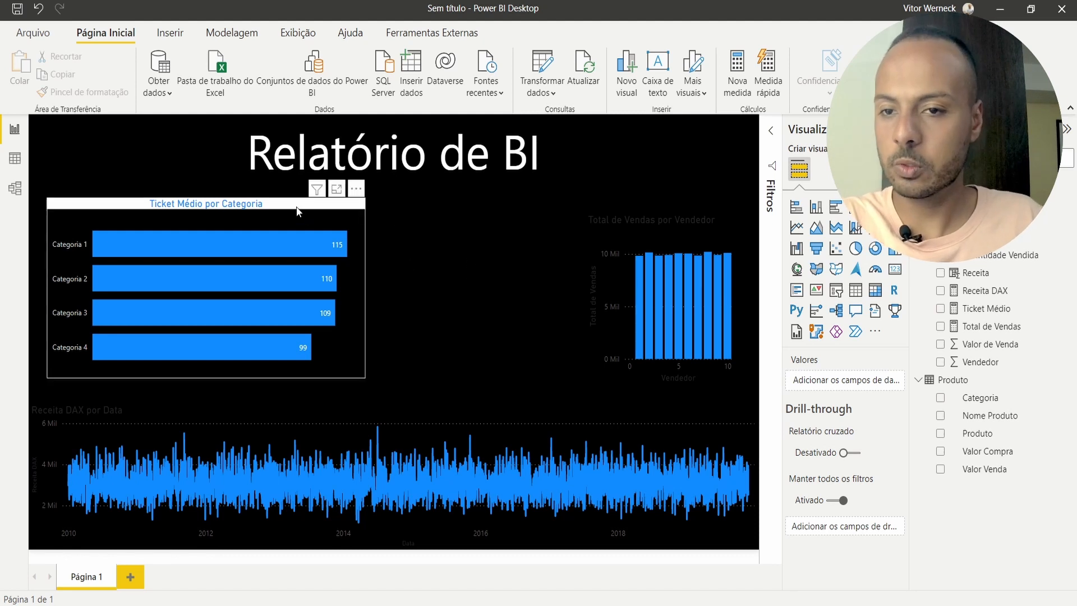
Step: Move the Ticket Médio chart against the left edge of the page and make it slightly wider and taller
{"action": "left_click_drag", "start_coordinate": [301, 211], "coordinate": [284, 213]}
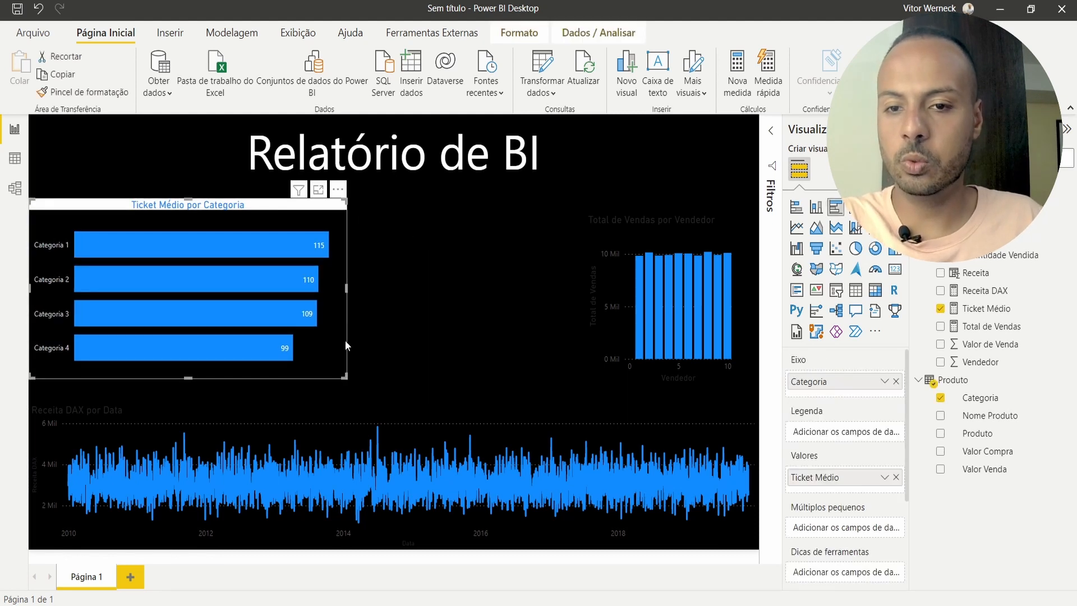
{"action": "left_click_drag", "start_coordinate": [346, 287], "coordinate": [355, 284]}
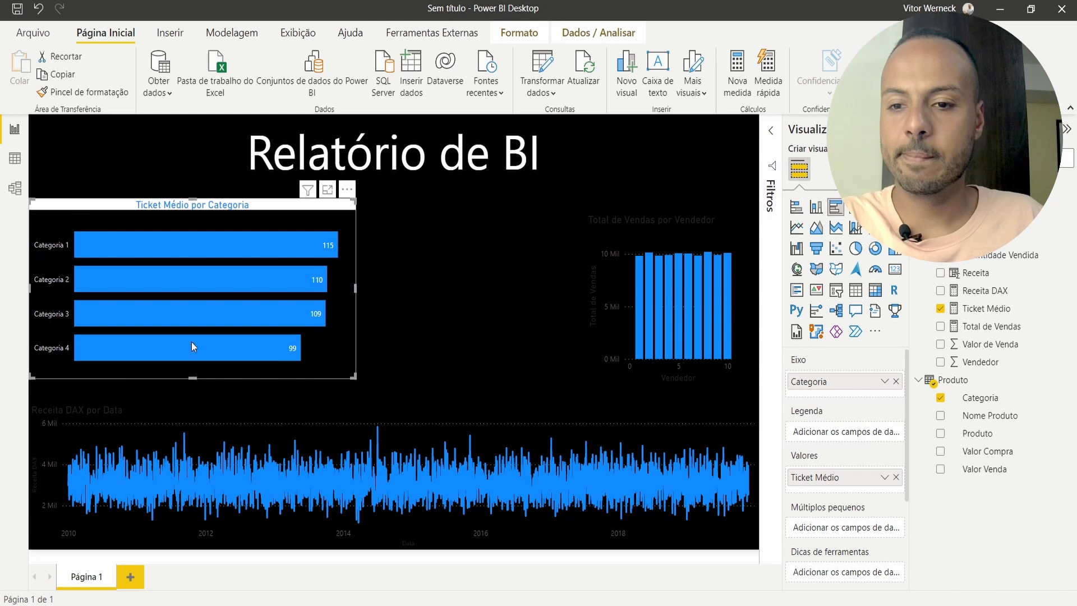
{"action": "left_click_drag", "start_coordinate": [192, 390], "coordinate": [192, 388]}
{"action": "left_click", "coordinate": [414, 317]}
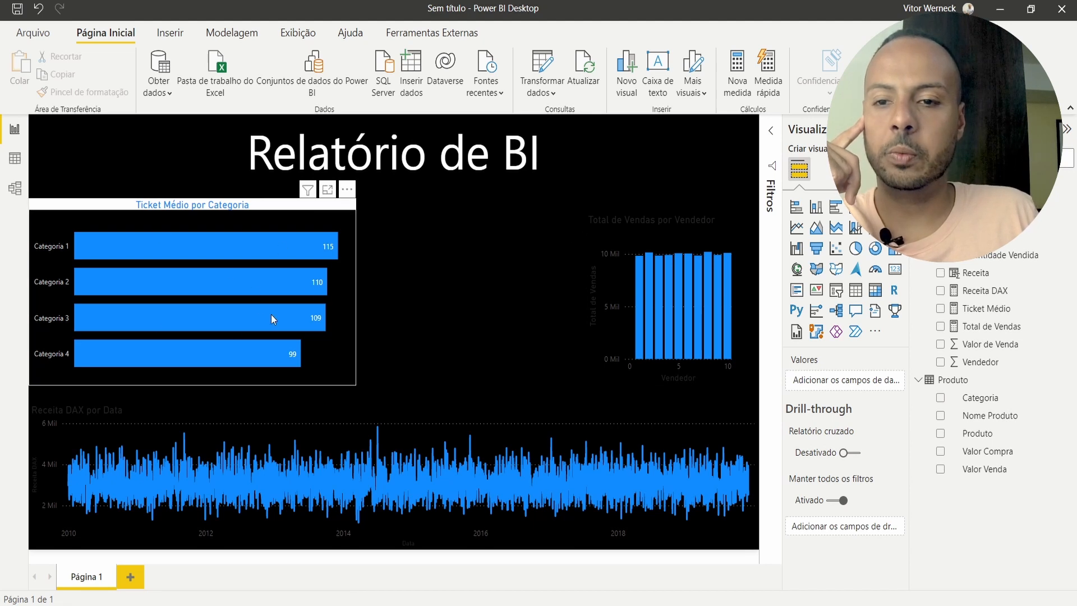
Step: Widen the Total de Vendas por Vendedor chart toward the Ticket Médio chart
{"action": "left_click", "coordinate": [623, 299]}
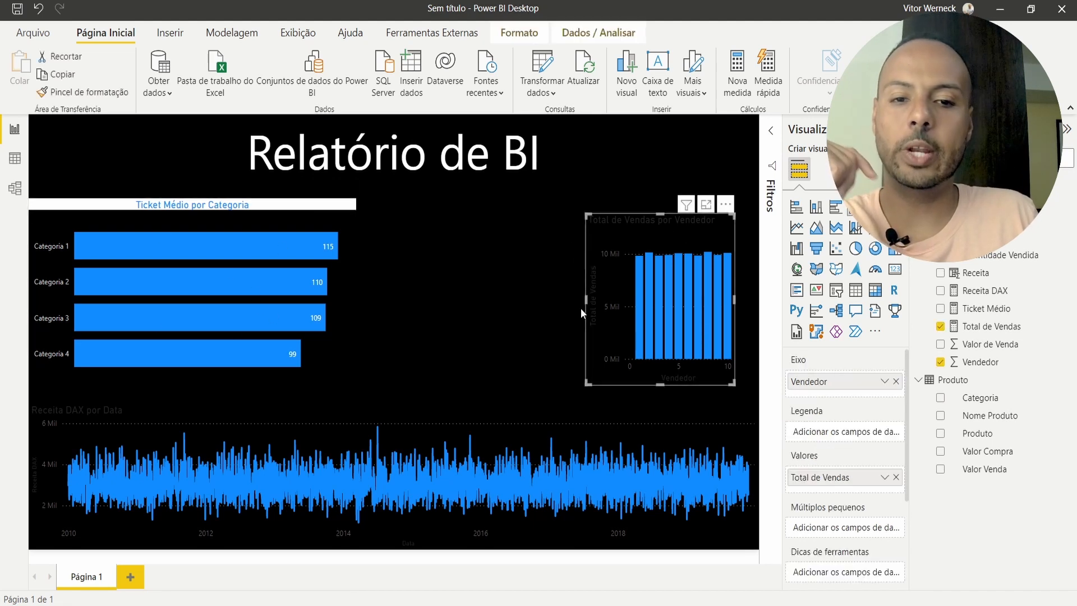
{"action": "left_click_drag", "start_coordinate": [584, 303], "coordinate": [464, 301]}
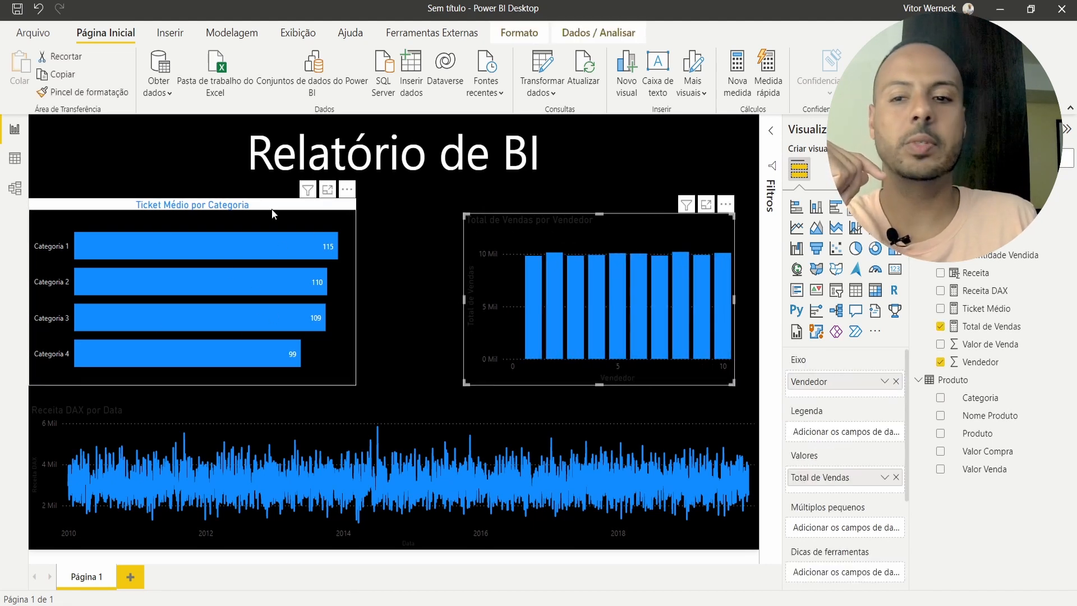
Step: Change the Ticket Médio chart's title text to "Ticket Médio das Categorias"
{"action": "left_click", "coordinate": [214, 209]}
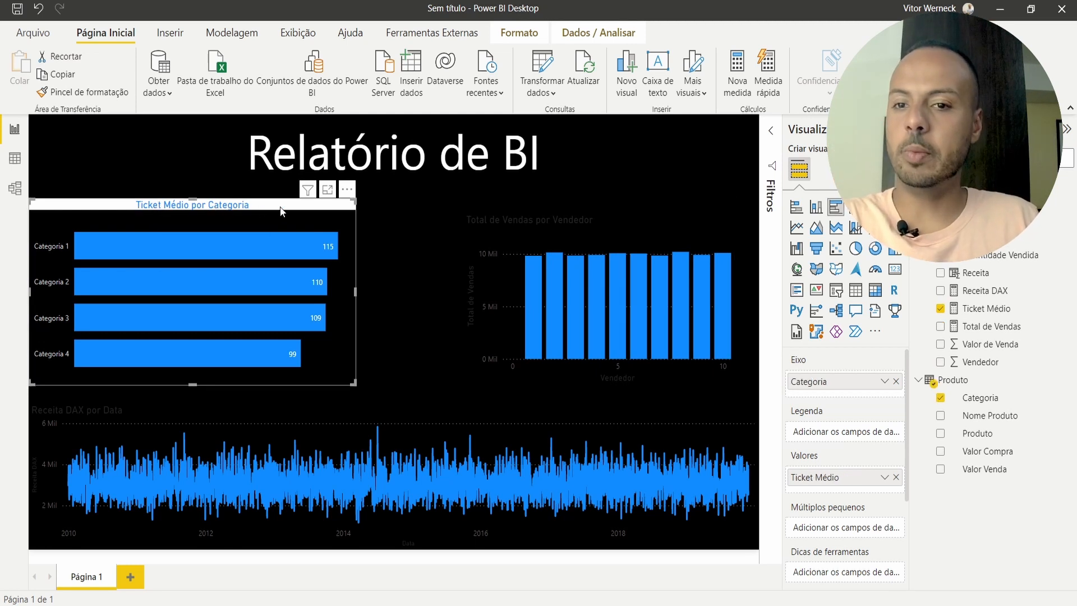
{"action": "left_click", "coordinate": [838, 170]}
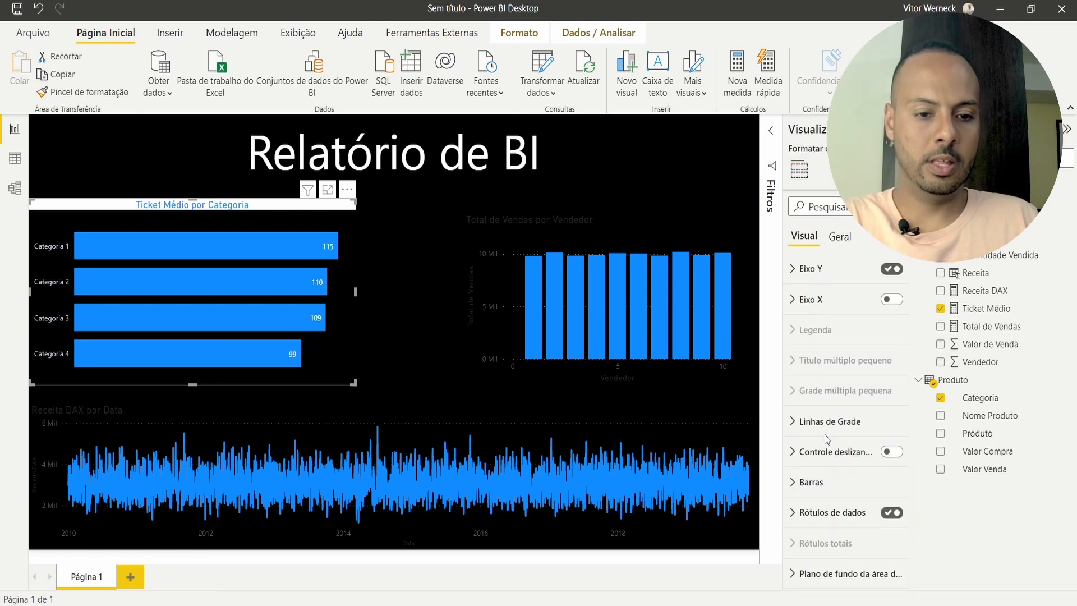
{"action": "left_click", "coordinate": [796, 513]}
{"action": "scroll", "coordinate": [802, 507], "scroll_direction": "down", "scroll_amount": 2}
{"action": "scroll", "coordinate": [801, 507], "scroll_direction": "up", "scroll_amount": 3}
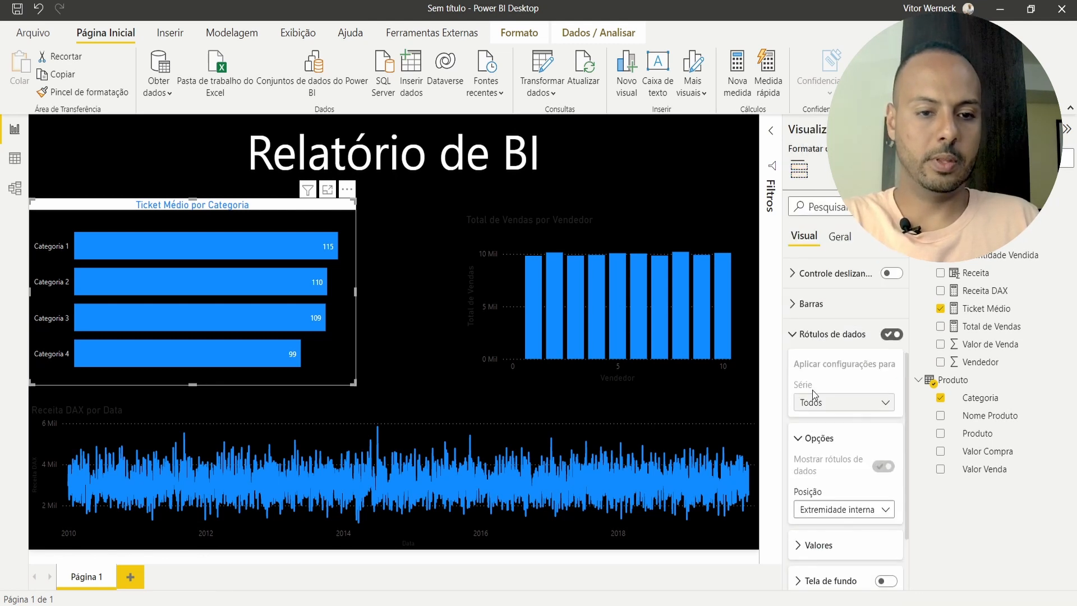
{"action": "left_click", "coordinate": [839, 235]}
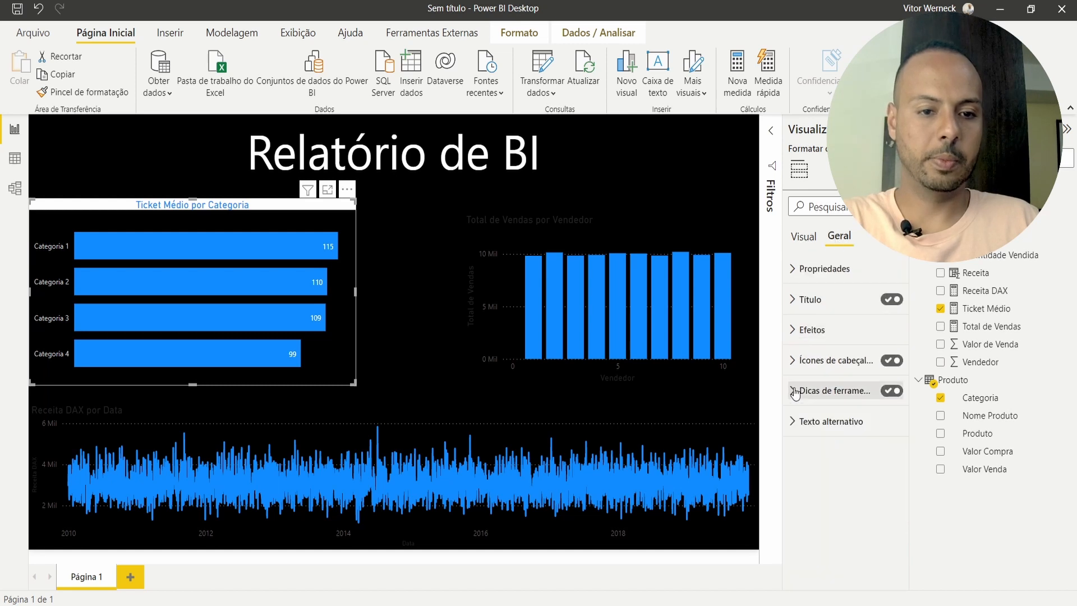
{"action": "left_click", "coordinate": [792, 300]}
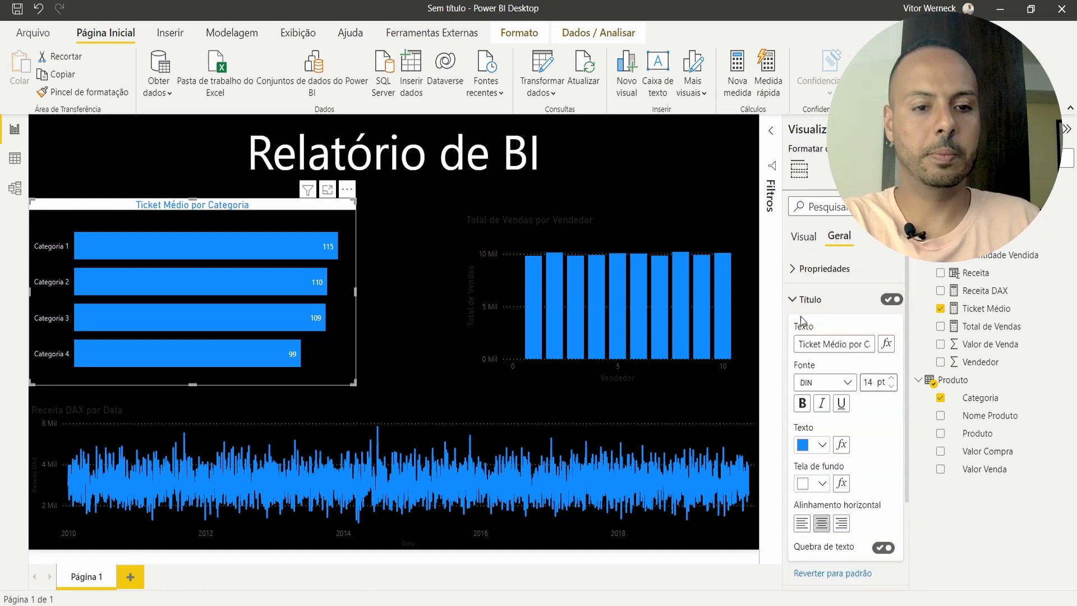
{"action": "left_click_drag", "start_coordinate": [848, 344], "coordinate": [921, 353]}
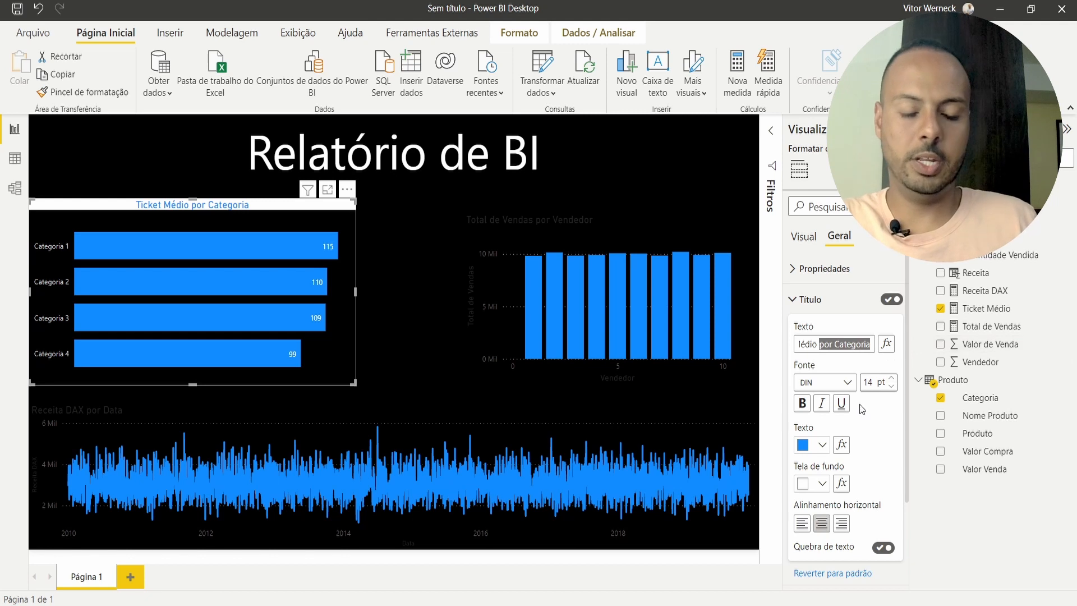
{"action": "key", "text": "BackSpace"}
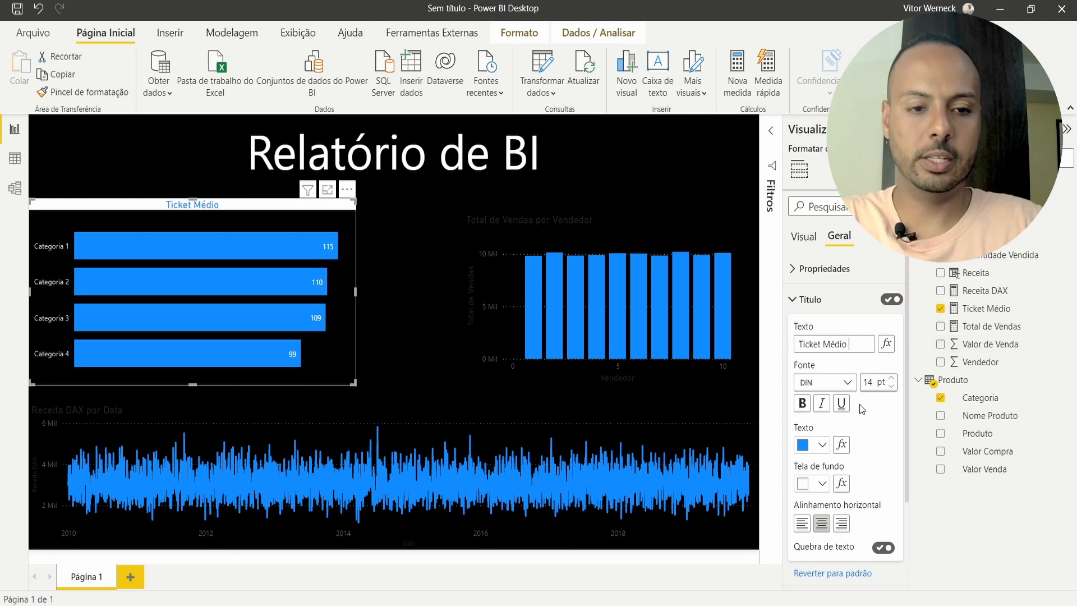
{"action": "type", "text": "das Categorias"}
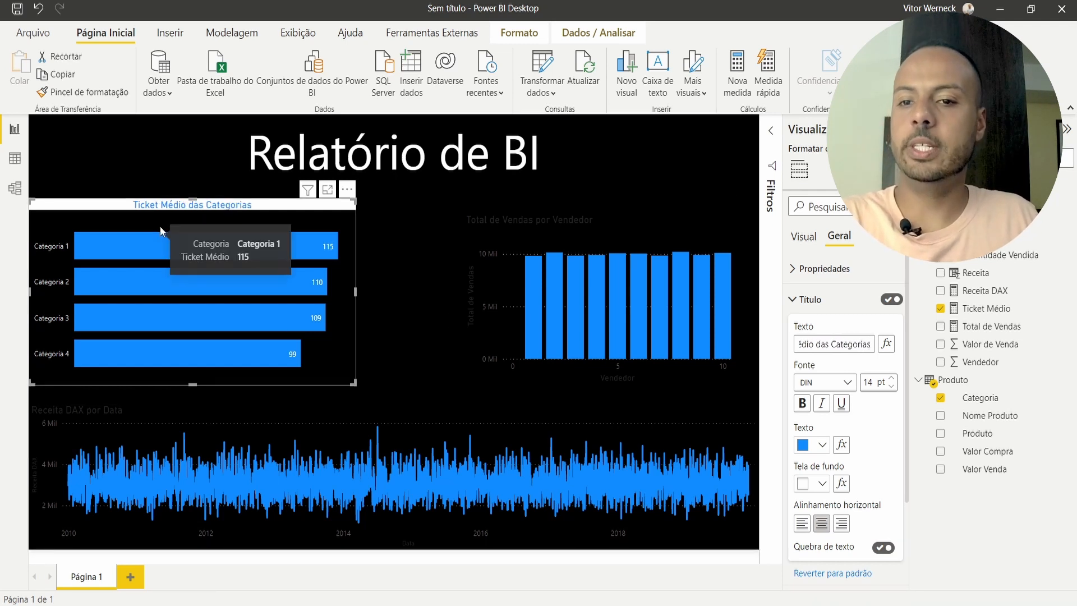
Step: Copy the Ticket Médio das Categorias chart's formatting to the Total de Vendas por Vendedor chart with the format painter
{"action": "left_click", "coordinate": [146, 210]}
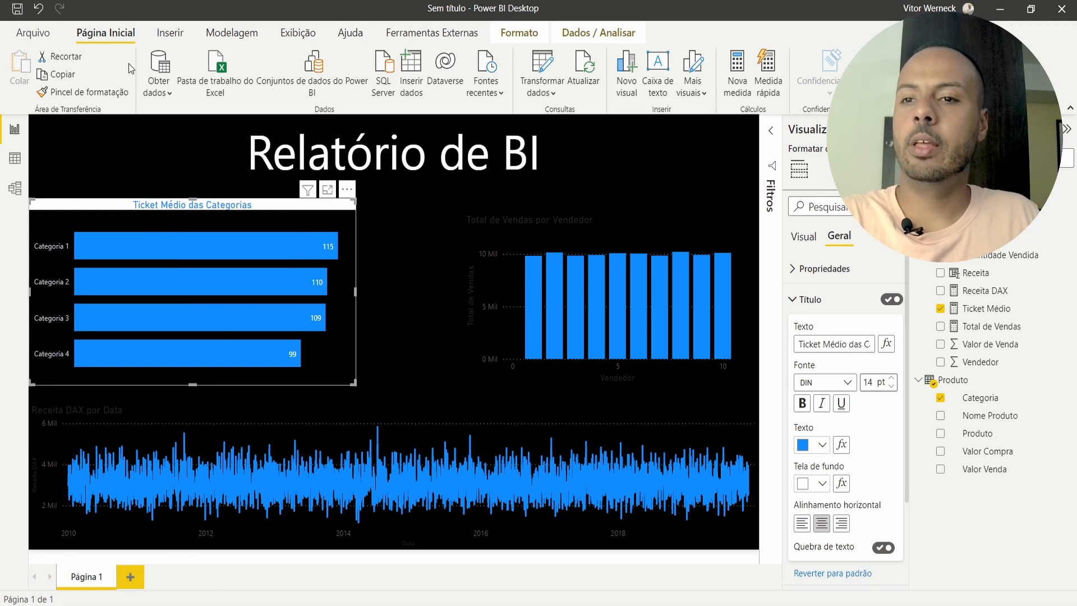
{"action": "left_click", "coordinate": [64, 98]}
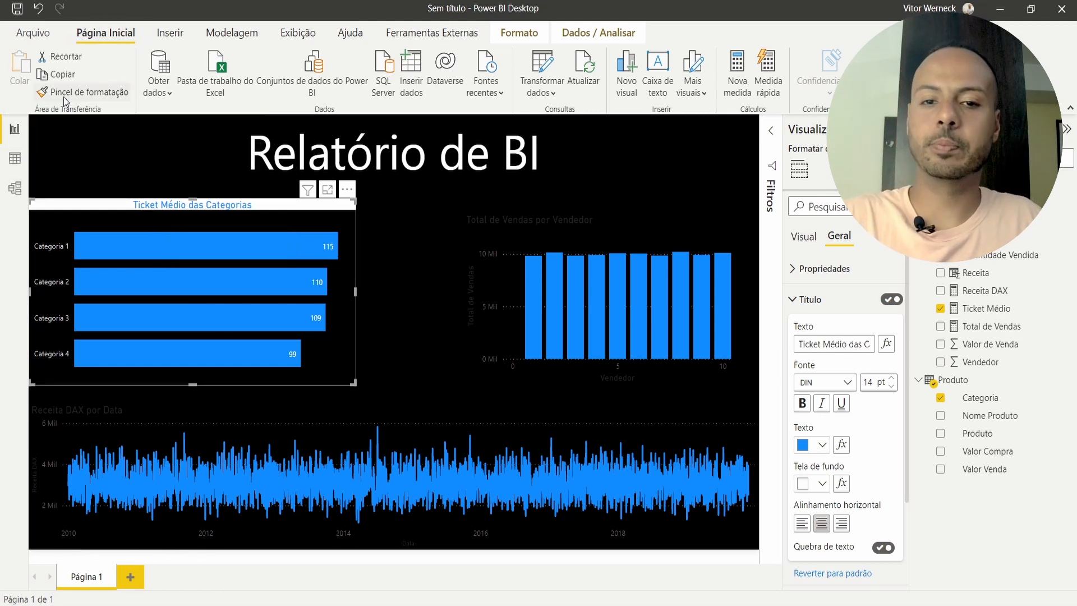
{"action": "left_click", "coordinate": [533, 238]}
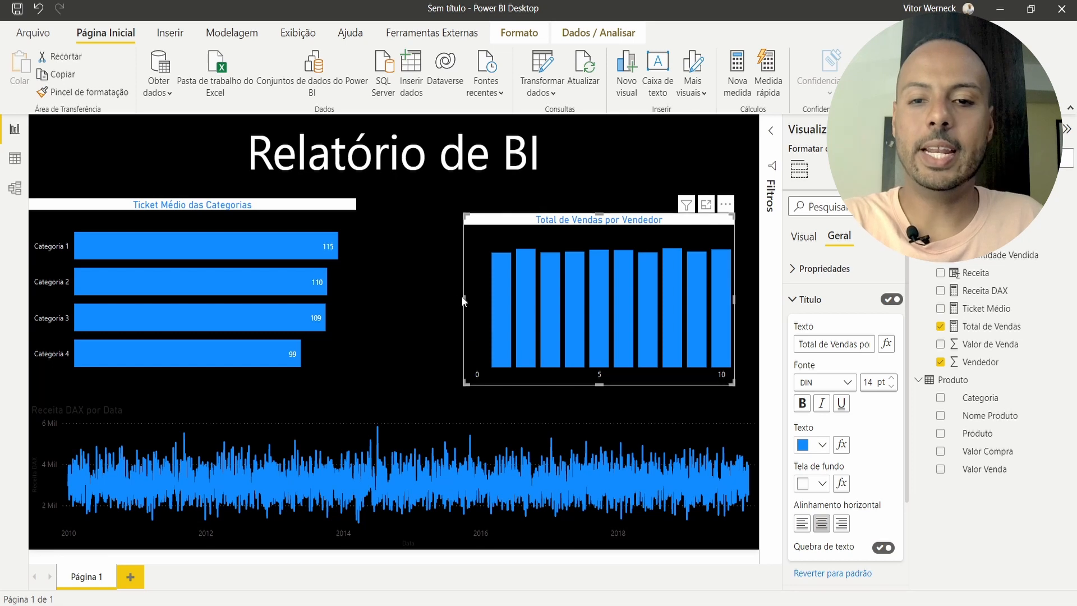
Step: Resize the Total de Vendas por Vendedor chart to reach the page's right edge and match the Ticket Médio chart's top and bottom
{"action": "left_click_drag", "start_coordinate": [463, 299], "coordinate": [380, 289]}
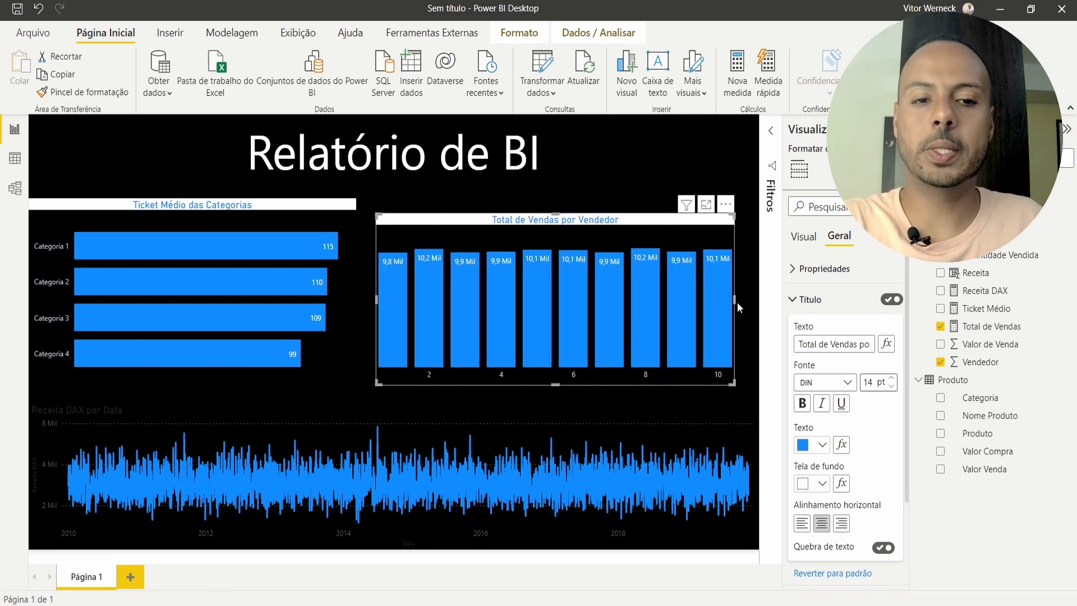
{"action": "left_click_drag", "start_coordinate": [734, 299], "coordinate": [762, 291]}
{"action": "left_click_drag", "start_coordinate": [633, 216], "coordinate": [633, 202]}
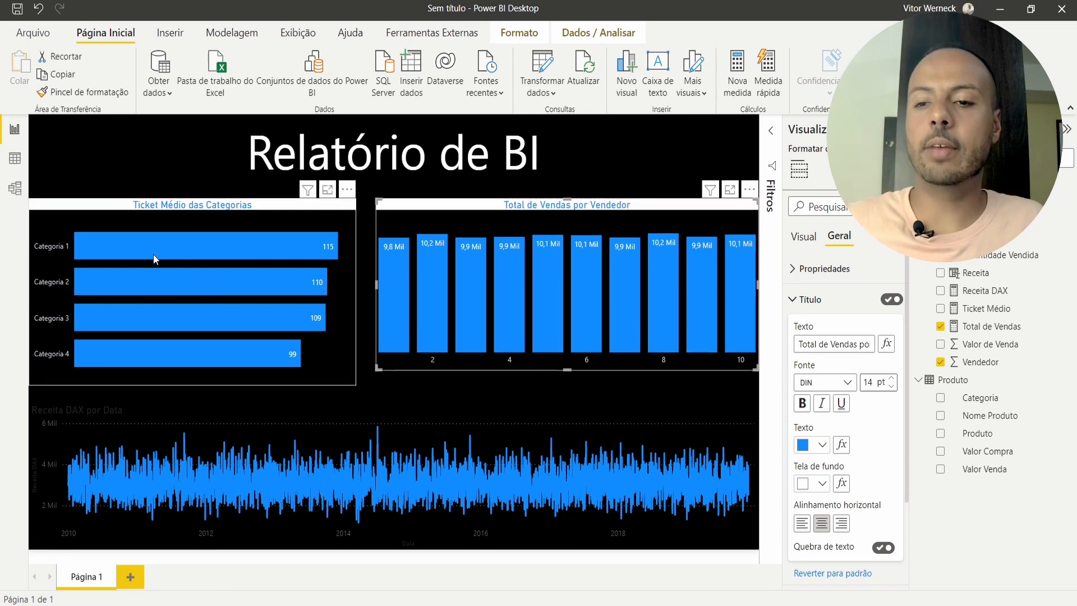
{"action": "mouse_move", "coordinate": [174, 251]}
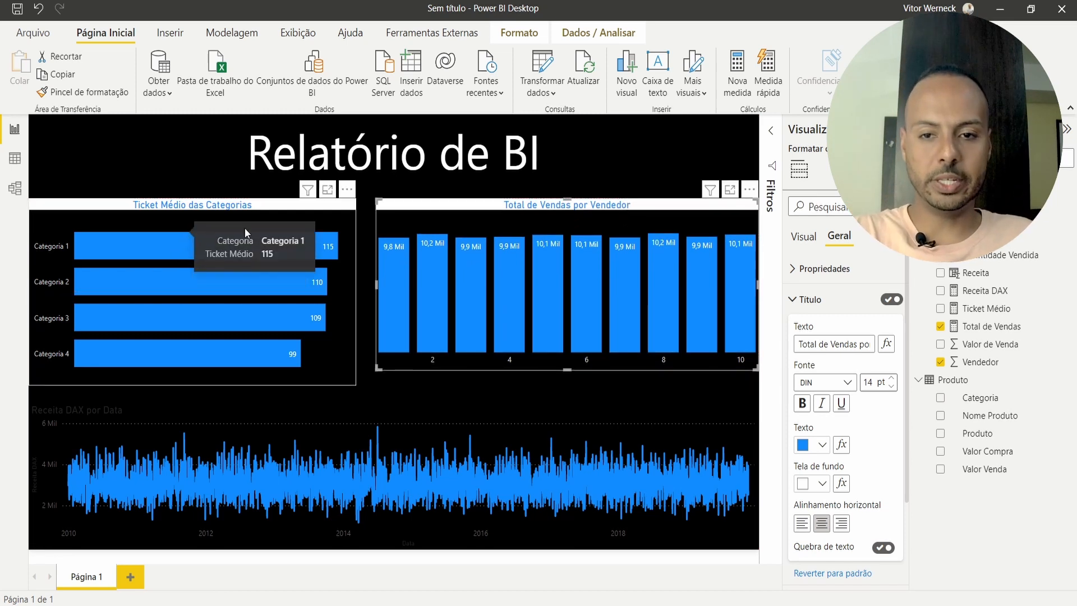
{"action": "left_click_drag", "start_coordinate": [567, 374], "coordinate": [564, 383]}
{"action": "mouse_move", "coordinate": [496, 302]}
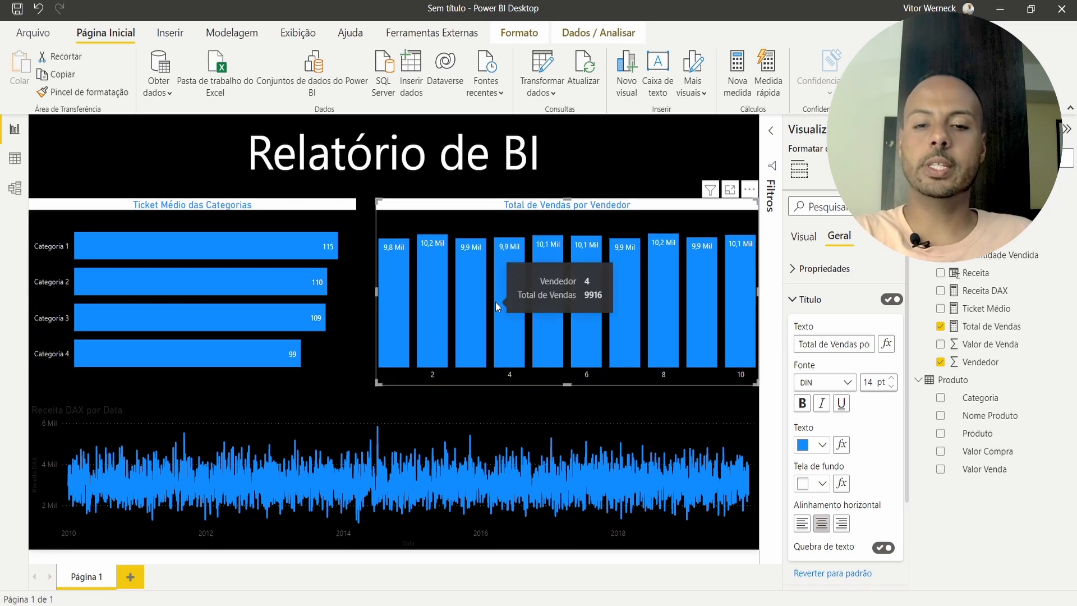
Step: Set the X axis type (Tipo) of the Total de Vendas por Vendedor chart to Categórica
{"action": "mouse_move", "coordinate": [433, 248]}
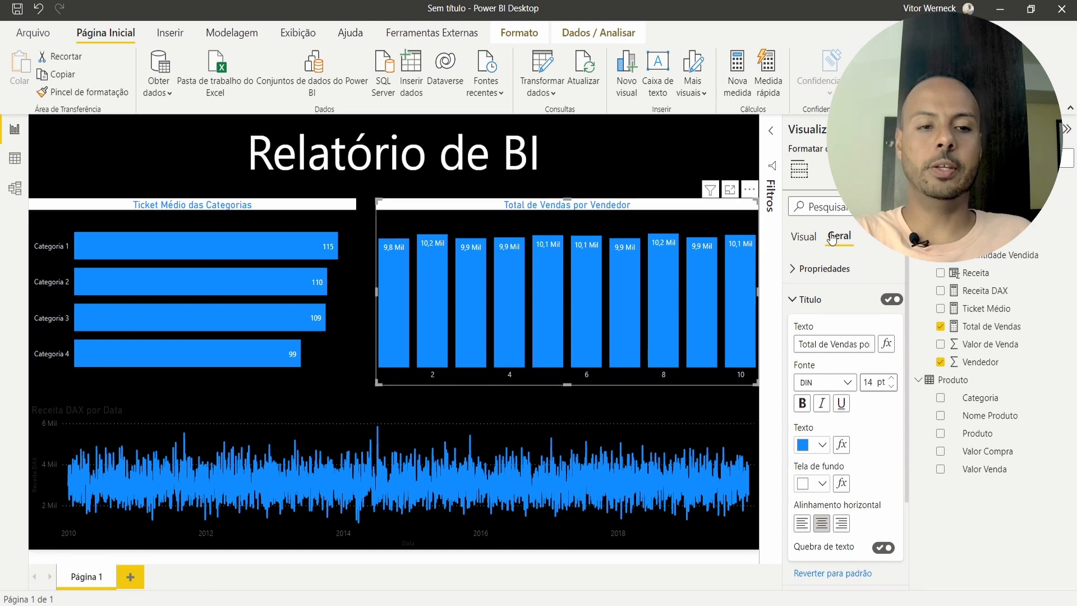
{"action": "left_click", "coordinate": [805, 298]}
{"action": "left_click", "coordinate": [803, 237]}
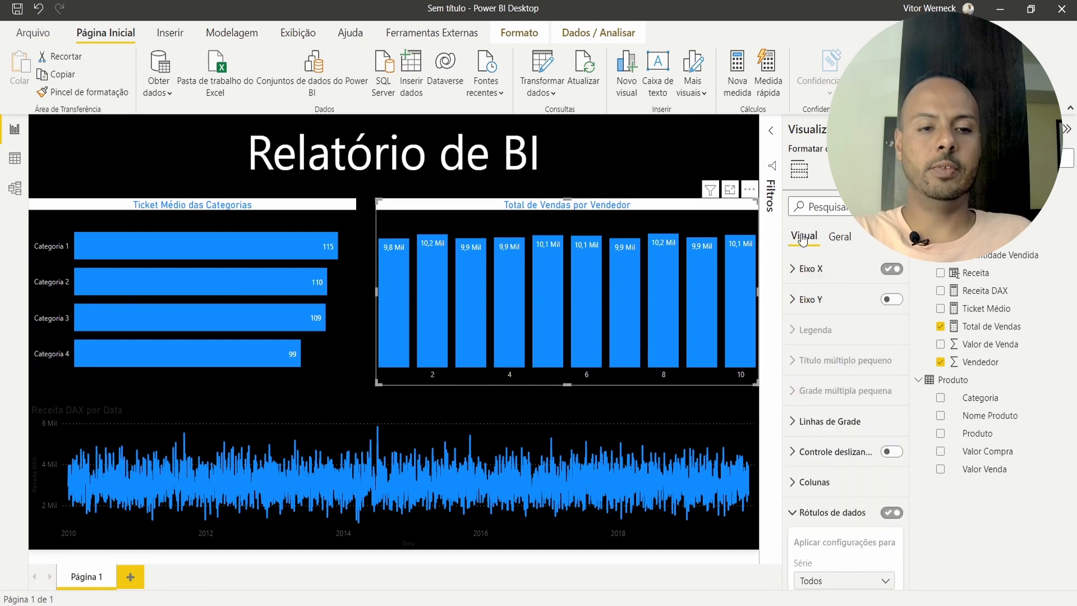
{"action": "left_click", "coordinate": [793, 269]}
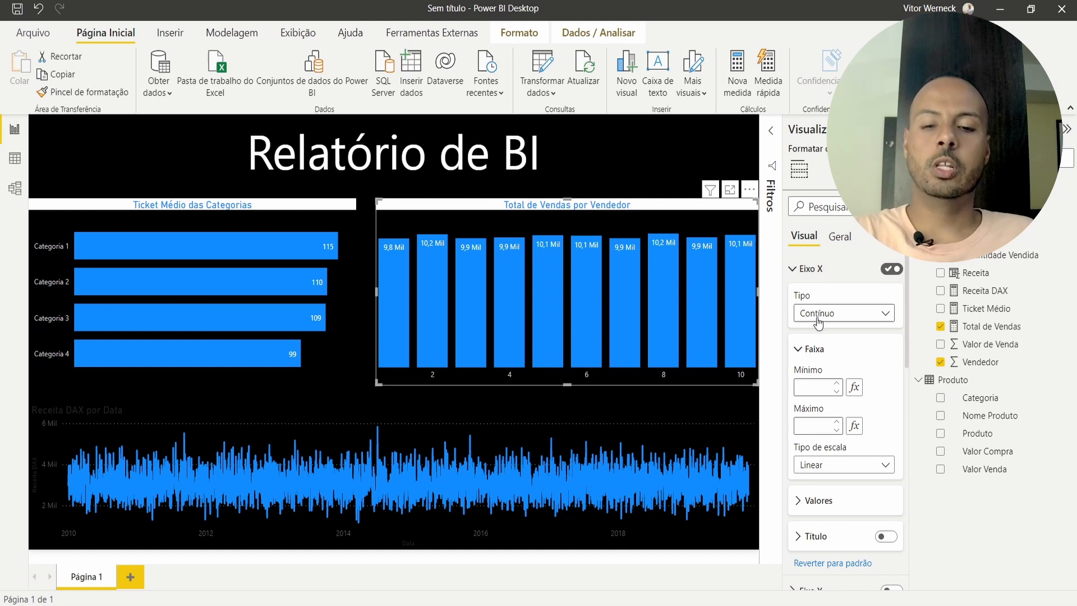
{"action": "mouse_move", "coordinate": [70, 486]}
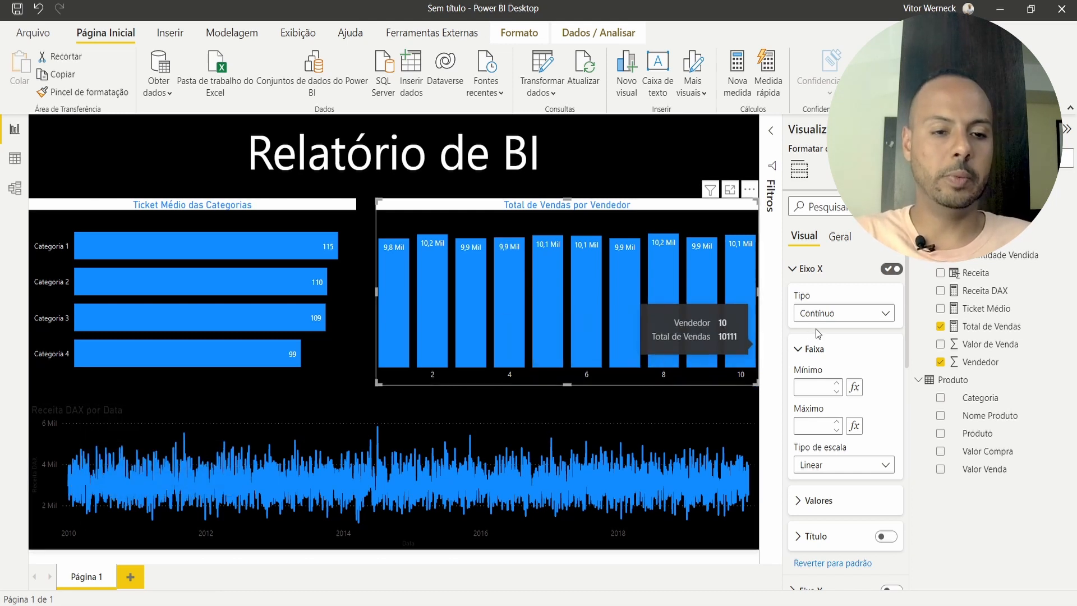
{"action": "left_click", "coordinate": [851, 324]}
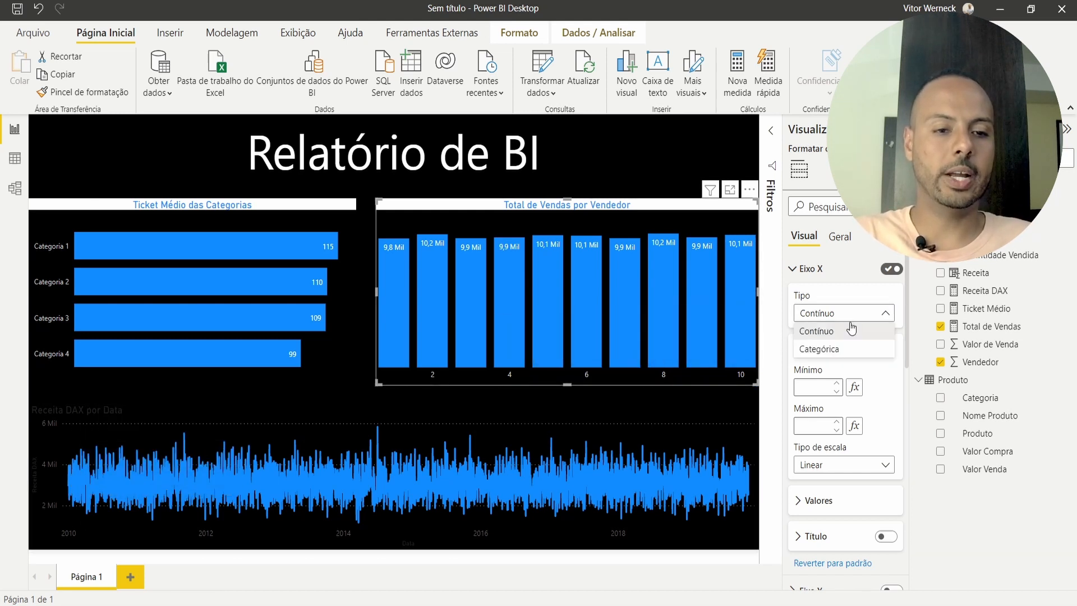
{"action": "left_click", "coordinate": [832, 350]}
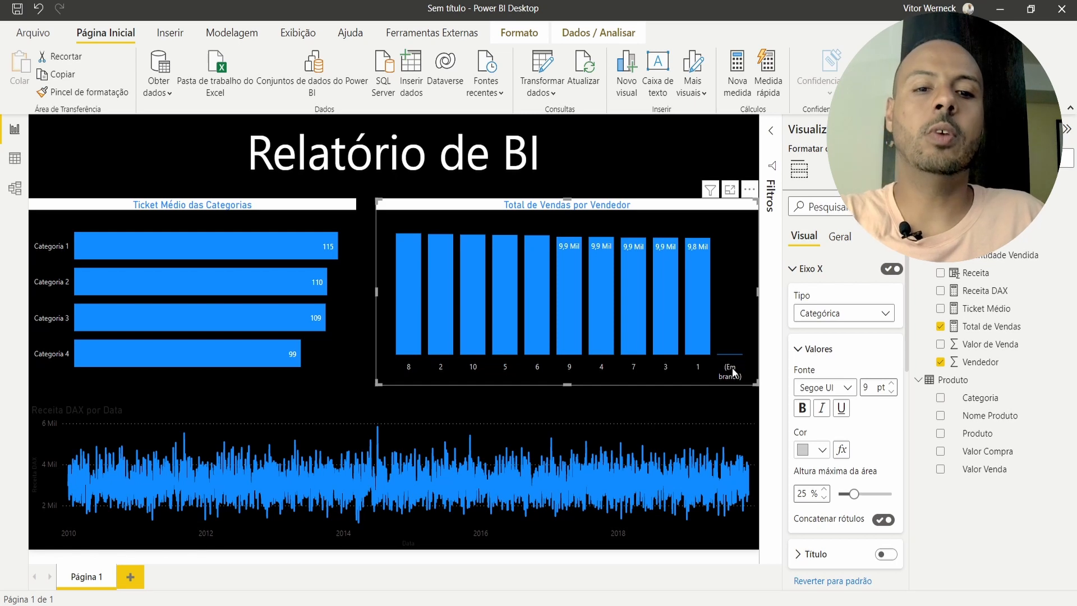
Step: Check the distinct values of the Vendedor column in the Fato table's data, then return to the report page
{"action": "left_click", "coordinate": [15, 158]}
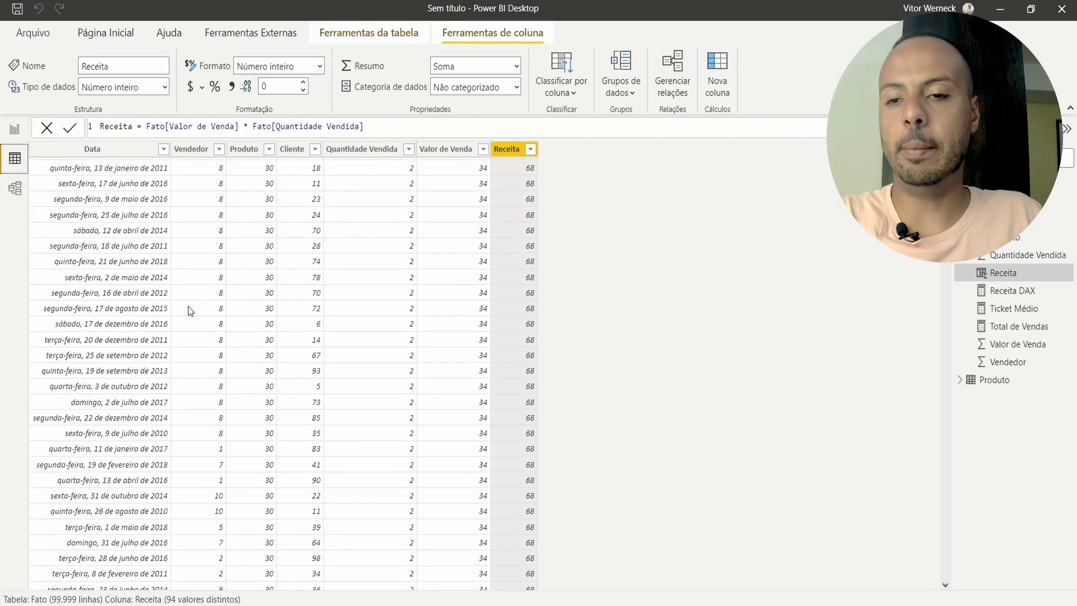
{"action": "left_click", "coordinate": [219, 149]}
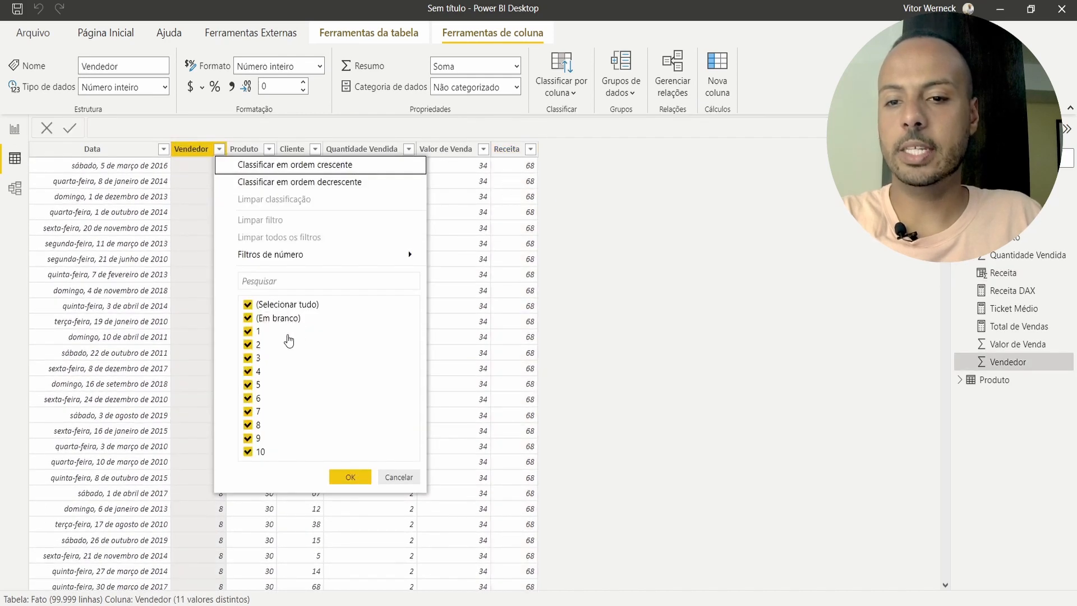
{"action": "left_click", "coordinate": [15, 130]}
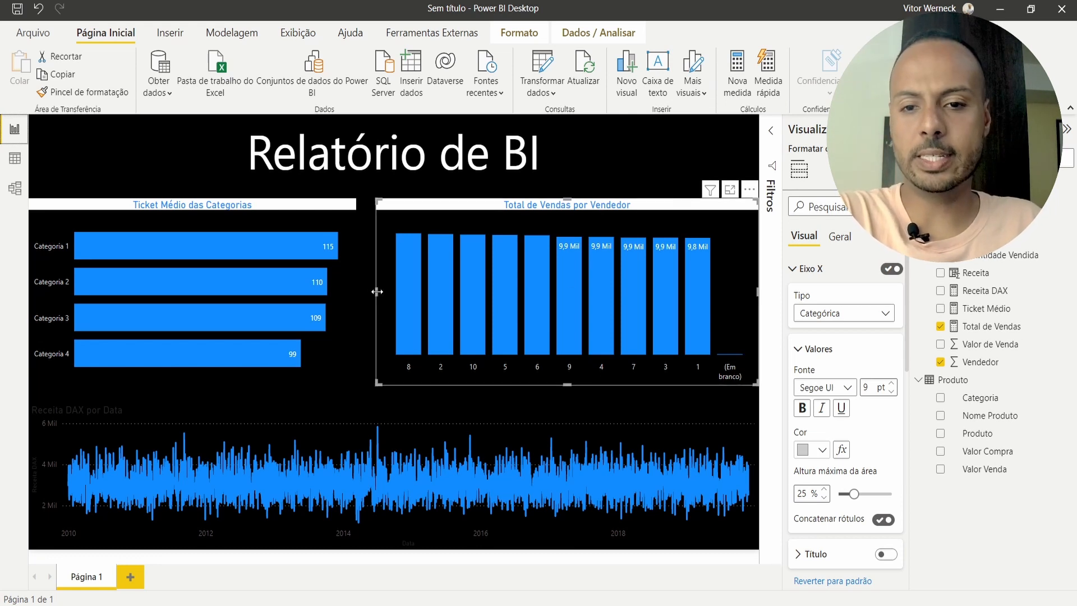
Step: Widen the Total de Vendas por Vendedor chart slightly leftward and exclude (Em branco) from it with a basic filter on Vendedor
{"action": "left_click_drag", "start_coordinate": [377, 291], "coordinate": [365, 290]}
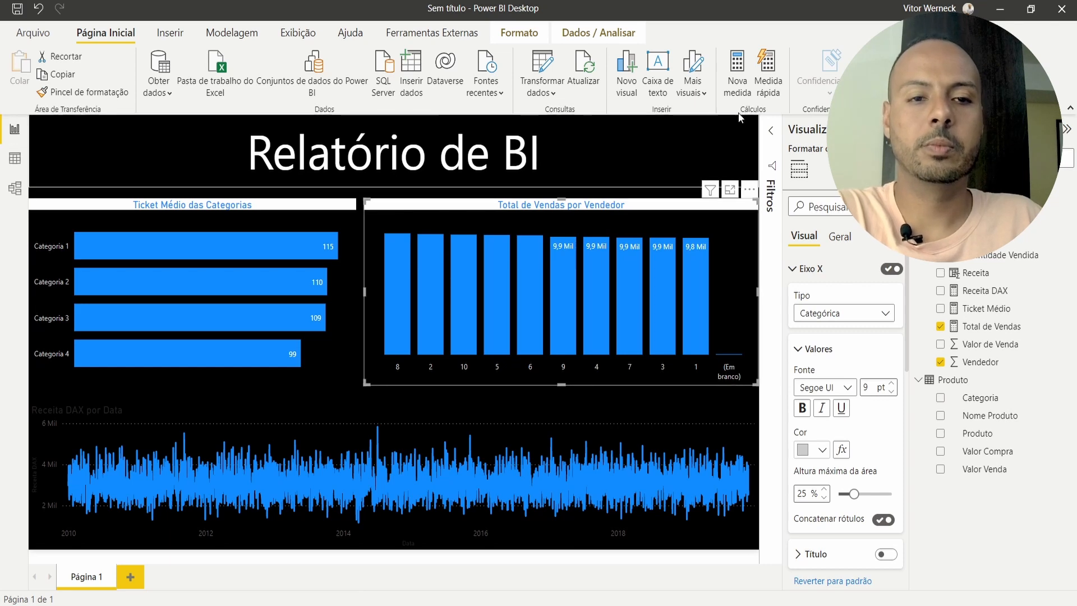
{"action": "left_click", "coordinate": [771, 131]}
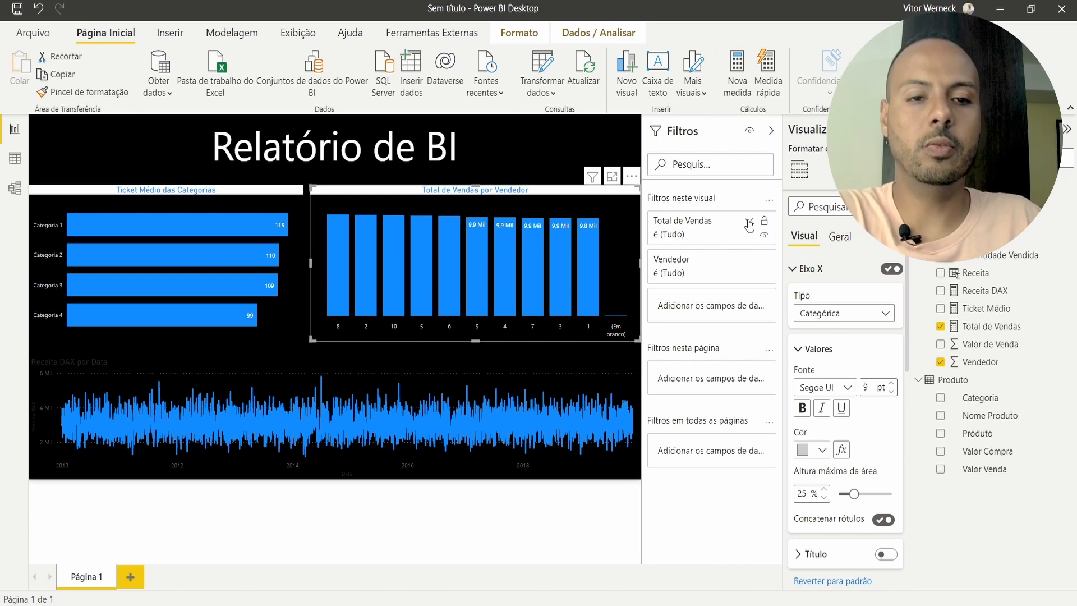
{"action": "left_click", "coordinate": [749, 222]}
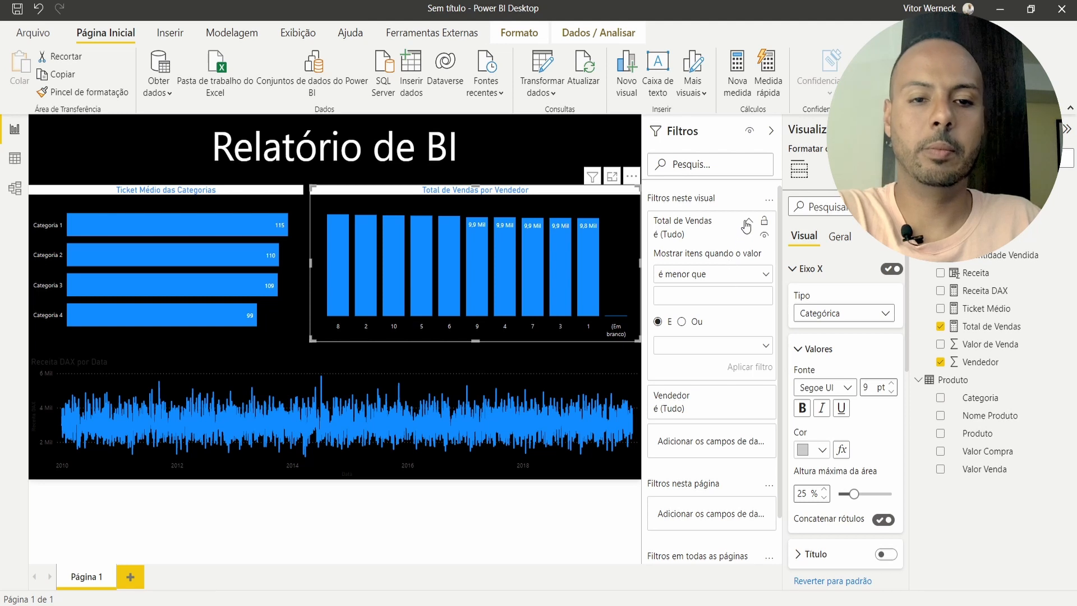
{"action": "left_click", "coordinate": [748, 221]}
{"action": "left_click", "coordinate": [724, 269]}
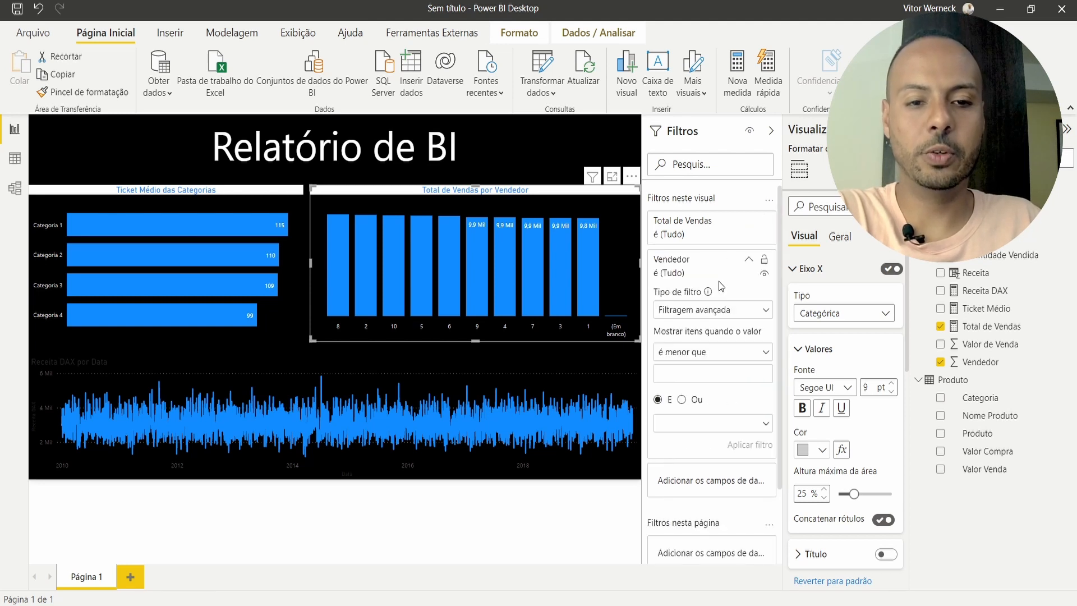
{"action": "left_click", "coordinate": [732, 311]}
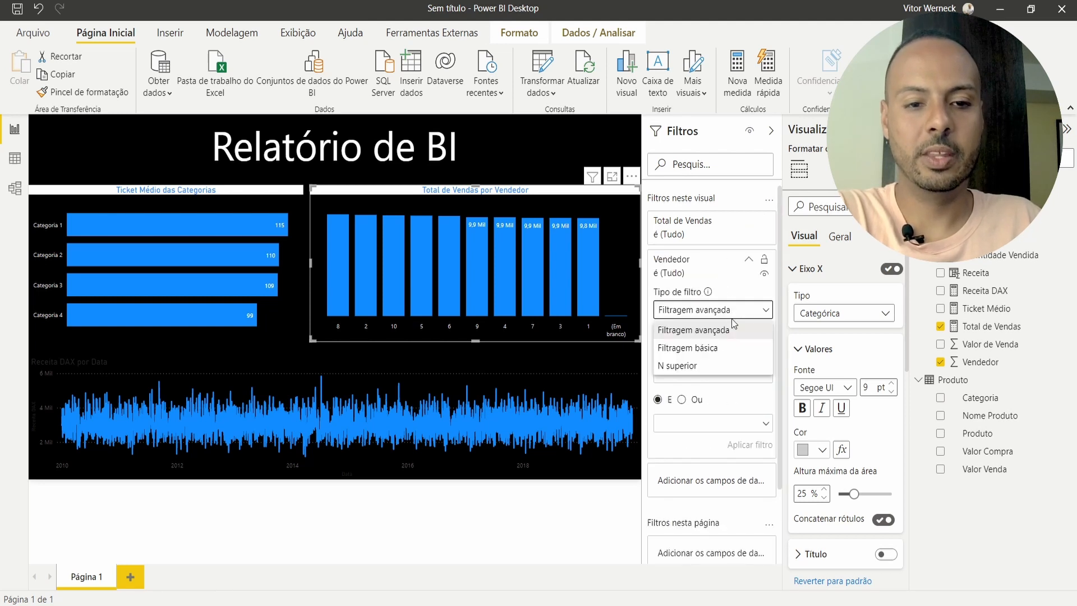
{"action": "left_click", "coordinate": [722, 350]}
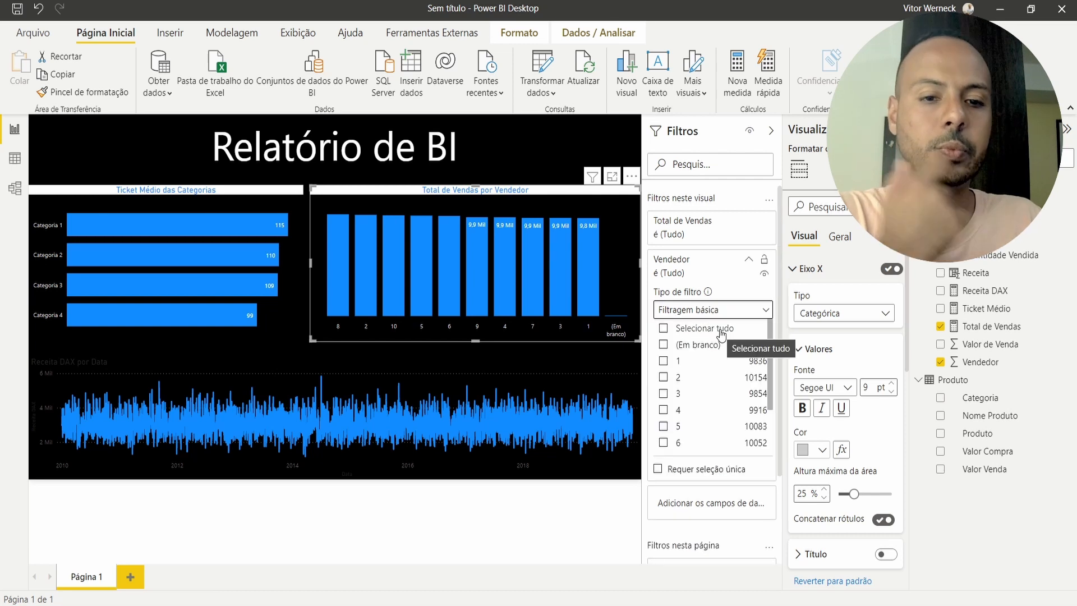
{"action": "left_click", "coordinate": [722, 331]}
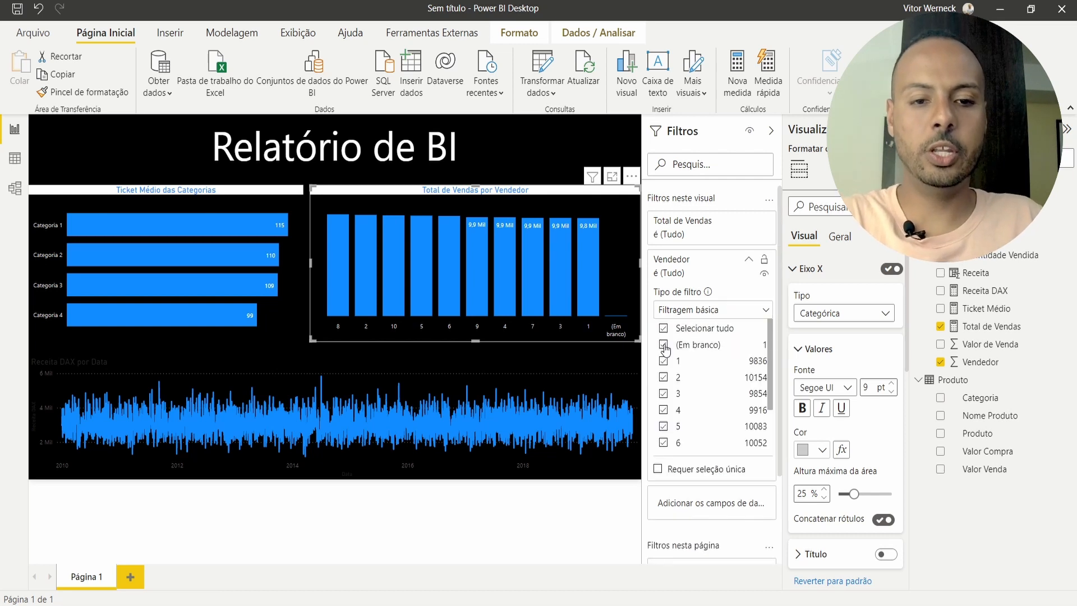
{"action": "left_click", "coordinate": [664, 345]}
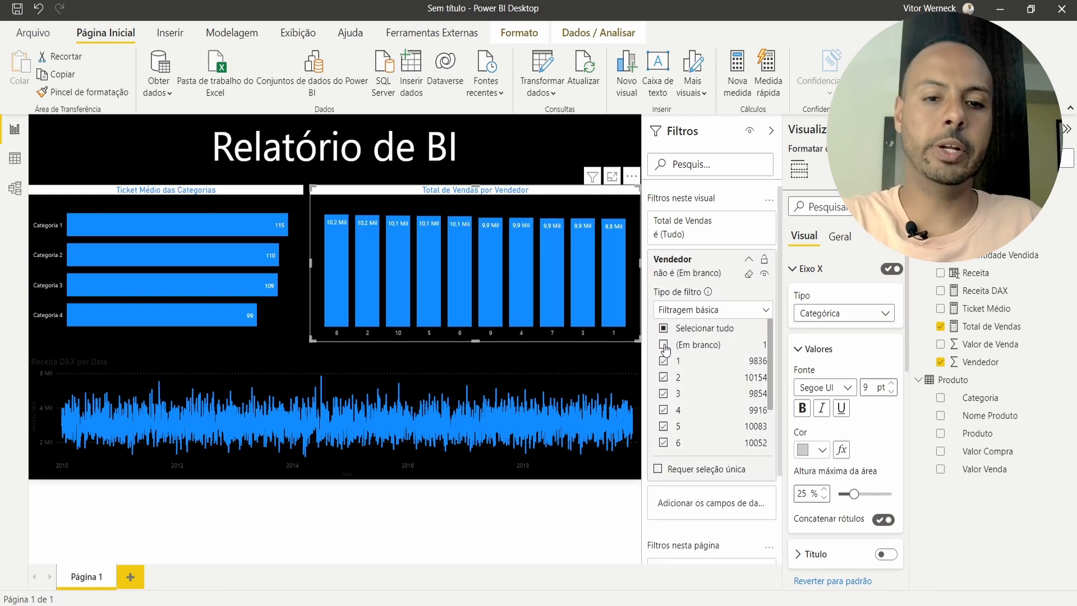
{"action": "left_click", "coordinate": [773, 131]}
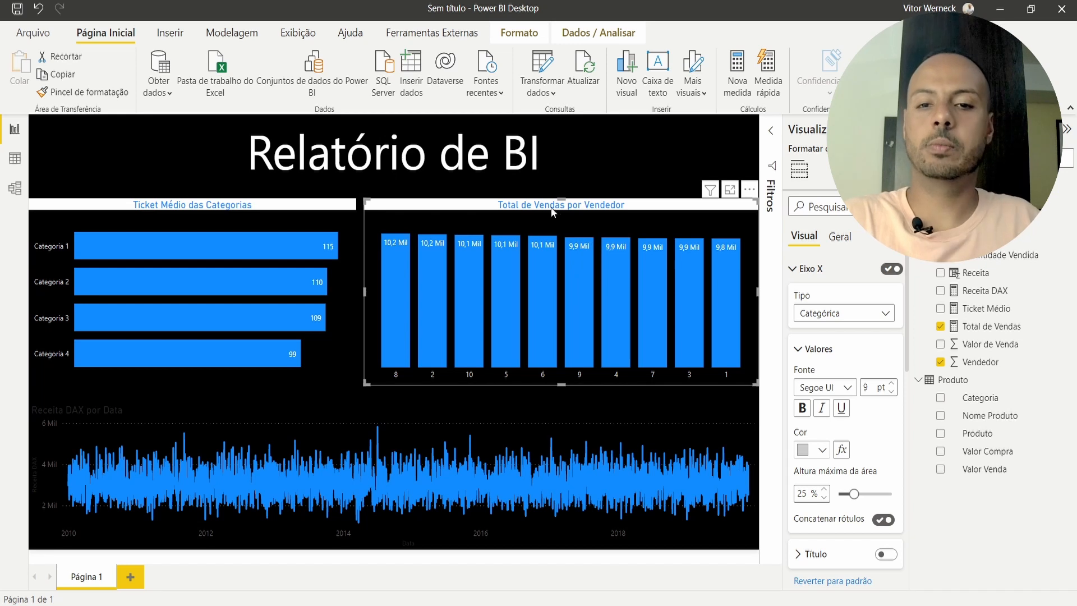
Step: Test the cross-highlighting between charts by selecting and deselecting the Categoria 1 bar and the Vendedor 8 column
{"action": "left_click", "coordinate": [610, 198]}
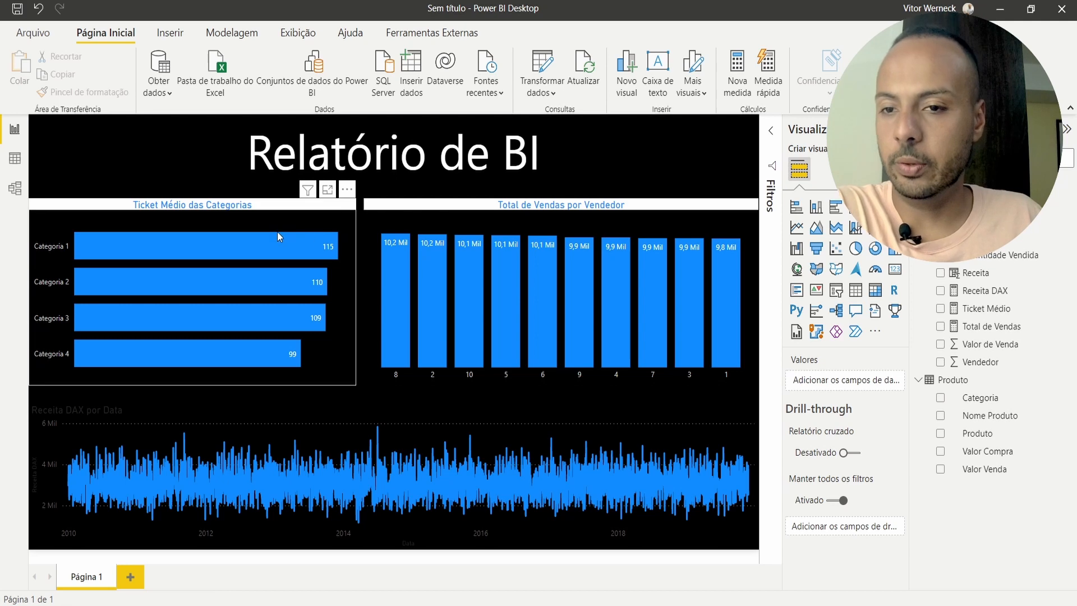
{"action": "left_click", "coordinate": [182, 244]}
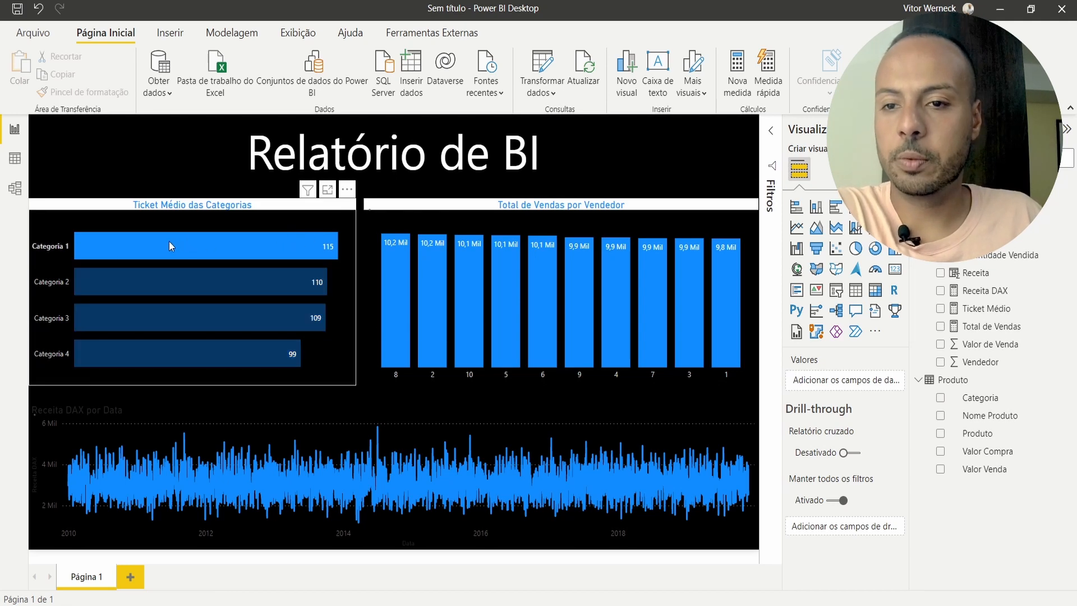
{"action": "left_click", "coordinate": [158, 245]}
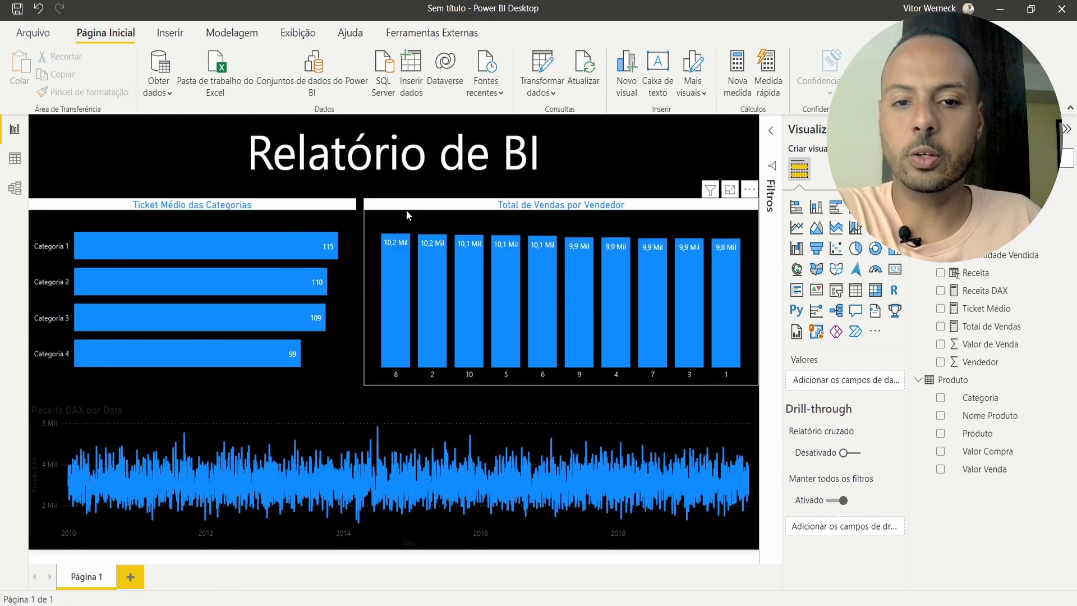
{"action": "left_click", "coordinate": [409, 301]}
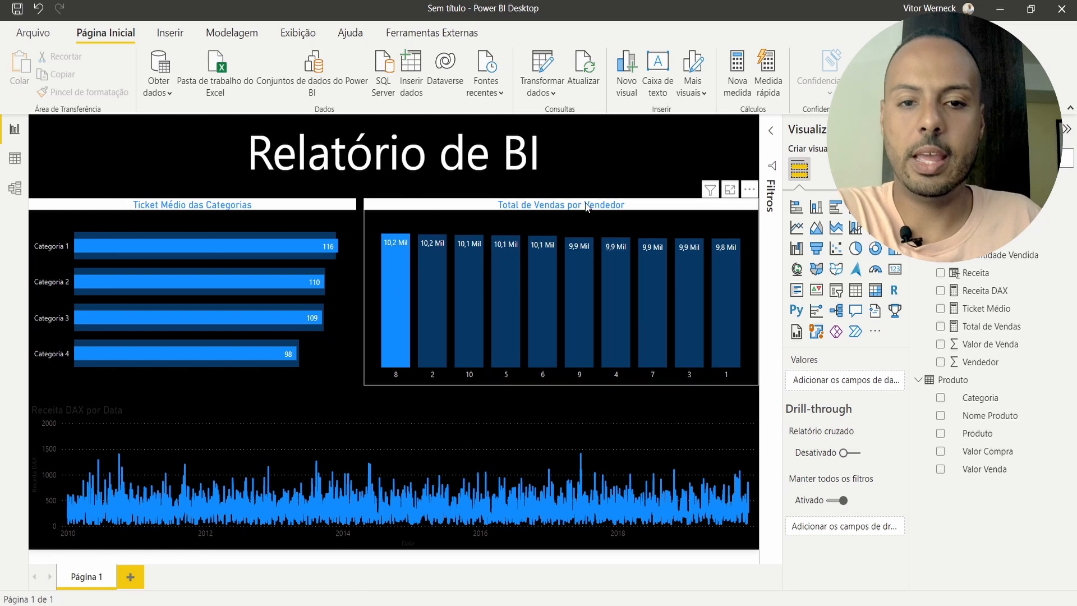
{"action": "left_click", "coordinate": [385, 330]}
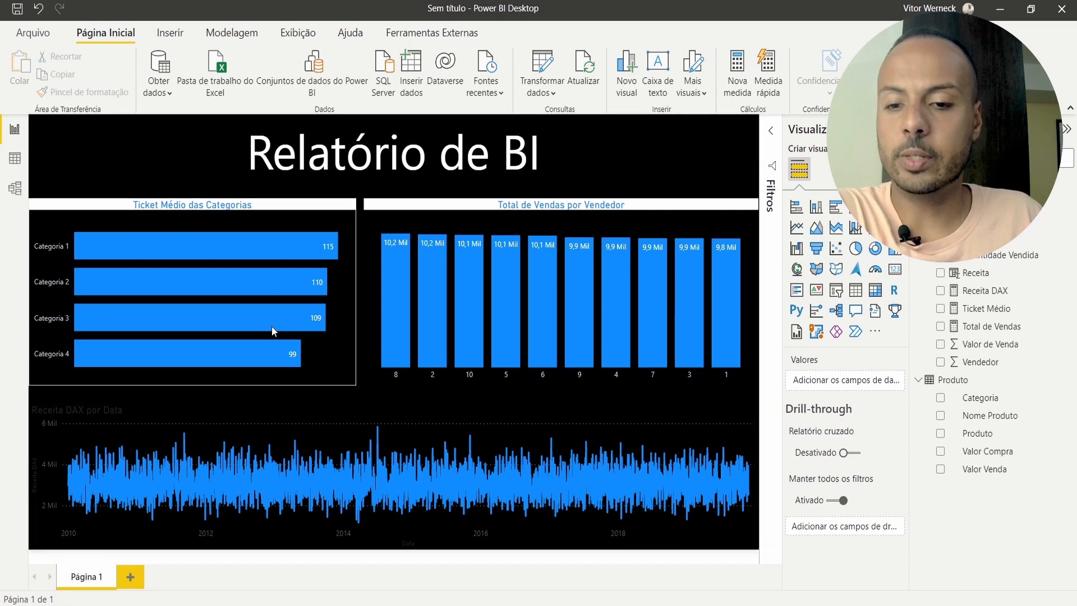
Step: Apply the Ticket Médio das Categorias chart's formatting to the Receita DAX por Data line chart with the format painter
{"action": "left_click", "coordinate": [256, 209]}
{"action": "left_click", "coordinate": [83, 92]}
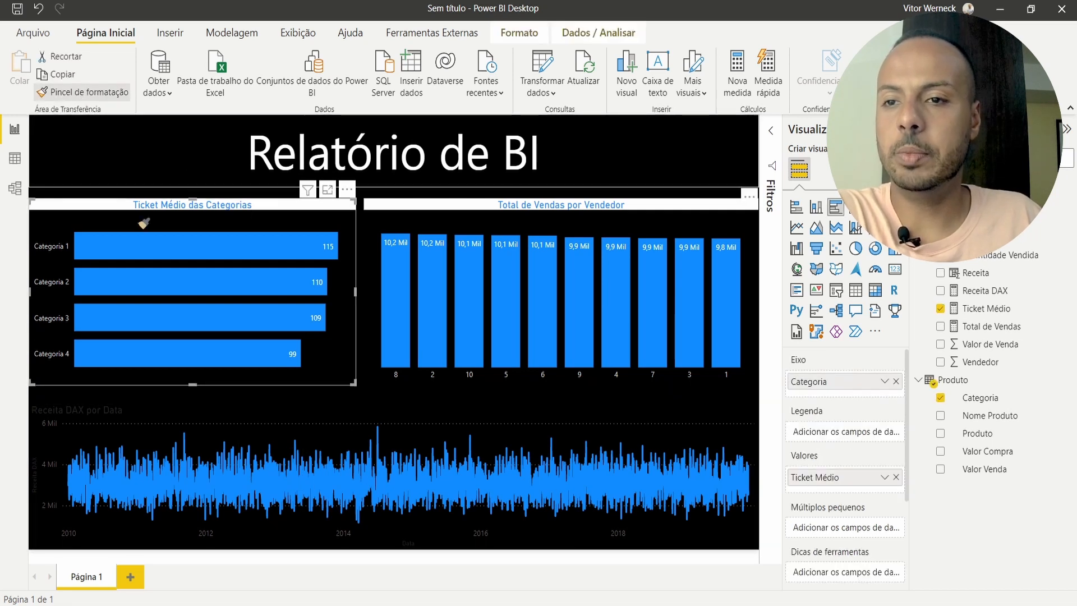
{"action": "left_click", "coordinate": [255, 433]}
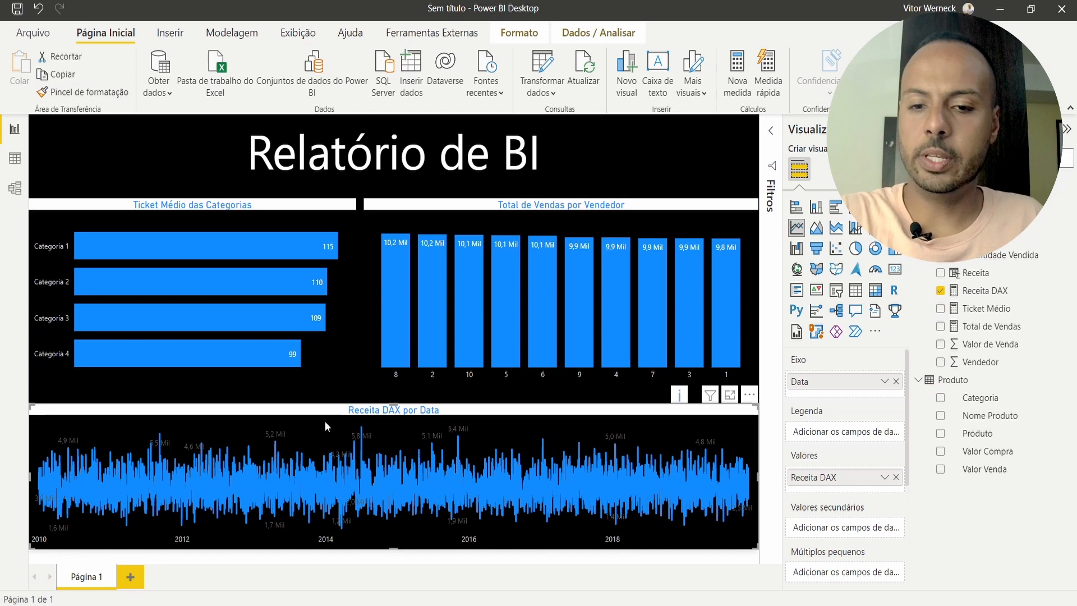
Step: Shorten the Receita DAX por Data line chart's title to Receita por Data
{"action": "left_click", "coordinate": [823, 168]}
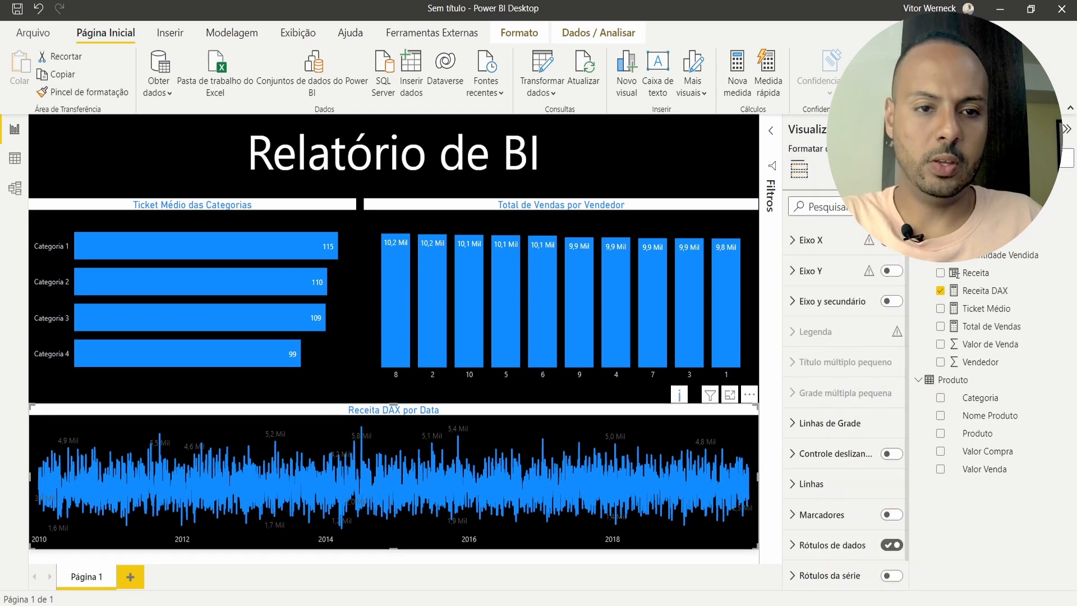
{"action": "scroll", "coordinate": [846, 331], "scroll_direction": "down", "scroll_amount": 2}
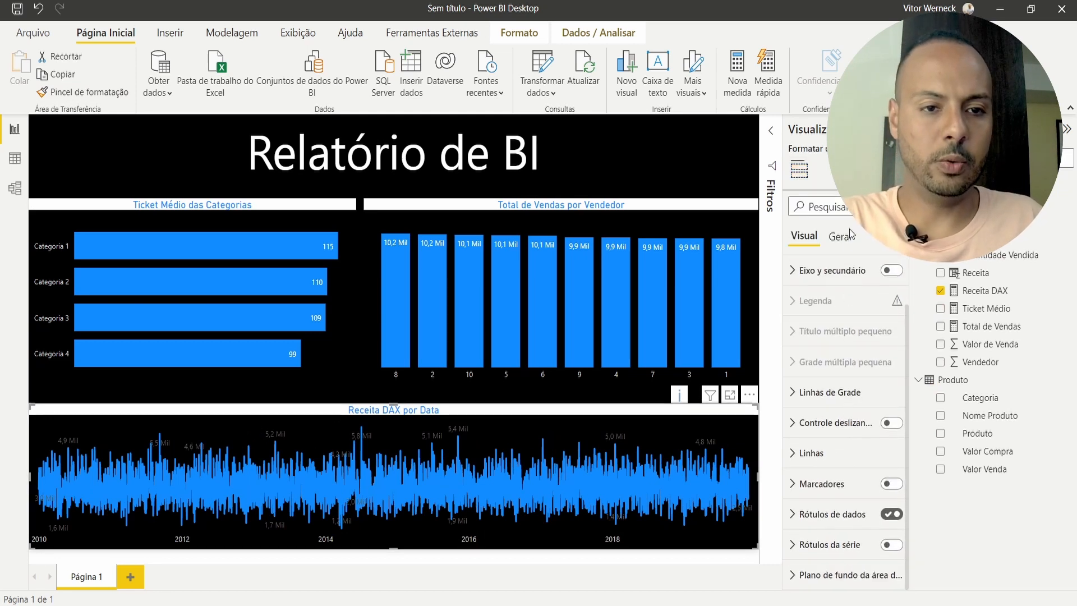
{"action": "scroll", "coordinate": [847, 365], "scroll_direction": "up", "scroll_amount": 2}
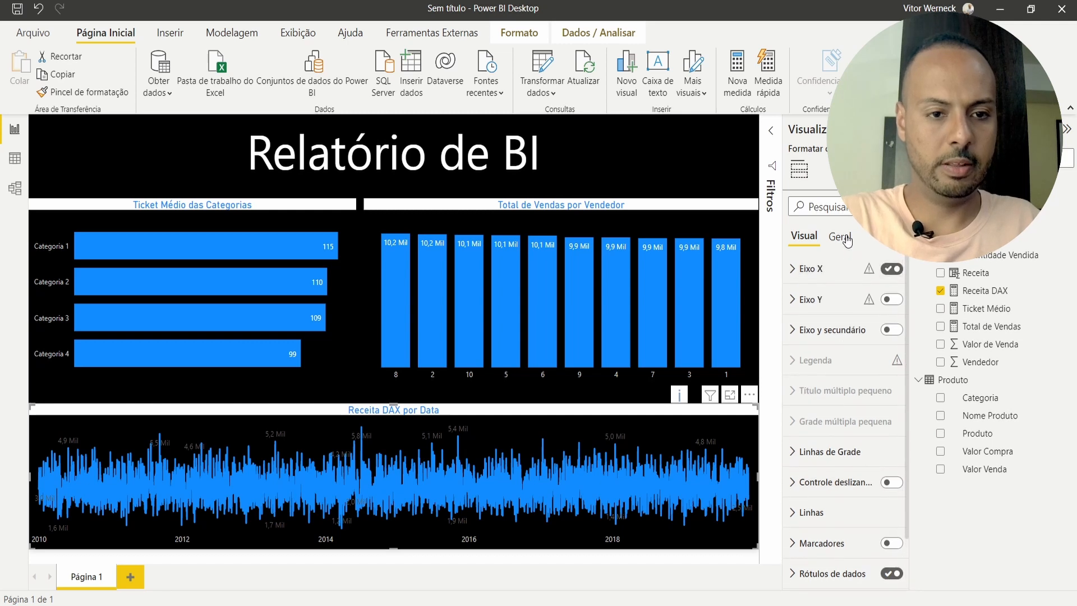
{"action": "left_click", "coordinate": [839, 236]}
{"action": "left_click", "coordinate": [820, 299]}
{"action": "double_click", "coordinate": [832, 343]}
{"action": "key", "text": "BackSpace"}
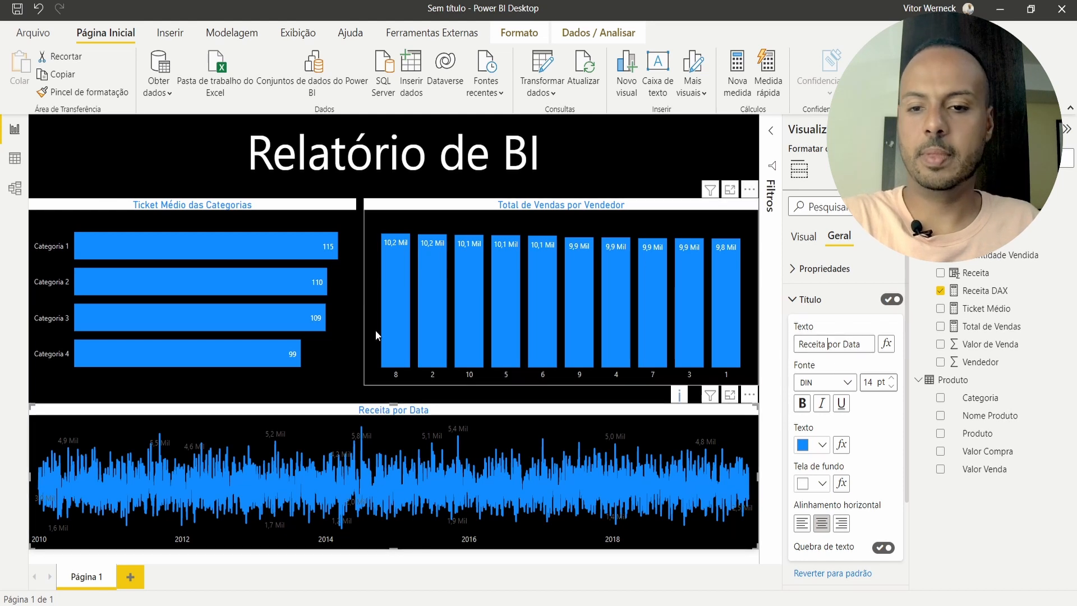
{"action": "left_click", "coordinate": [629, 144]}
{"action": "left_click", "coordinate": [772, 538]}
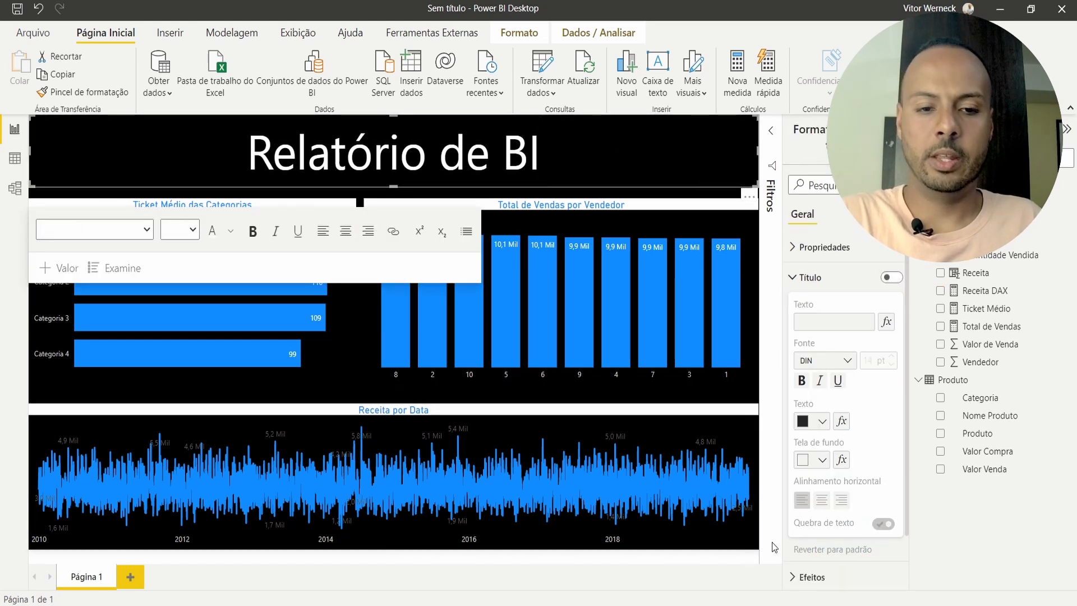
{"action": "left_click", "coordinate": [810, 277]}
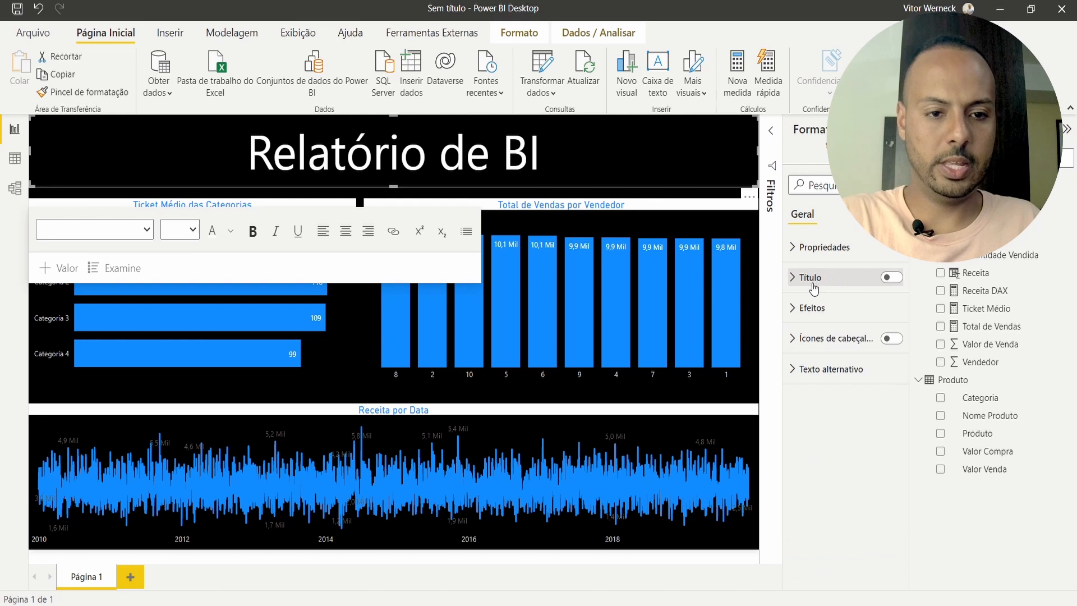
Step: Reduce the Receita por Data line chart's height by lowering its upper edge, and turn off its data labels
{"action": "left_click", "coordinate": [511, 457]}
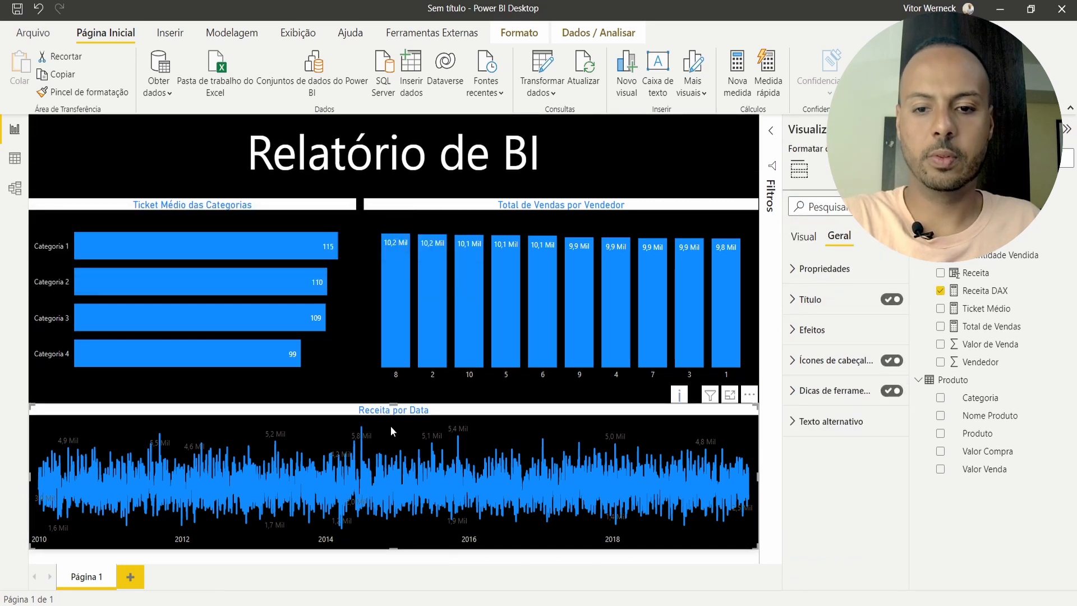
{"action": "left_click_drag", "start_coordinate": [393, 404], "coordinate": [392, 425]}
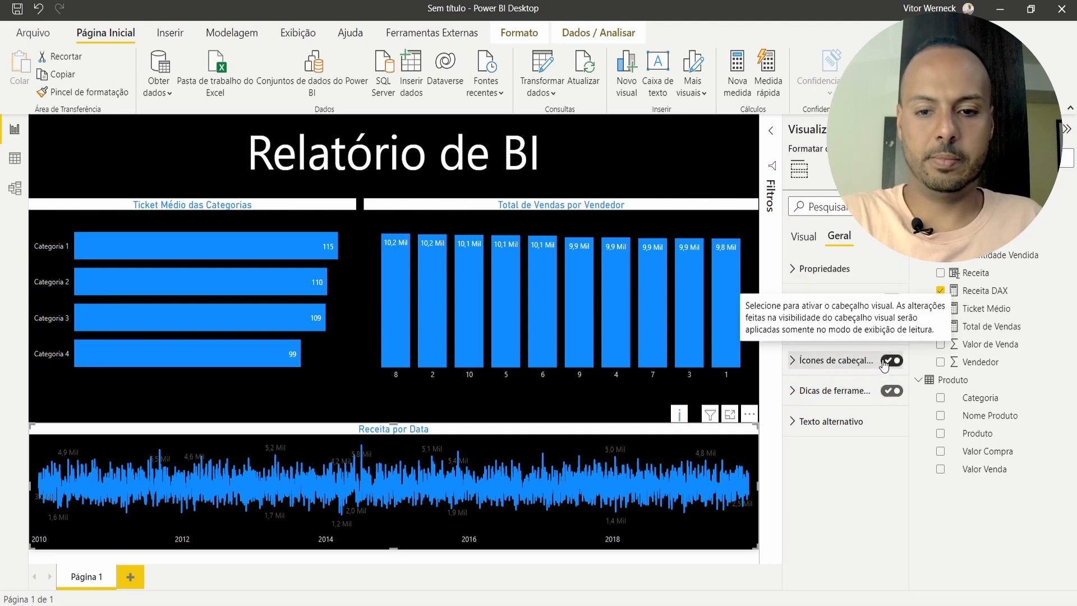
{"action": "left_click", "coordinate": [804, 237]}
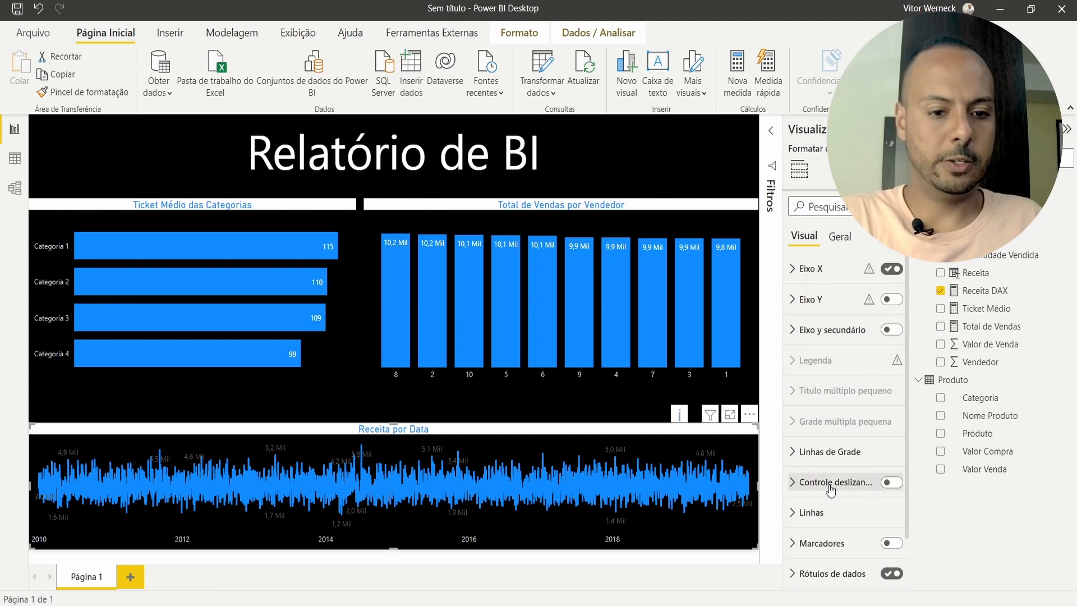
{"action": "left_click", "coordinate": [891, 573]}
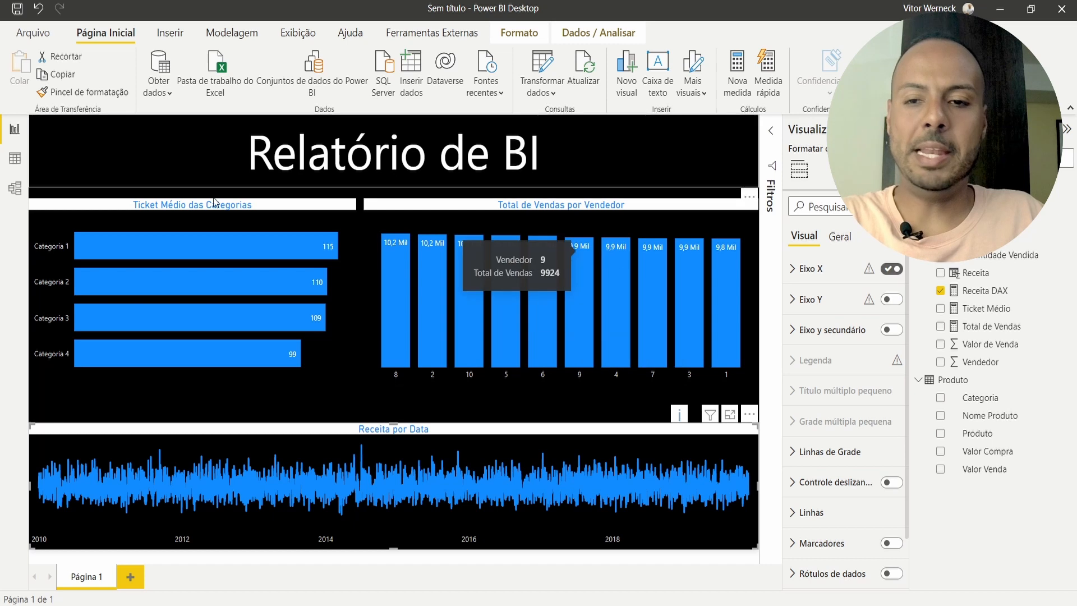
Step: Move the Total de Vendas por Vendedor and Ticket Médio das Categorias charts slightly down, keeping their upper edges aligned
{"action": "left_click", "coordinate": [572, 213]}
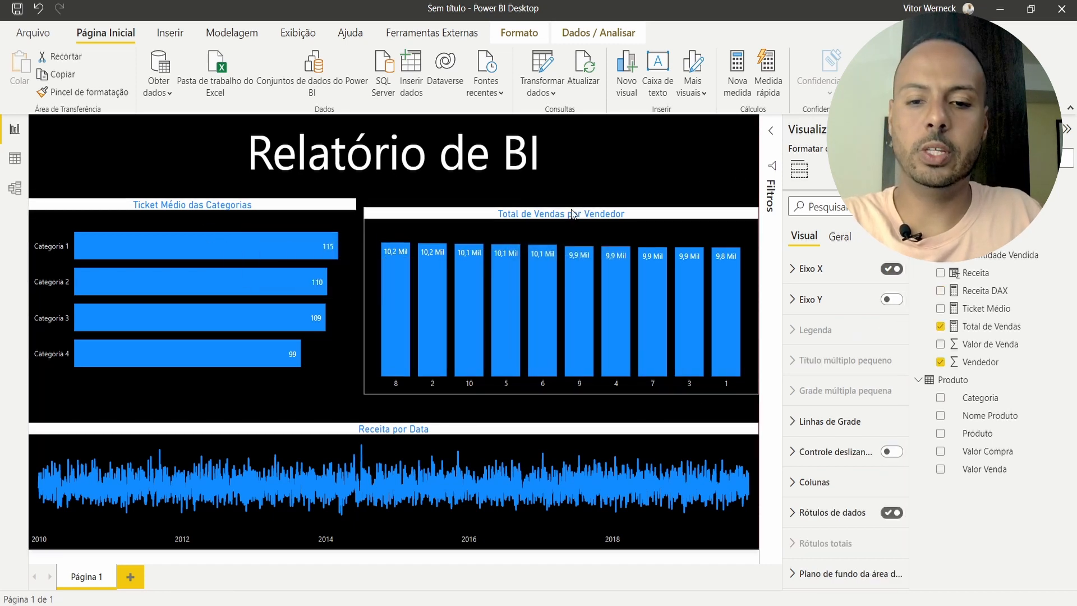
{"action": "left_click", "coordinate": [296, 217]}
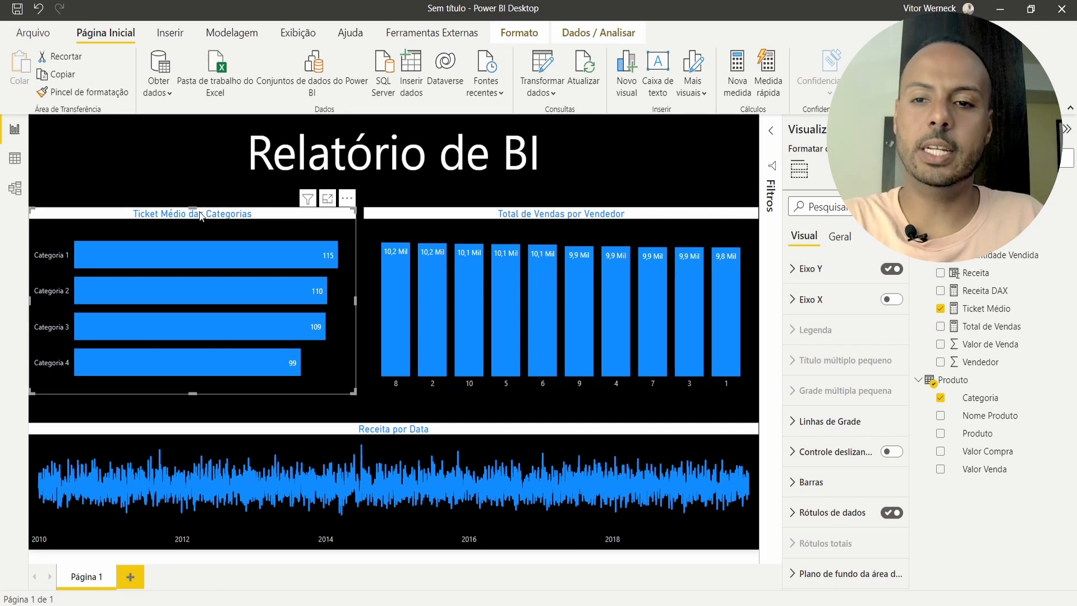
Step: Cross-highlight the report by Categoria 1 and examine the Fato–Produto relationship in the model view, then clear the highlight on the report
{"action": "left_click", "coordinate": [172, 256]}
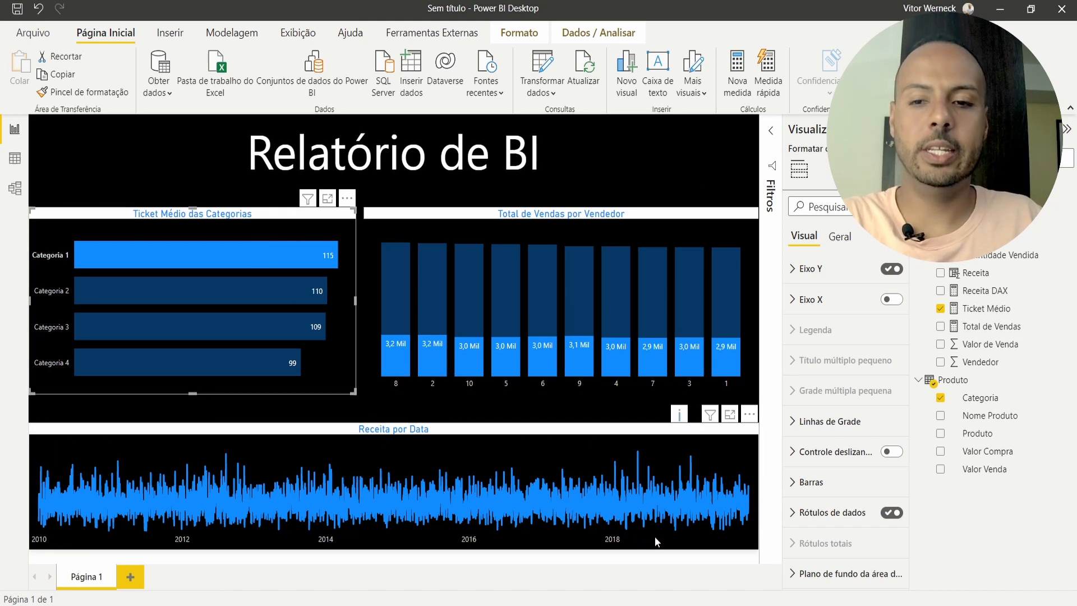
{"action": "mouse_move", "coordinate": [198, 248]}
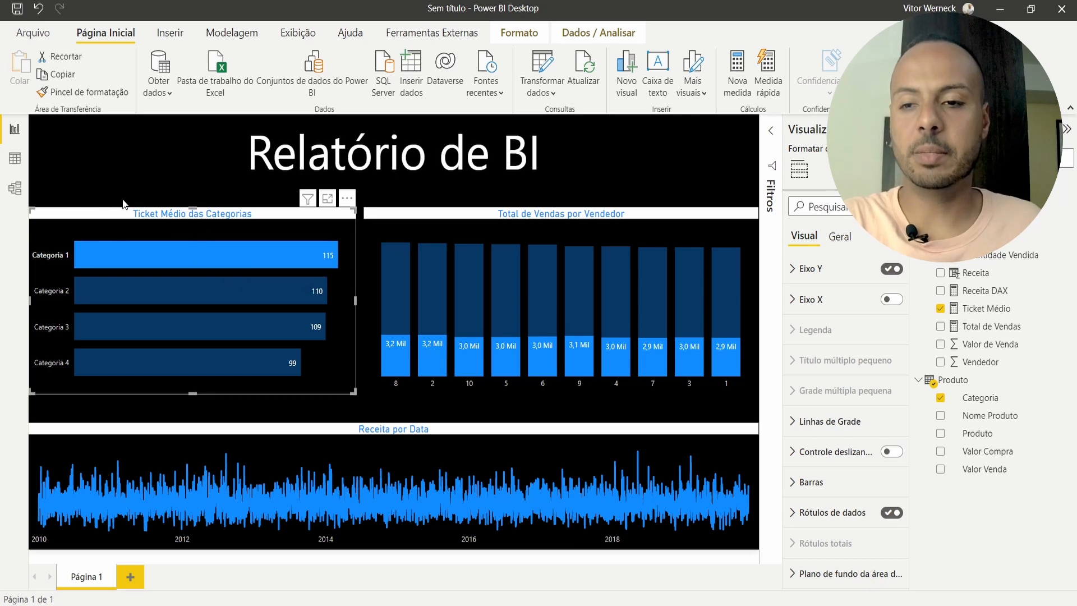
{"action": "left_click", "coordinate": [14, 189]}
{"action": "left_click_drag", "start_coordinate": [652, 176], "coordinate": [530, 177]}
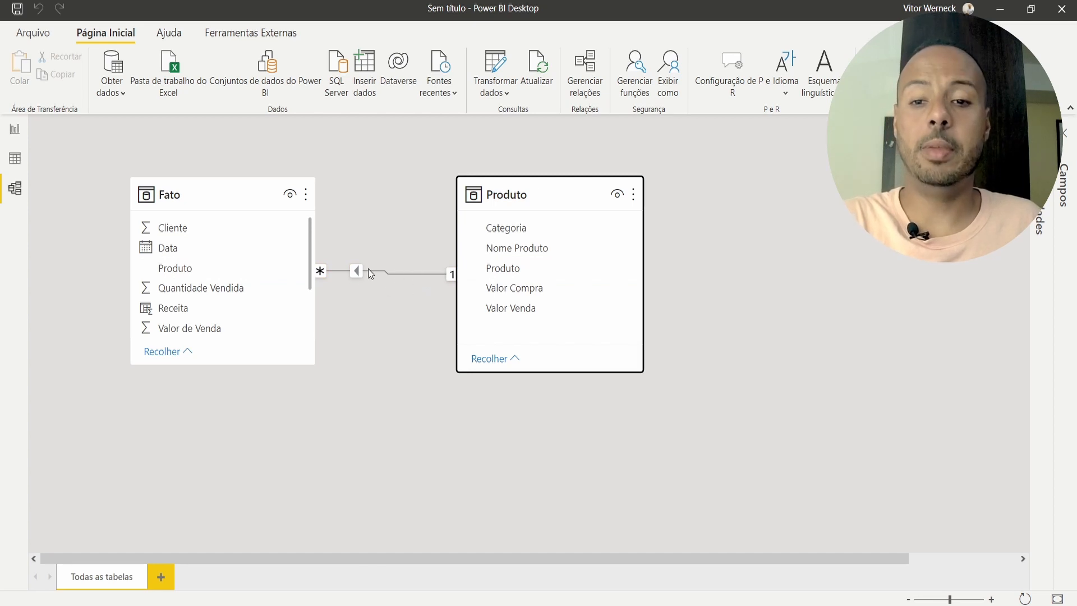
{"action": "left_click", "coordinate": [14, 129]}
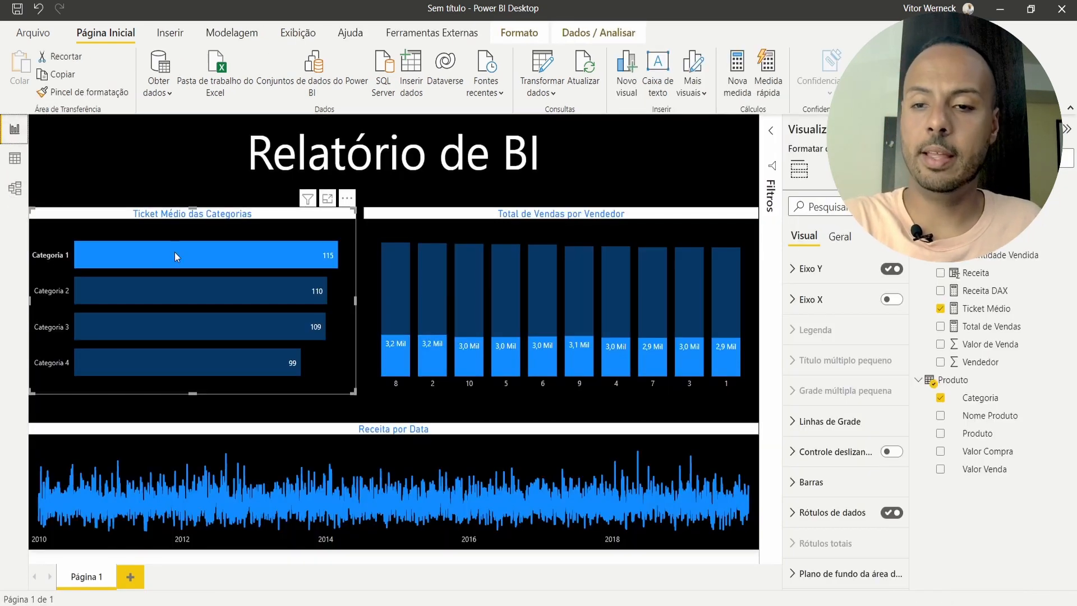
{"action": "left_click", "coordinate": [189, 251]}
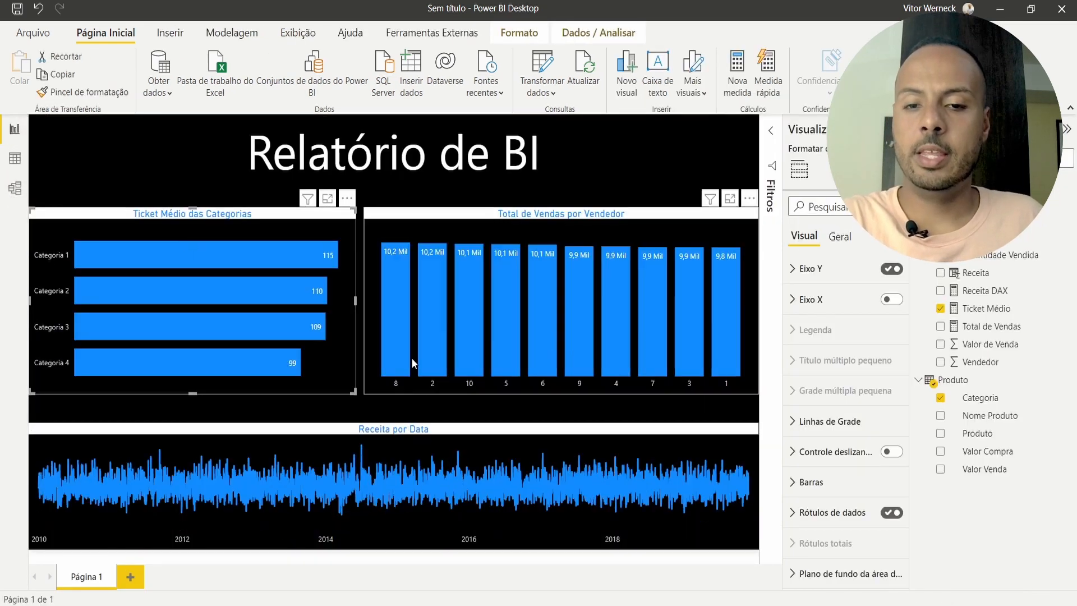
Step: Test the cross-highlighting from the Vendedor 8 column, individual dates on the Receita por Data line and the Categoria 1 bar
{"action": "left_click", "coordinate": [388, 310]}
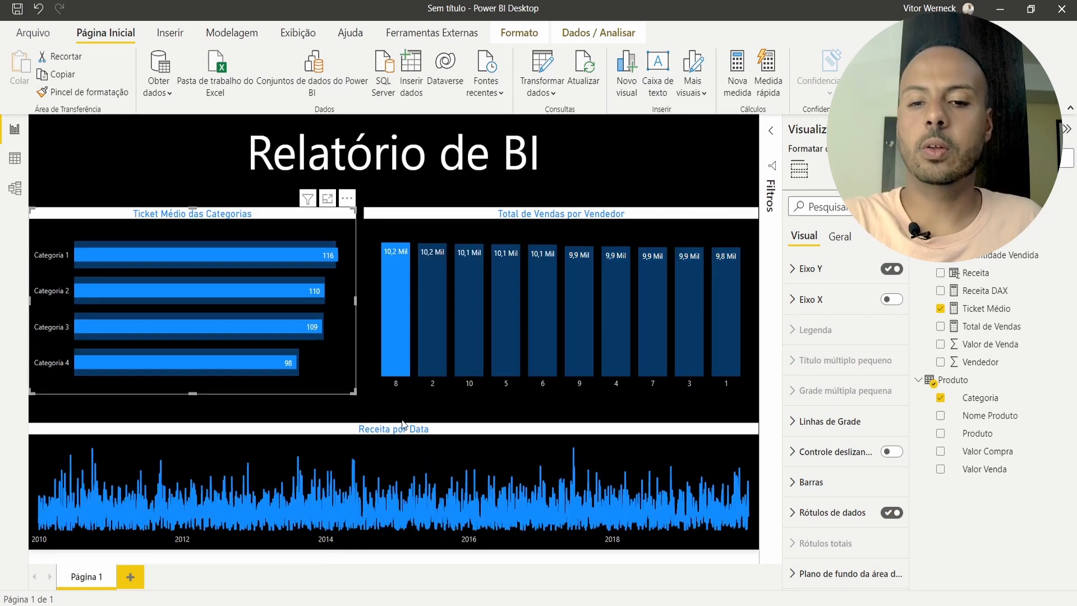
{"action": "left_click", "coordinate": [453, 355]}
{"action": "left_click", "coordinate": [445, 486]}
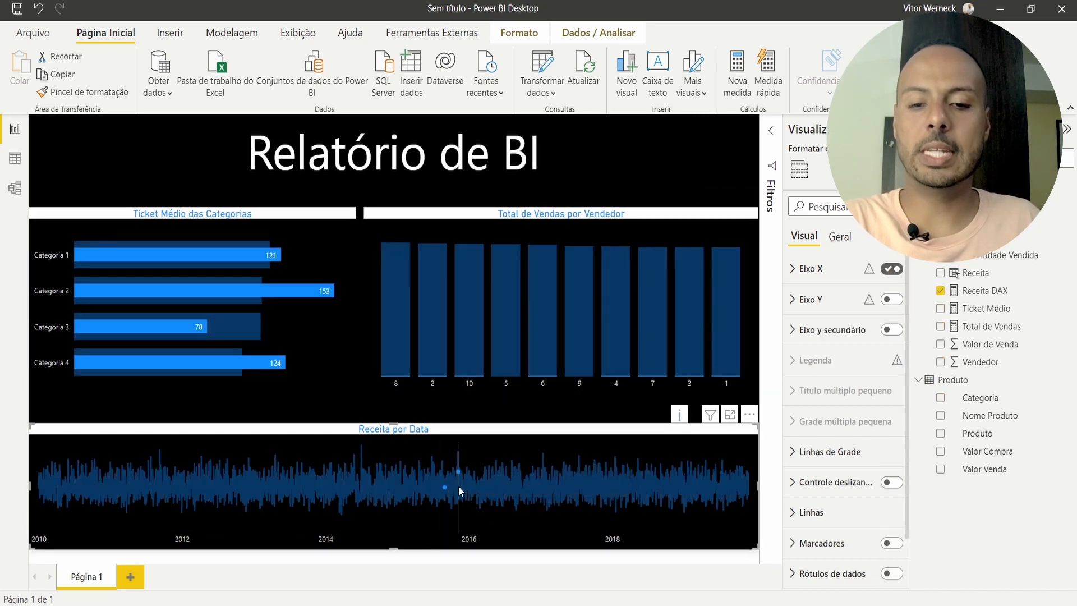
{"action": "mouse_move", "coordinate": [442, 486]}
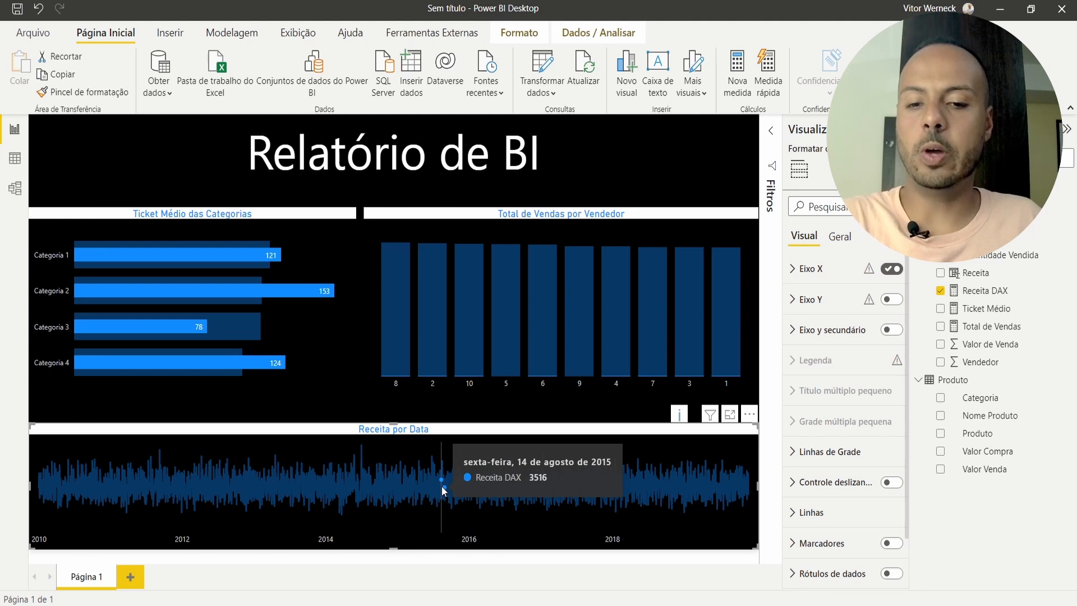
{"action": "left_click", "coordinate": [442, 486]}
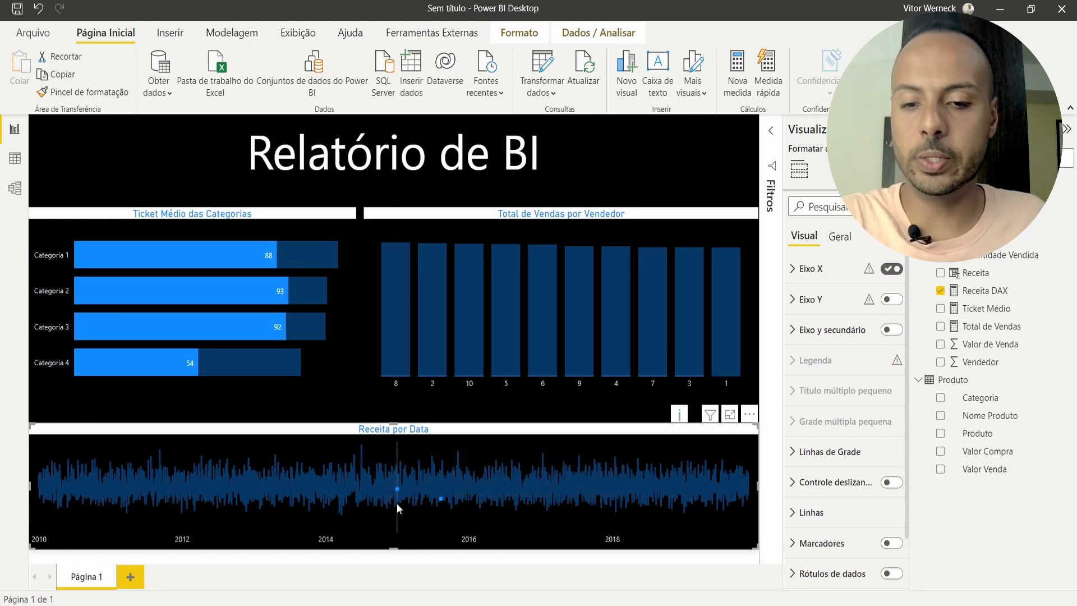
{"action": "left_click", "coordinate": [178, 253]}
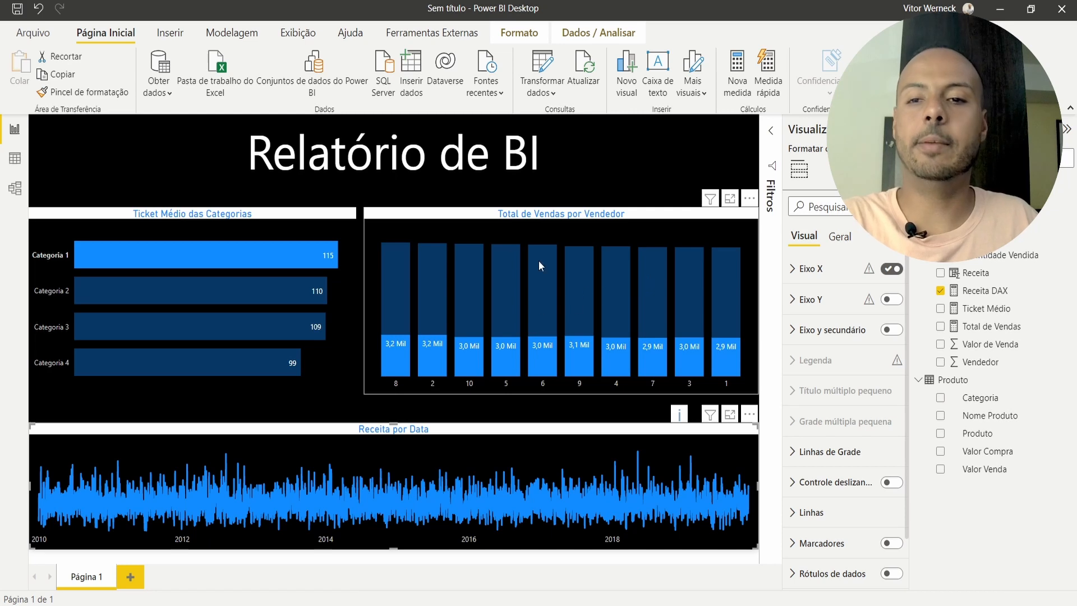
Step: Enable interaction editing and make Ticket Médio das Categorias filter, rather than highlight, the Total de Vendas por Vendedor chart, using Categoria 1 as a test
{"action": "left_click", "coordinate": [194, 222]}
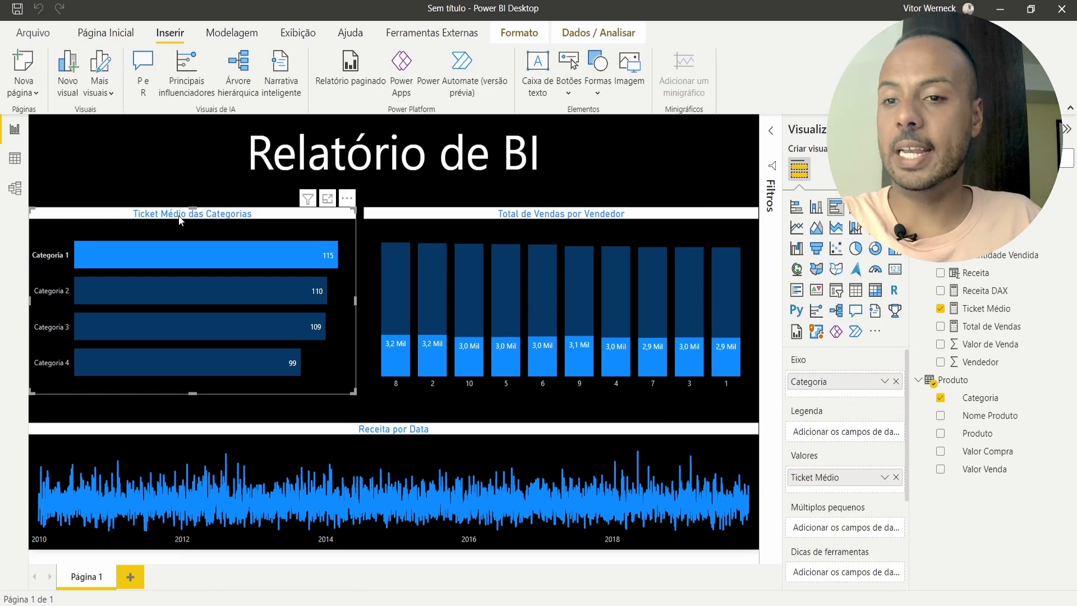
{"action": "left_click", "coordinate": [516, 35]}
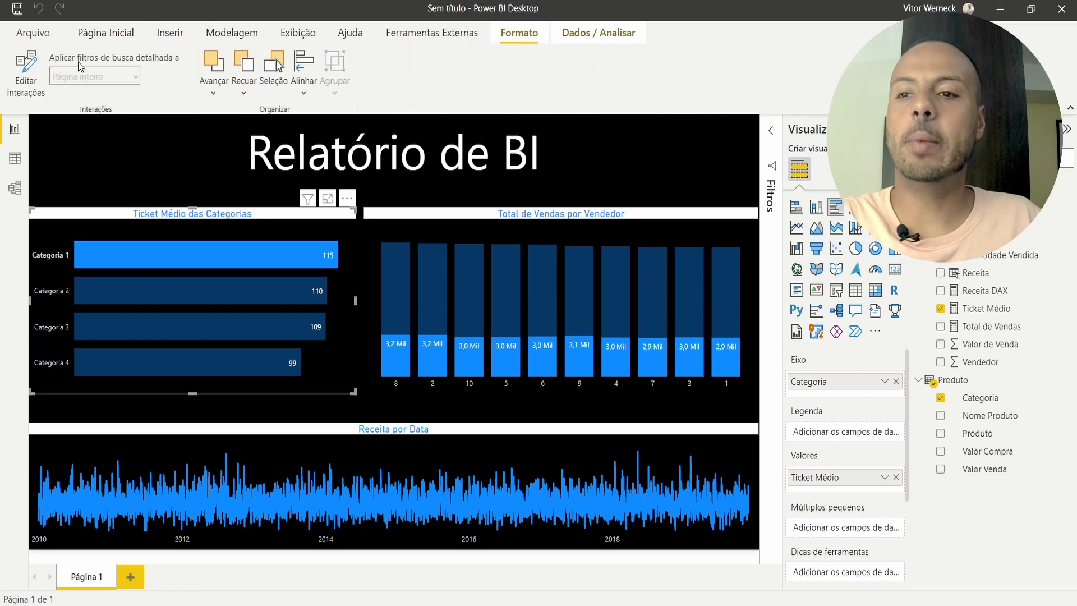
{"action": "left_click", "coordinate": [24, 78]}
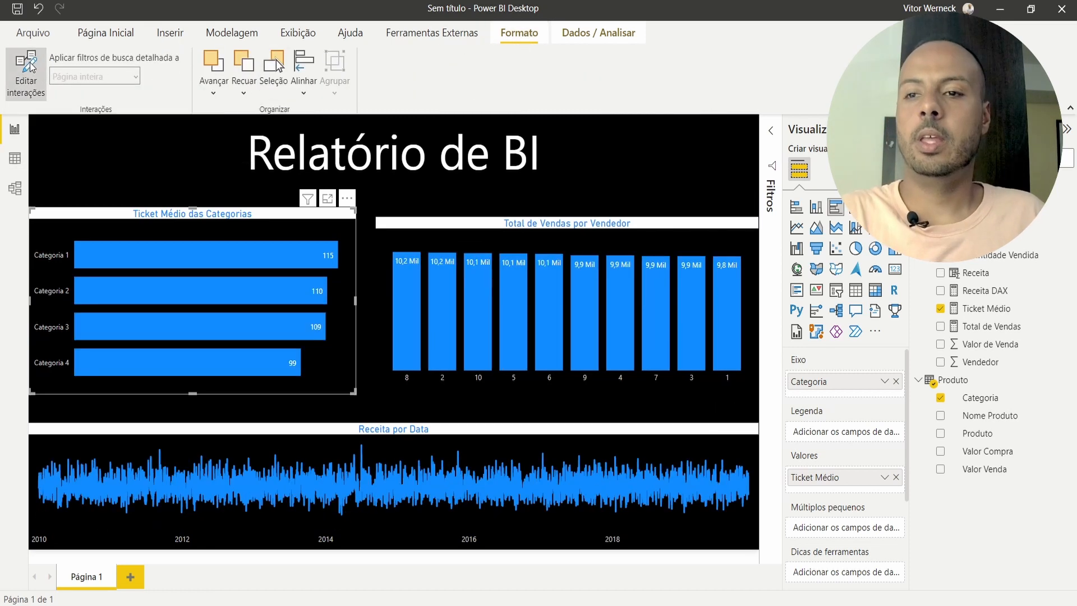
{"action": "left_click", "coordinate": [30, 64]}
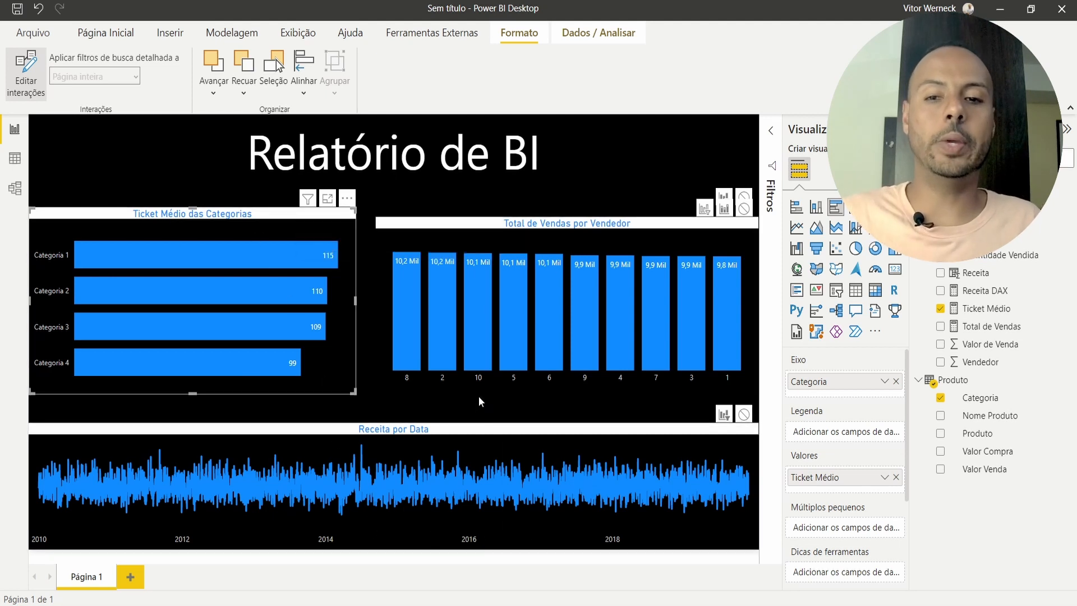
{"action": "left_click", "coordinate": [265, 253]}
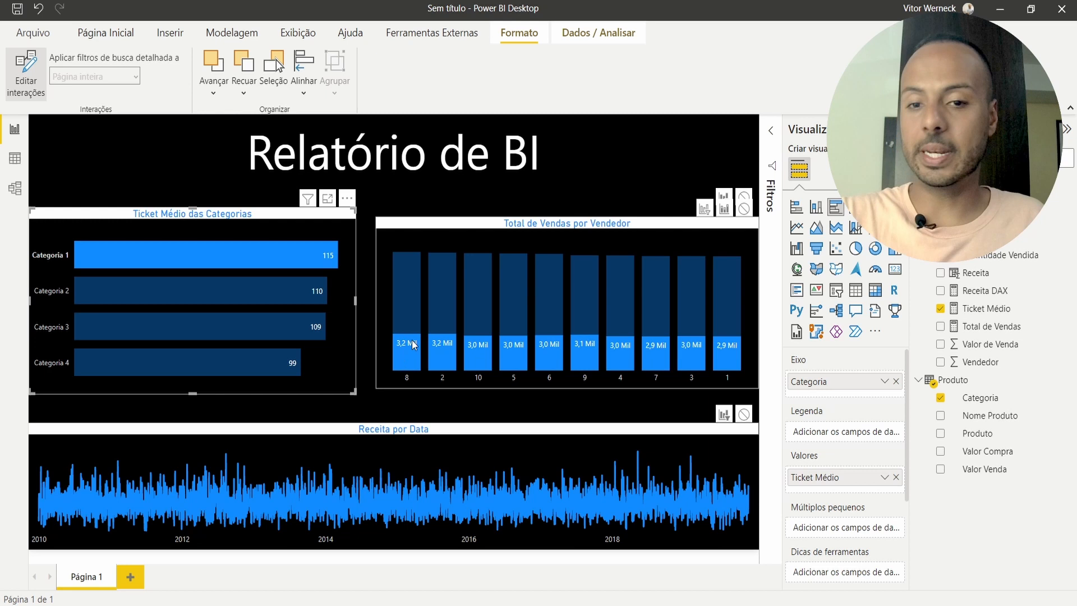
{"action": "left_click", "coordinate": [703, 211]}
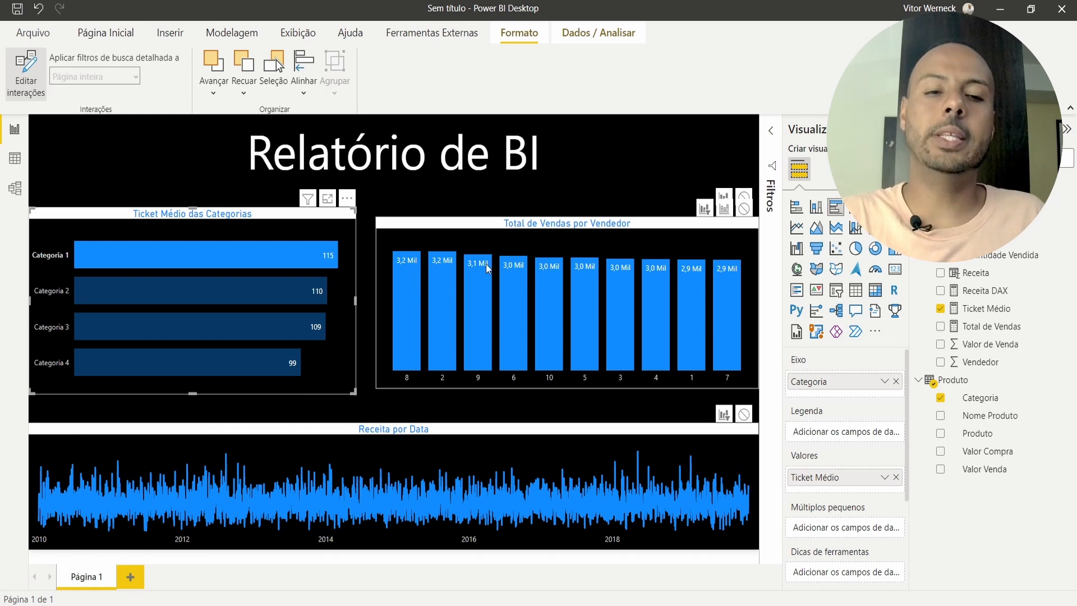
Step: Test the new filter interaction with the Categoria 2, Categoria 3 and Categoria 4 bars, and clear the selection
{"action": "left_click", "coordinate": [245, 289]}
{"action": "left_click", "coordinate": [240, 325]}
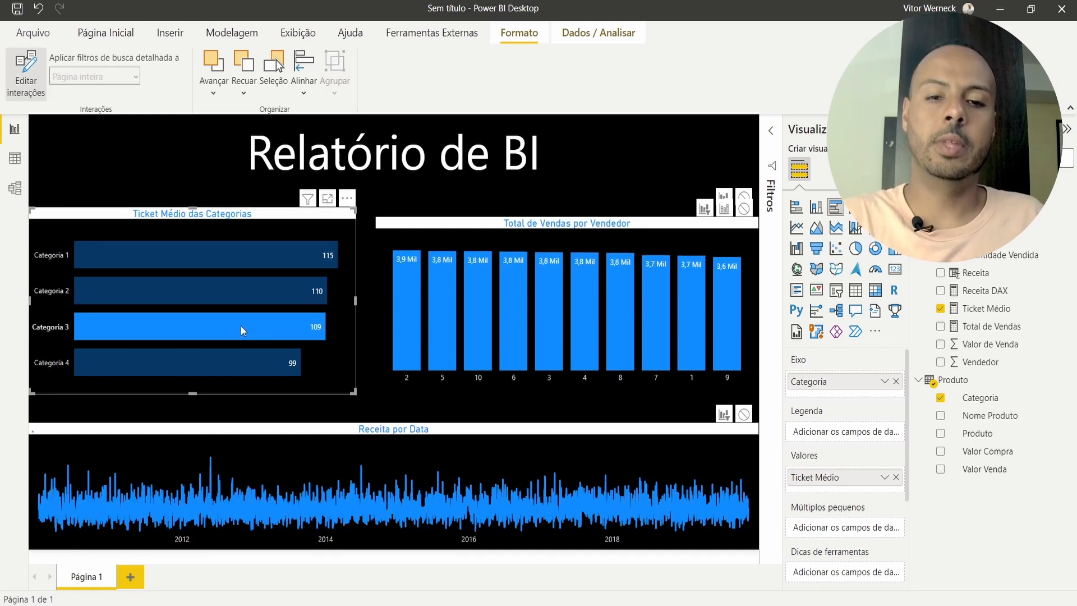
{"action": "left_click", "coordinate": [232, 359]}
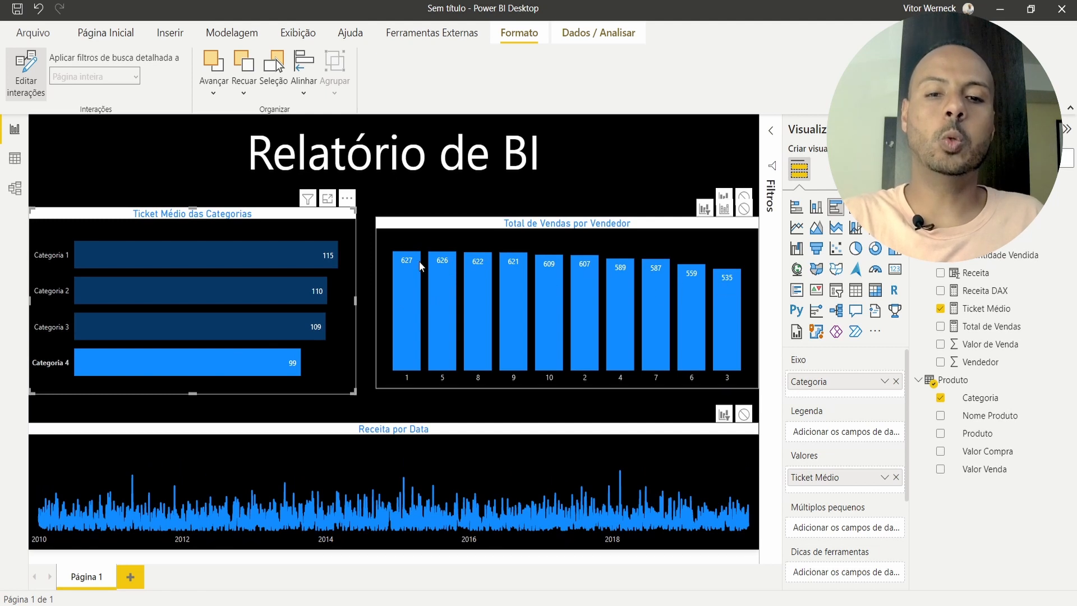
{"action": "left_click", "coordinate": [235, 368]}
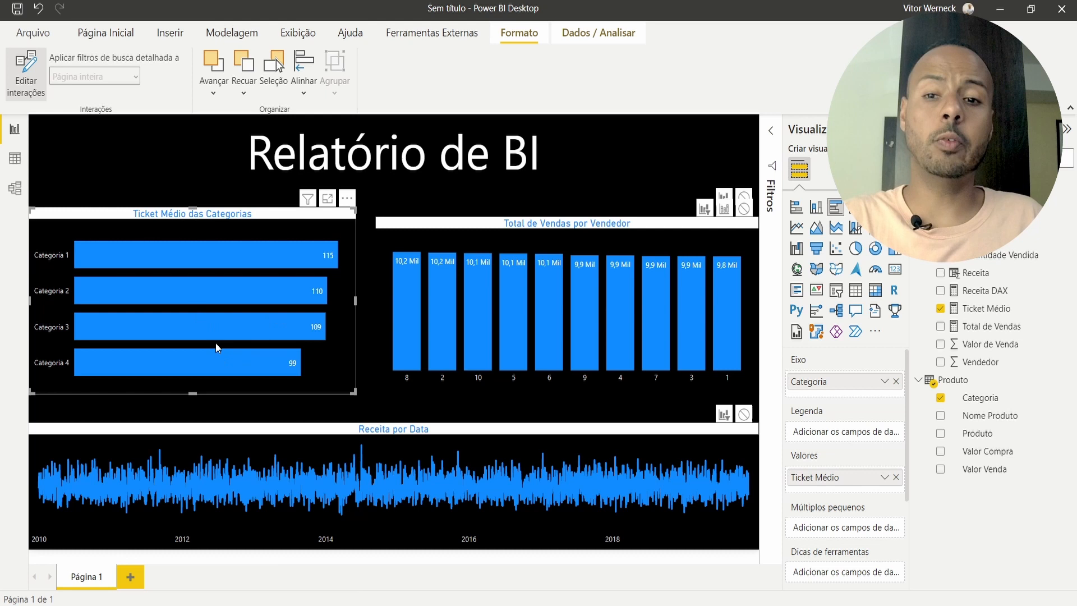
Step: Edit the interactions so that Total de Vendas por Vendedor and Receita por Data filter, rather than highlight, the other charts
{"action": "left_click", "coordinate": [442, 228]}
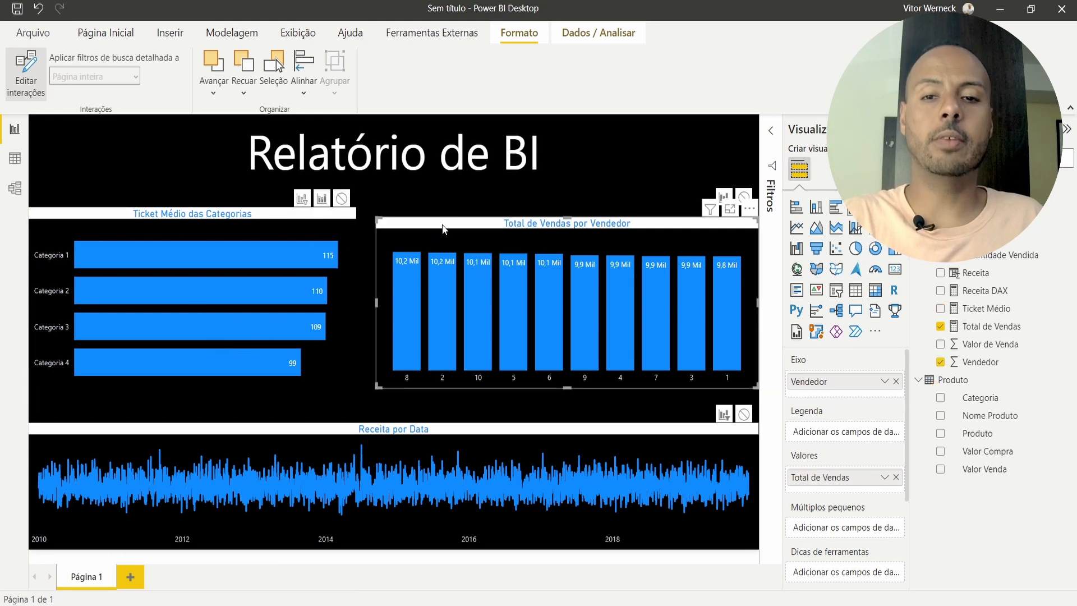
{"action": "left_click", "coordinate": [203, 220]}
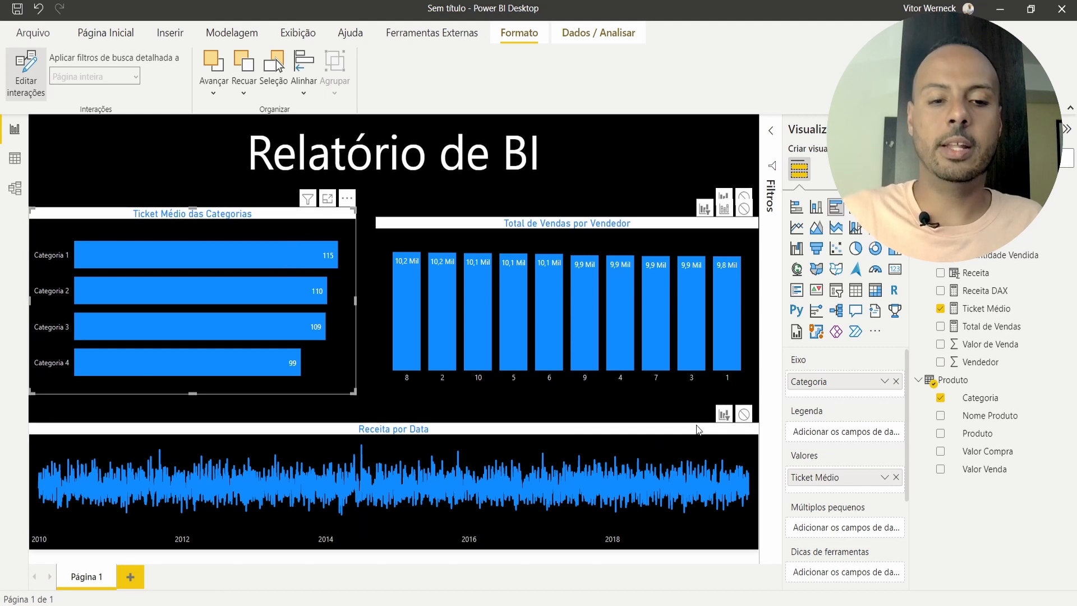
{"action": "left_click", "coordinate": [298, 261]}
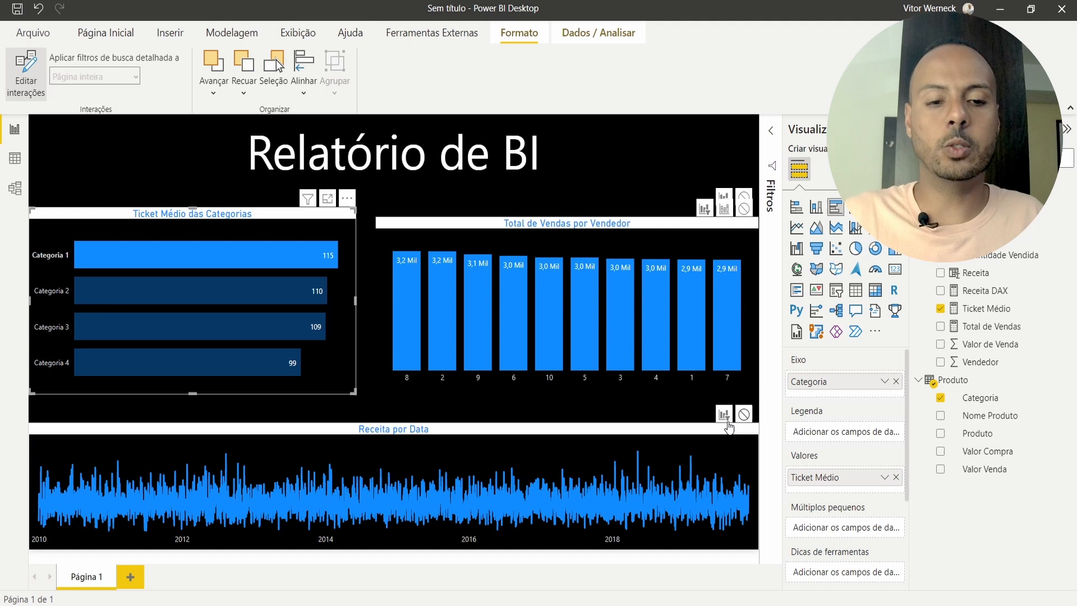
{"action": "left_click", "coordinate": [541, 226]}
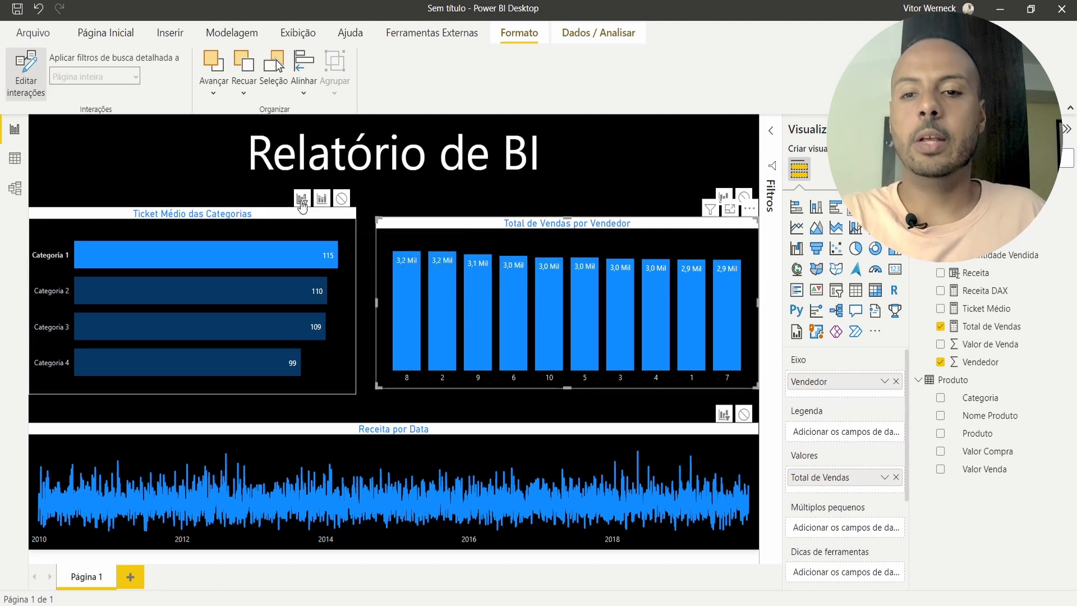
{"action": "left_click", "coordinate": [634, 435]}
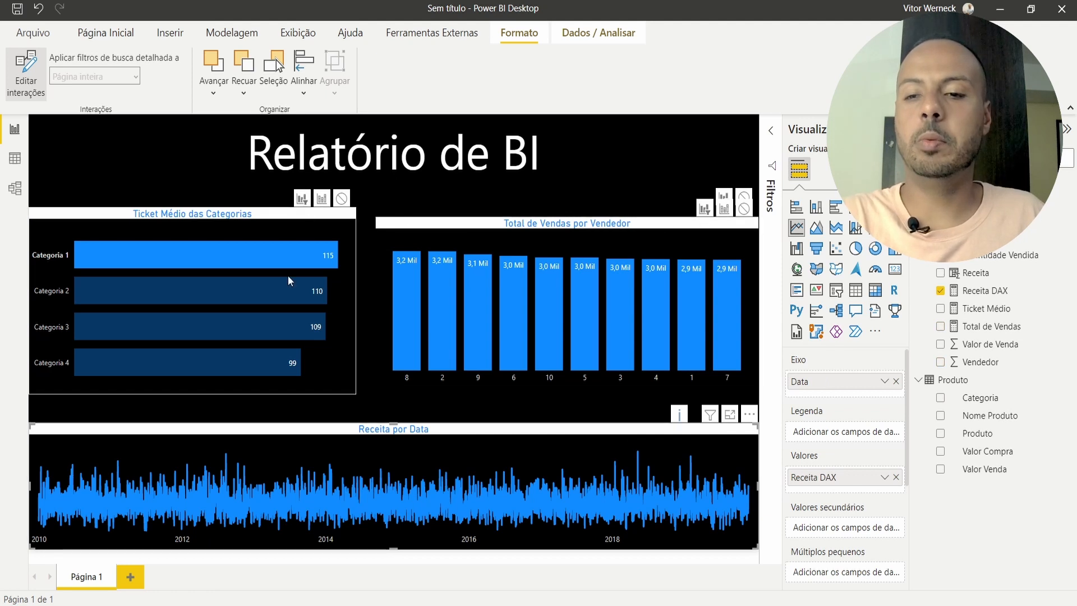
Step: Test the edited interactions with the Categoria 1 bar, Vendedor 8 column, a Receita por Data point and Categoria 4 bar, and clear the selection
{"action": "left_click", "coordinate": [201, 254]}
{"action": "left_click", "coordinate": [166, 252]}
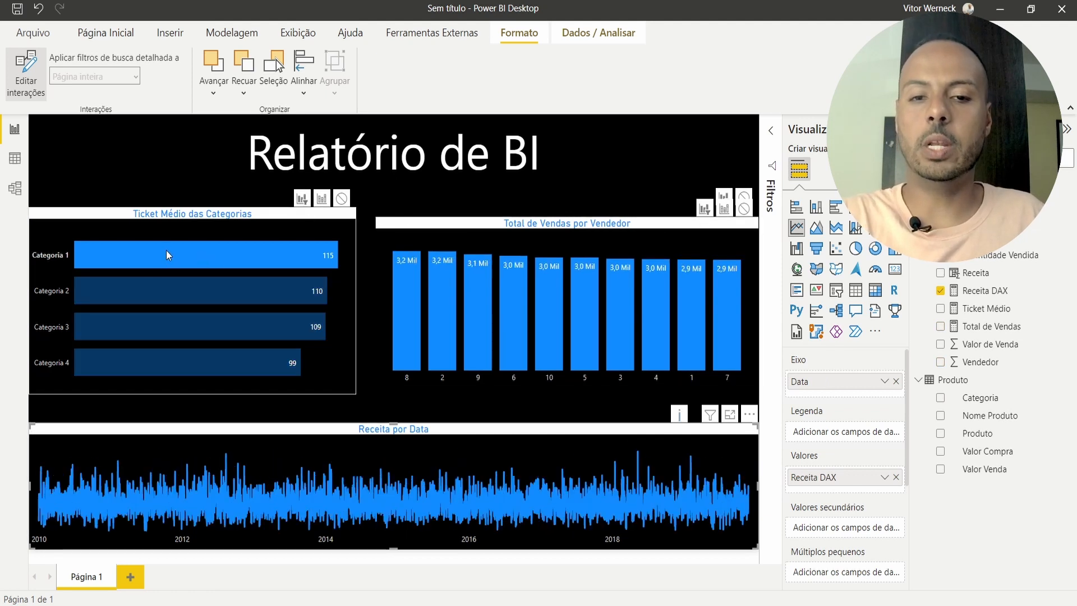
{"action": "left_click", "coordinate": [409, 260]}
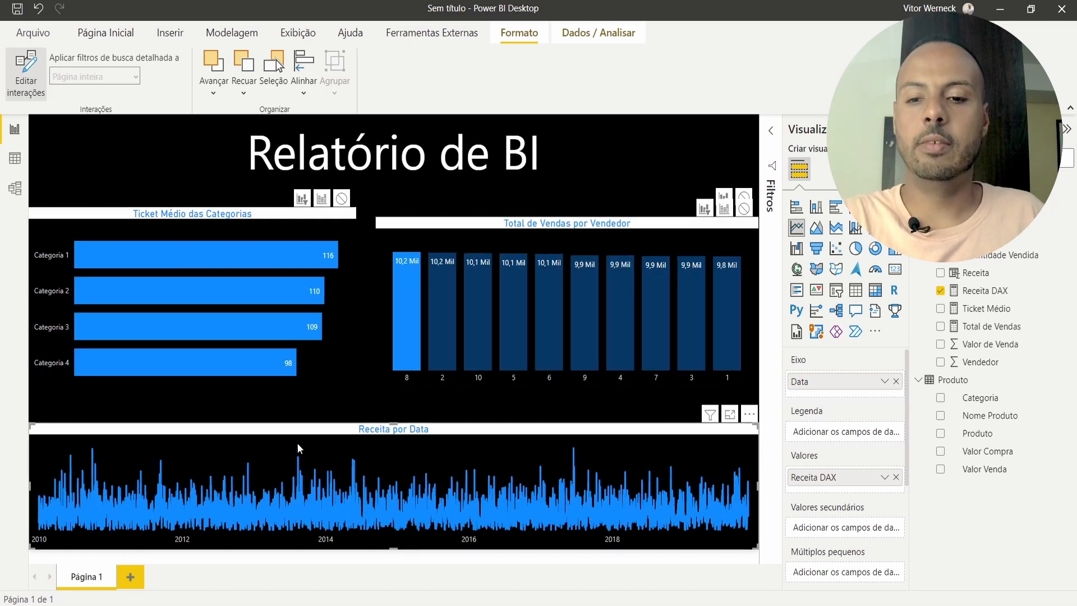
{"action": "left_click", "coordinate": [305, 504]}
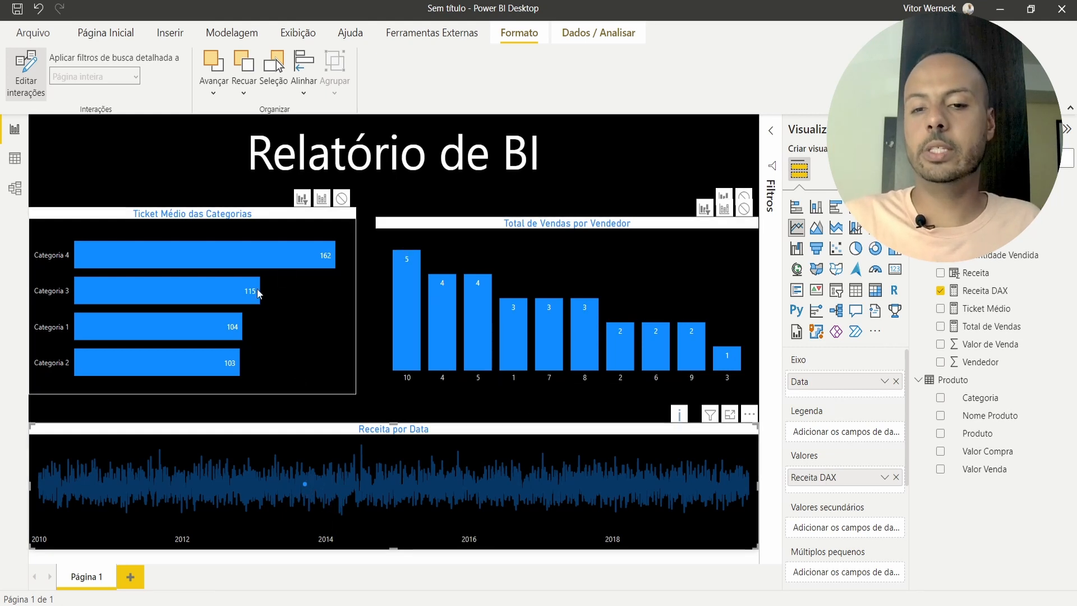
{"action": "left_click", "coordinate": [301, 264]}
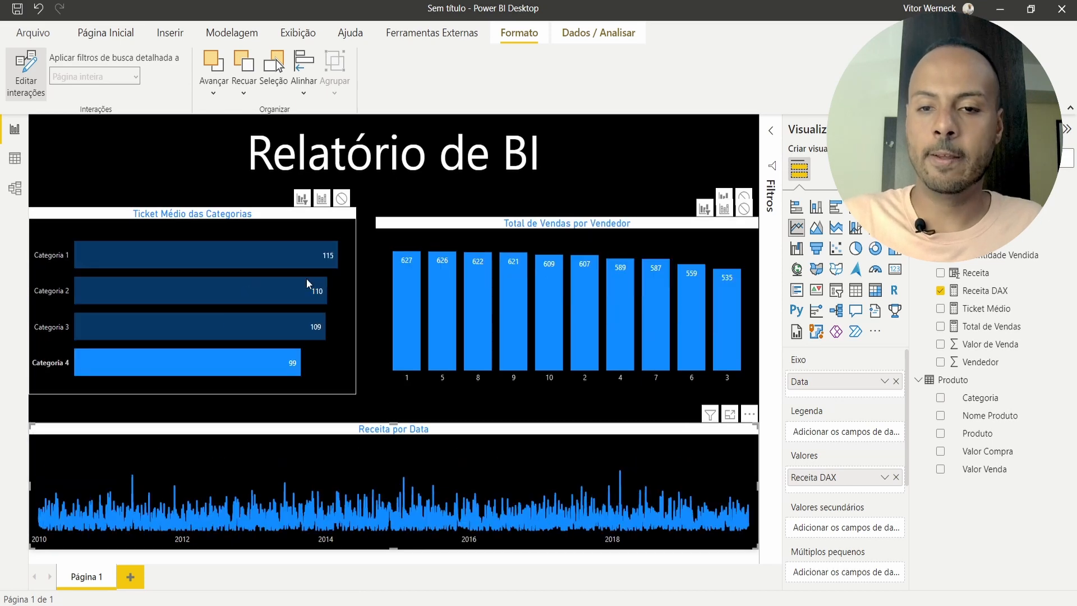
{"action": "left_click", "coordinate": [252, 356]}
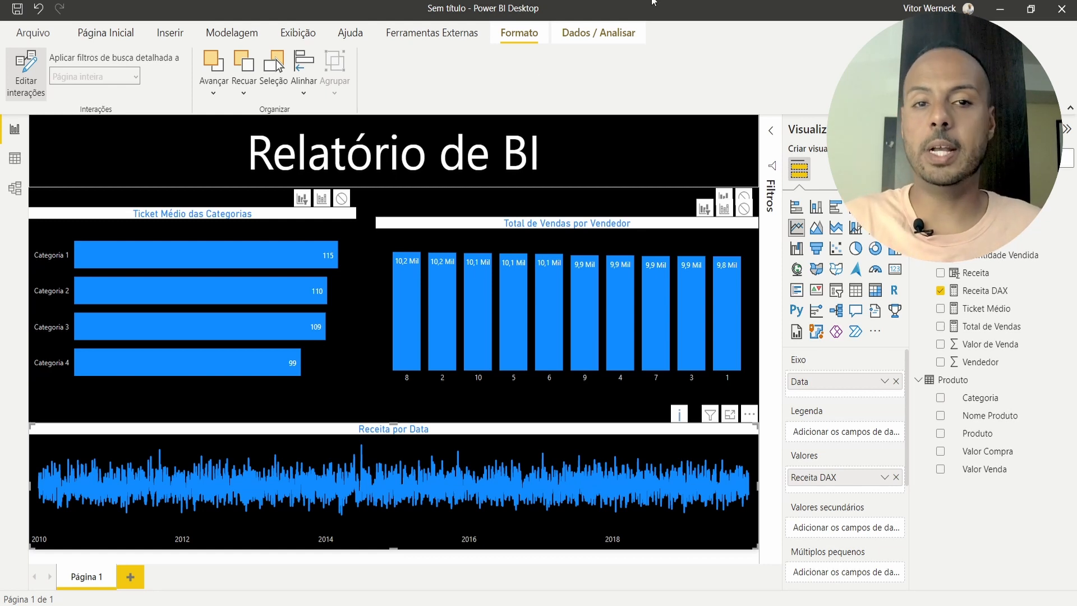
Step: Start publishing the report and save its file as Aula 01 in the Power BI folder
{"action": "left_click", "coordinate": [111, 34]}
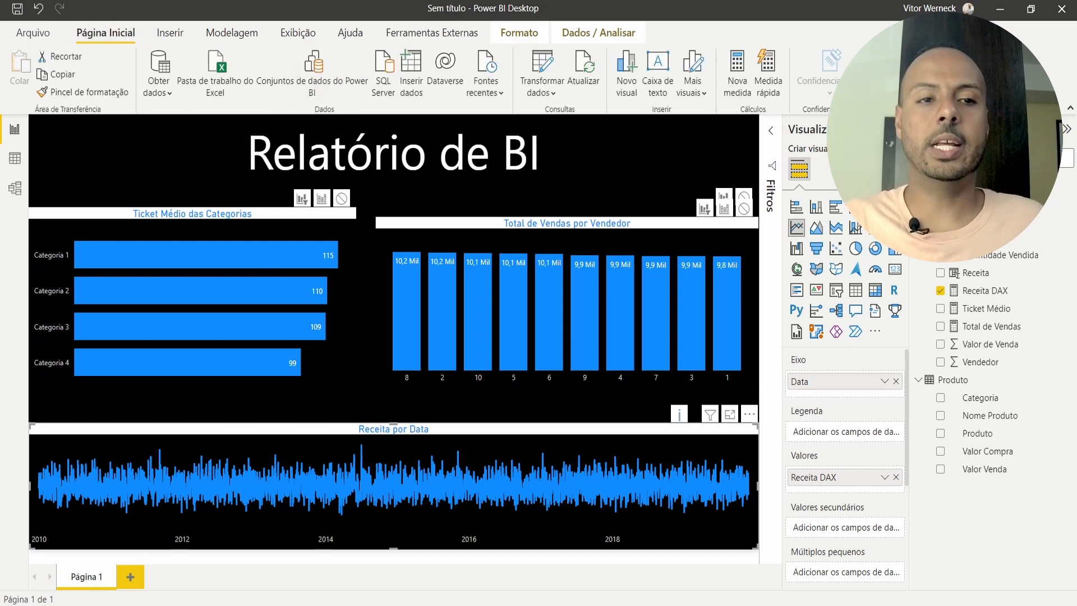
{"action": "left_click", "coordinate": [891, 68]}
{"action": "left_click", "coordinate": [598, 325]}
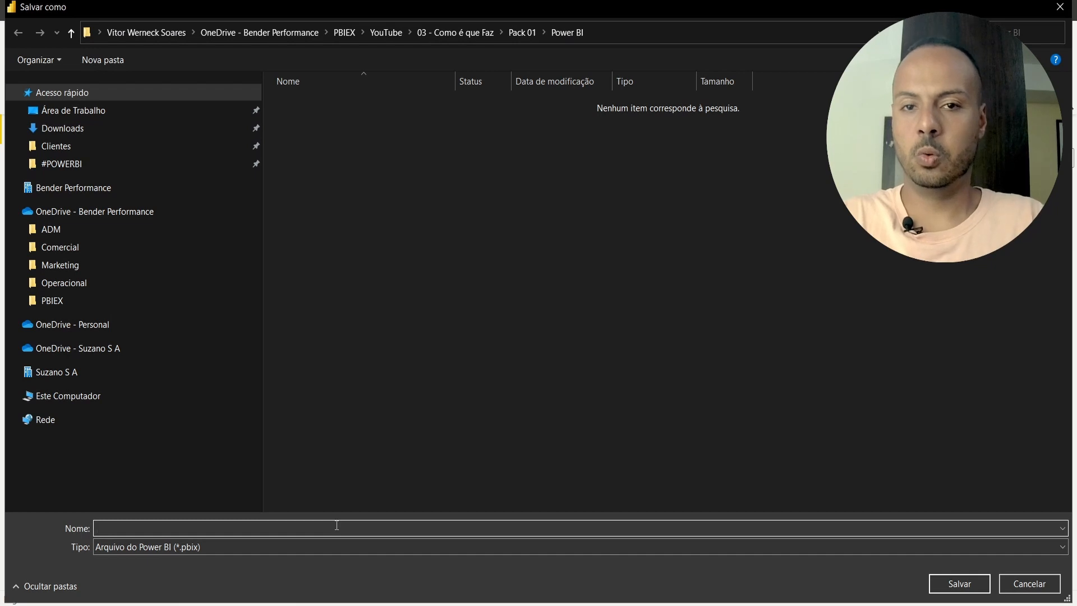
{"action": "type", "text": "Au"}
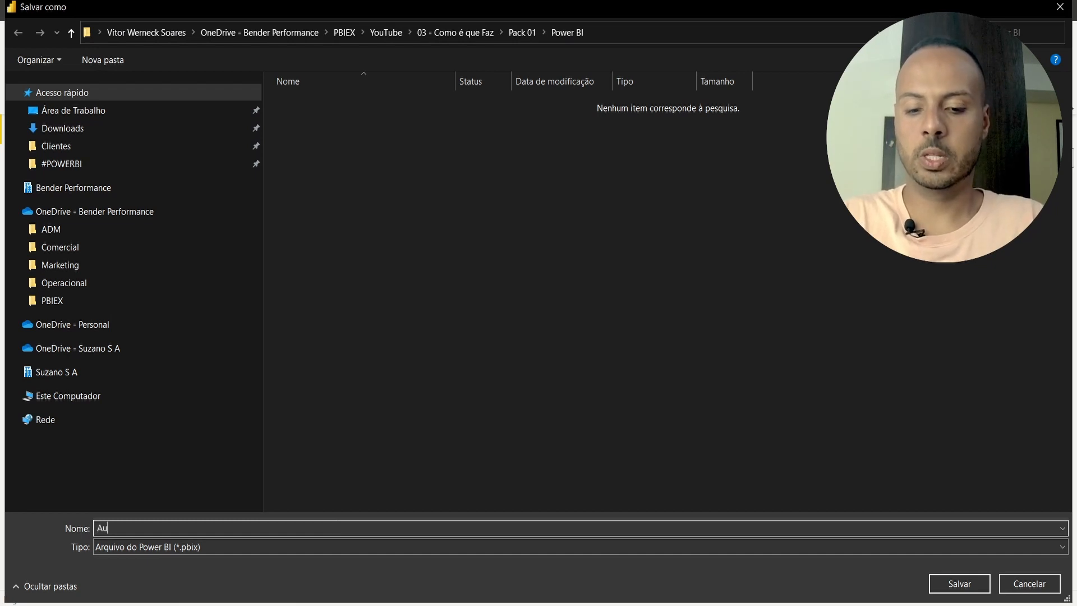
{"action": "type", "text": "la 01"}
{"action": "left_click", "coordinate": [935, 585]}
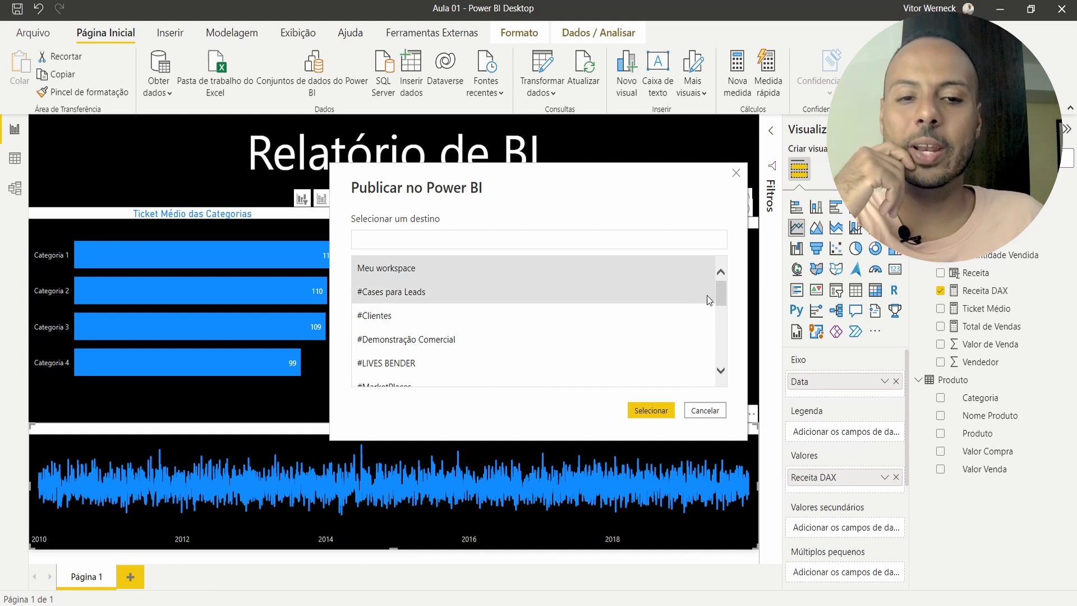
Step: Publish the report to the #Power BI Express workspace
{"action": "left_click_drag", "start_coordinate": [721, 292], "coordinate": [706, 261]}
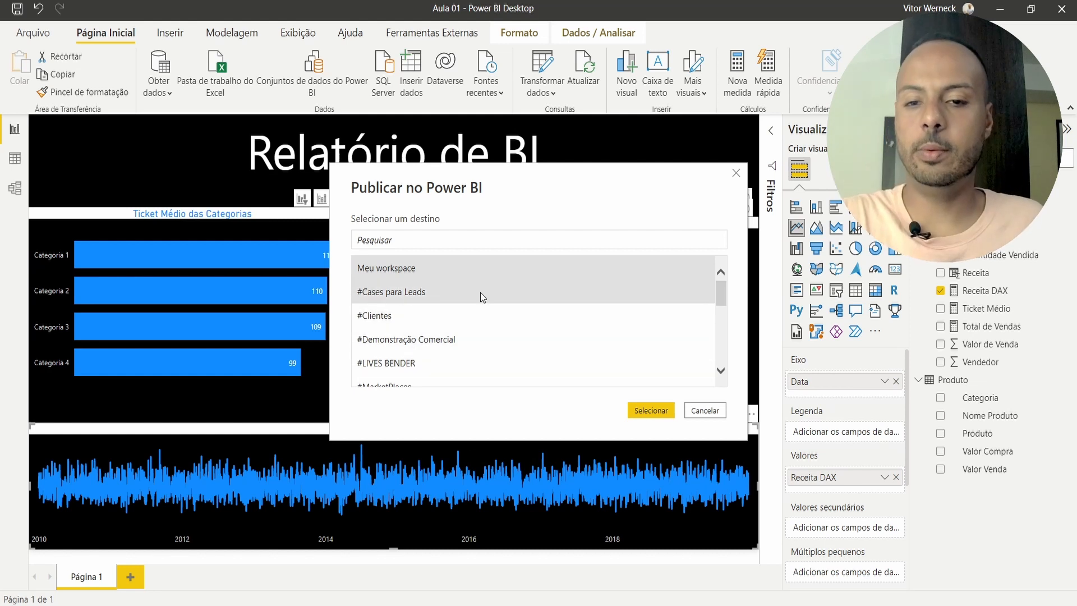
{"action": "left_click_drag", "start_coordinate": [721, 294], "coordinate": [722, 307]}
{"action": "left_click", "coordinate": [626, 355]}
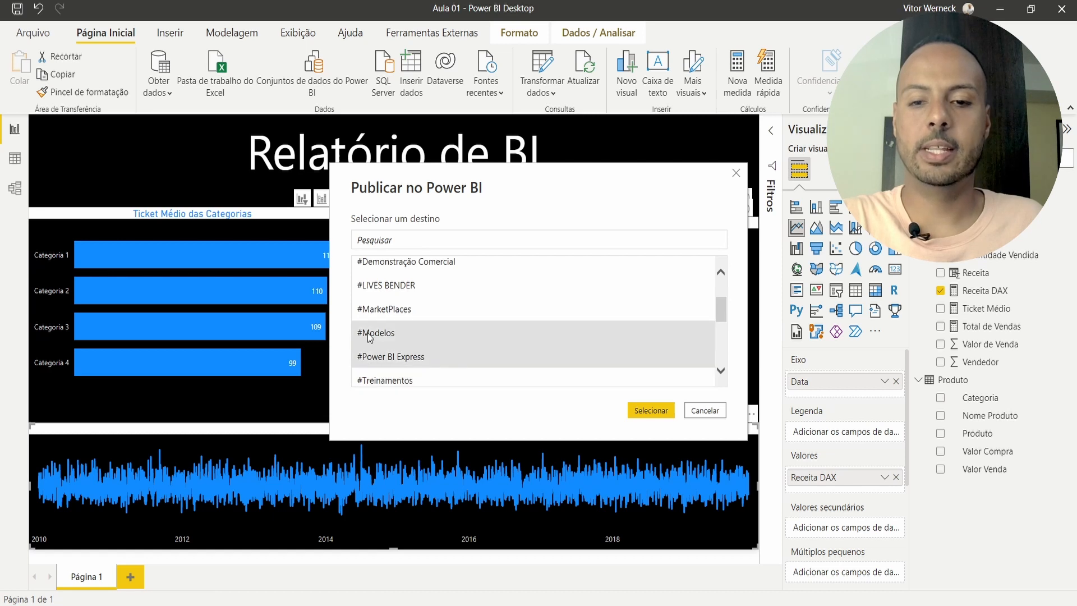
{"action": "left_click_drag", "start_coordinate": [722, 309], "coordinate": [722, 306]}
{"action": "left_click", "coordinate": [662, 412]}
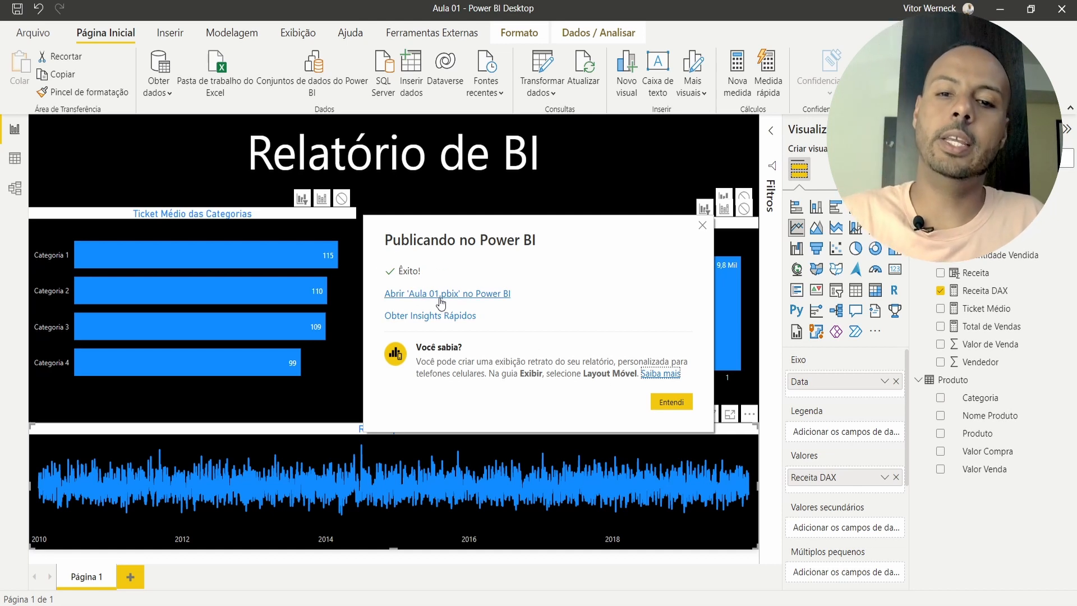
Step: Open the published Aula 01 report in the browser with its window maximized, and test selecting and clearing a Total de Vendas por Vendedor column
{"action": "left_click", "coordinate": [402, 294]}
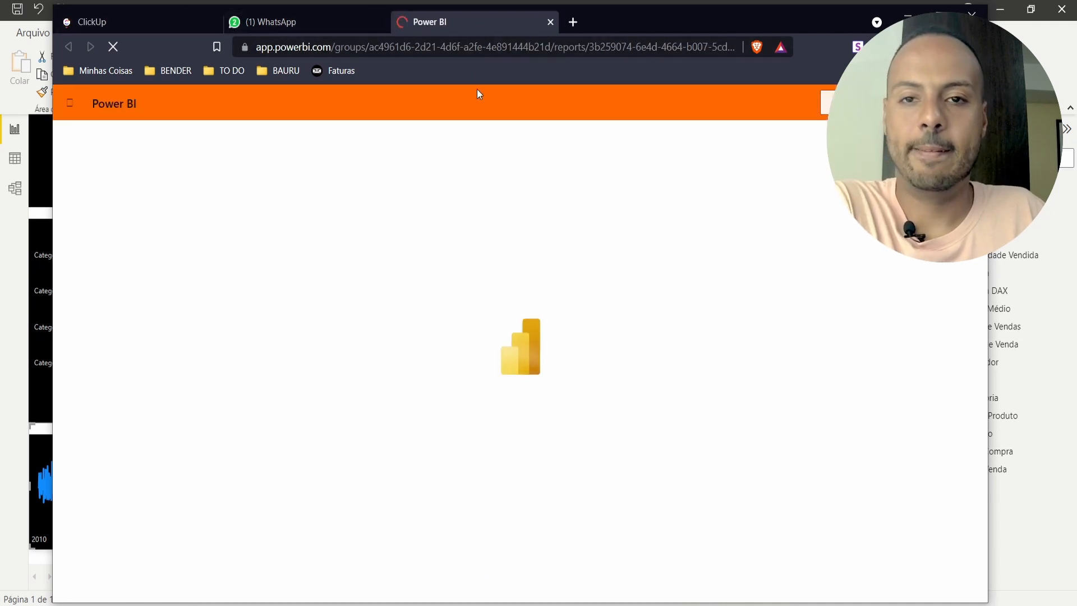
{"action": "left_click_drag", "start_coordinate": [439, 24], "coordinate": [147, 19]}
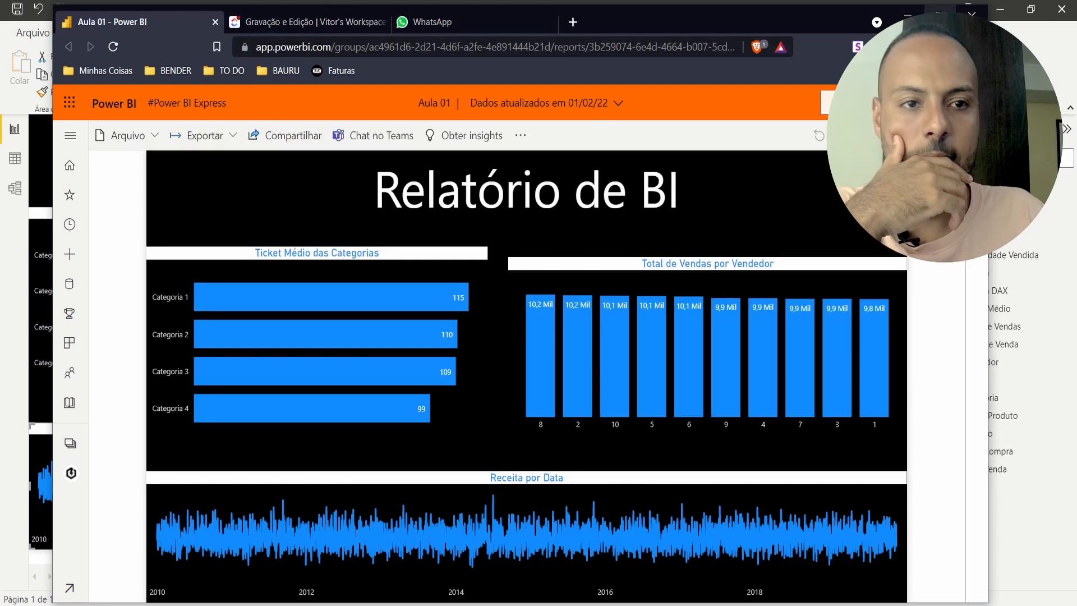
{"action": "left_click", "coordinate": [939, 16]}
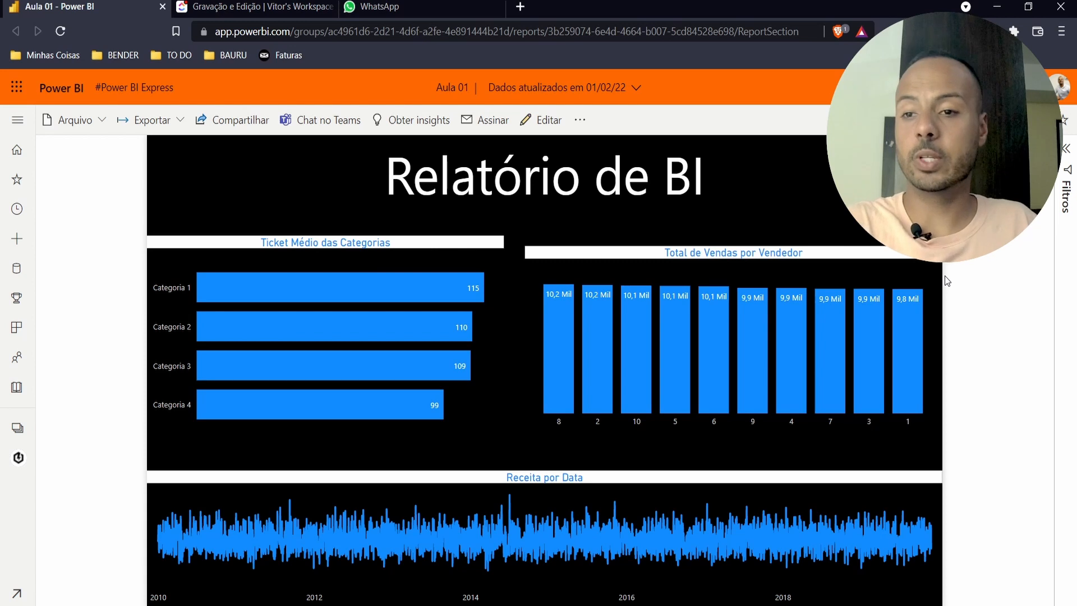
{"action": "left_click", "coordinate": [672, 376]}
{"action": "left_click", "coordinate": [672, 376]}
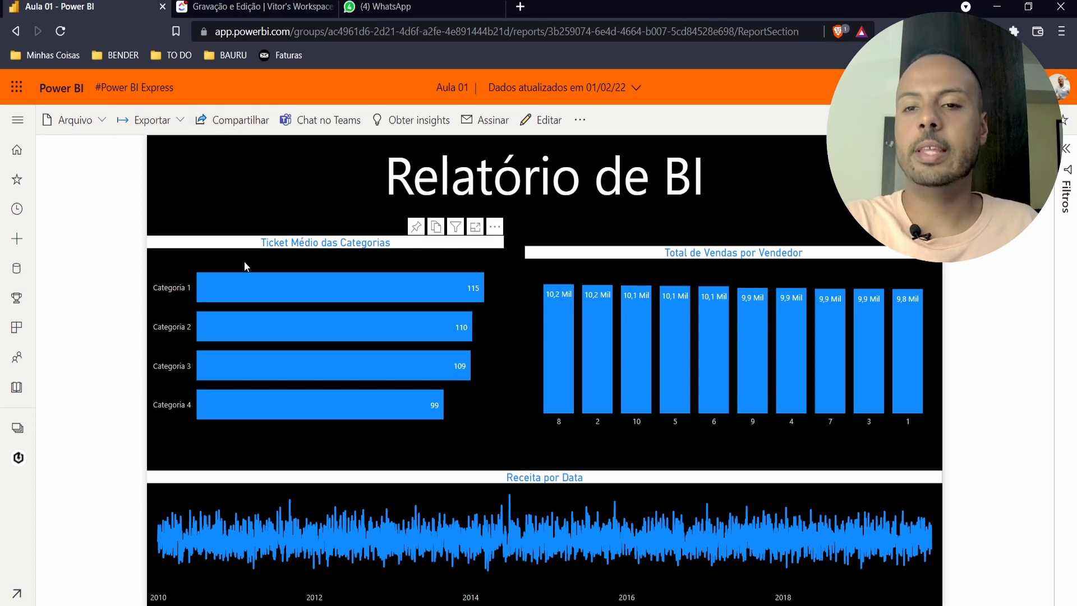
Step: Check the report's link sharing options, and publish it to the public web by creating an embed code
{"action": "left_click", "coordinate": [222, 124]}
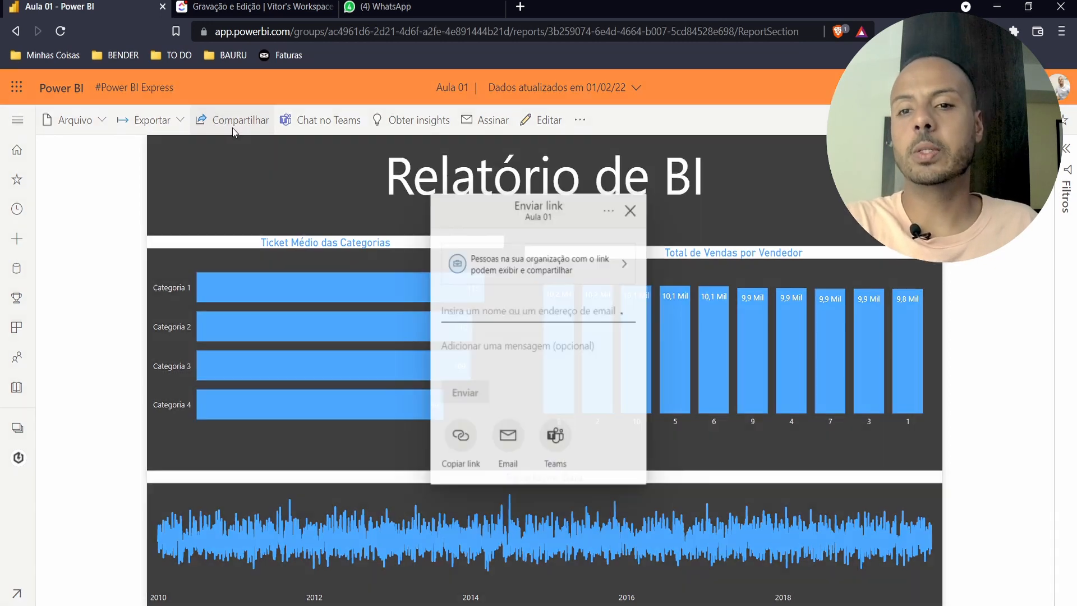
{"action": "left_click", "coordinate": [637, 206]}
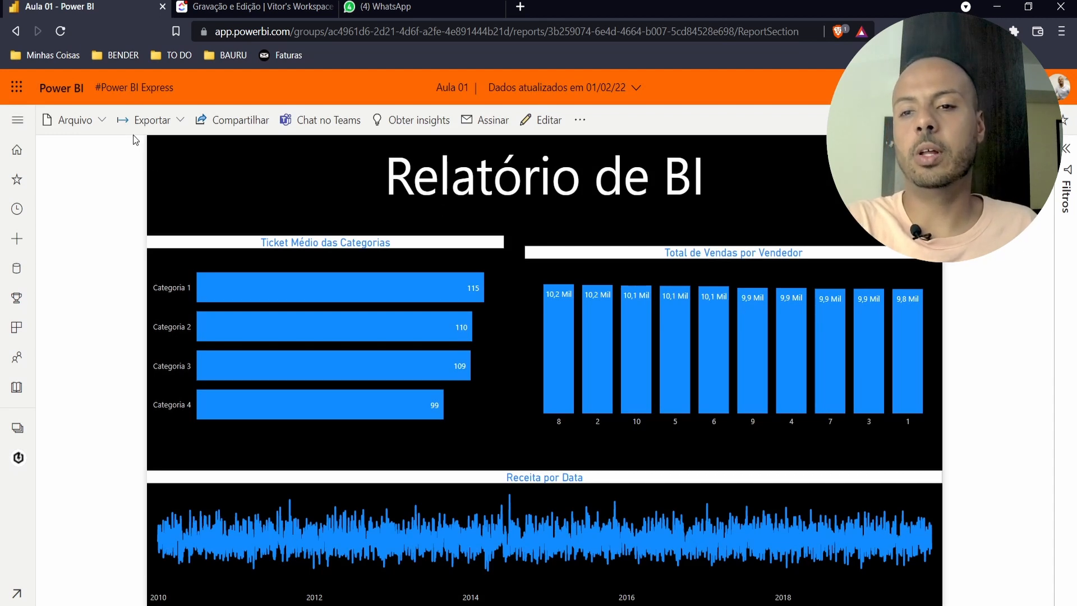
{"action": "left_click", "coordinate": [101, 125]}
{"action": "mouse_move", "coordinate": [124, 259]}
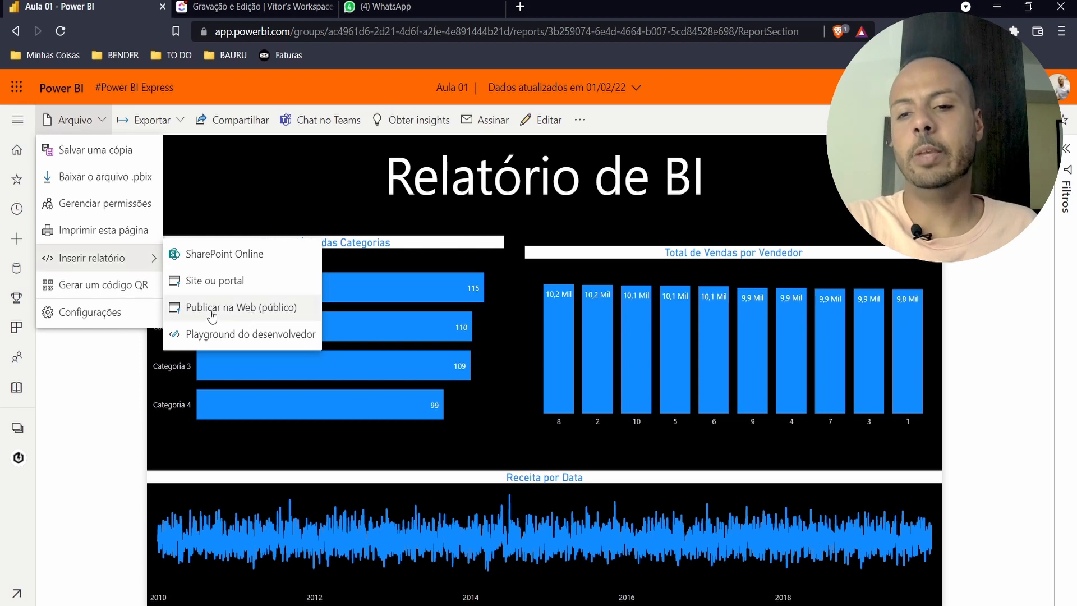
{"action": "left_click", "coordinate": [233, 313]}
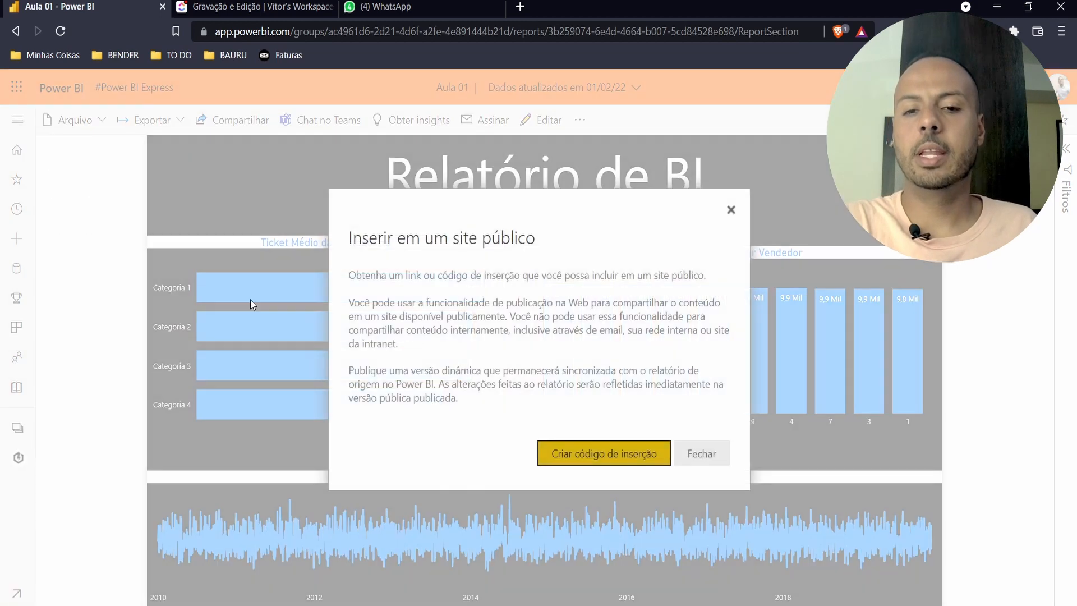
{"action": "left_click", "coordinate": [598, 460]}
{"action": "left_click", "coordinate": [636, 453]}
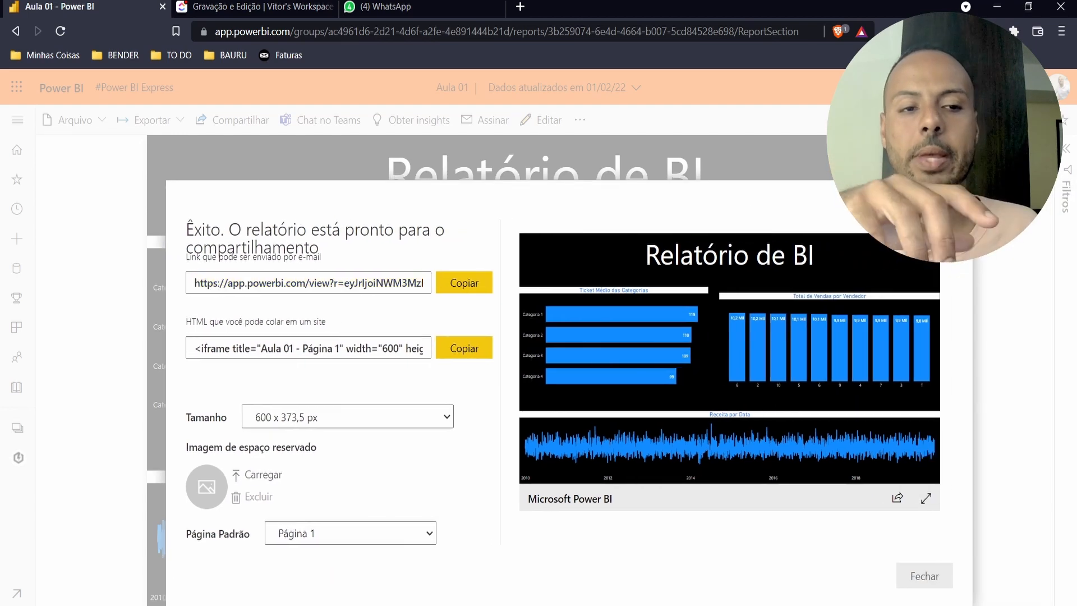
{"action": "key", "text": "Escape"}
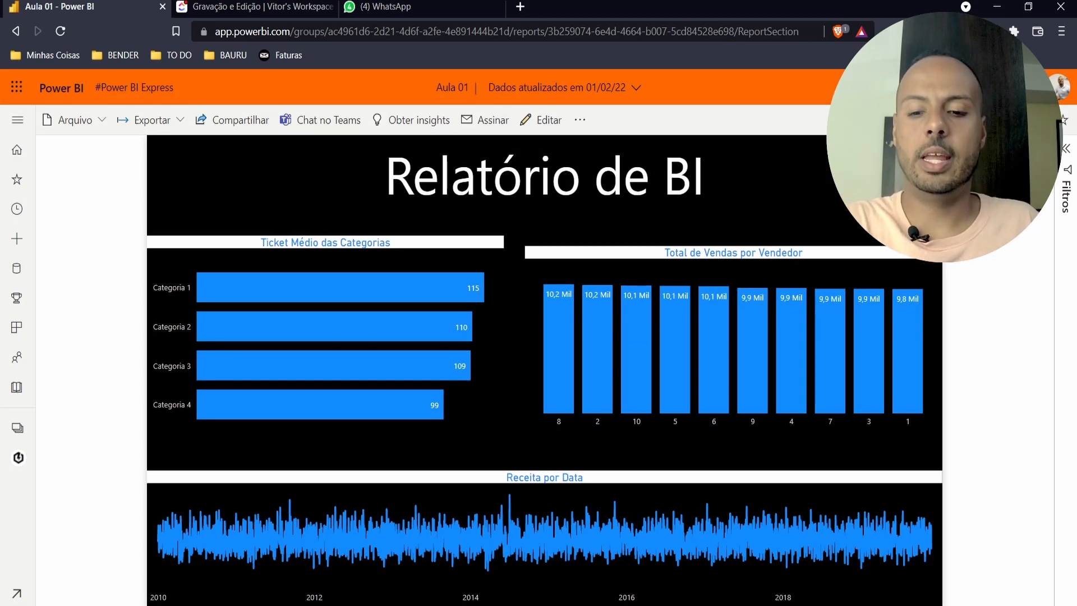
Step: Switch back to Power BI Desktop, dismiss the publishing message, and stretch Total de Vendas por Vendedor vertically to align with Ticket Médio das Categorias
{"action": "key", "text": "alt+Tab"}
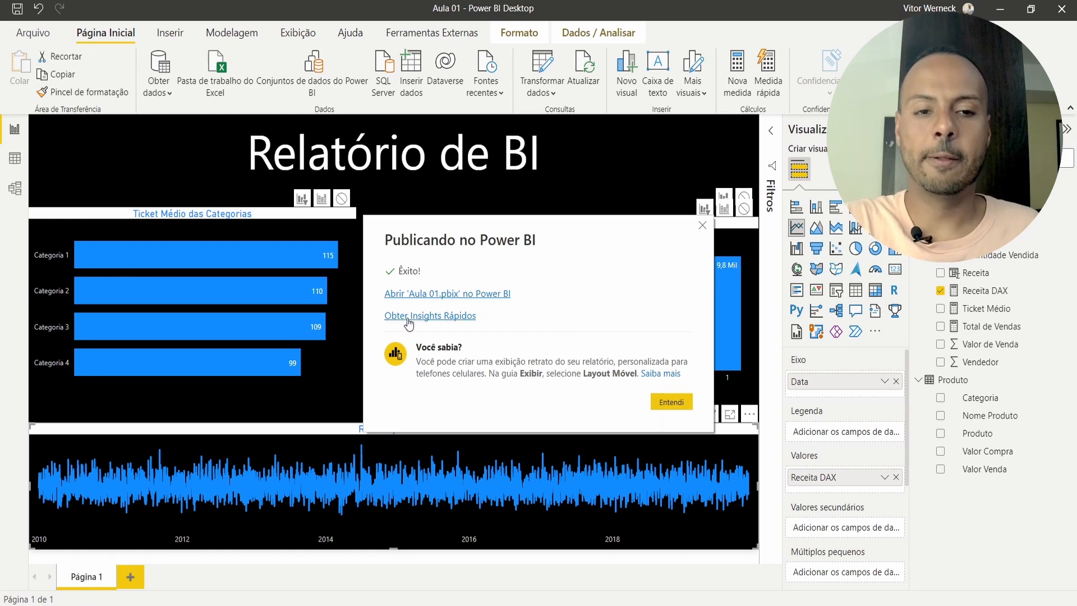
{"action": "left_click", "coordinate": [679, 401]}
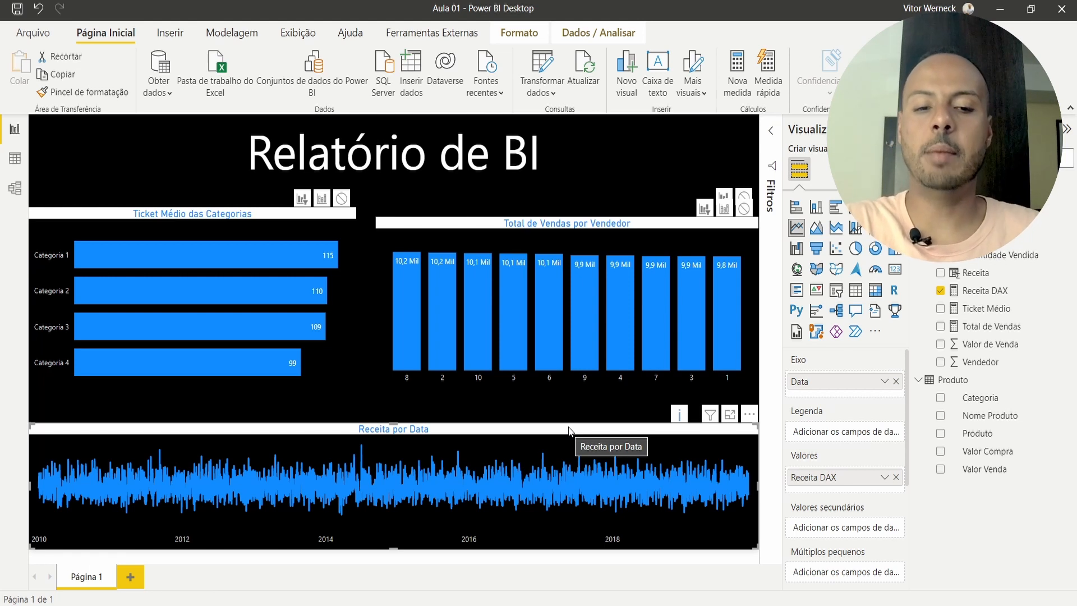
{"action": "left_click", "coordinate": [567, 219]}
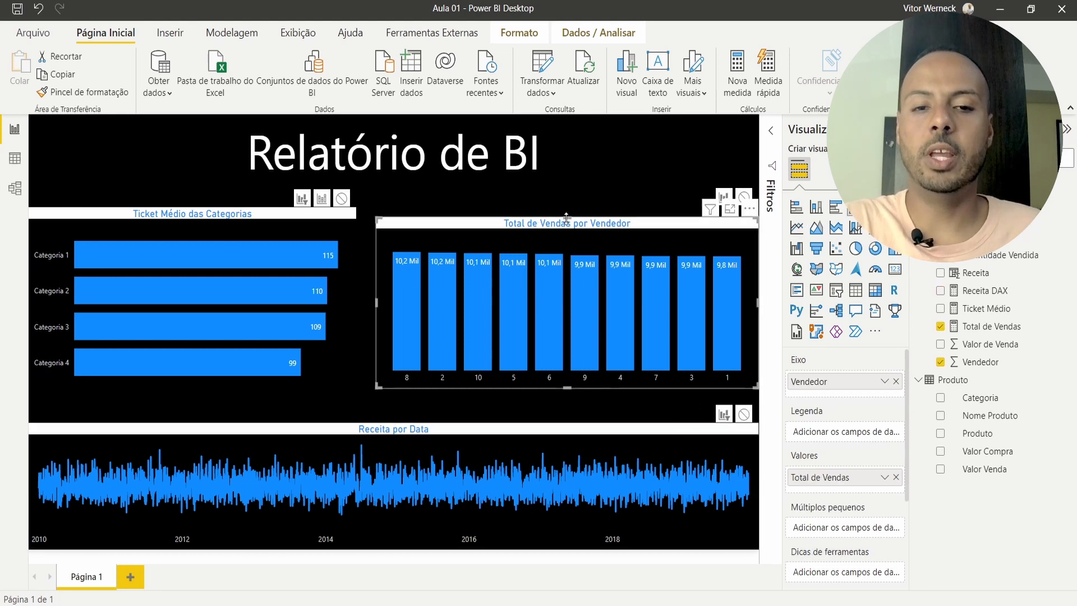
{"action": "left_click_drag", "start_coordinate": [571, 218], "coordinate": [570, 209]}
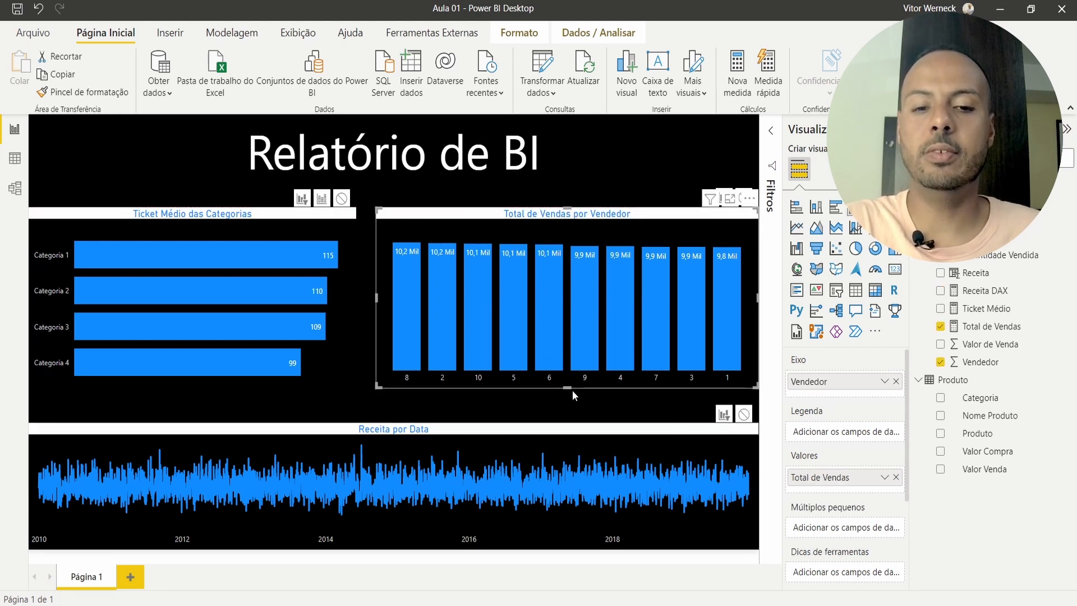
{"action": "left_click_drag", "start_coordinate": [568, 387], "coordinate": [569, 393]}
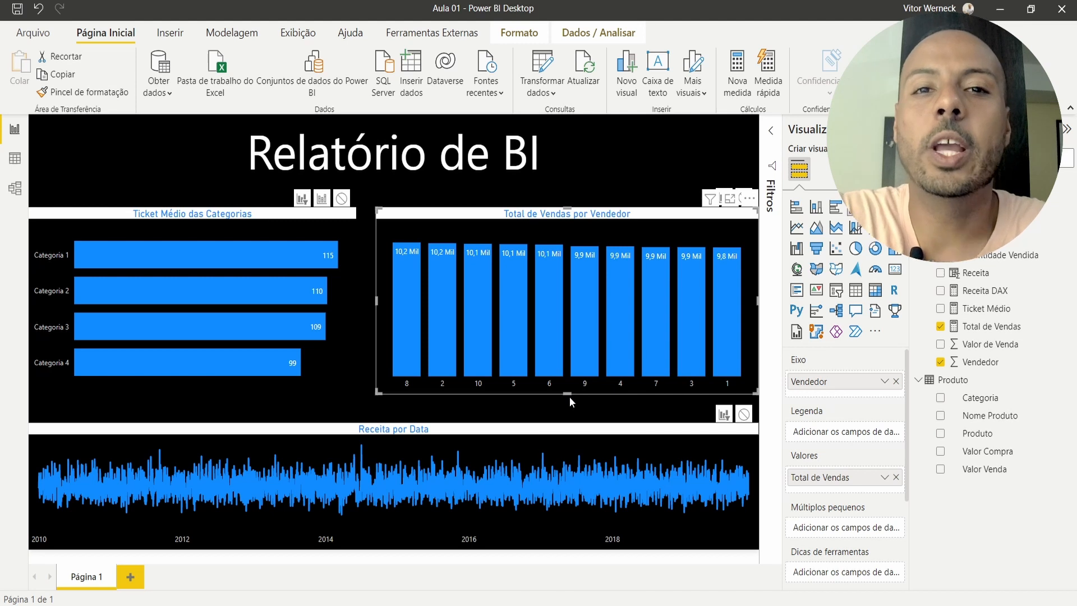